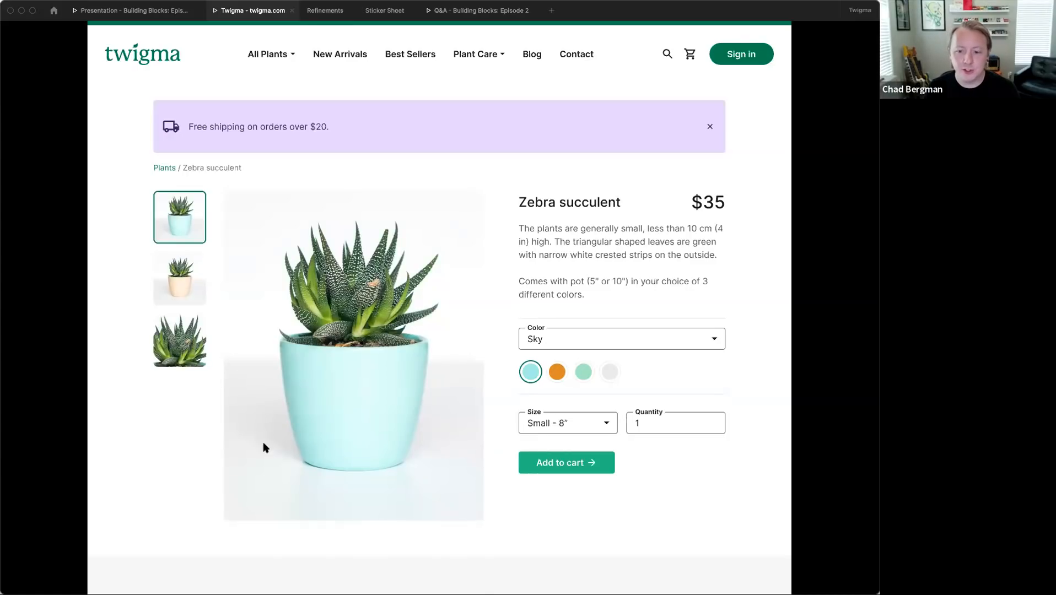
# - Add one Zebra succulent to the cart in the Twigma shop prototype
pyautogui.scroll(-3, 696, 473)
pyautogui.click(594, 396)
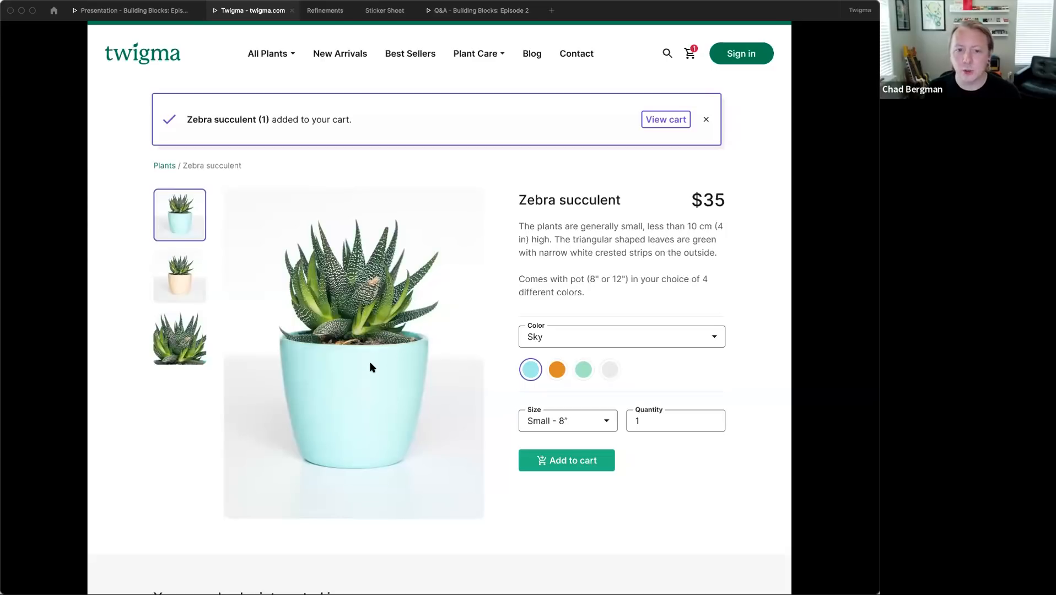
pyautogui.scroll(-1, 367, 363)
pyautogui.scroll(1, 367, 364)
# - Switch to the Refinements file and review the buttons, banners, stepper, text inputs, checkboxes and dropdowns collected on its Collection page
pyautogui.click(313, 11)
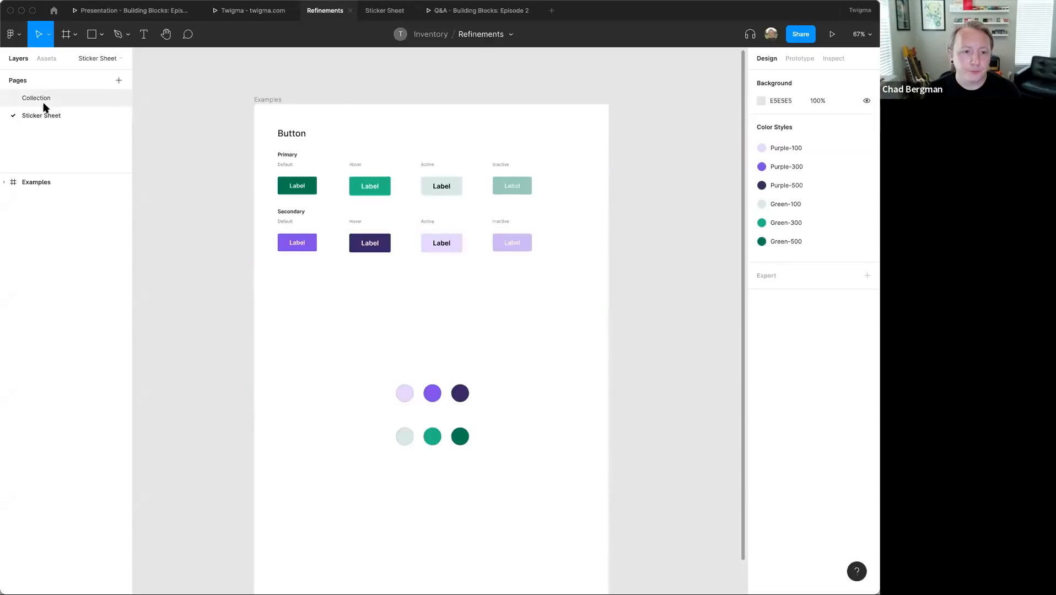
pyautogui.click(36, 98)
pyautogui.hscroll(-10, 299, 259)
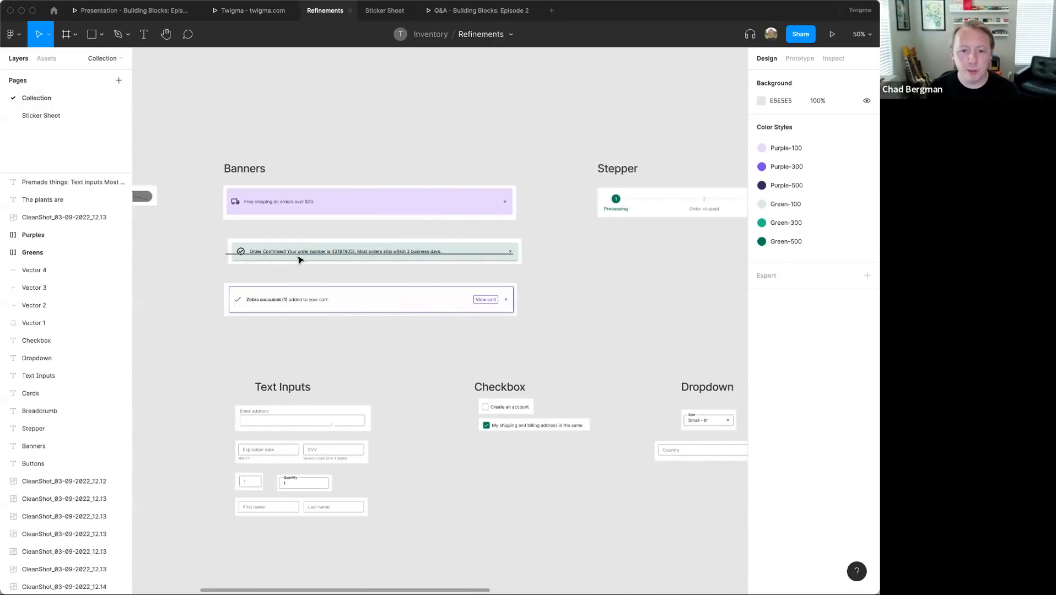
pyautogui.hscroll(-1, 299, 260)
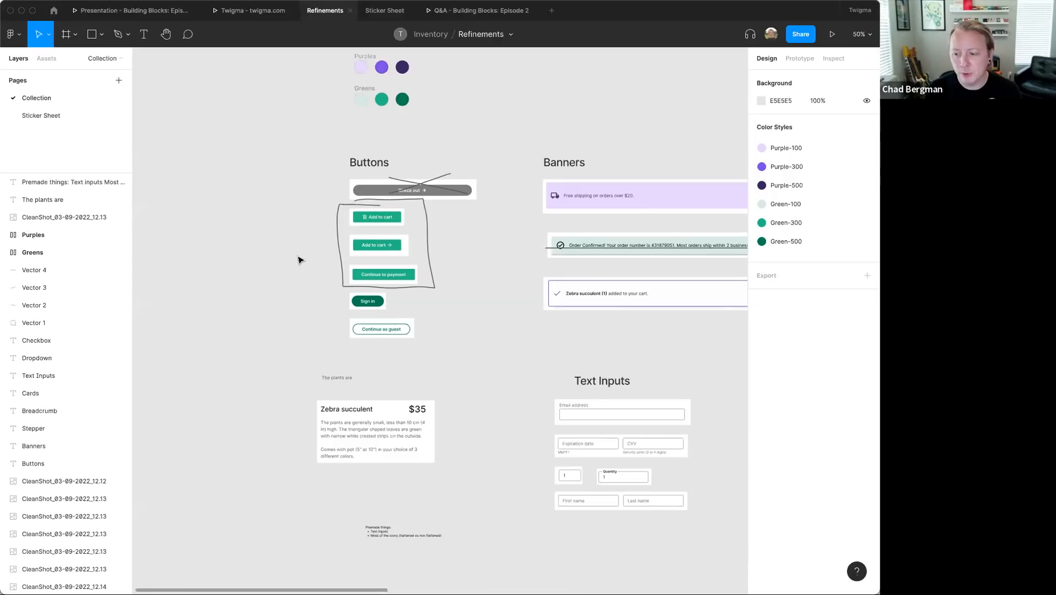
pyautogui.hscroll(3, 233, 293)
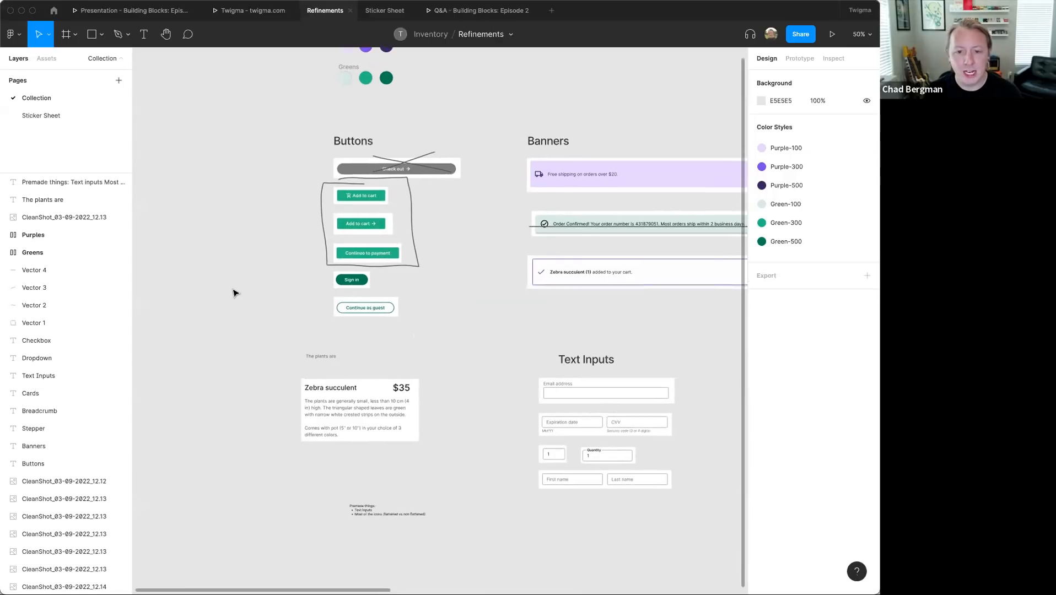
pyautogui.hscroll(5, 233, 293)
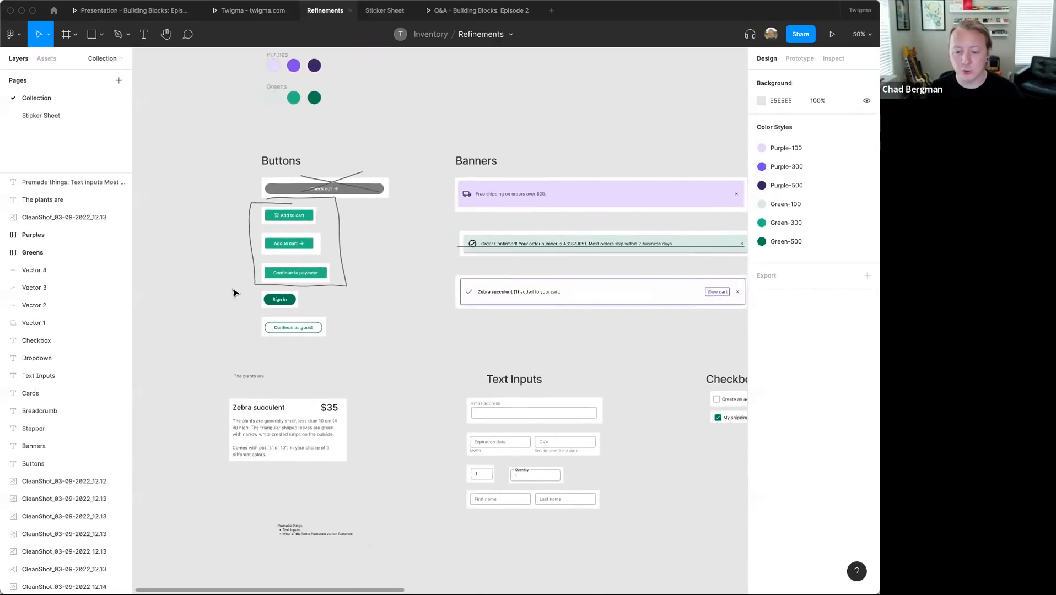
pyautogui.hscroll(3, 335, 349)
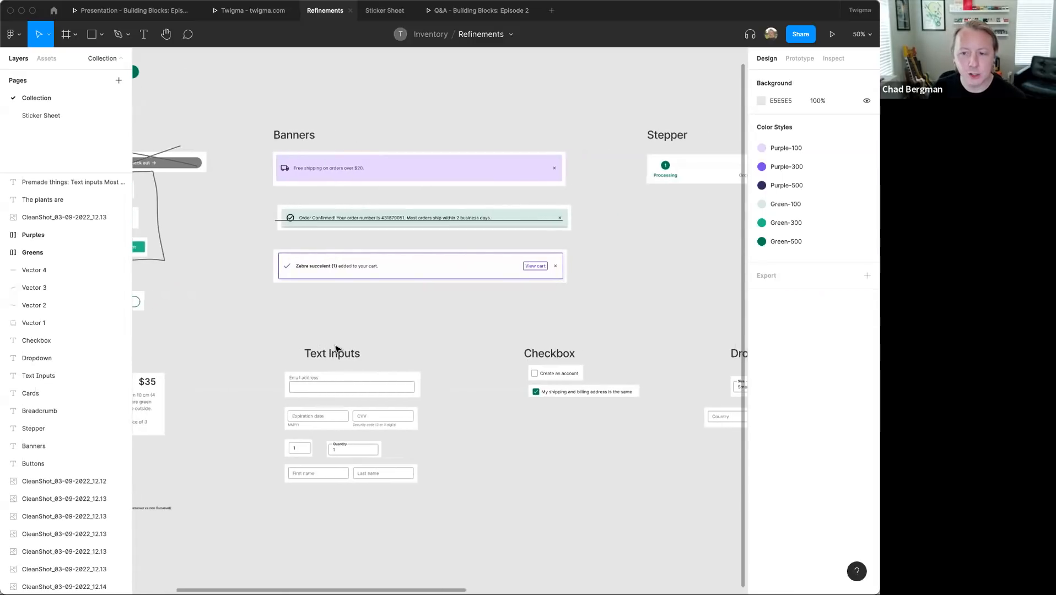
pyautogui.hscroll(10, 336, 349)
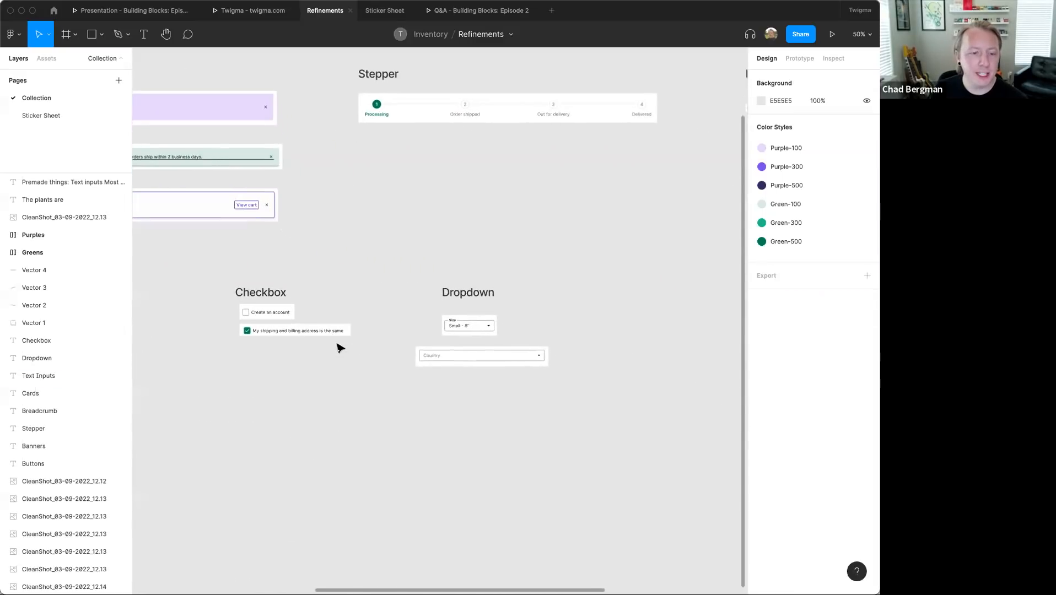
pyautogui.hscroll(-5, 363, 205)
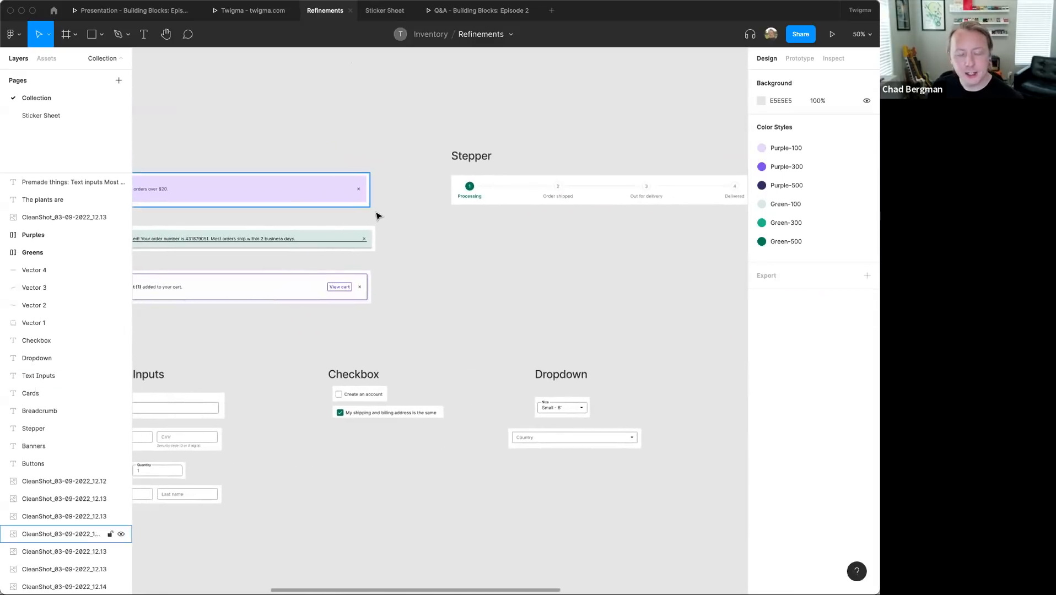
# - Open the Sticker Sheet page and examine the primary and secondary button states and the purple and green swatches
pyautogui.click(44, 117)
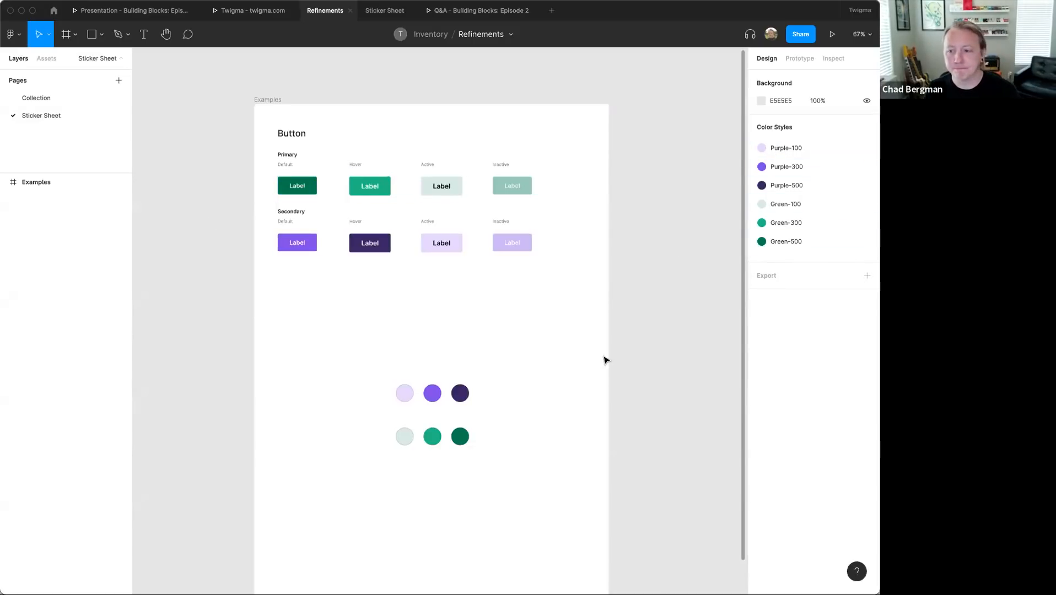
pyautogui.scroll(-3, 598, 358)
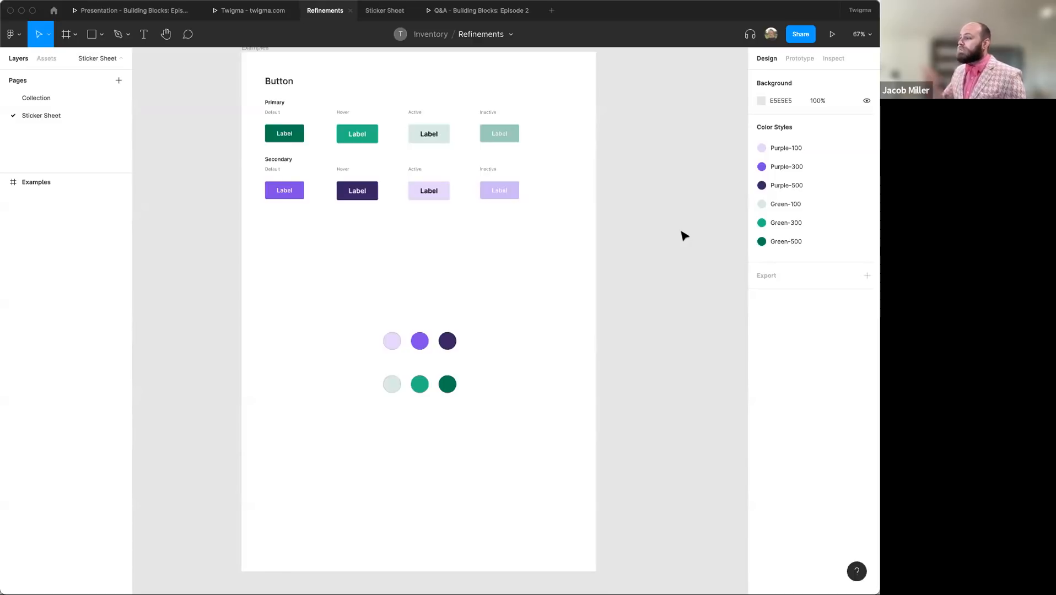
pyautogui.hscroll(1, 716, 231)
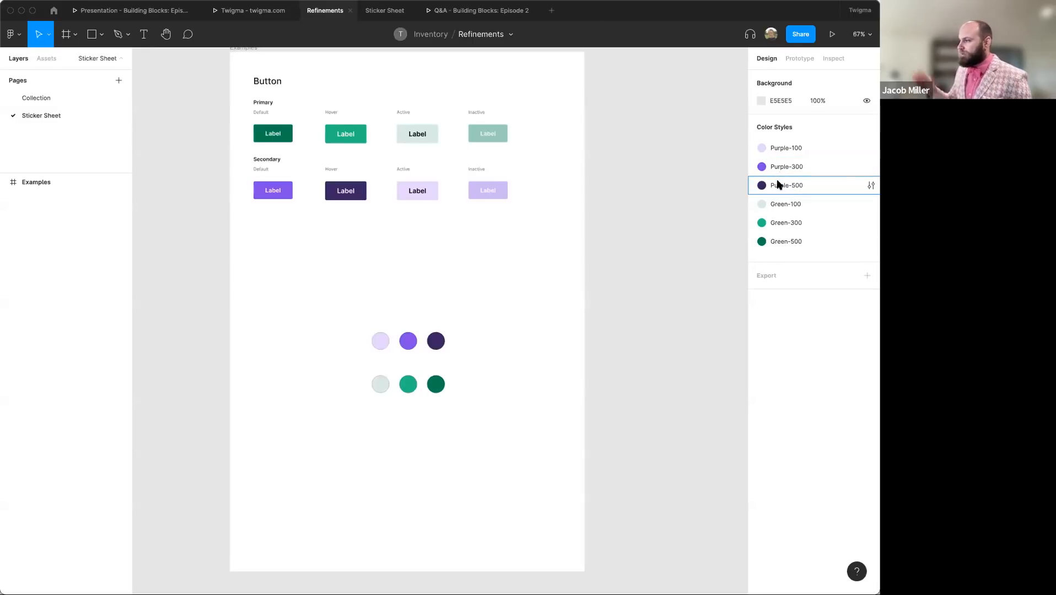
pyautogui.hscroll(-1, 663, 163)
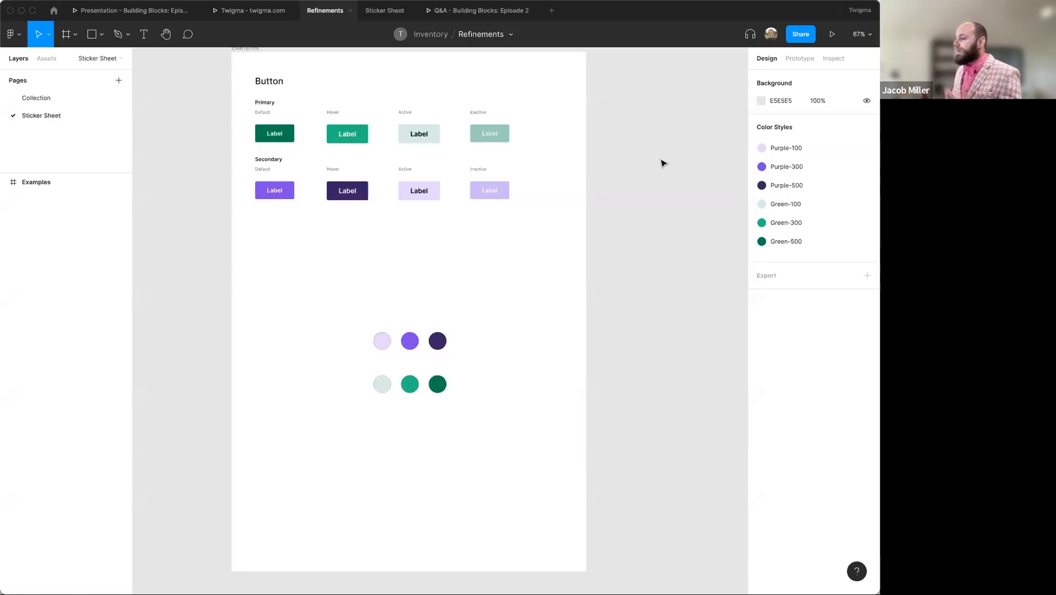
# - Switch to the Sticker Sheet file and compare the earlier colors with the updated ramps, plus the buttons from last time
pyautogui.click(377, 11)
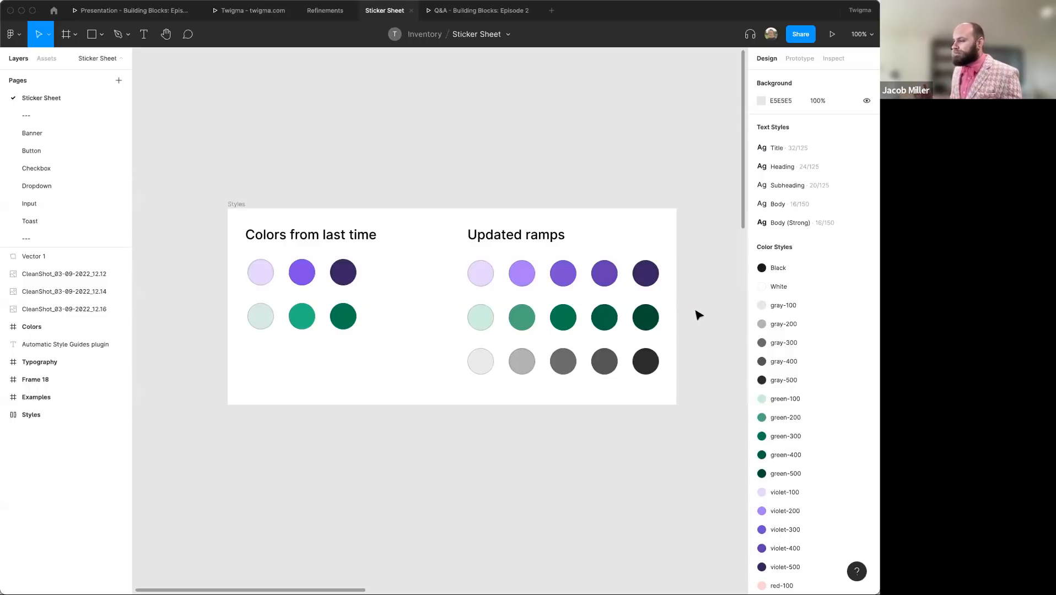
pyautogui.hscroll(1, 698, 316)
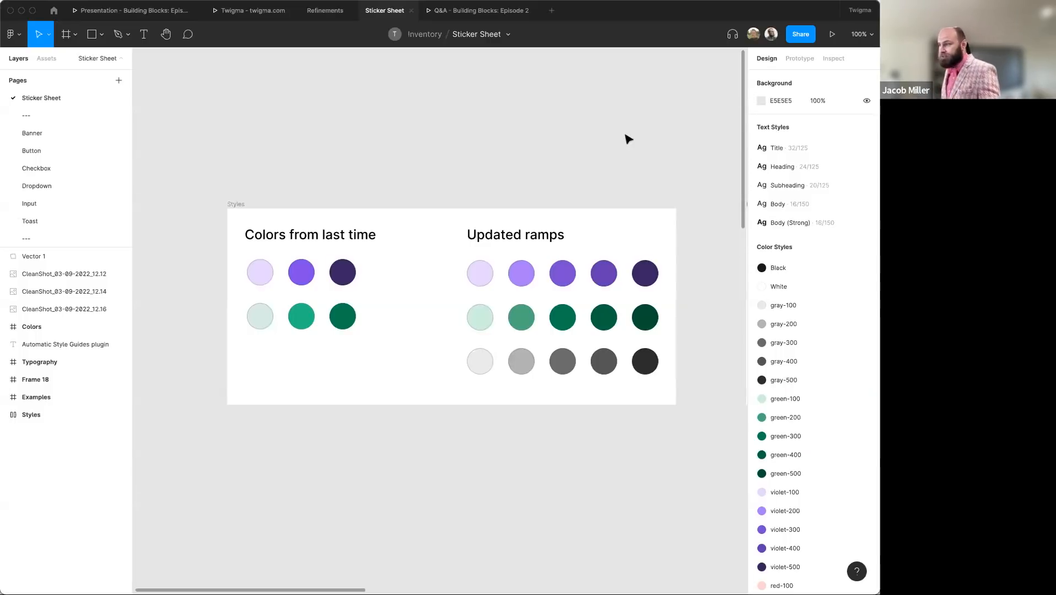
pyautogui.hscroll(3, 628, 139)
pyautogui.hscroll(20, 625, 140)
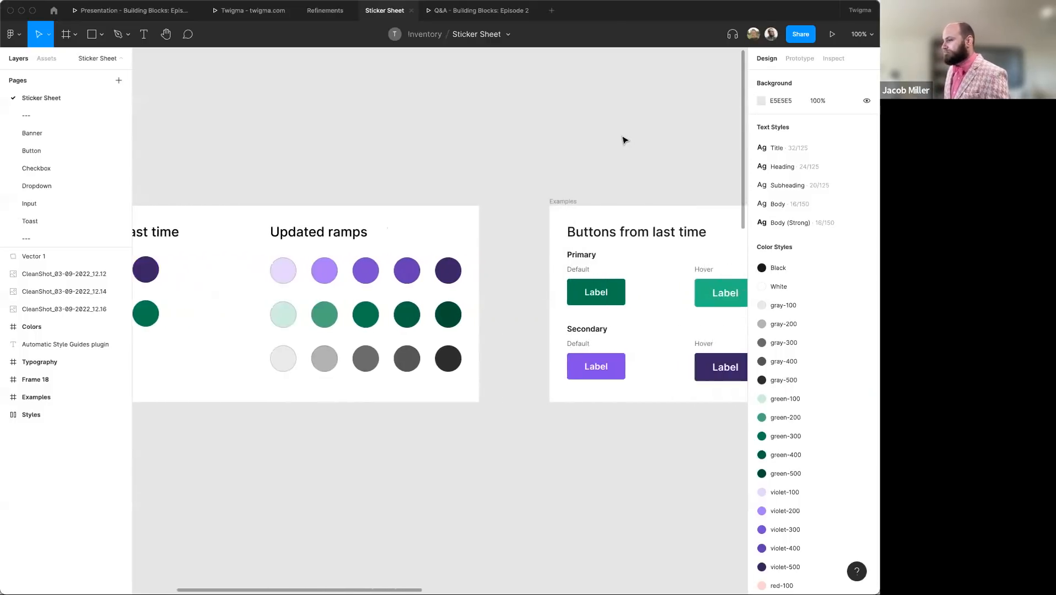
pyautogui.hscroll(2, 625, 140)
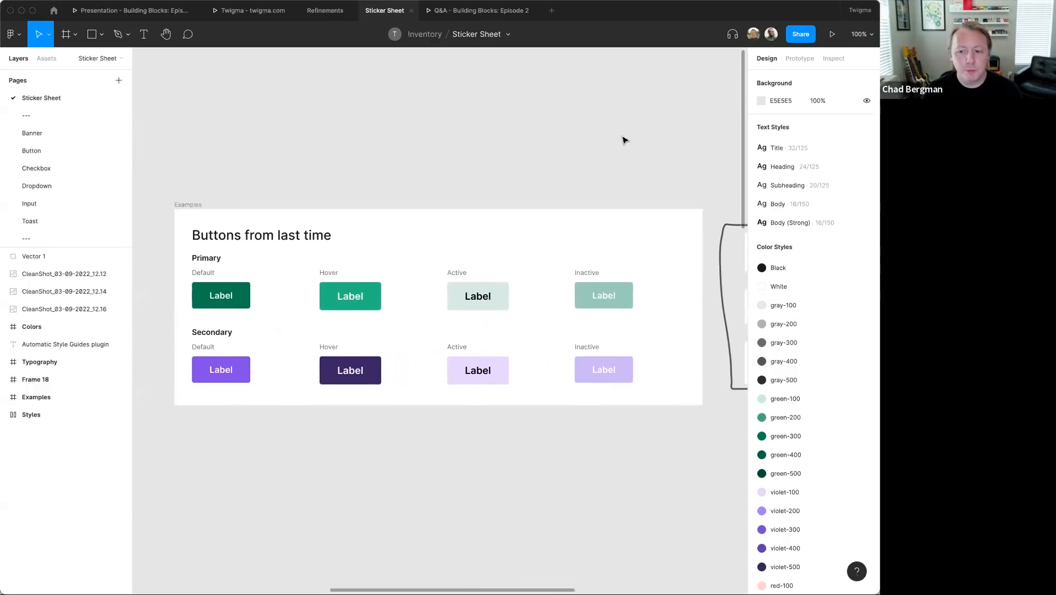
pyautogui.scroll(-1, 625, 140)
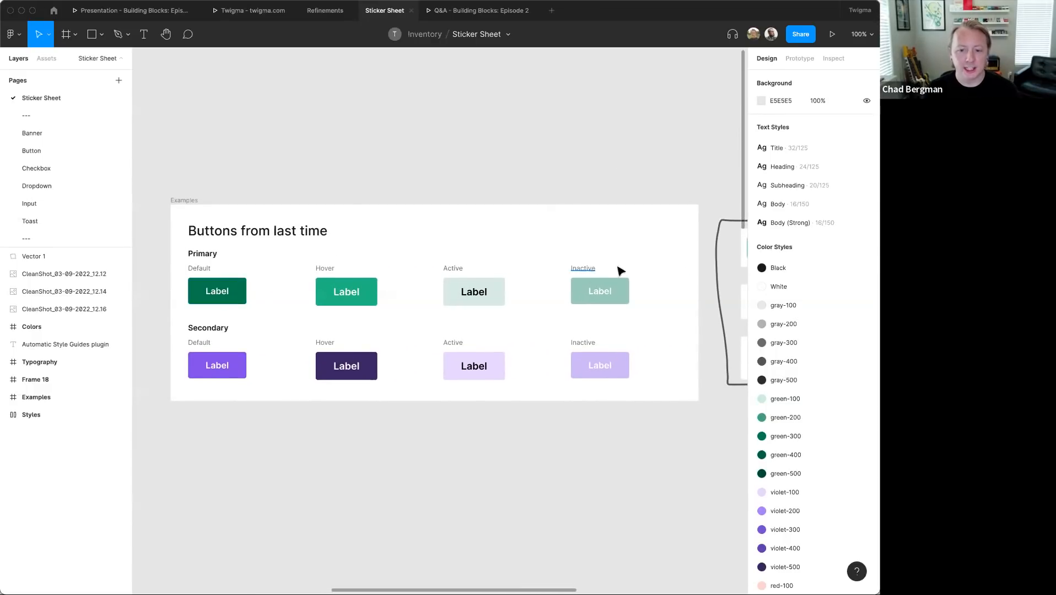
pyautogui.scroll(-5, 618, 270)
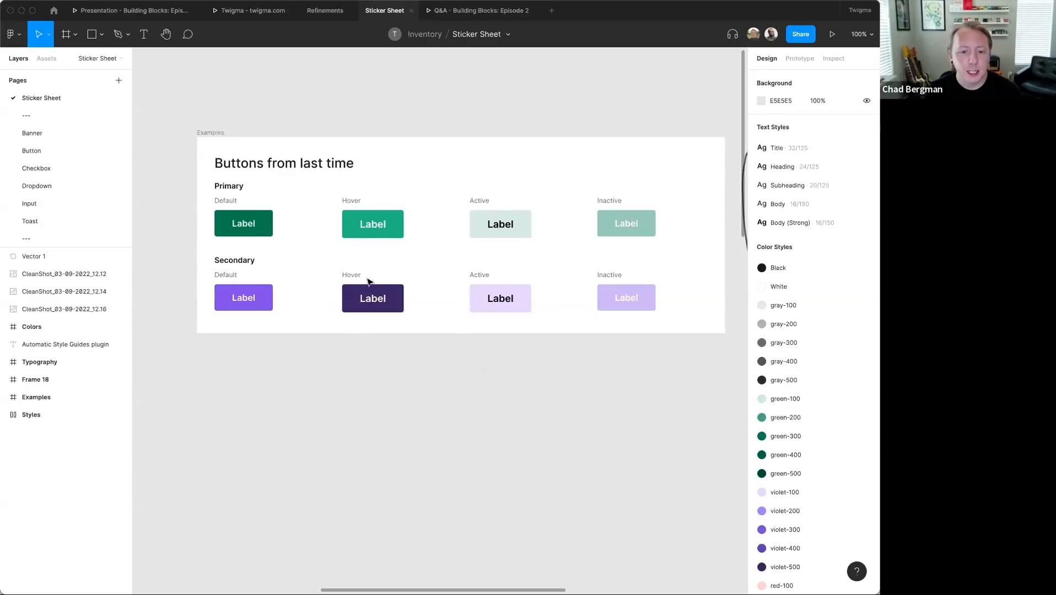
# - Duplicate the default primary and secondary buttons onto the empty canvas below the Examples frame and place the copies side by side
pyautogui.click(266, 229)
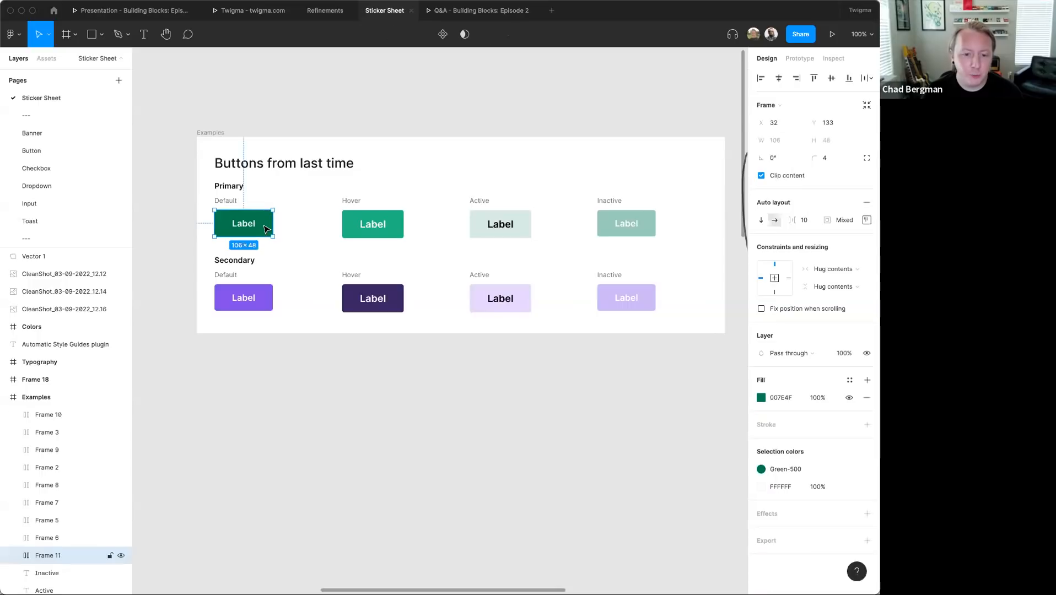
pyautogui.keyDown('shift'); pyautogui.click(263, 298); pyautogui.keyUp('shift')
pyautogui.press('super+d')
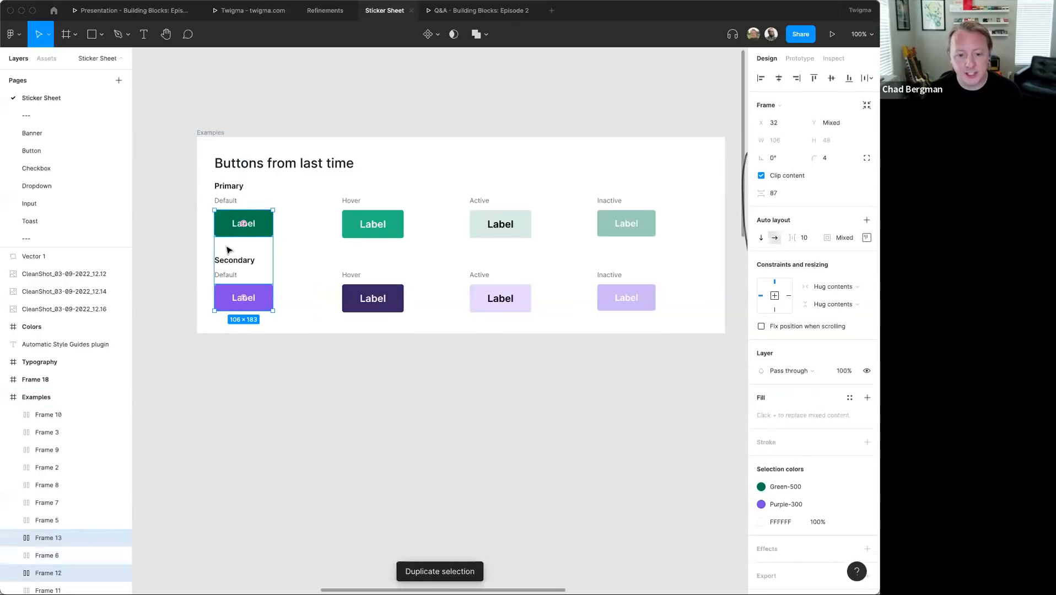
pyautogui.moveTo(226, 247); pyautogui.dragTo(264, 449)
pyautogui.click(296, 552)
pyautogui.click(283, 499)
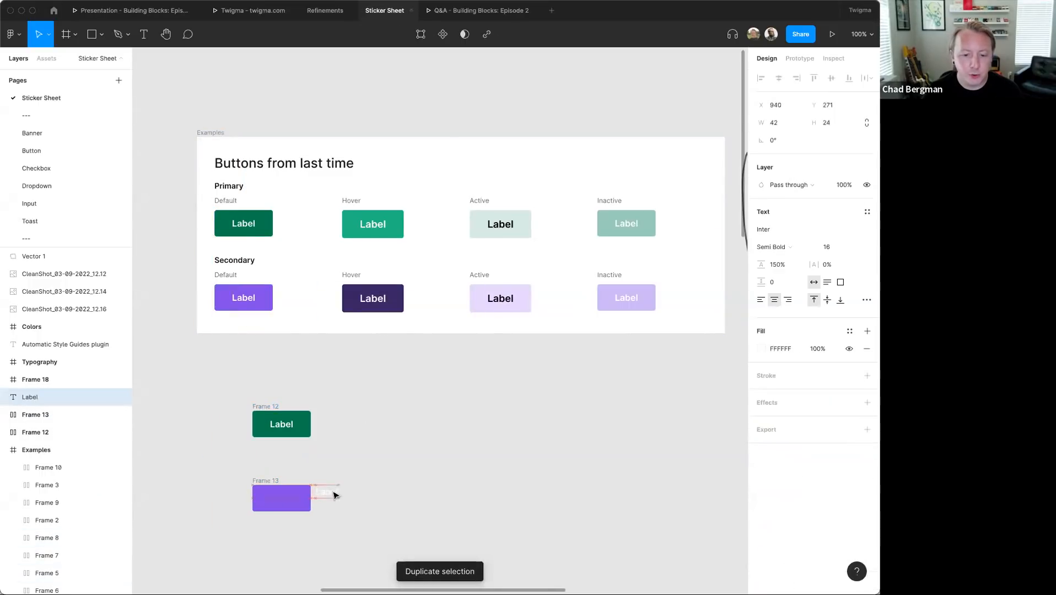
pyautogui.press('Escape')
pyautogui.moveTo(271, 488); pyautogui.dragTo(335, 409)
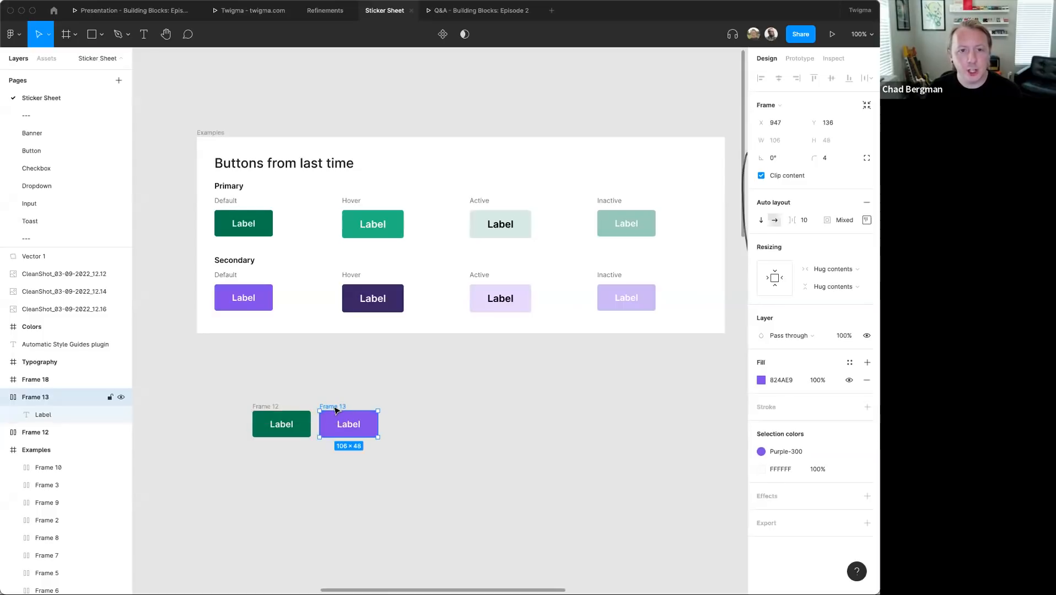
pyautogui.click(481, 426)
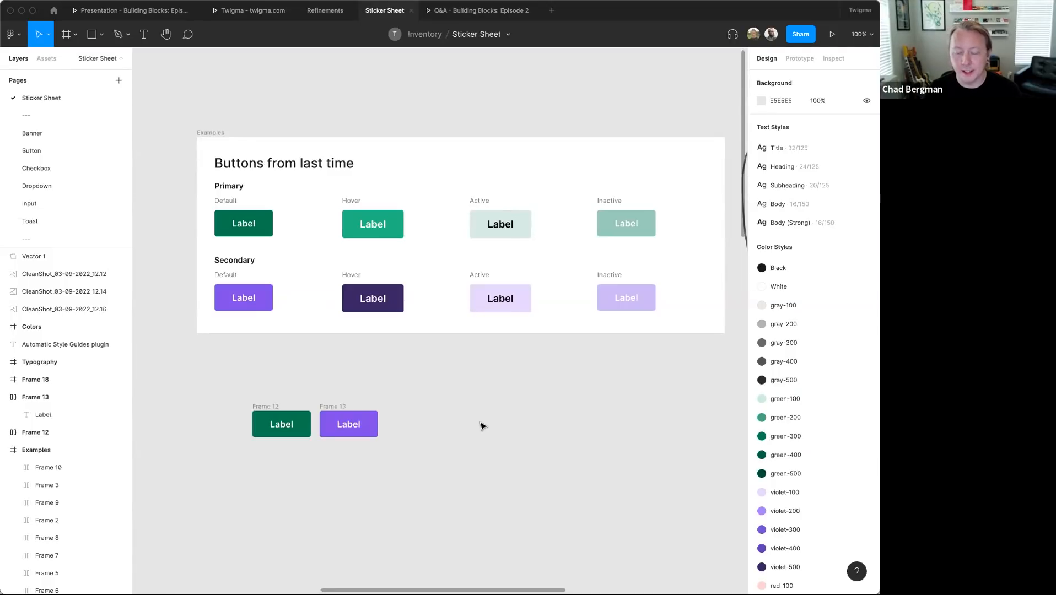
# - Delete the two button copies below the Examples frame
pyautogui.moveTo(221, 382); pyautogui.dragTo(446, 478)
pyautogui.press('Delete')
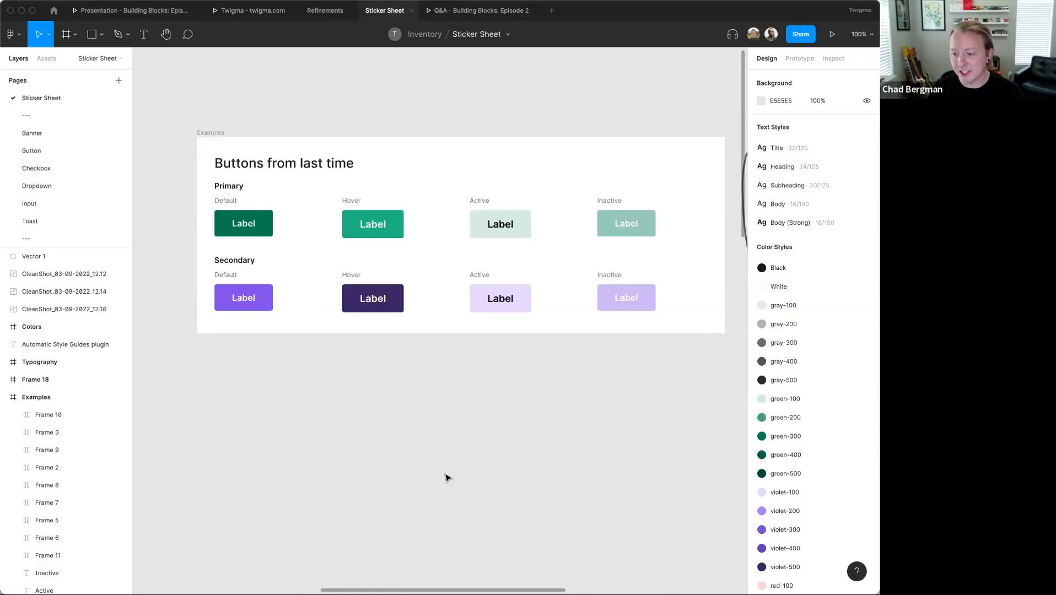
# - Examine the Colors style guide with its black, white, gray, green, violet and red ramps and the plugin link beneath it
pyautogui.hscroll(-10, 443, 478)
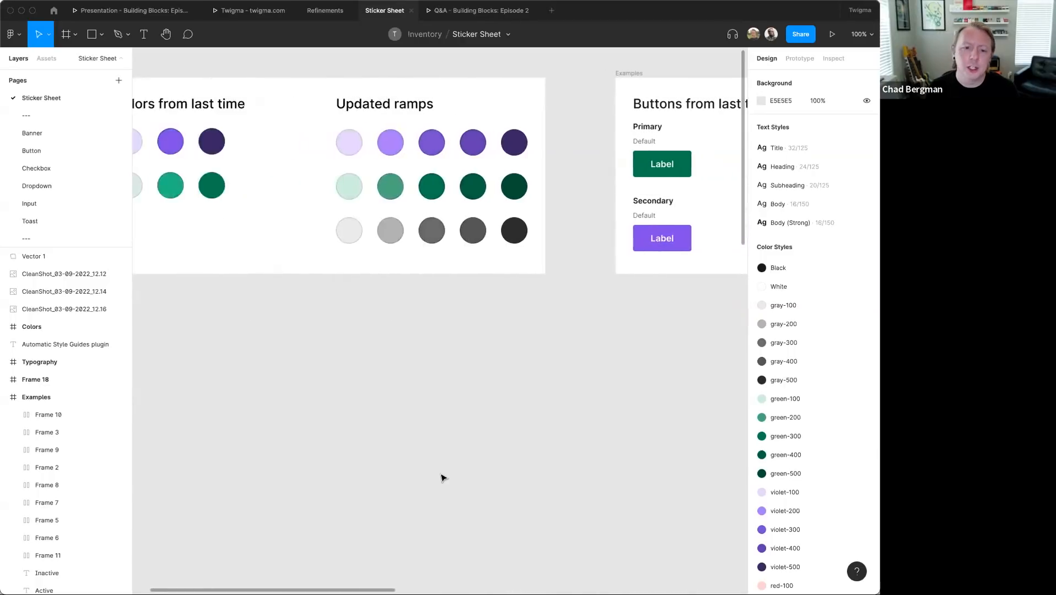
pyautogui.scroll(5, 443, 477)
pyautogui.scroll(-10, 443, 477)
pyautogui.hscroll(7, 442, 477)
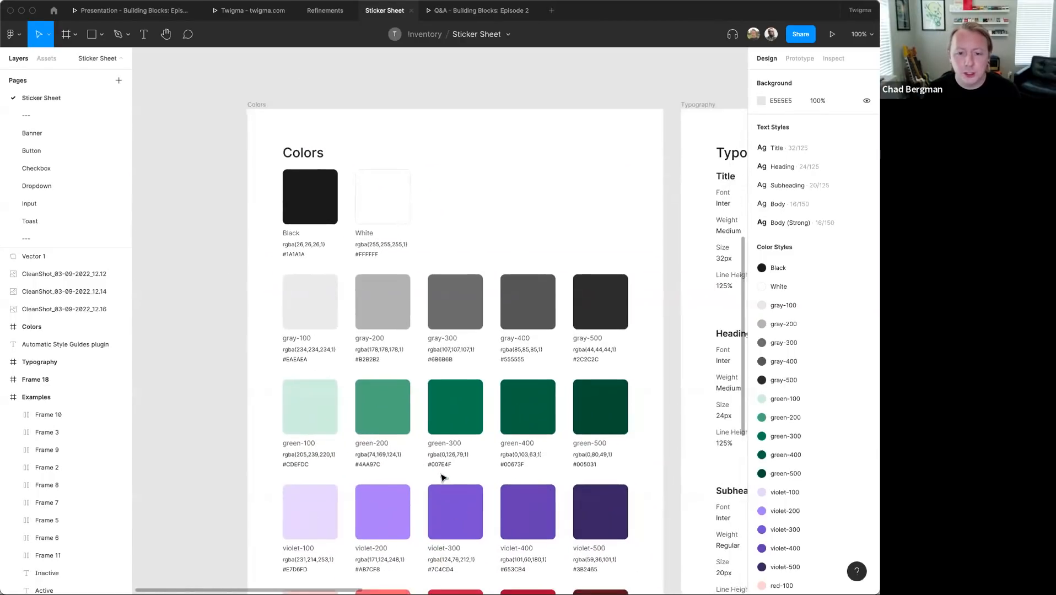
pyautogui.scroll(-2, 443, 478)
pyautogui.hscroll(1, 443, 478)
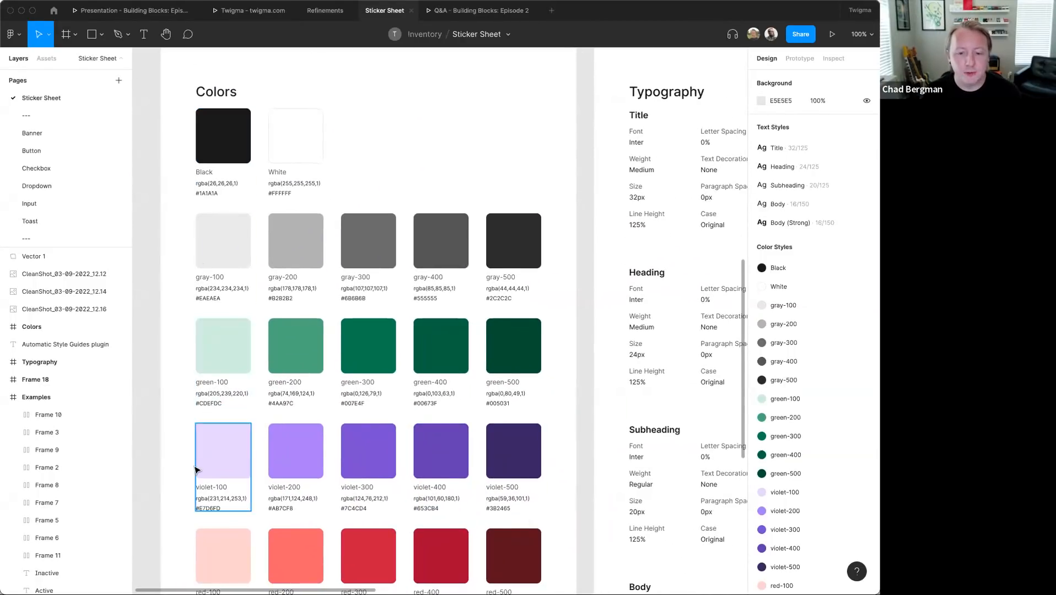
pyautogui.scroll(-2, 175, 404)
pyautogui.scroll(-2, 175, 404)
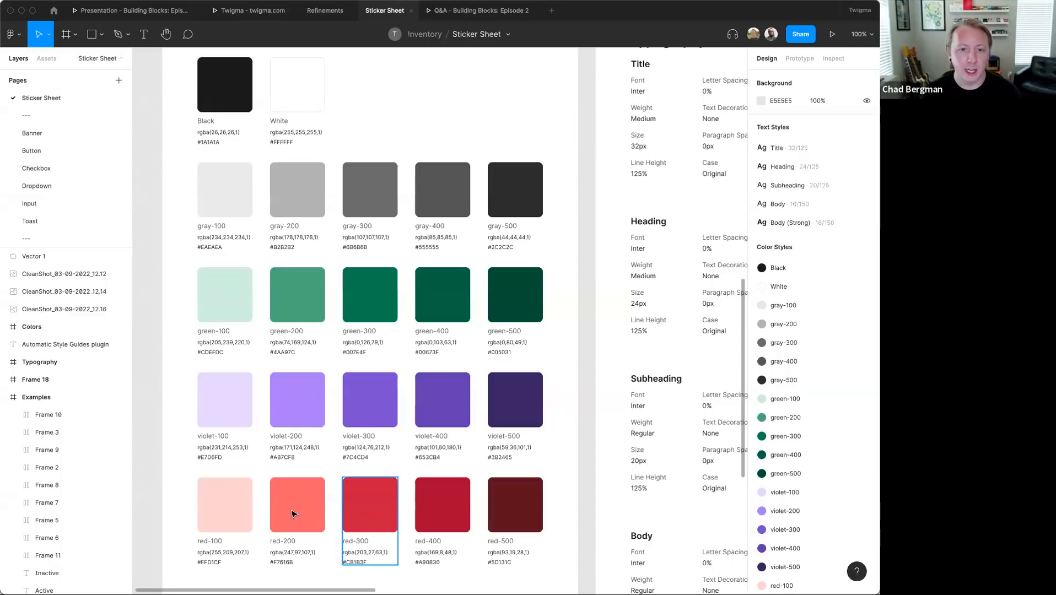
pyautogui.scroll(-3, 436, 488)
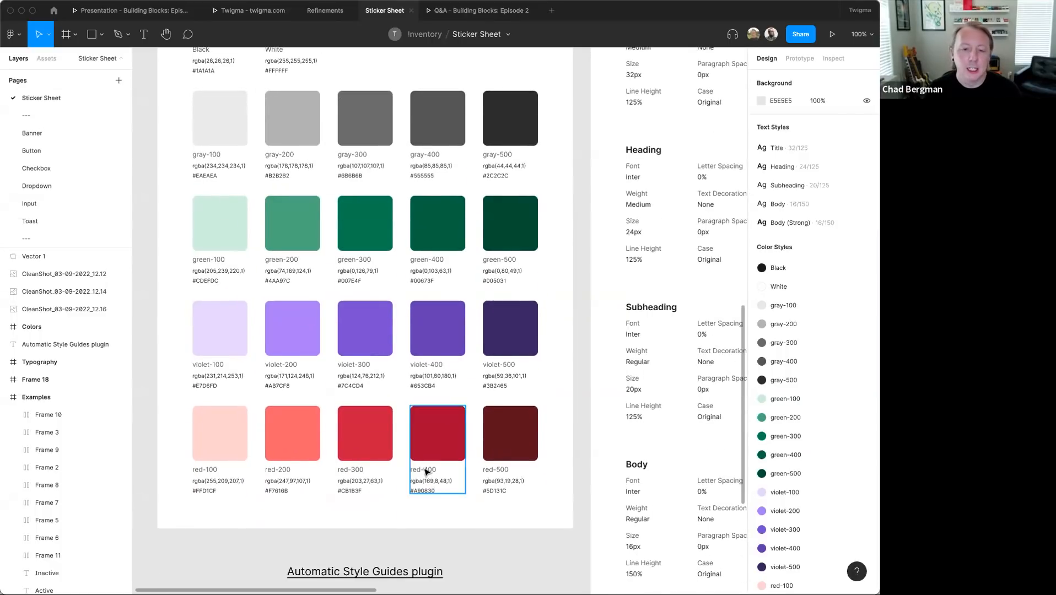
pyautogui.scroll(-3, 426, 471)
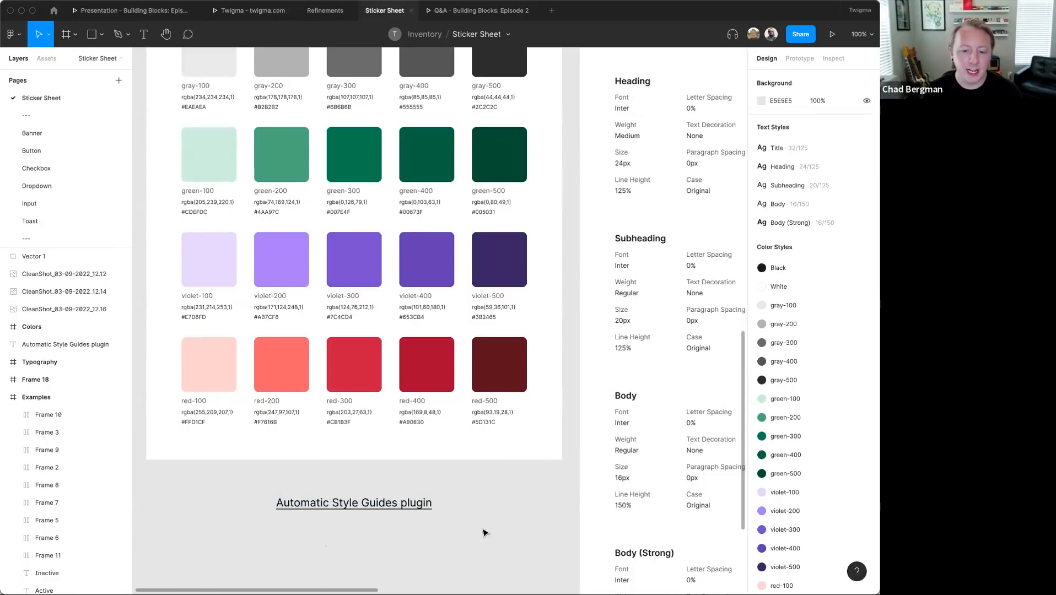
pyautogui.scroll(1, 535, 489)
pyautogui.hscroll(1, 535, 489)
pyautogui.scroll(1, 536, 490)
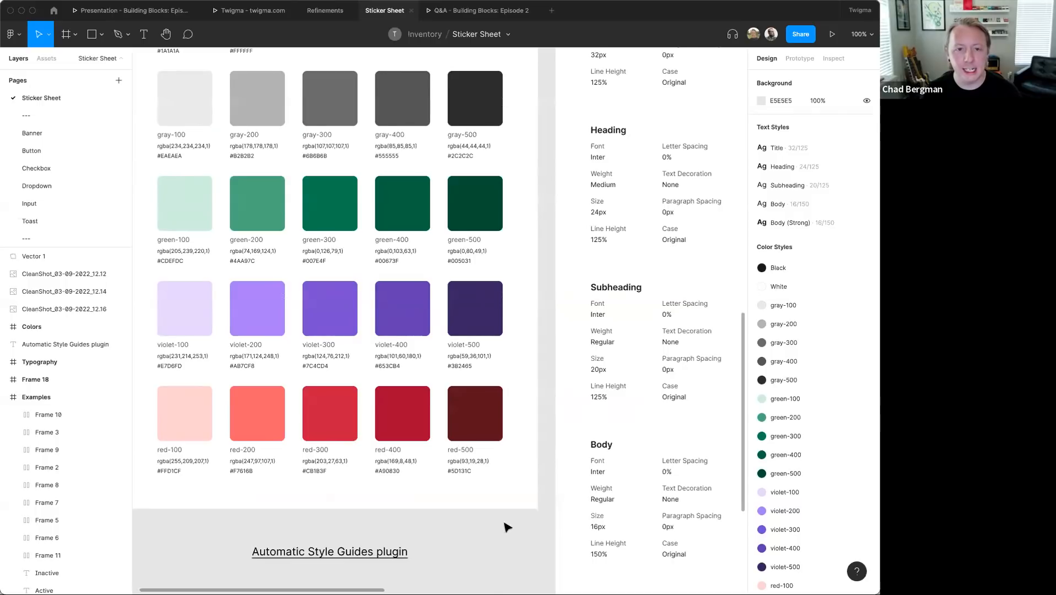
# - Examine the Typography style guide's Title, Heading and Subheading specifications and the file's full list of color styles
pyautogui.scroll(2, 507, 525)
pyautogui.hscroll(2, 507, 526)
pyautogui.scroll(4, 461, 470)
pyautogui.hscroll(4, 461, 470)
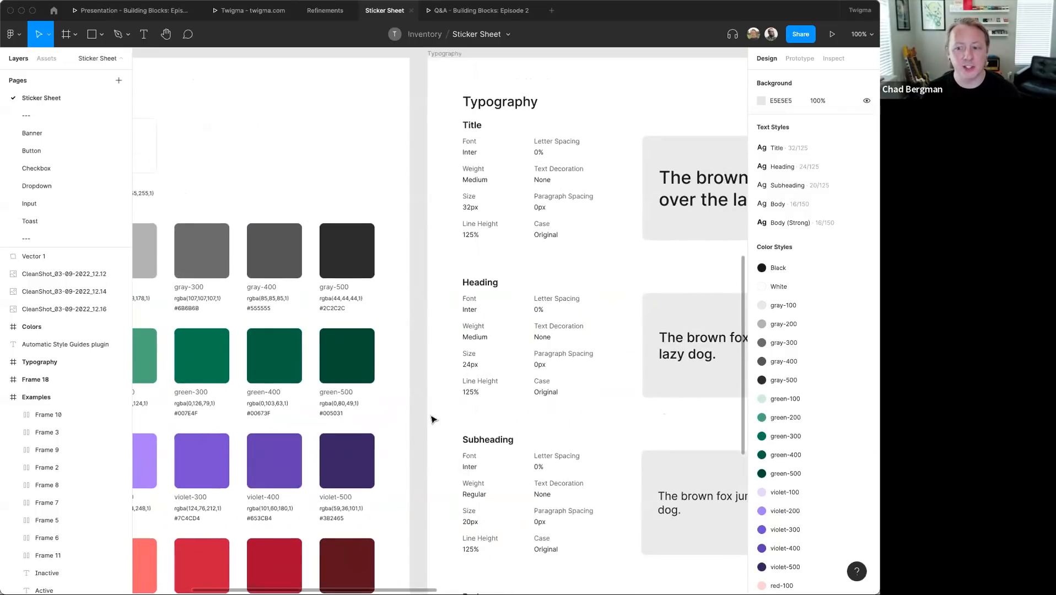
pyautogui.hscroll(8, 433, 421)
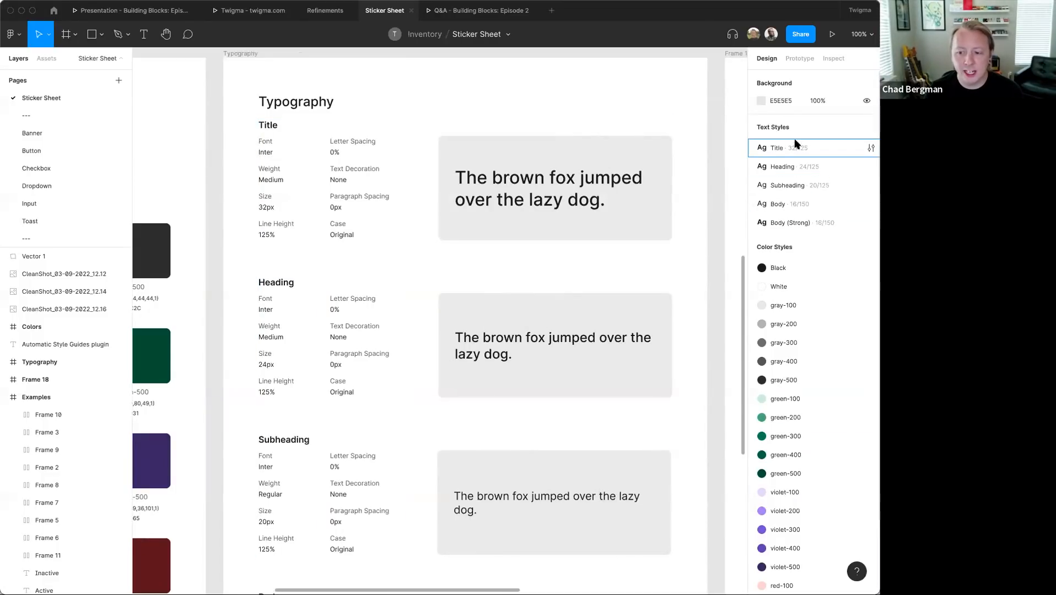
pyautogui.scroll(-3, 787, 356)
pyautogui.scroll(-1, 787, 357)
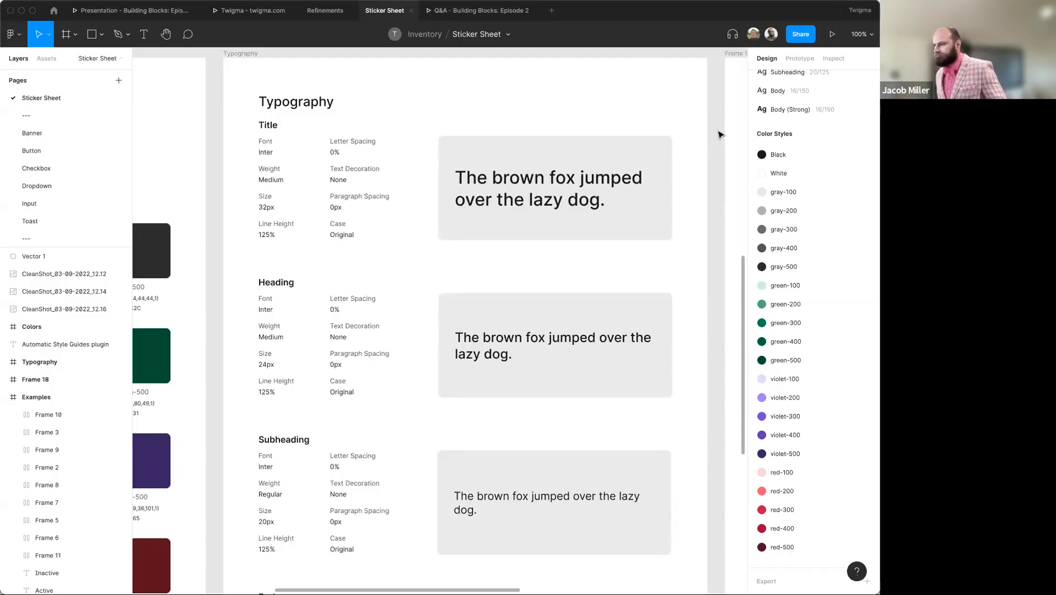
# - Examine the component frame beside the Typography guide, covering its Button, Banner and Checkbox sections and their states
pyautogui.scroll(1, 718, 140)
pyautogui.hscroll(1, 717, 140)
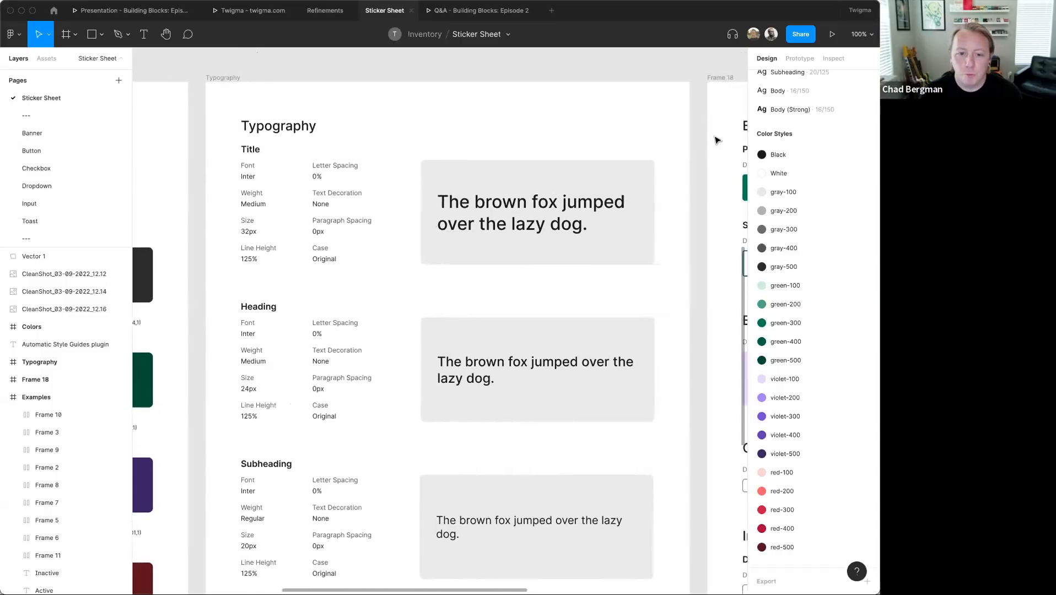
pyautogui.hscroll(3, 717, 140)
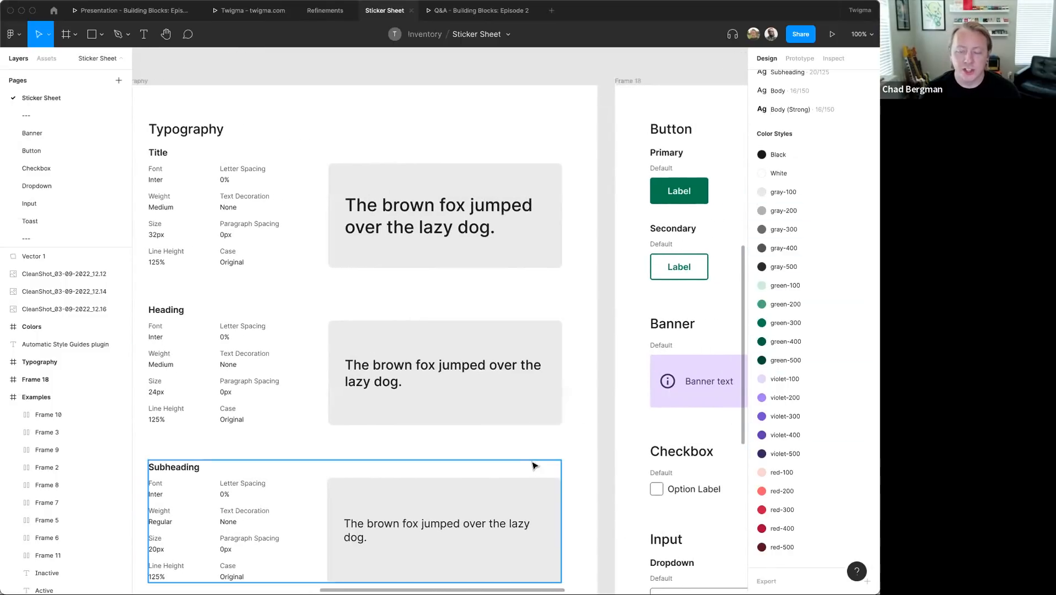
pyautogui.hscroll(15, 533, 465)
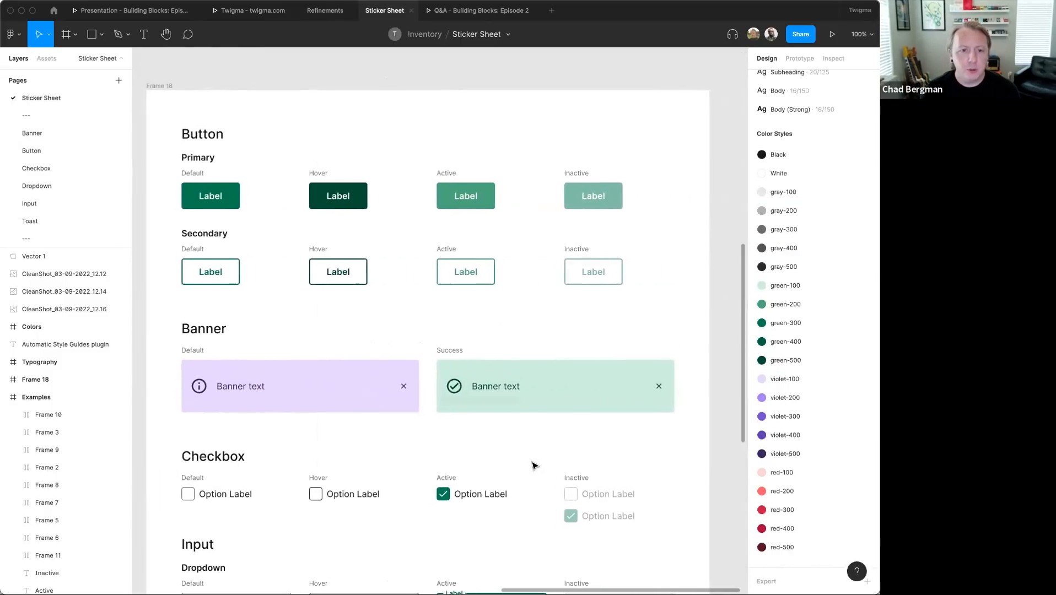
pyautogui.scroll(-2, 533, 466)
pyautogui.hscroll(-1, 533, 465)
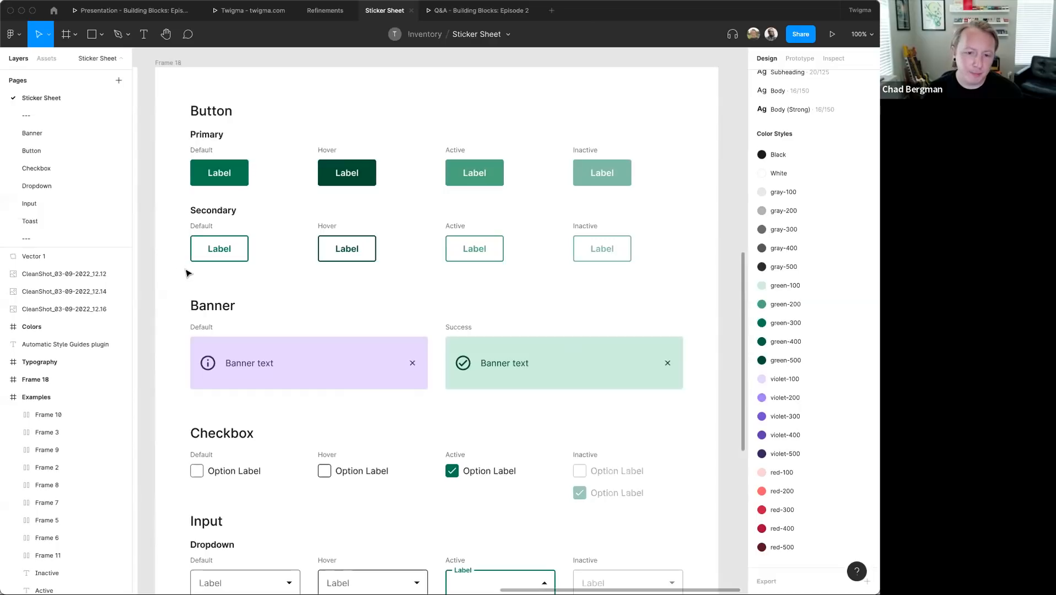
pyautogui.hscroll(1, 411, 280)
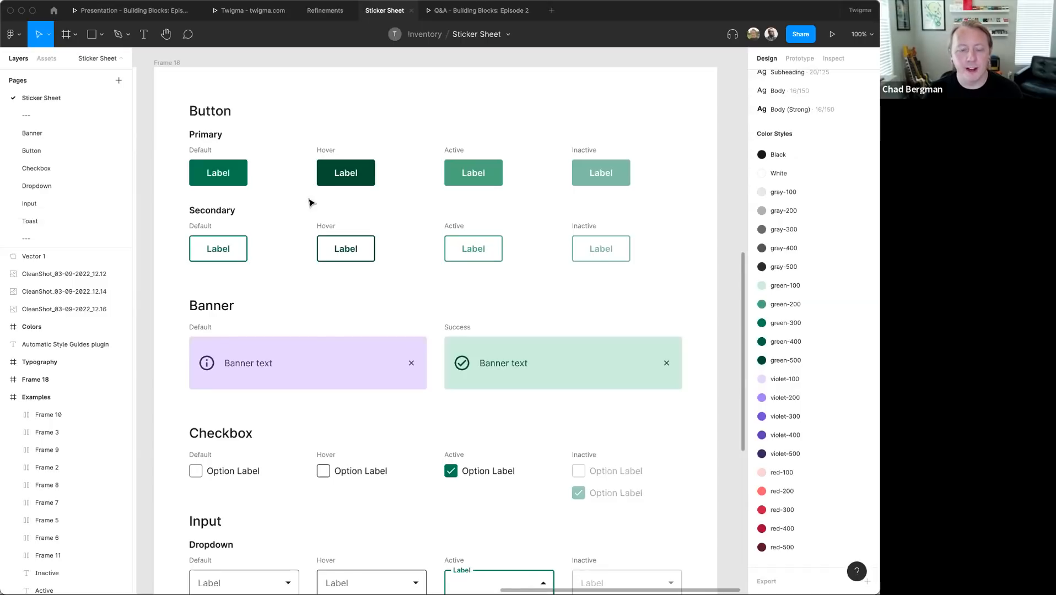
# - Inspect the primary Default and Hover buttons in the Examples frame for their size and fill color
pyautogui.scroll(5, 299, 226)
pyautogui.scroll(-10, 300, 226)
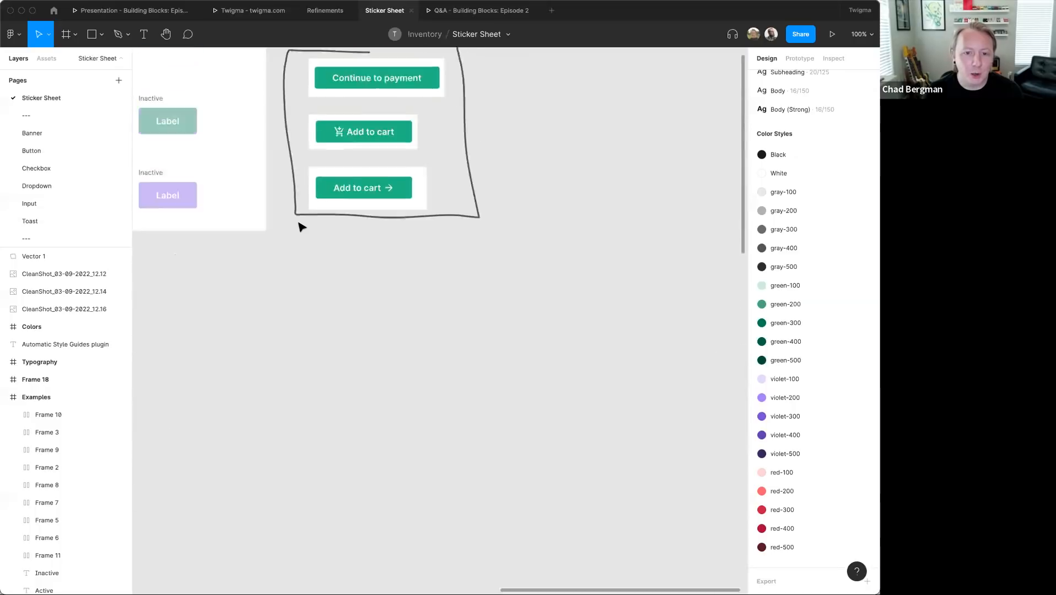
pyautogui.hscroll(-10, 300, 226)
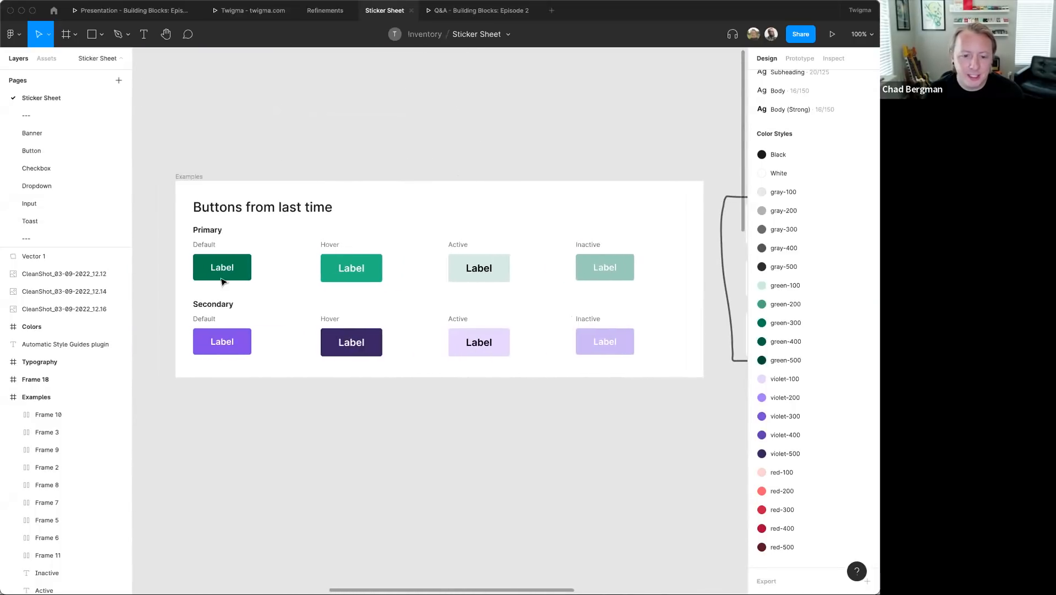
pyautogui.click(238, 274)
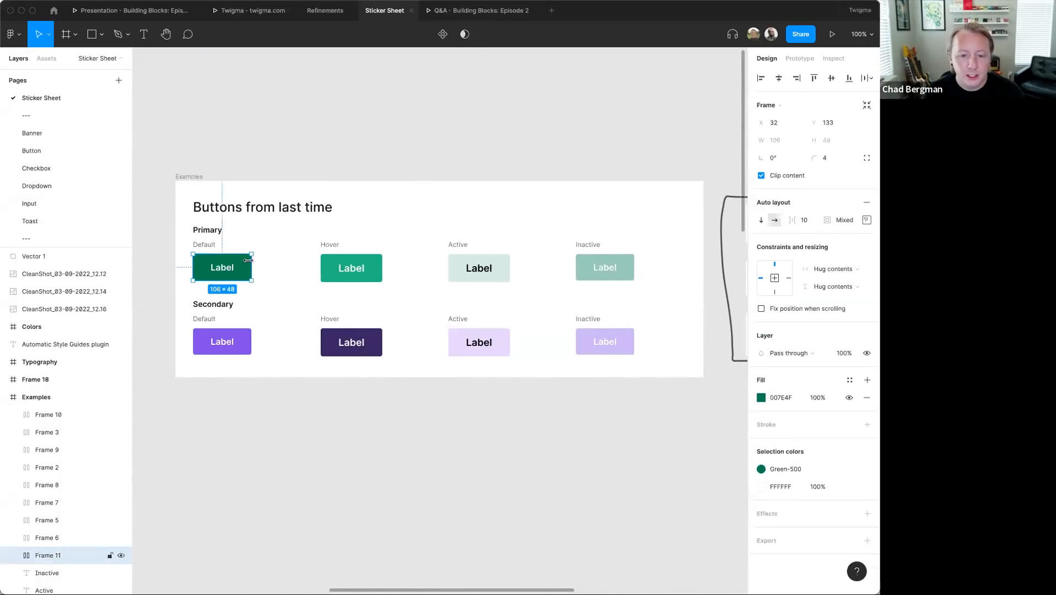
pyautogui.click(322, 276)
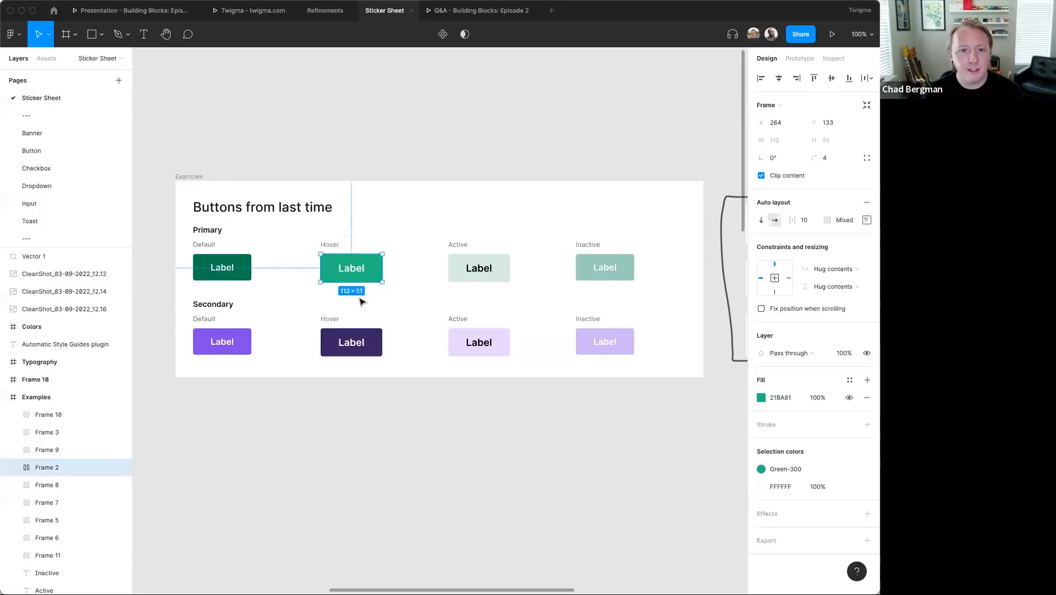
pyautogui.click(415, 221)
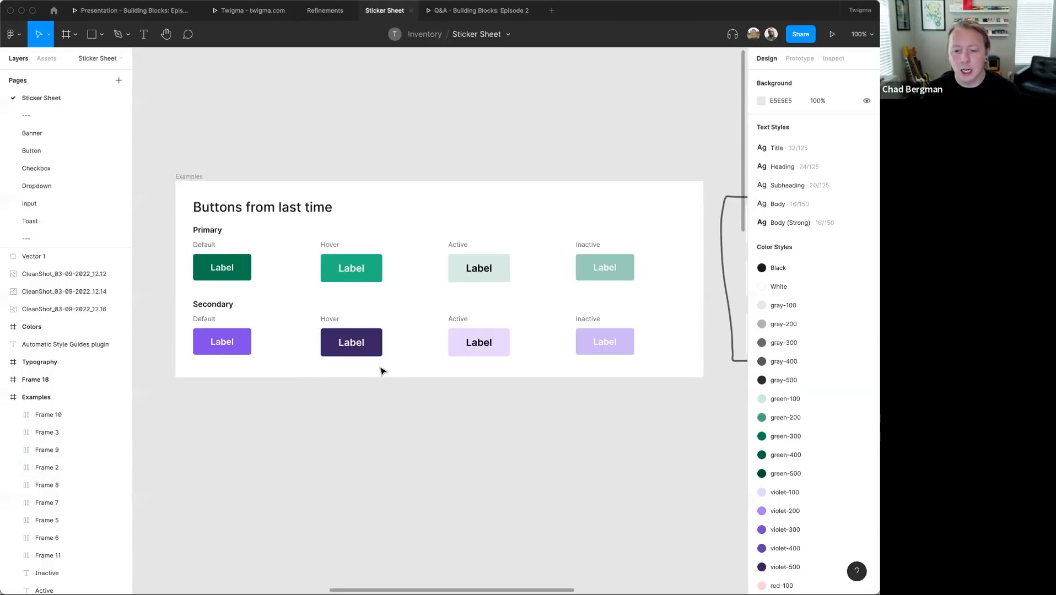
# - Examine the refined primary and secondary buttons in Frame 18 across the Default, Hover, Active and Inactive states
pyautogui.scroll(-1, 375, 371)
pyautogui.scroll(-10, 374, 371)
pyautogui.hscroll(5, 374, 371)
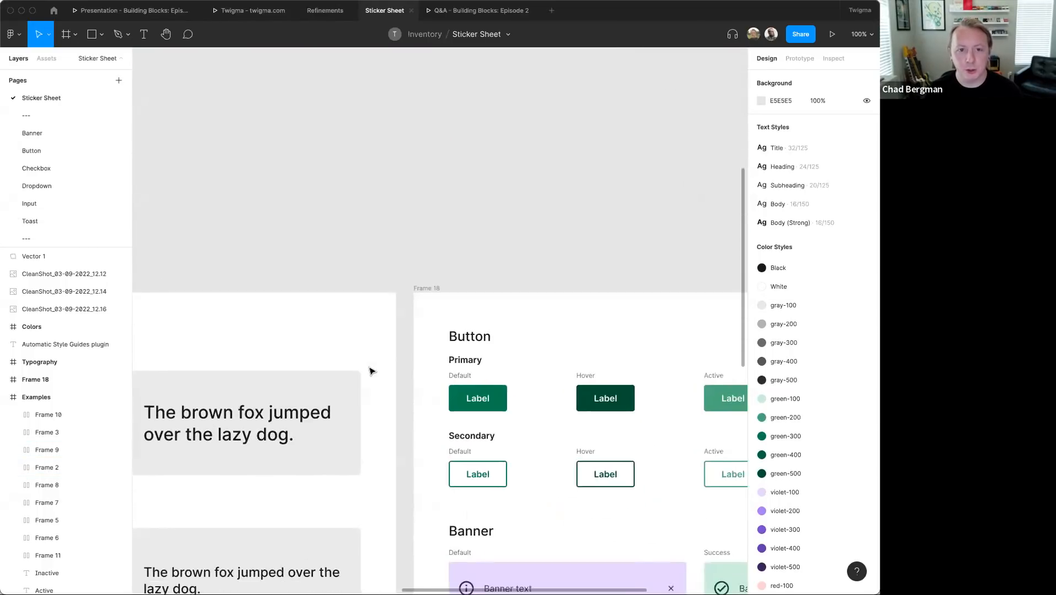
pyautogui.hscroll(5, 380, 370)
pyautogui.scroll(-5, 369, 369)
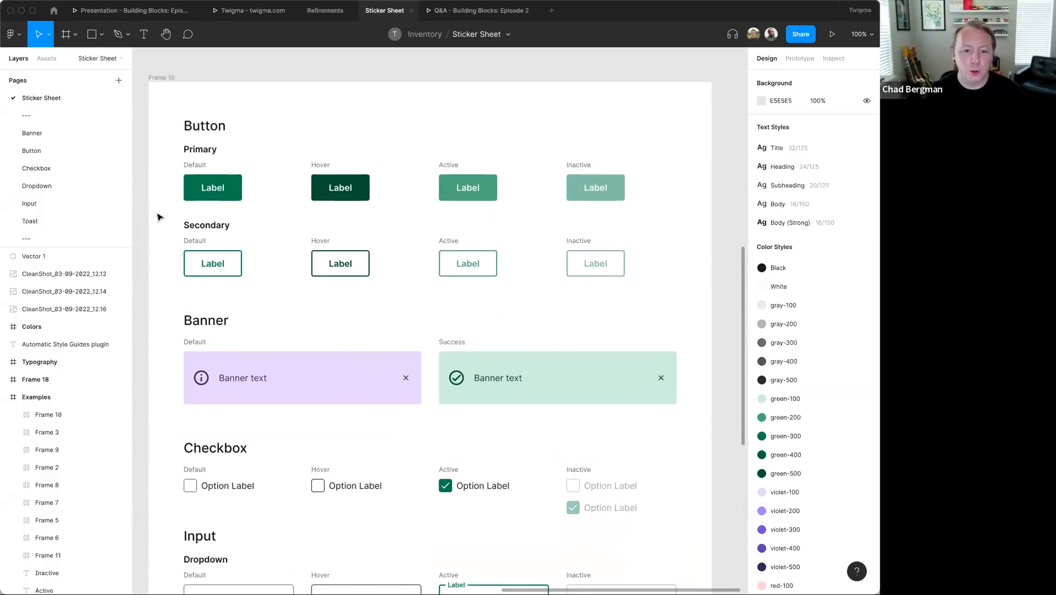
pyautogui.hscroll(-2, 369, 211)
pyautogui.scroll(-1, 369, 211)
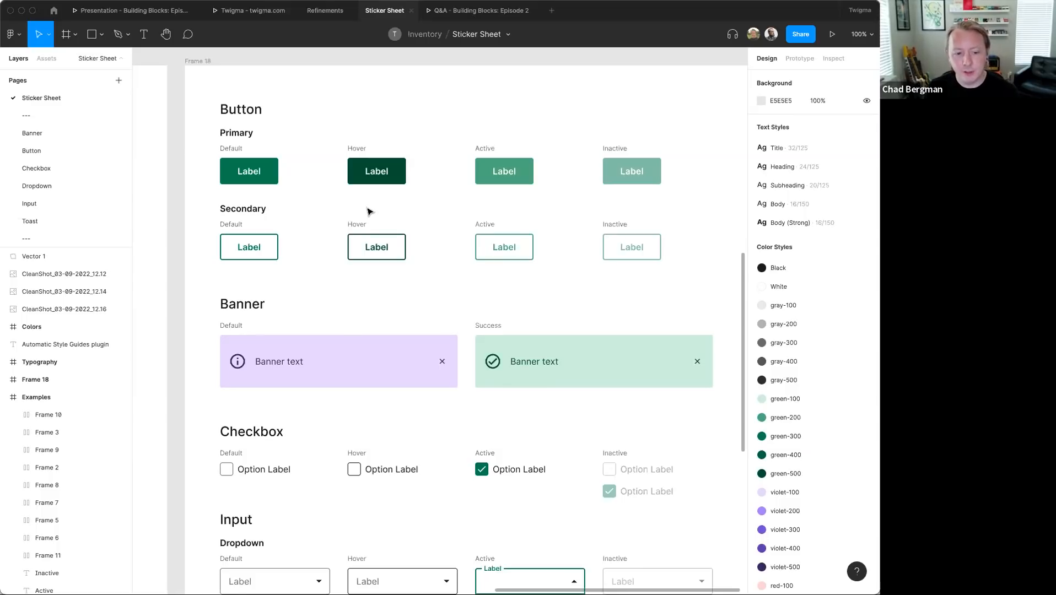
pyautogui.hscroll(3, 359, 212)
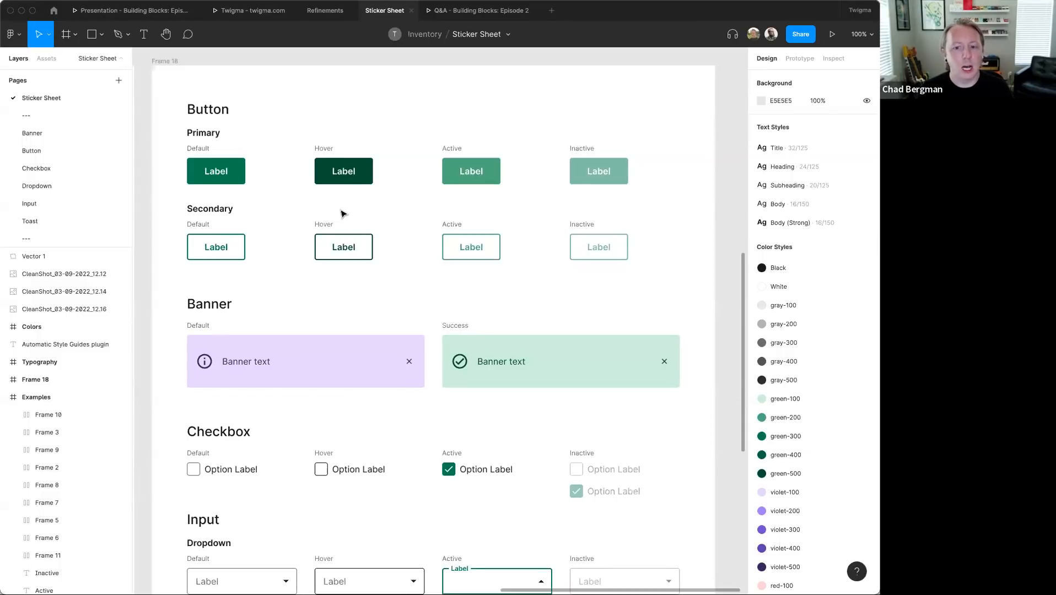
pyautogui.hscroll(2, 341, 214)
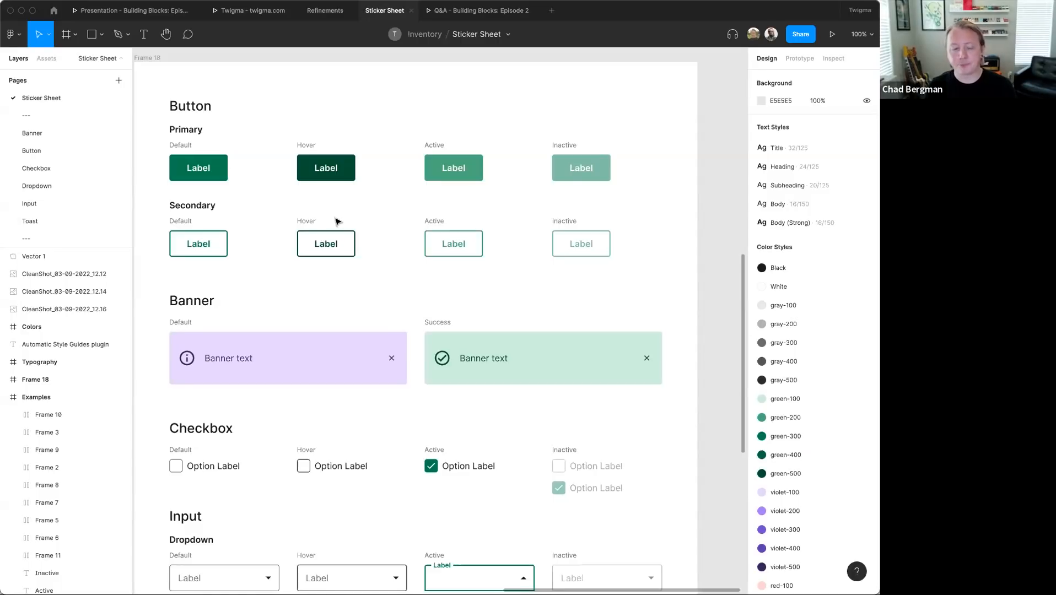
# - Examine the Checkbox, Dropdown, Text input and Toast sections of Frame 18, then return to its Button section
pyautogui.scroll(-3, 546, 342)
pyautogui.scroll(-5, 577, 414)
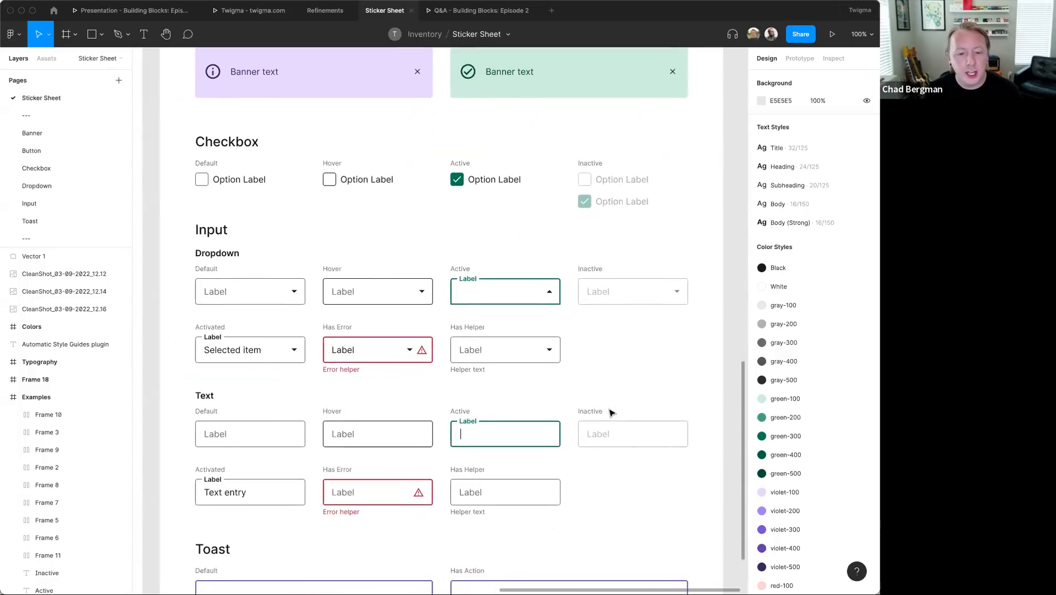
pyautogui.scroll(-1, 611, 413)
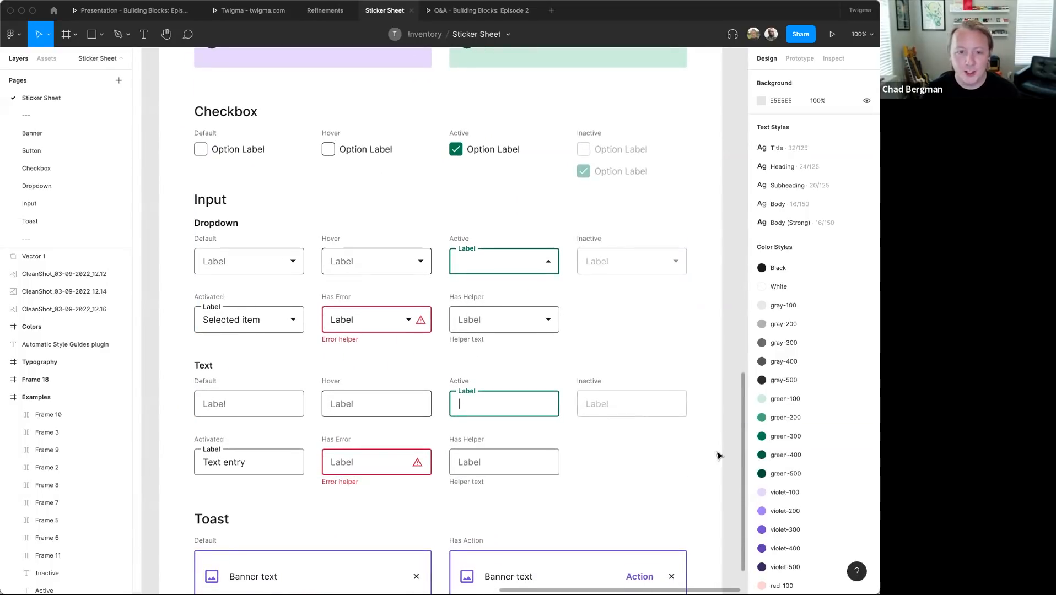
pyautogui.scroll(-4, 719, 457)
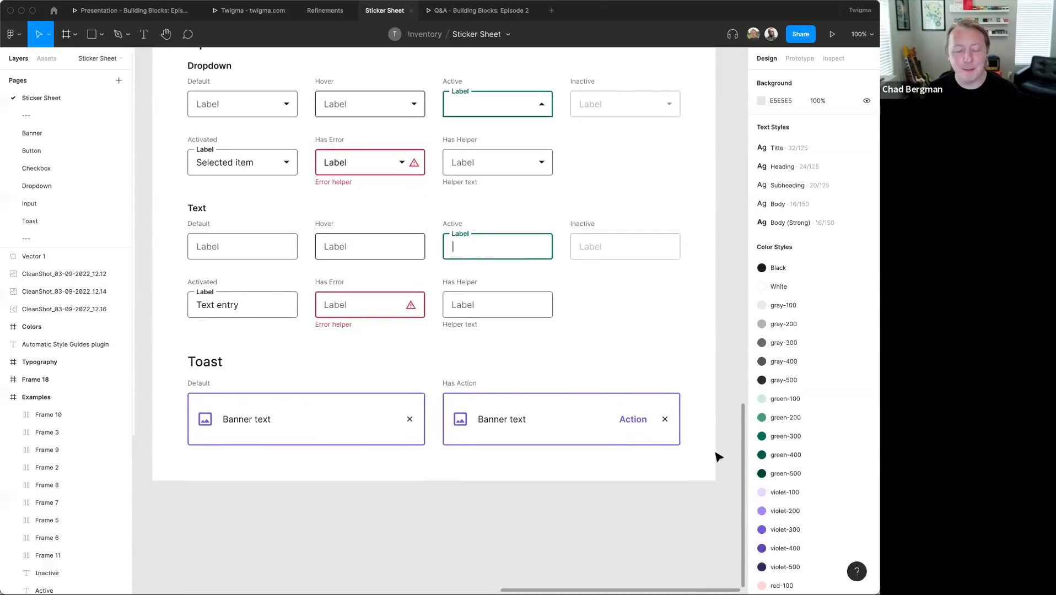
pyautogui.scroll(2, 718, 457)
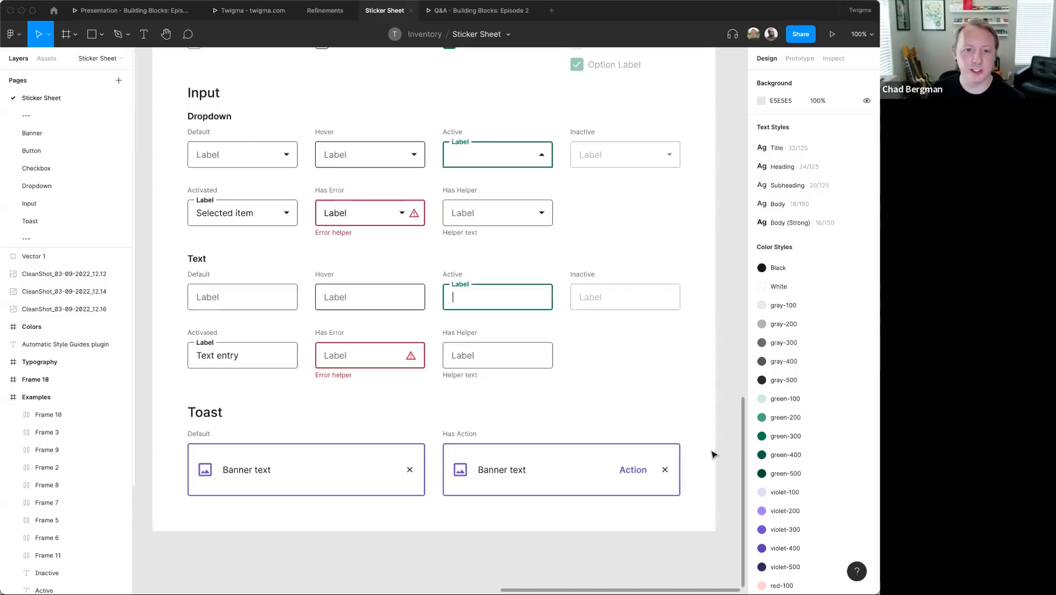
pyautogui.scroll(3, 708, 427)
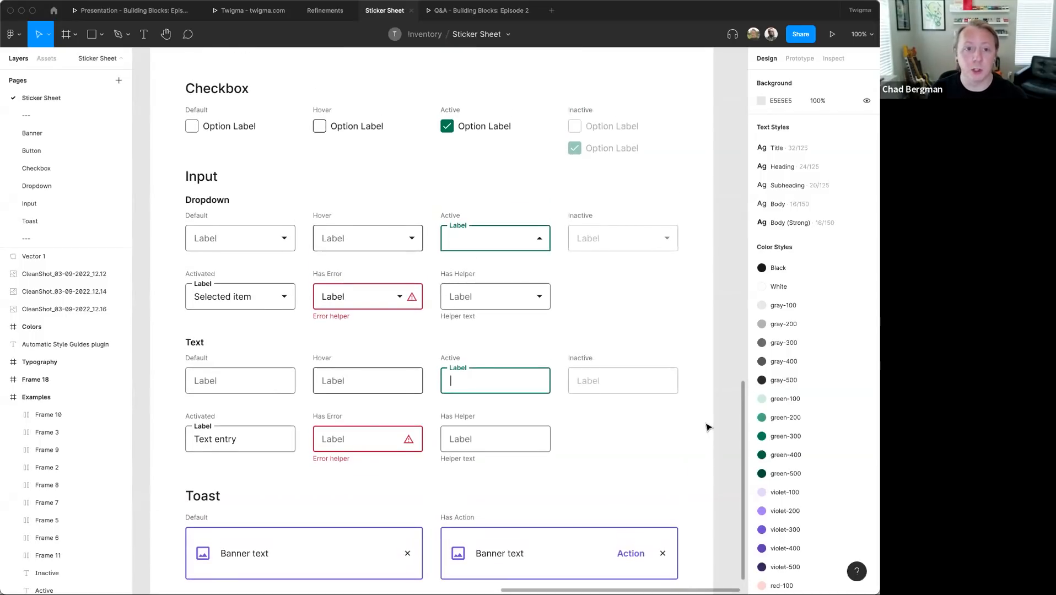
pyautogui.scroll(15, 708, 428)
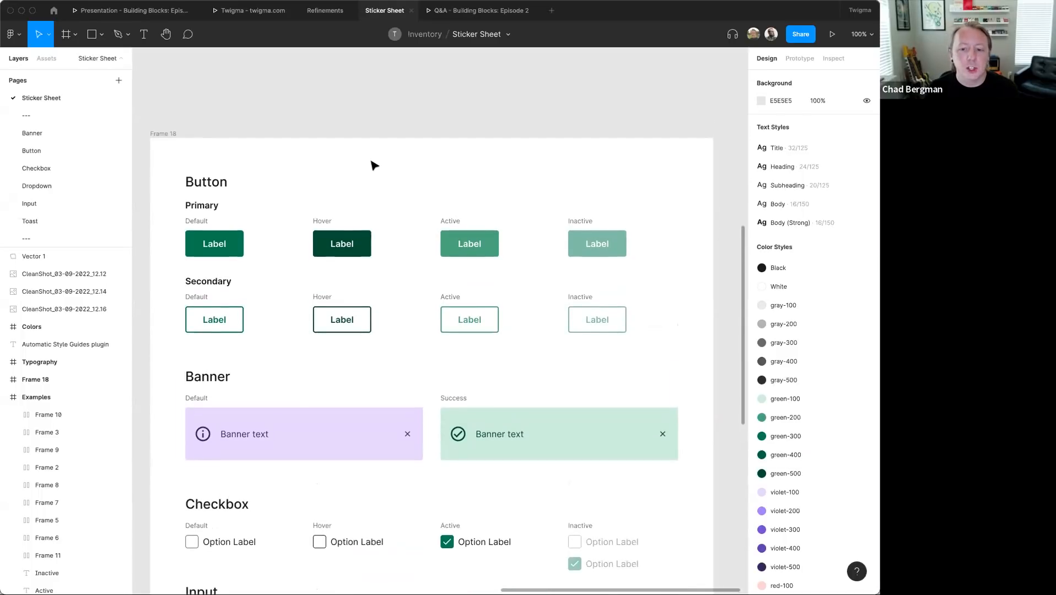
pyautogui.hscroll(2, 371, 167)
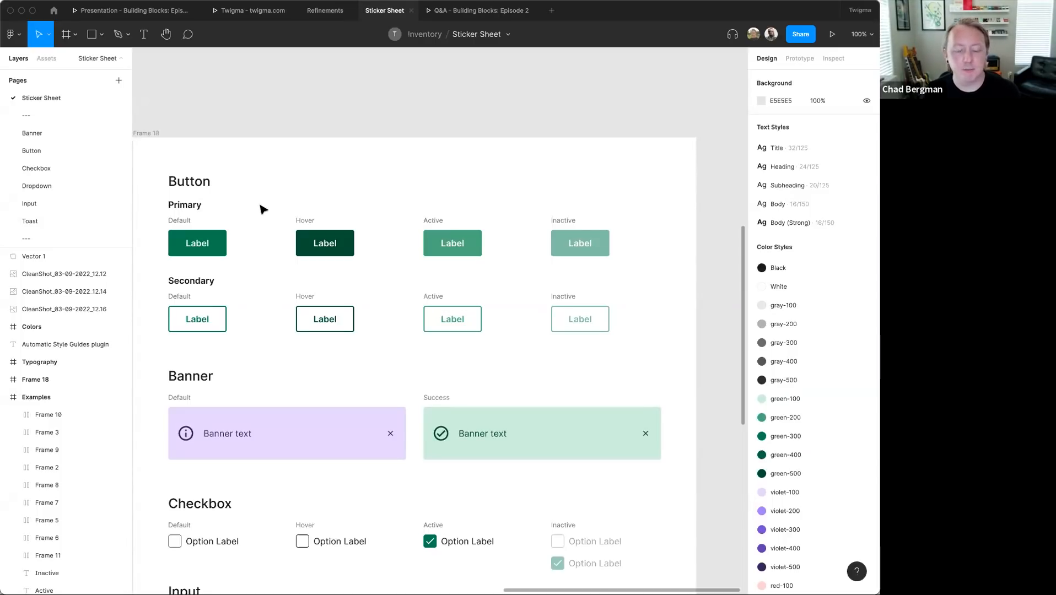
pyautogui.hscroll(-1, 262, 209)
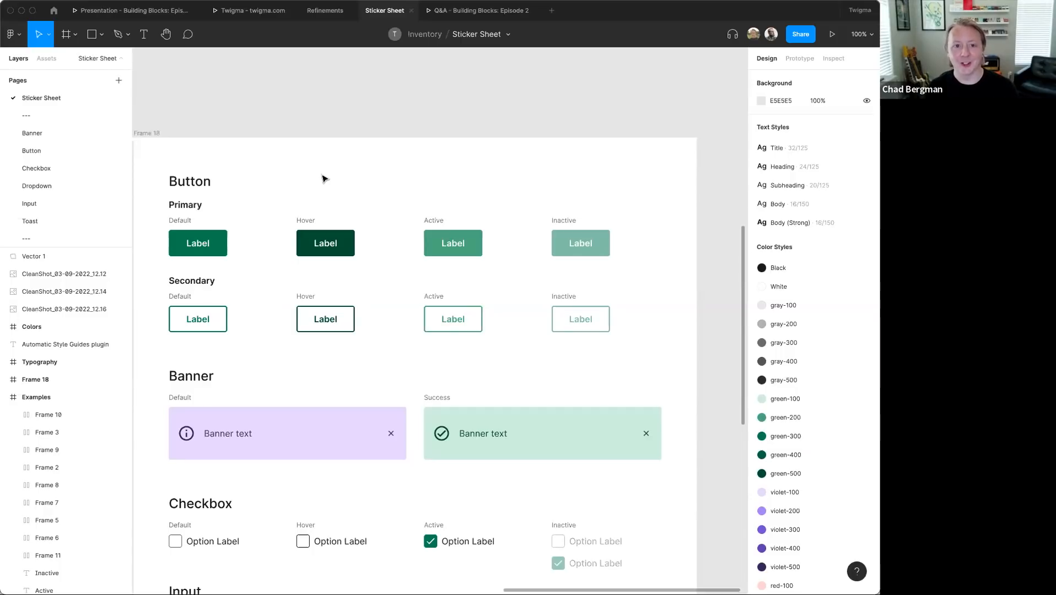
pyautogui.hscroll(-3, 323, 179)
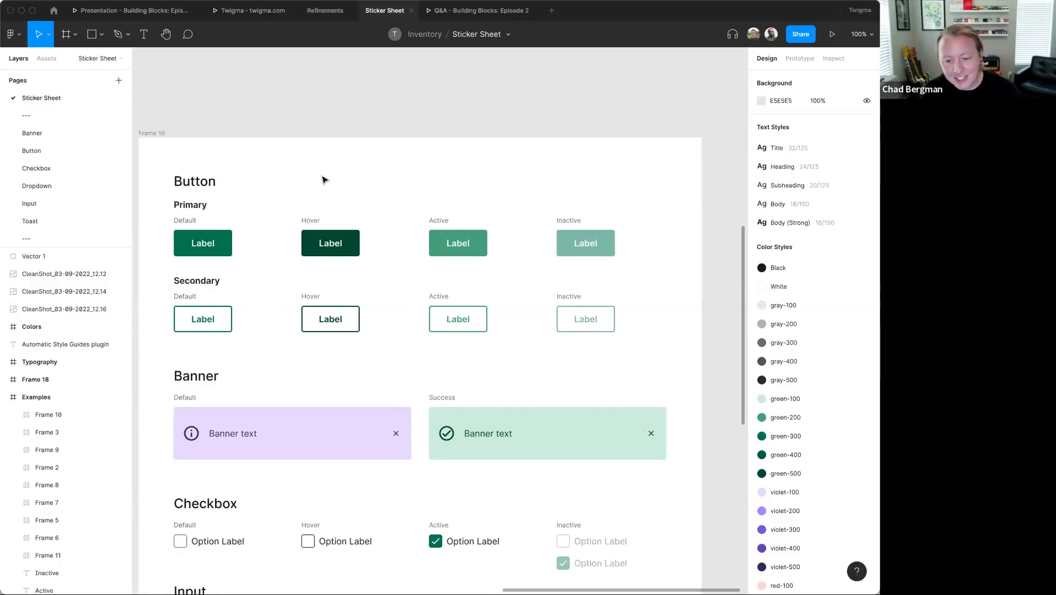
# - Duplicate the eight primary and secondary buttons onto the empty canvas right of Frame 18 and expand the Frame 58 copy's layer
pyautogui.press('-')
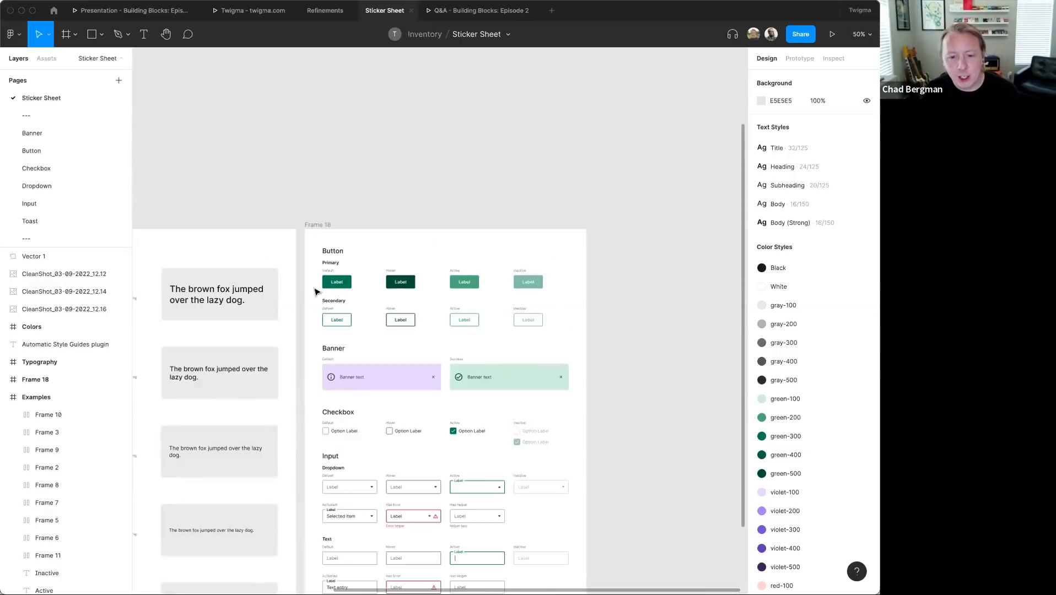
pyautogui.moveTo(315, 278); pyautogui.dragTo(559, 302)
pyautogui.press('super+d')
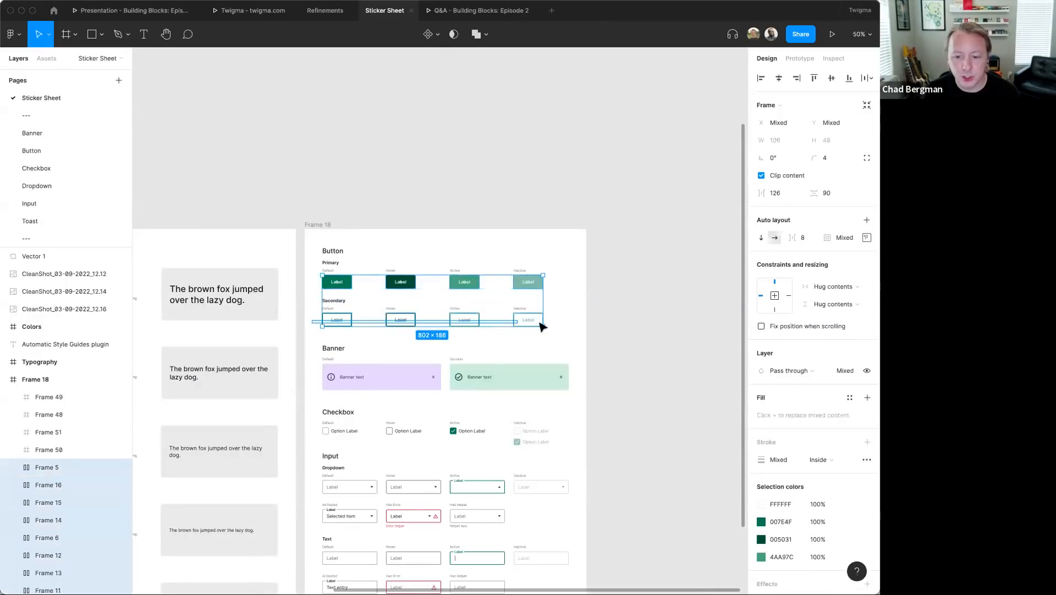
pyautogui.moveTo(345, 287); pyautogui.dragTo(733, 275)
pyautogui.hscroll(2, 555, 331)
pyautogui.hscroll(6, 555, 330)
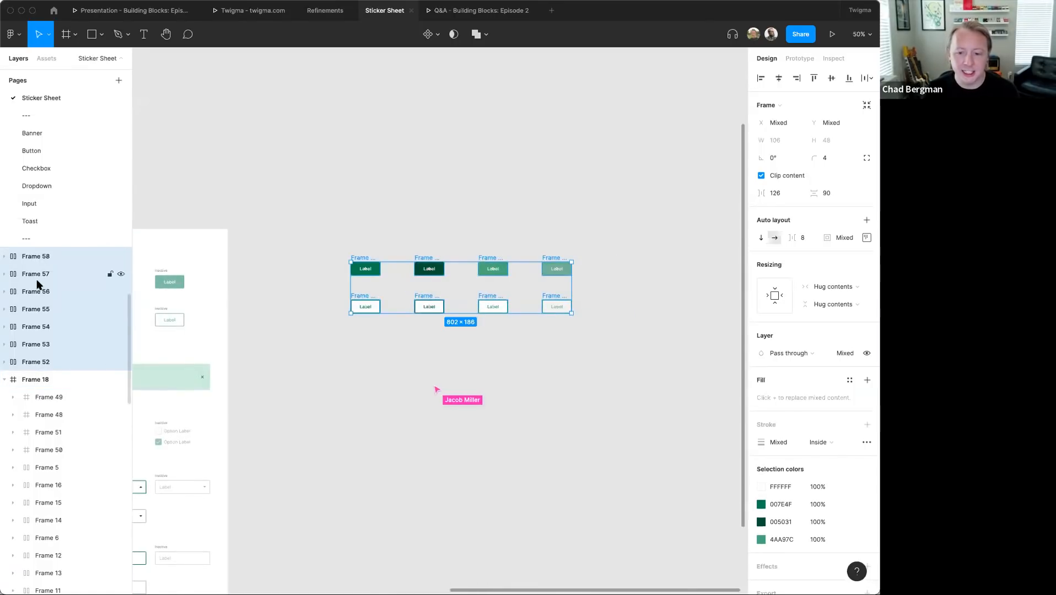
pyautogui.click(257, 308)
pyautogui.click(4, 257)
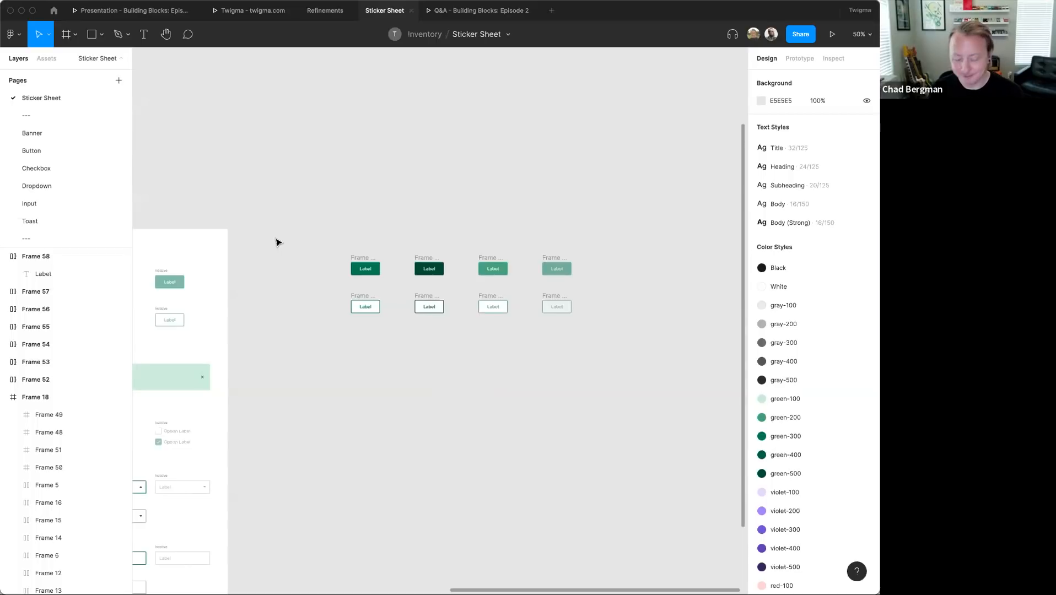
# - Move the hand-drawn outline and its three button screenshots from beside the Examples frame to the canvas above the button copies
pyautogui.scroll(5, 277, 243)
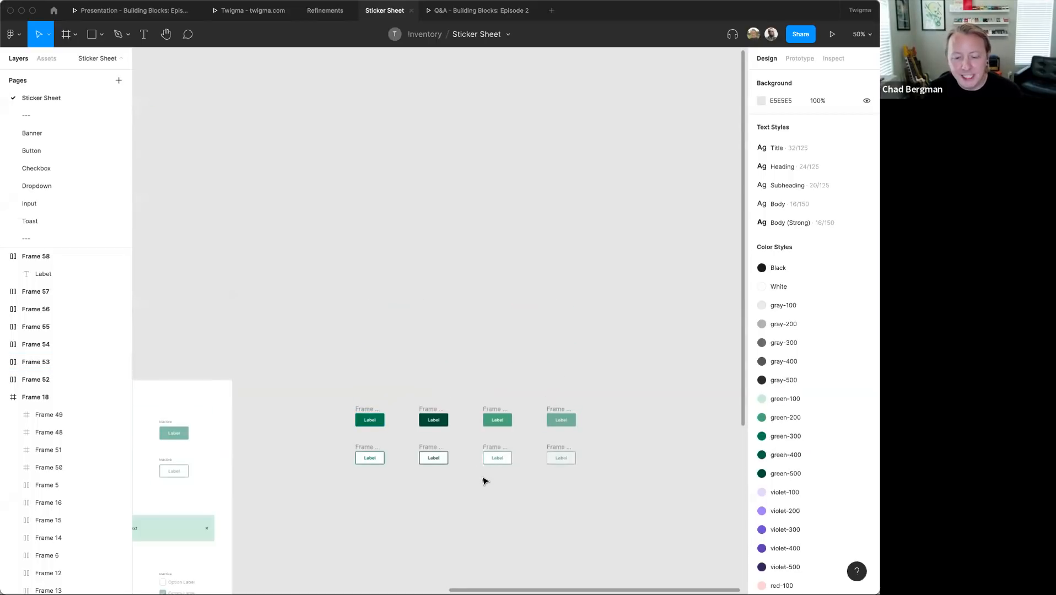
pyautogui.scroll(8, 483, 481)
pyautogui.hscroll(-5, 483, 480)
pyautogui.scroll(-2, 484, 481)
pyautogui.moveTo(358, 443); pyautogui.dragTo(226, 326)
pyautogui.scroll(-4, 463, 356)
pyautogui.hscroll(1, 463, 356)
pyautogui.moveTo(253, 285); pyautogui.dragTo(590, 444)
pyautogui.scroll(-5, 589, 443)
pyautogui.hscroll(6, 589, 443)
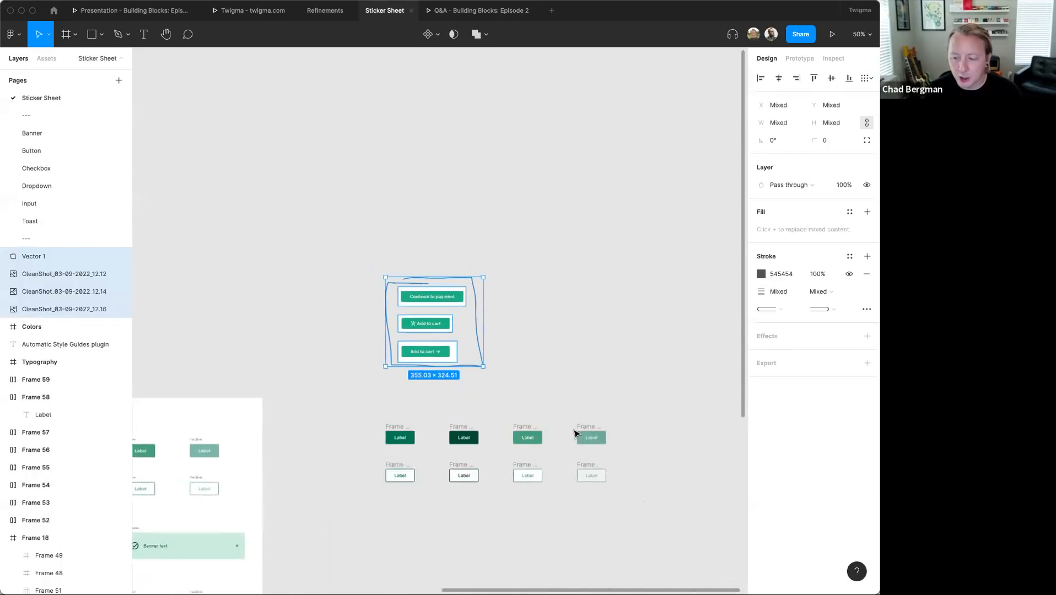
# - Move the outlined button screenshots to the right of the two rows of button copies
pyautogui.moveTo(420, 324)
pyautogui.mouseDown()
pyautogui.moveTo(656, 397)
pyautogui.moveTo(655, 431)
pyautogui.mouseUp()
pyautogui.hotkey('shift', '0')
pyautogui.scroll(-10, 656, 432)
pyautogui.hscroll(5, 656, 431)
pyautogui.scroll(6, 655, 432)
pyautogui.hscroll(-6, 656, 432)
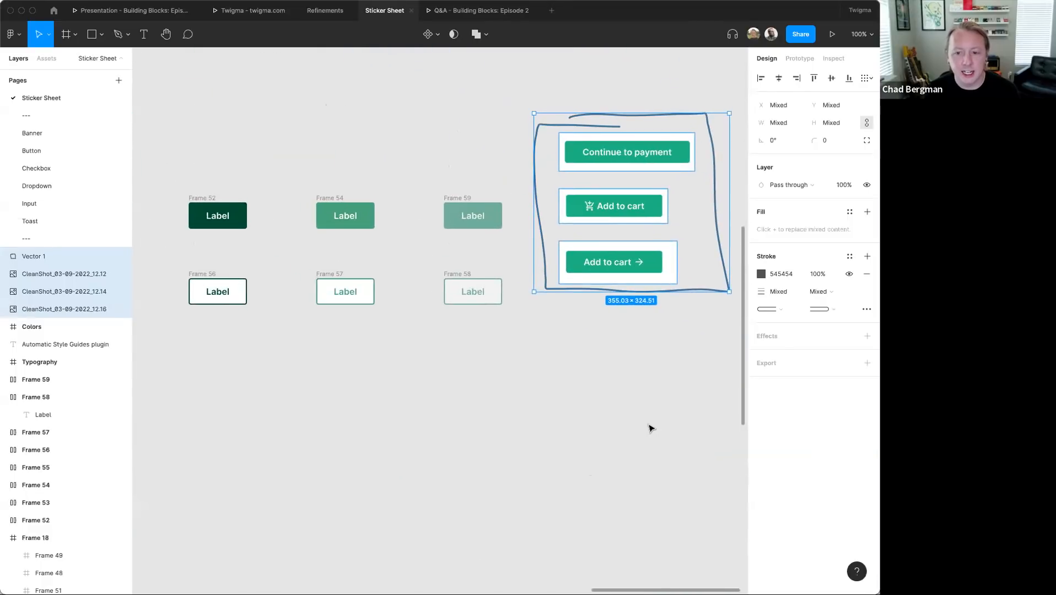
pyautogui.scroll(1, 543, 353)
pyautogui.hscroll(-1, 543, 353)
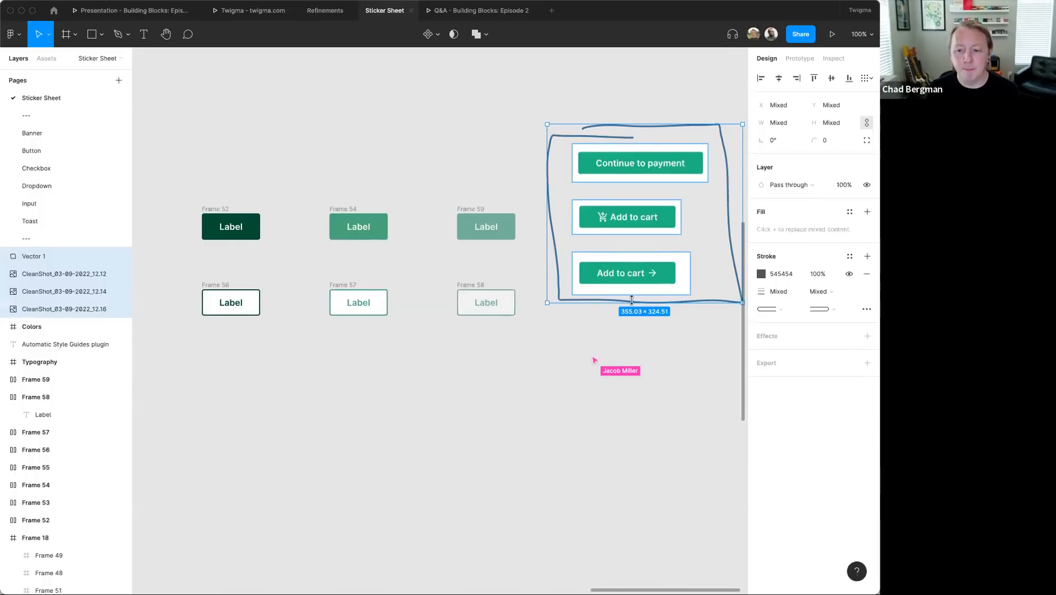
# - Place the outlined button screenshots centrally above the two rows of button copies and deselect them
pyautogui.hscroll(3, 623, 256)
pyautogui.scroll(2, 623, 256)
pyautogui.moveTo(622, 256)
pyautogui.mouseDown()
pyautogui.moveTo(585, 81)
pyautogui.moveTo(501, 93)
pyautogui.mouseUp()
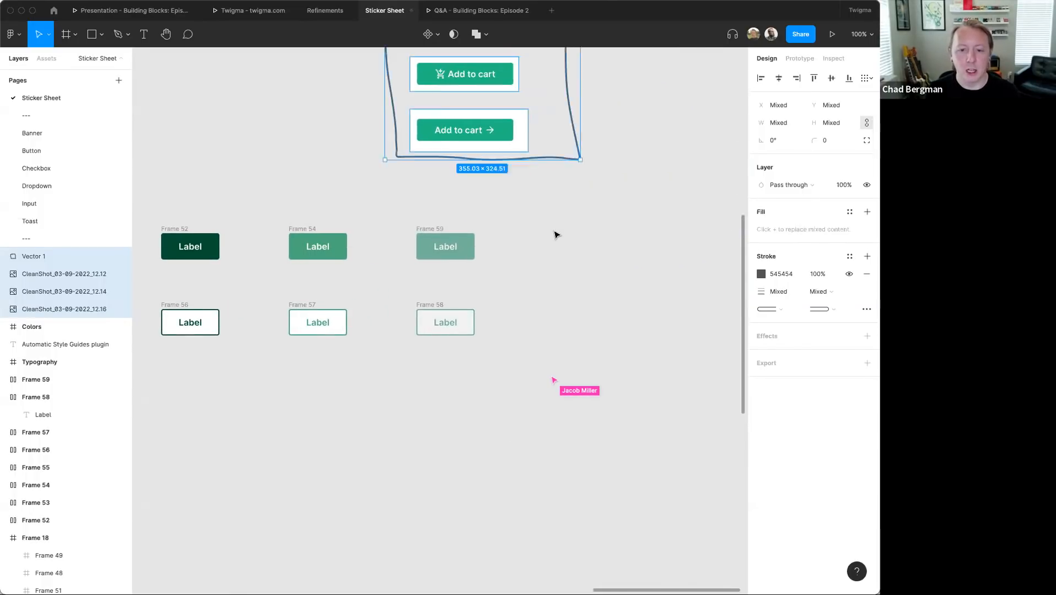
pyautogui.hscroll(-4, 557, 235)
pyautogui.scroll(2, 556, 235)
pyautogui.moveTo(671, 222); pyautogui.dragTo(413, 225)
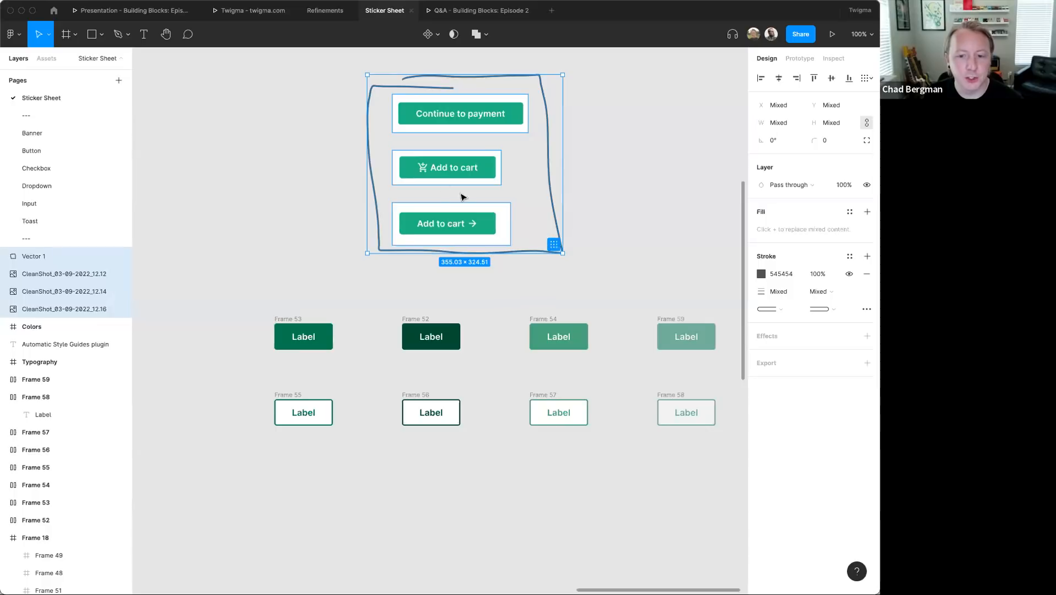
pyautogui.click(307, 171)
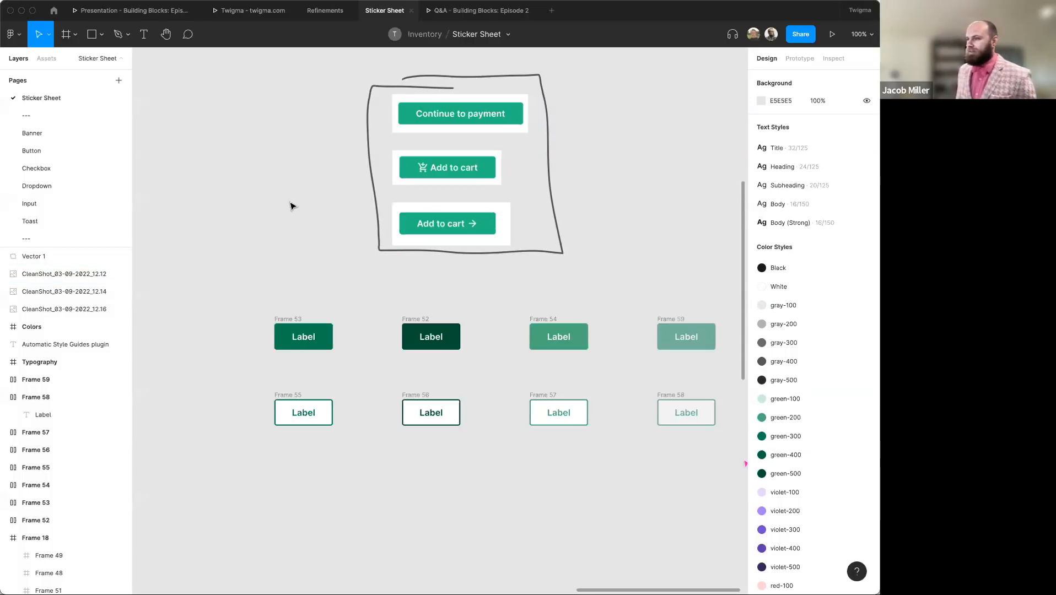
# - Open the Icons page and look over the icons in the Action frame
pyautogui.scroll(-4, 99, 172)
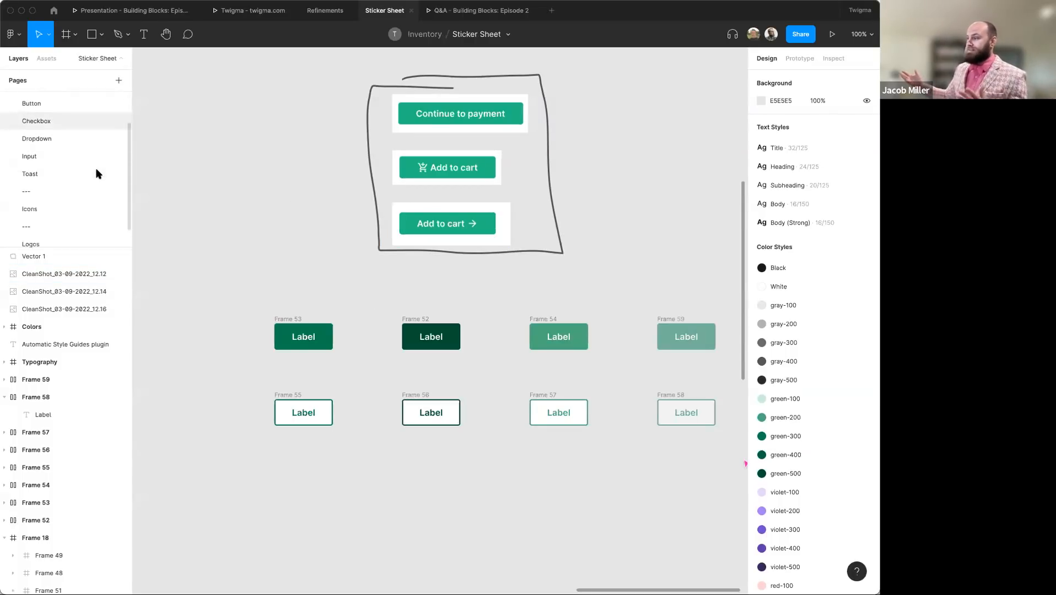
pyautogui.click(29, 187)
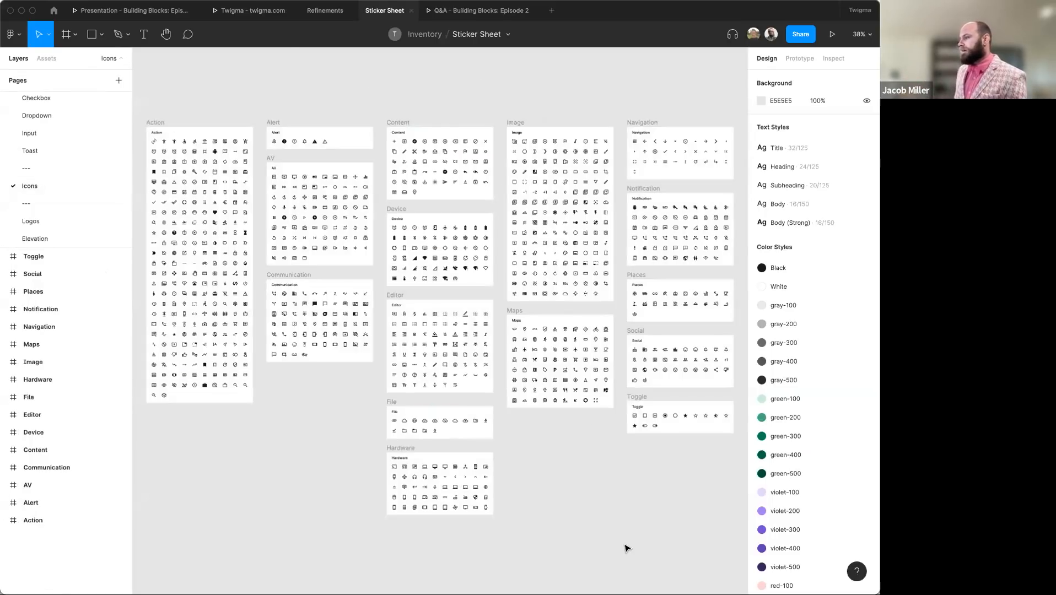
pyautogui.scroll(10, 627, 549)
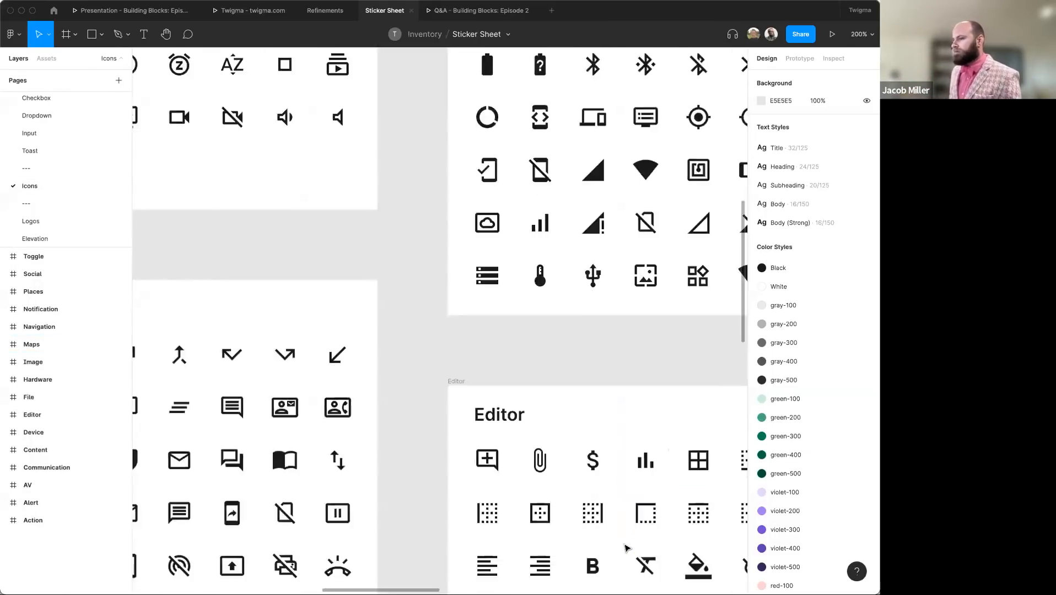
pyautogui.scroll(10, 627, 549)
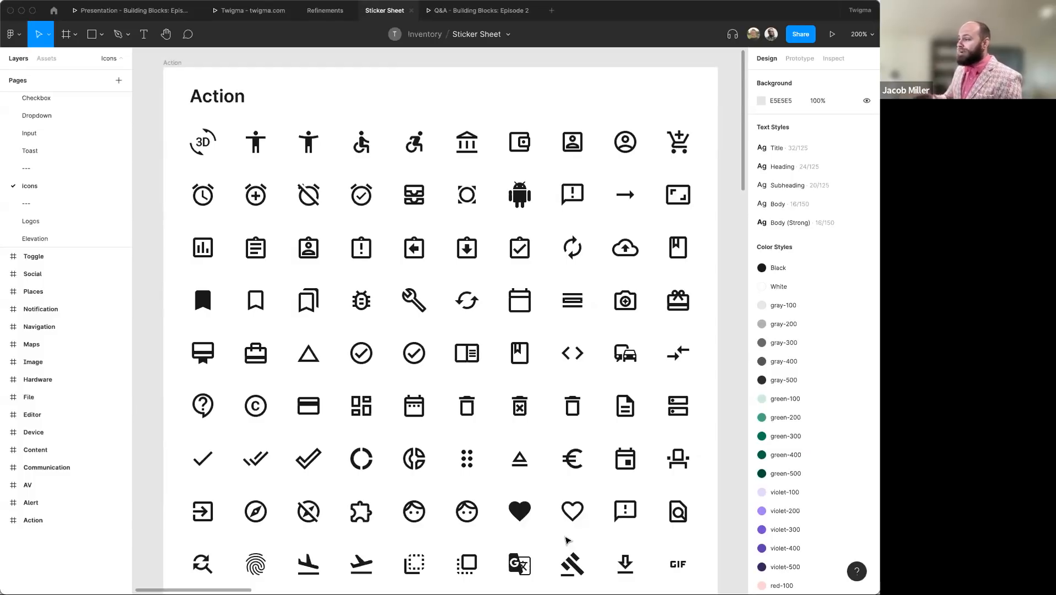
pyautogui.scroll(-5, 552, 484)
pyautogui.hscroll(2, 553, 485)
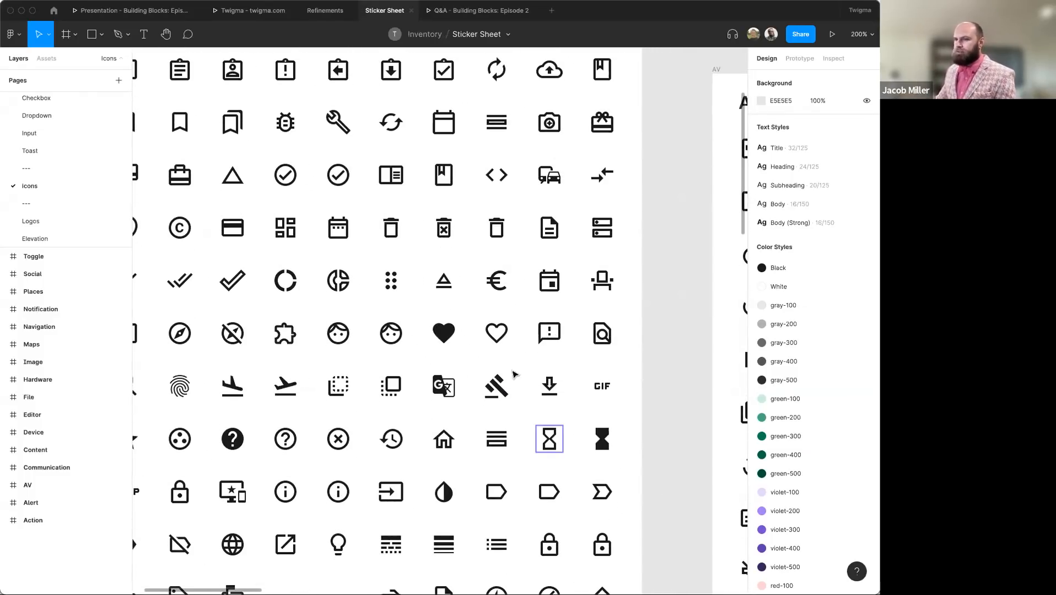
# - Select the filled heart icon and expand the favorite, favorite_border, face_unlock, face, extension and explore_off component layers
pyautogui.click(442, 336)
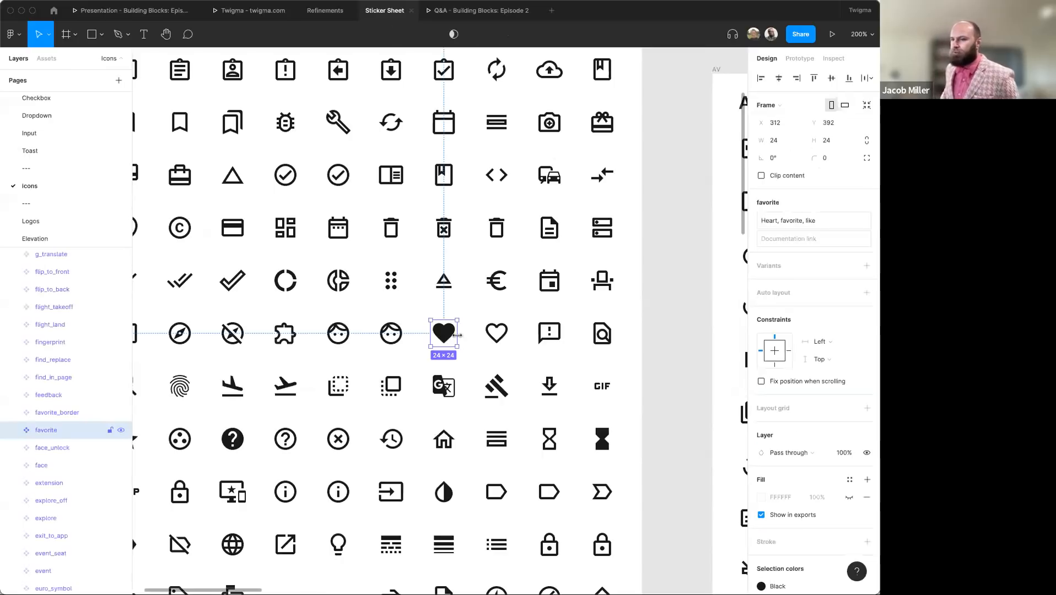
pyautogui.click(14, 432)
pyautogui.scroll(-2, 18, 414)
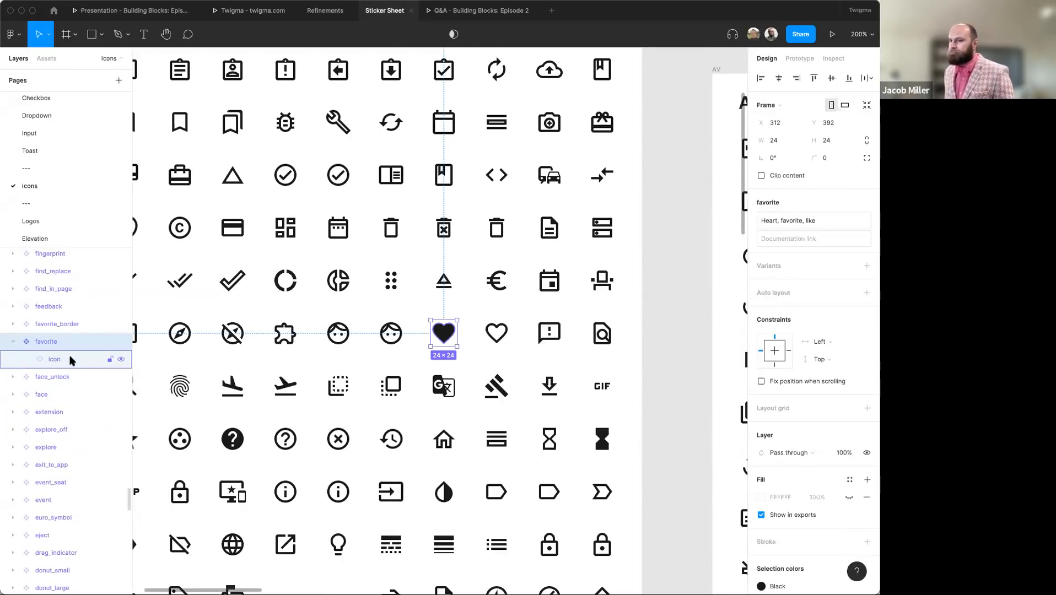
pyautogui.click(13, 324)
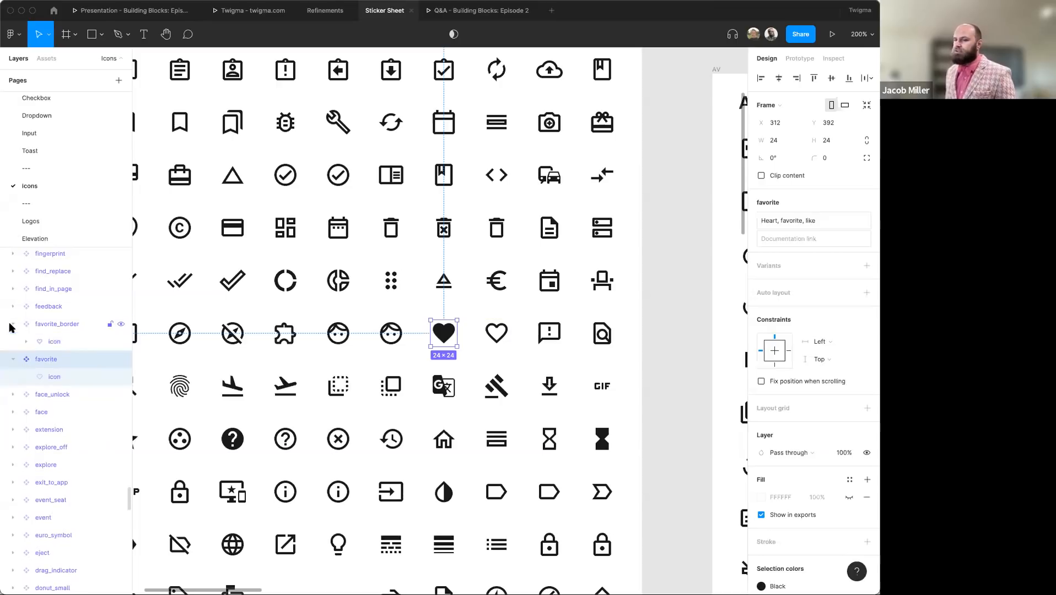
pyautogui.click(13, 395)
pyautogui.click(12, 431)
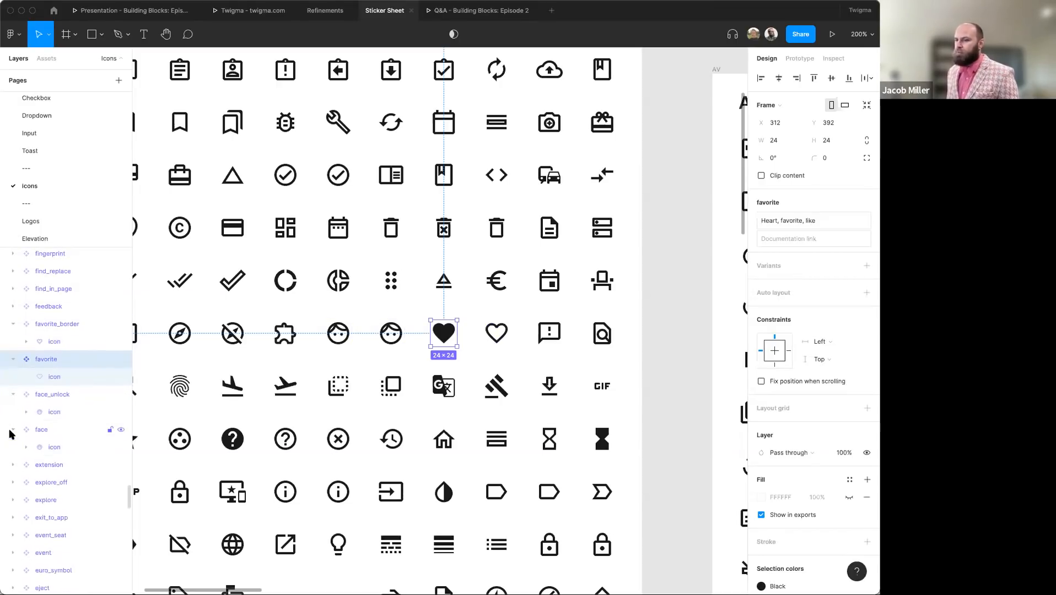
pyautogui.click(13, 465)
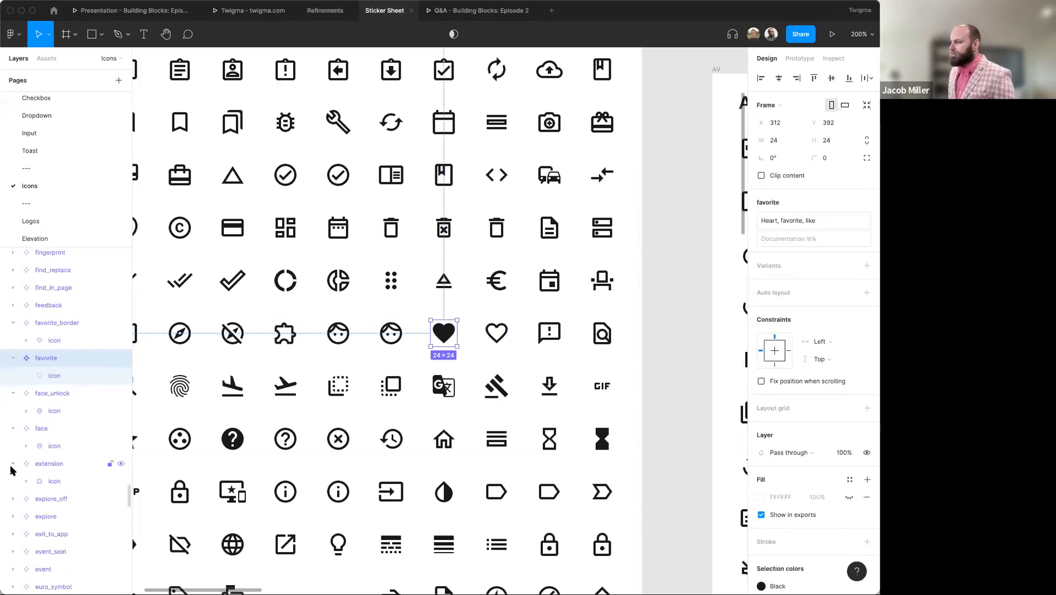
pyautogui.click(12, 499)
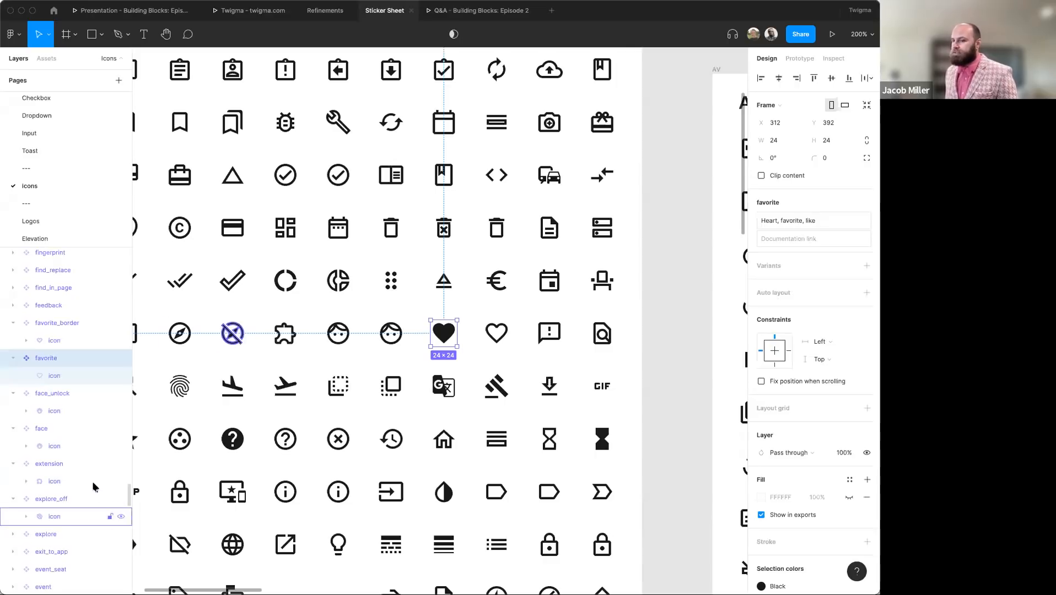
# - Compare the names of the nested layers inside the expanded icon components
pyautogui.scroll(-2, 99, 410)
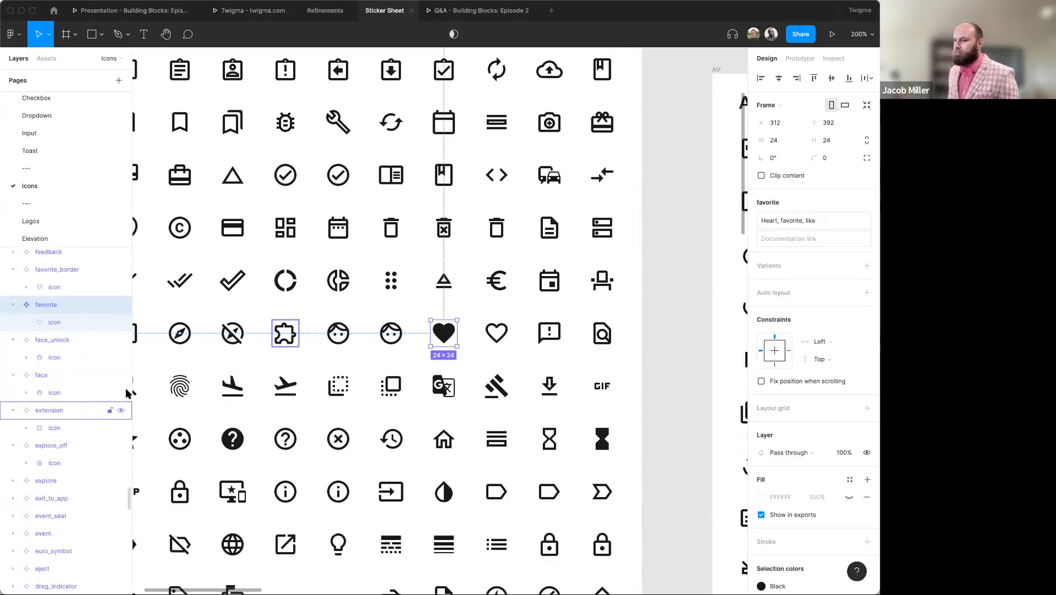
pyautogui.click(26, 287)
pyautogui.click(27, 287)
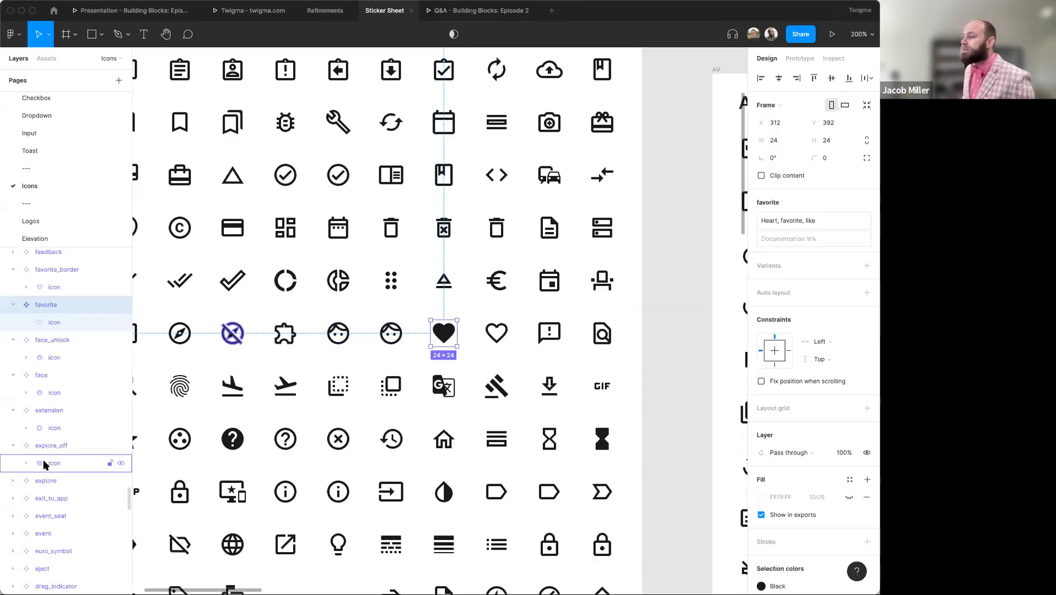
pyautogui.scroll(-2, 37, 513)
pyautogui.scroll(-1, 38, 518)
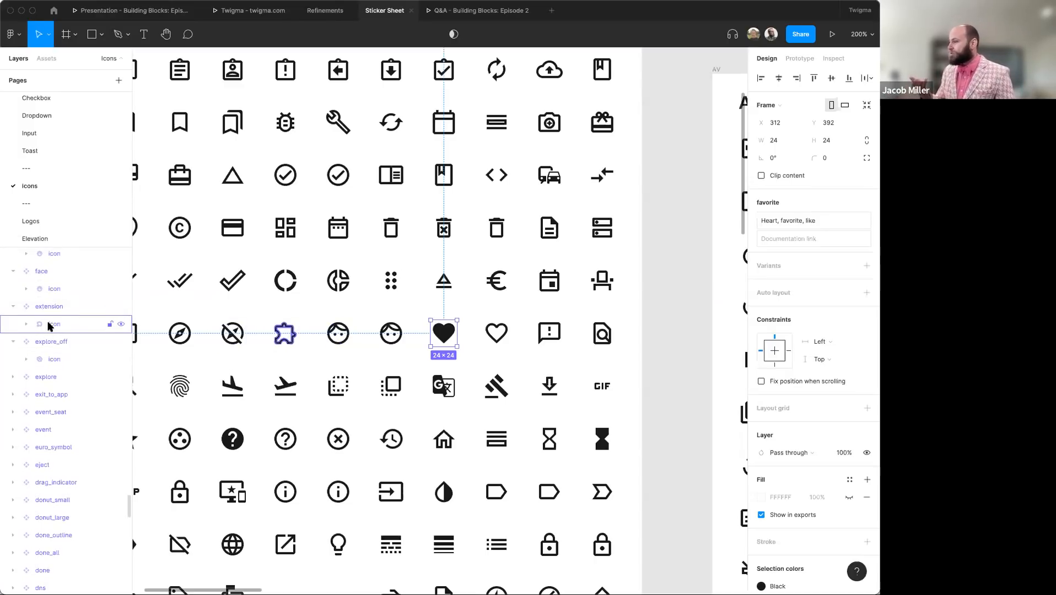
# - Return to the Sticker Sheet page and expand the Icons / Image group among the local component assets
pyautogui.scroll(3, 65, 178)
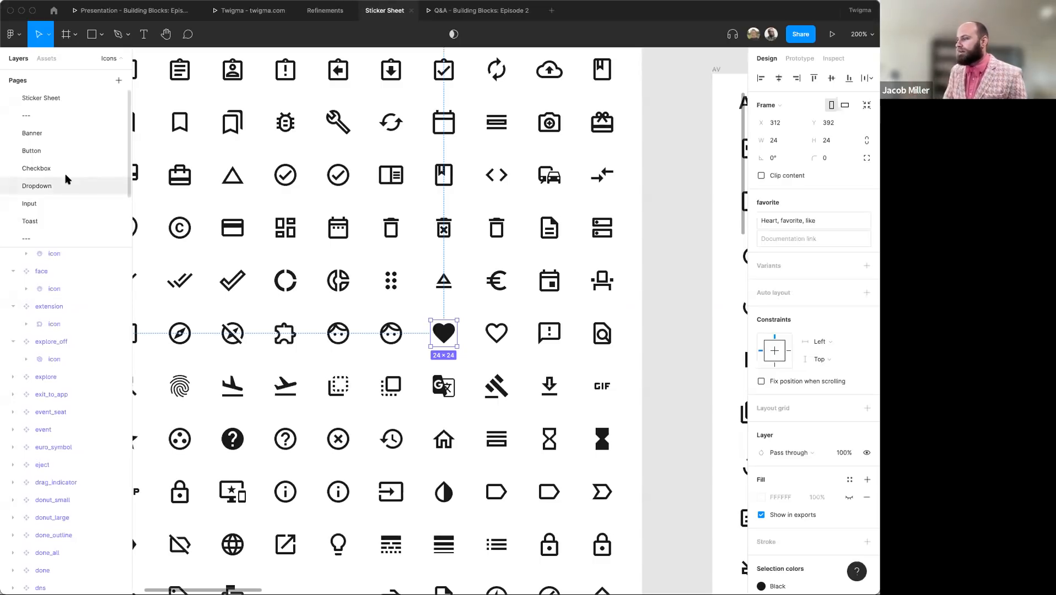
pyautogui.click(50, 99)
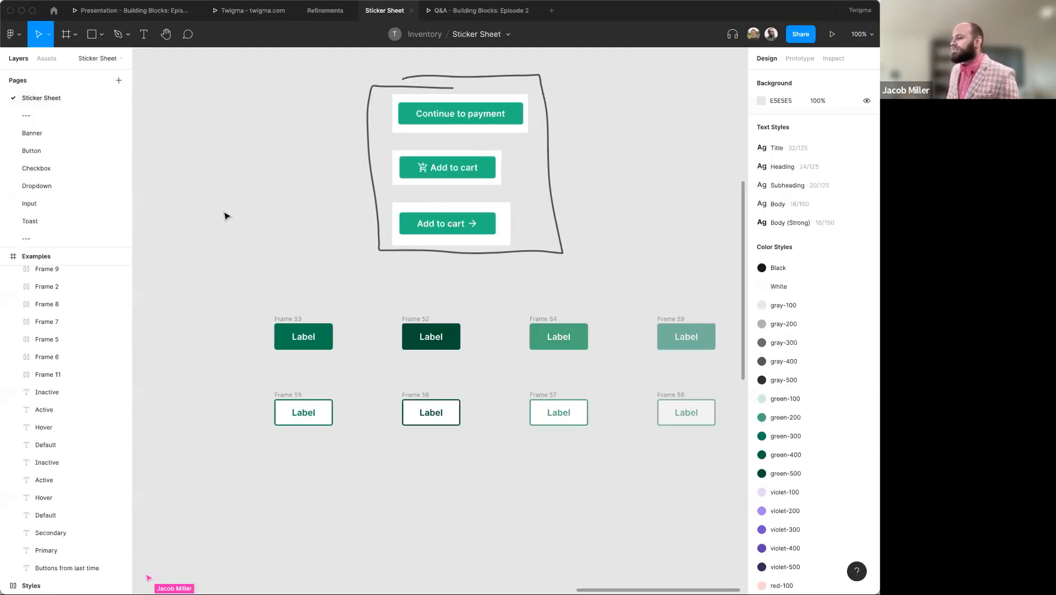
pyautogui.hscroll(-1, 232, 267)
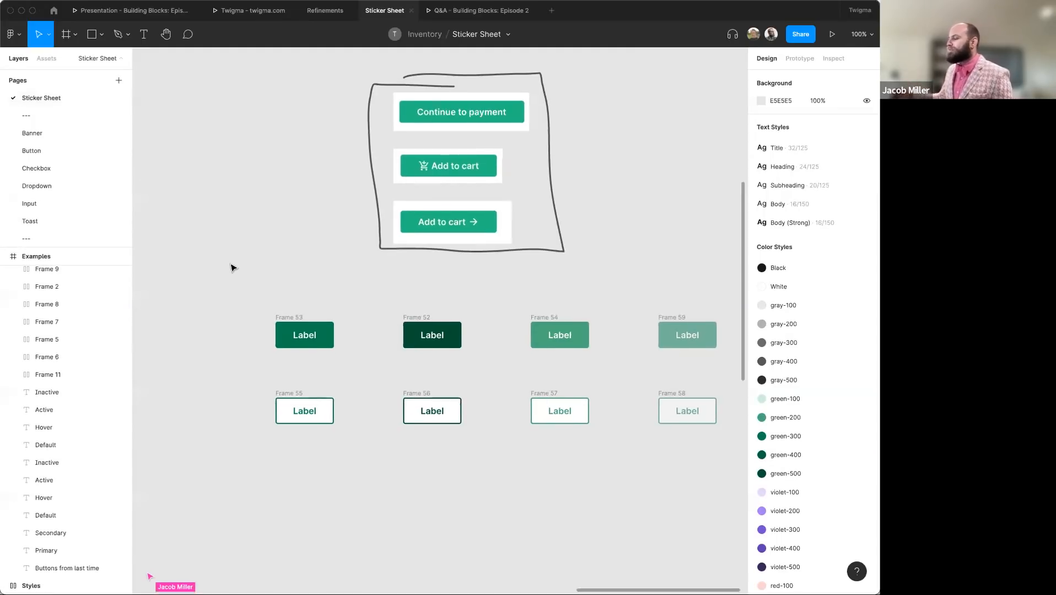
pyautogui.click(47, 58)
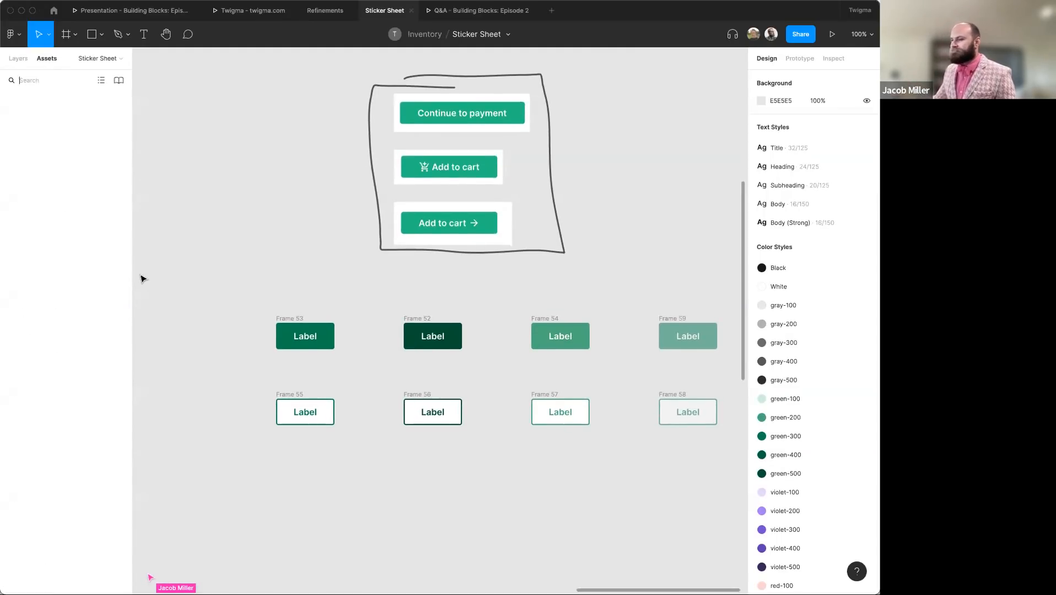
pyautogui.click(8, 136)
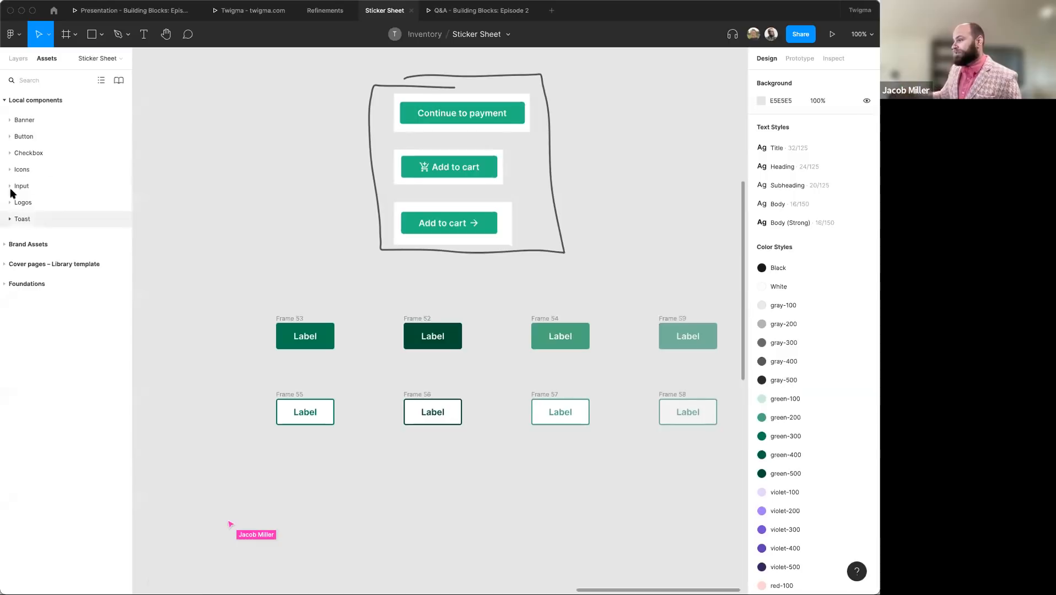
pyautogui.click(10, 170)
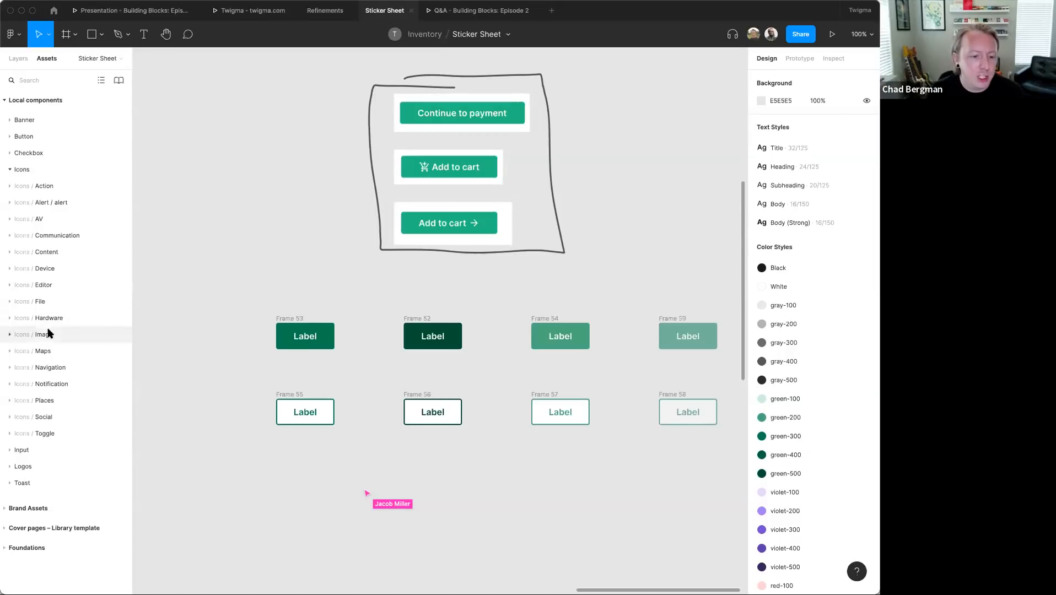
pyautogui.click(29, 331)
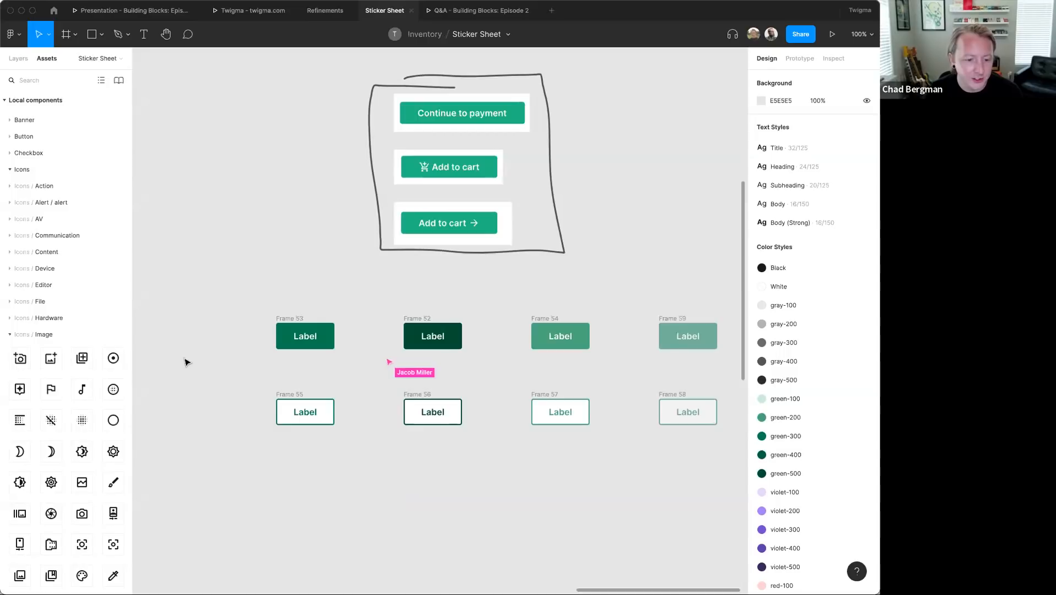
# - Insert the add_a_photo icon before the label in the Frame 53 button and bring back the layer list
pyautogui.scroll(-3, 59, 439)
pyautogui.scroll(-1, 59, 439)
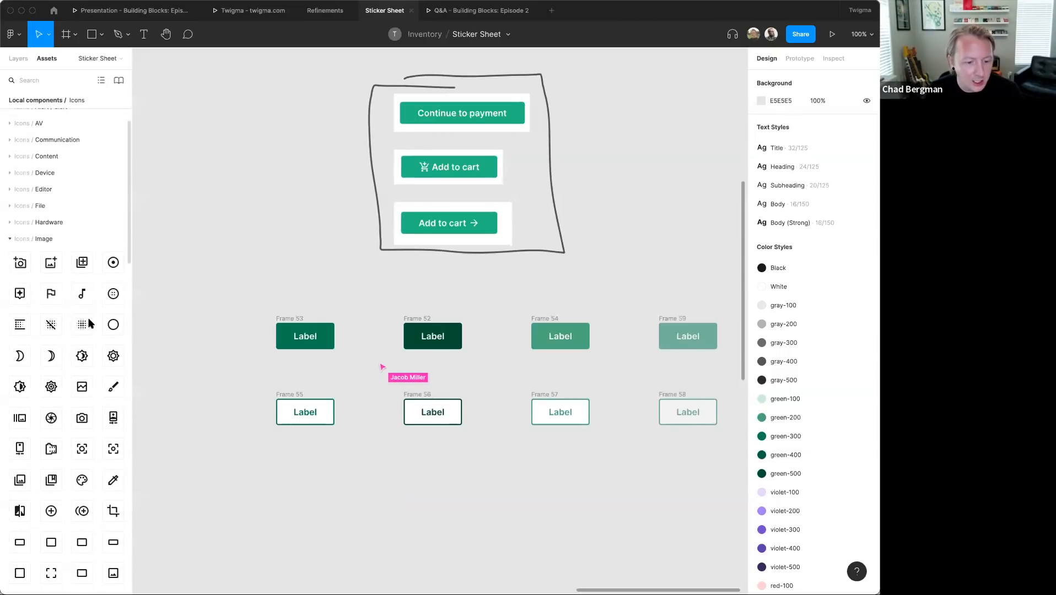
pyautogui.scroll(-1, 87, 317)
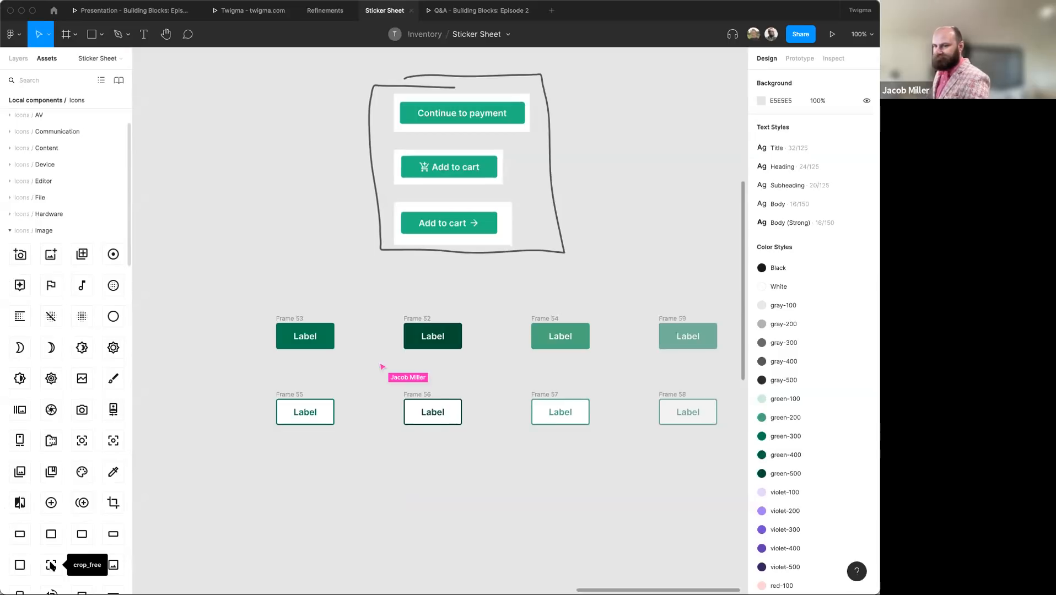
pyautogui.scroll(-1, 80, 382)
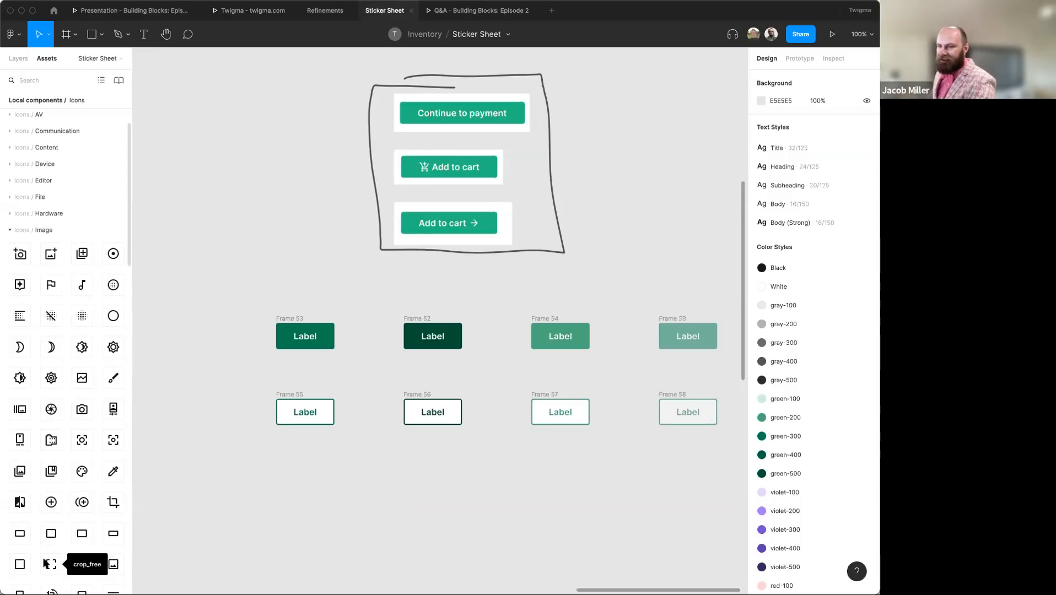
pyautogui.scroll(-1, 90, 412)
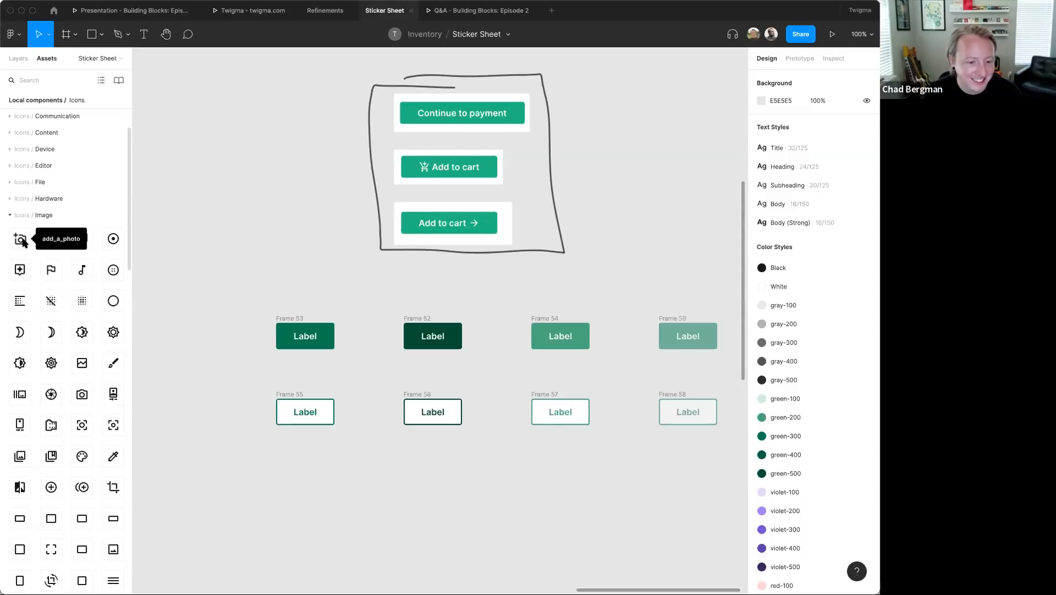
pyautogui.moveTo(31, 273); pyautogui.dragTo(301, 346)
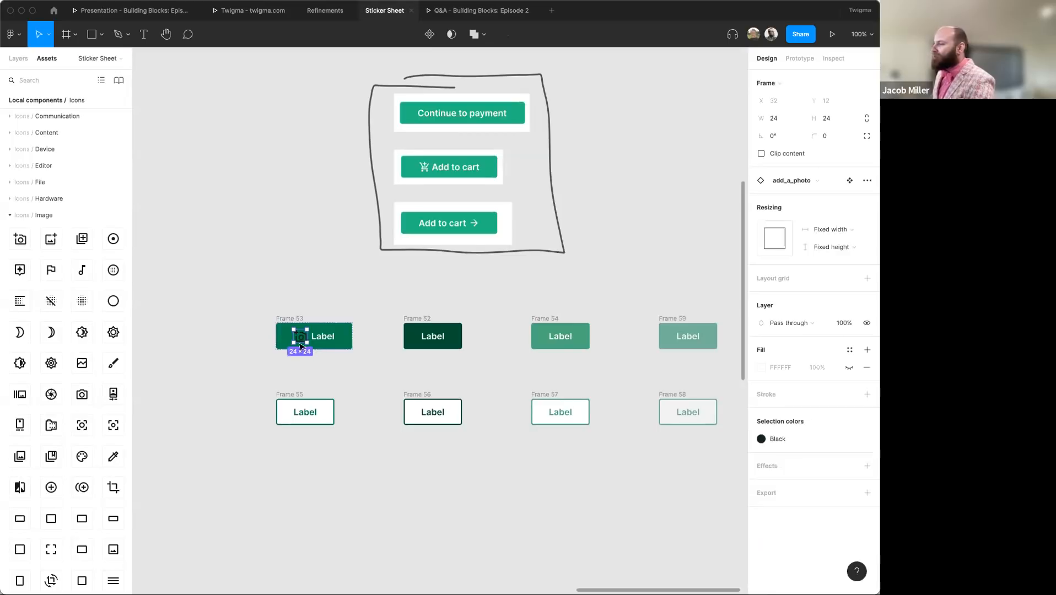
pyautogui.click(18, 59)
pyautogui.click(229, 255)
pyautogui.hscroll(3, 283, 302)
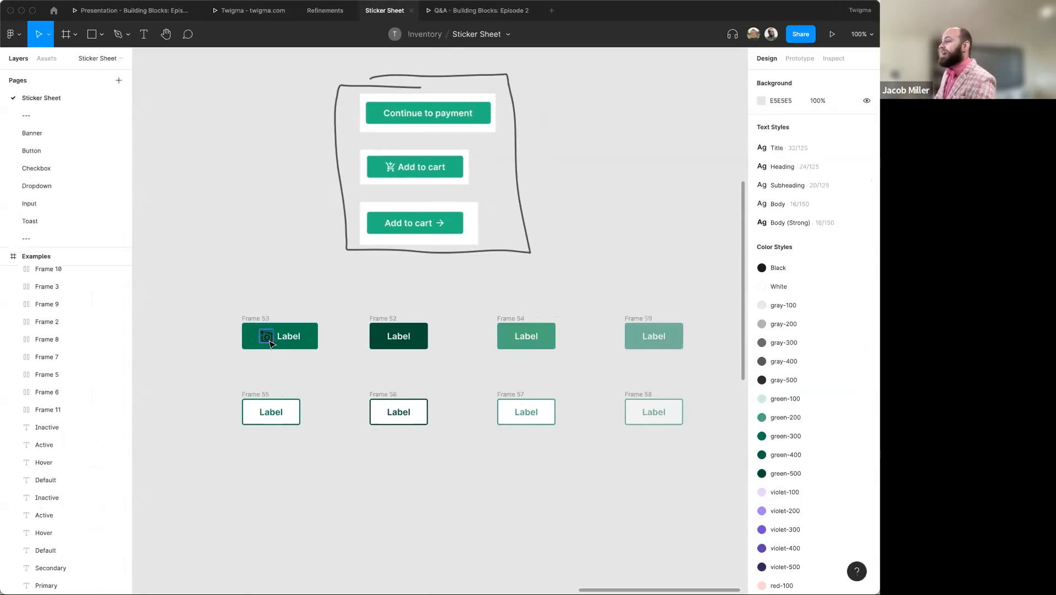
# - Recolor the add_a_photo icon in the Frame 53 button from the color styles to White and deselect it
pyautogui.click(266, 335)
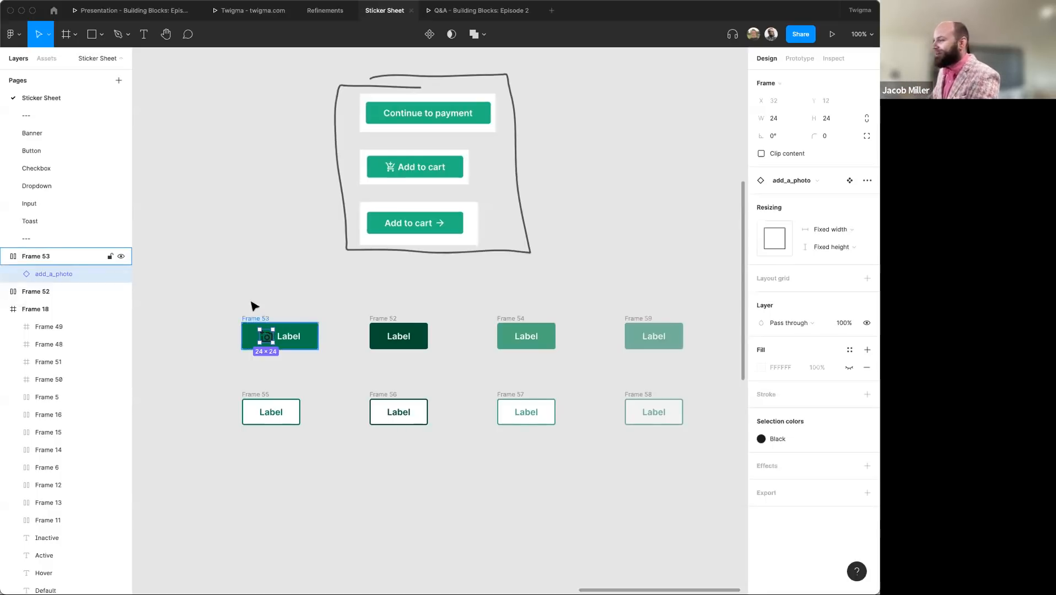
pyautogui.click(242, 251)
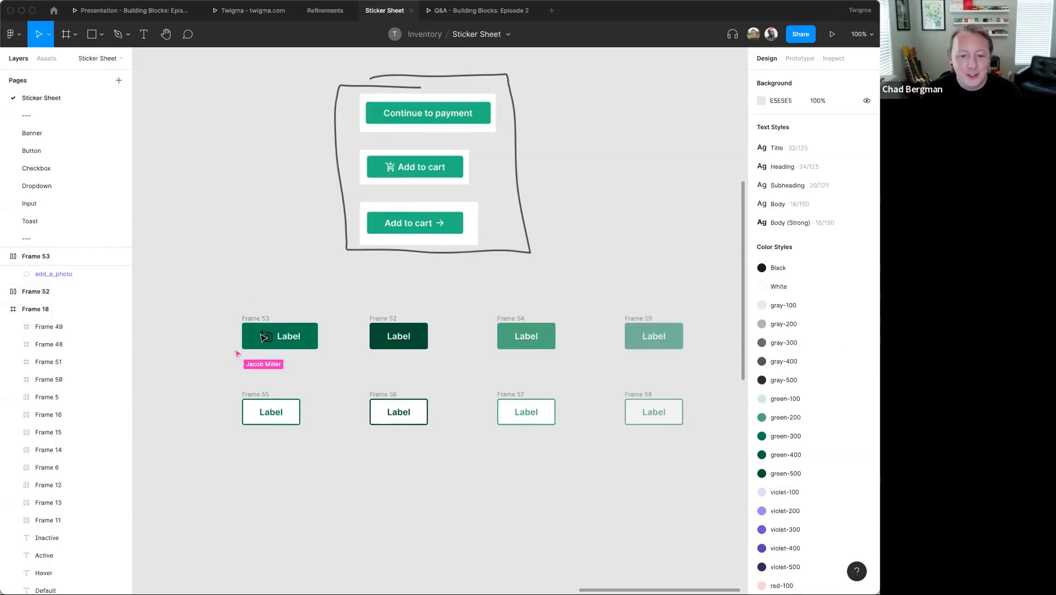
pyautogui.click(264, 332)
pyautogui.moveTo(789, 439)
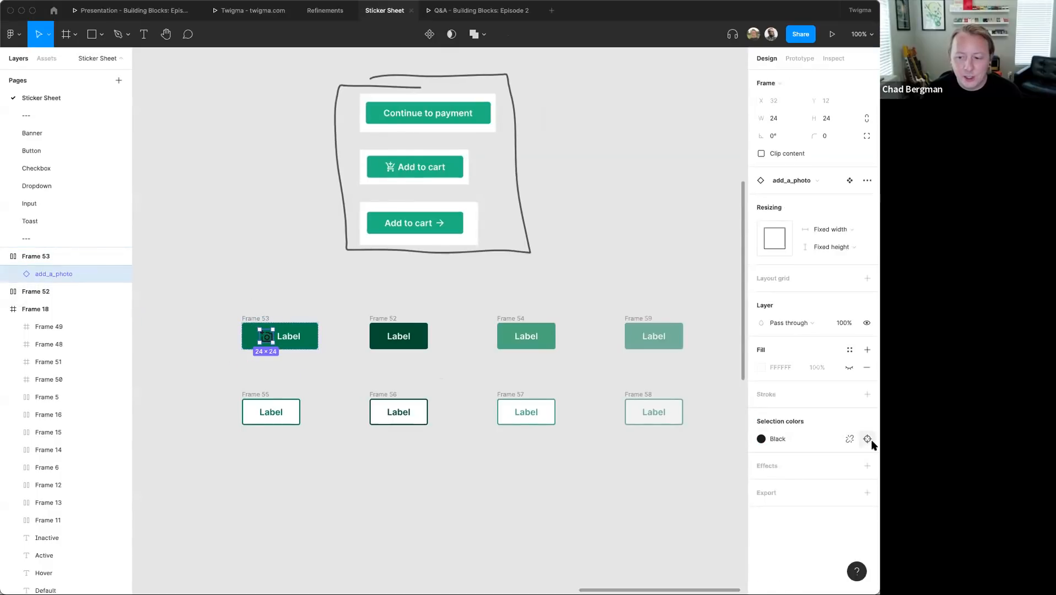
pyautogui.click(781, 441)
pyautogui.click(671, 454)
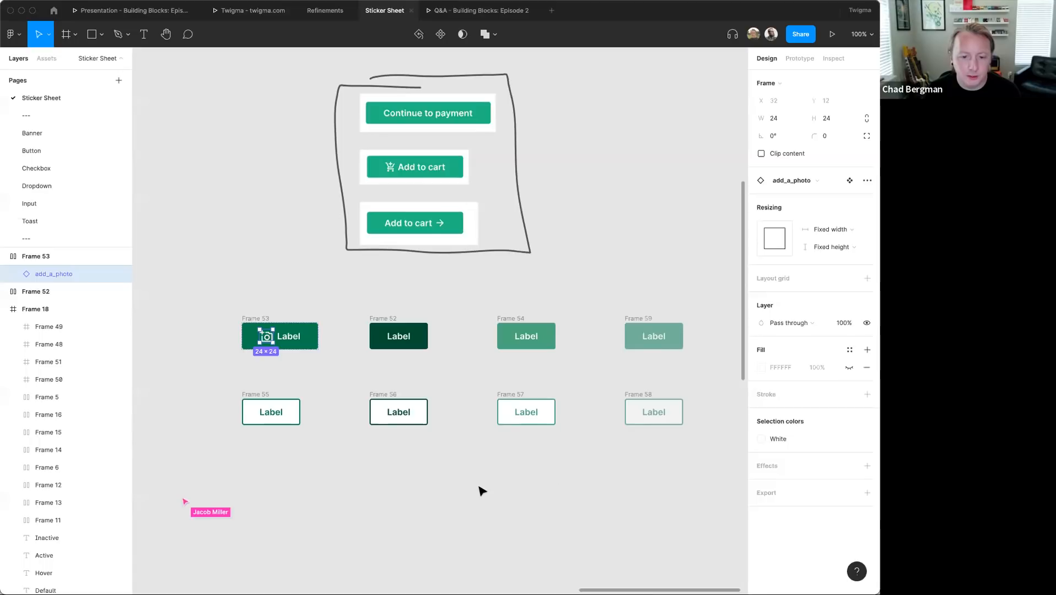
pyautogui.click(477, 488)
# - Copy the white add_a_photo icon from Frame 53 and paste it after the labels in the Frame 52 and Frame 54 buttons
pyautogui.scroll(-2, 477, 488)
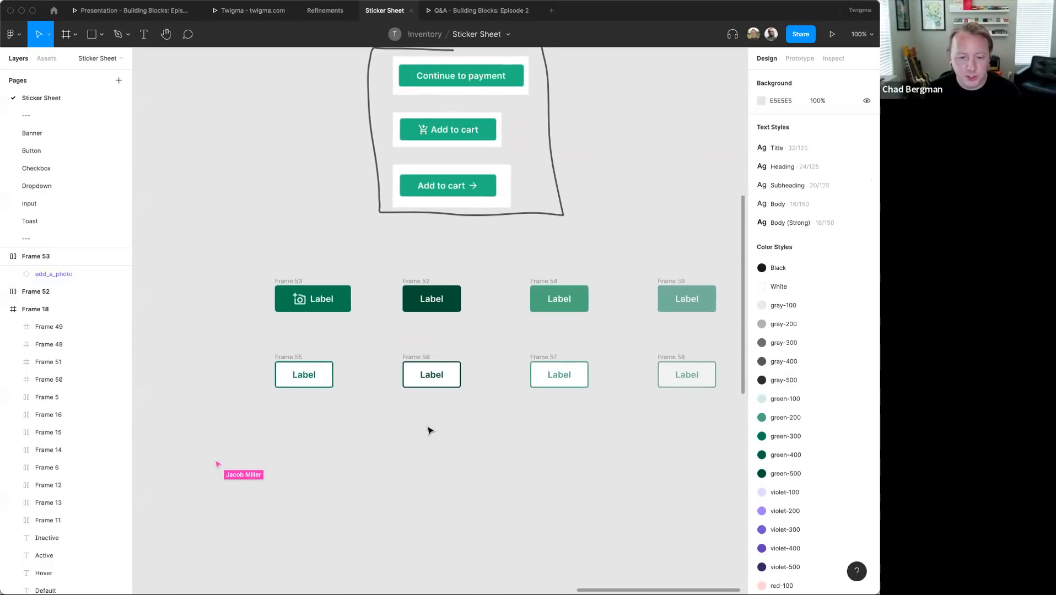
pyautogui.click(300, 298)
pyautogui.click(406, 280)
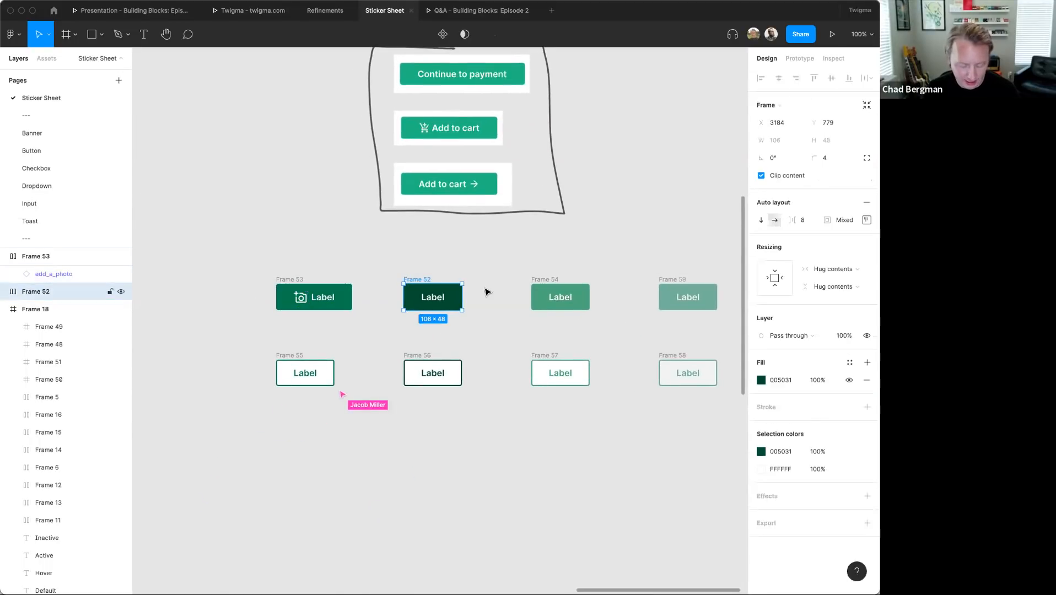
pyautogui.press('super+v')
pyautogui.click(543, 283)
pyautogui.press('super+v')
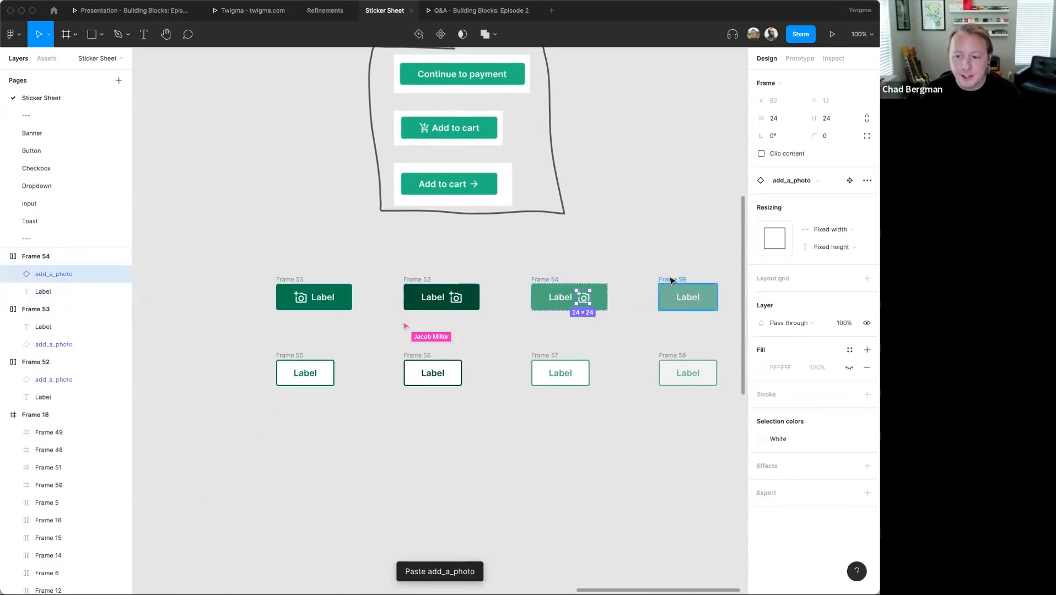
# - Paste the add_a_photo icon into the Frame 59 button and move it in front of the label
pyautogui.click(673, 280)
pyautogui.press('super+v')
pyautogui.press('Left')
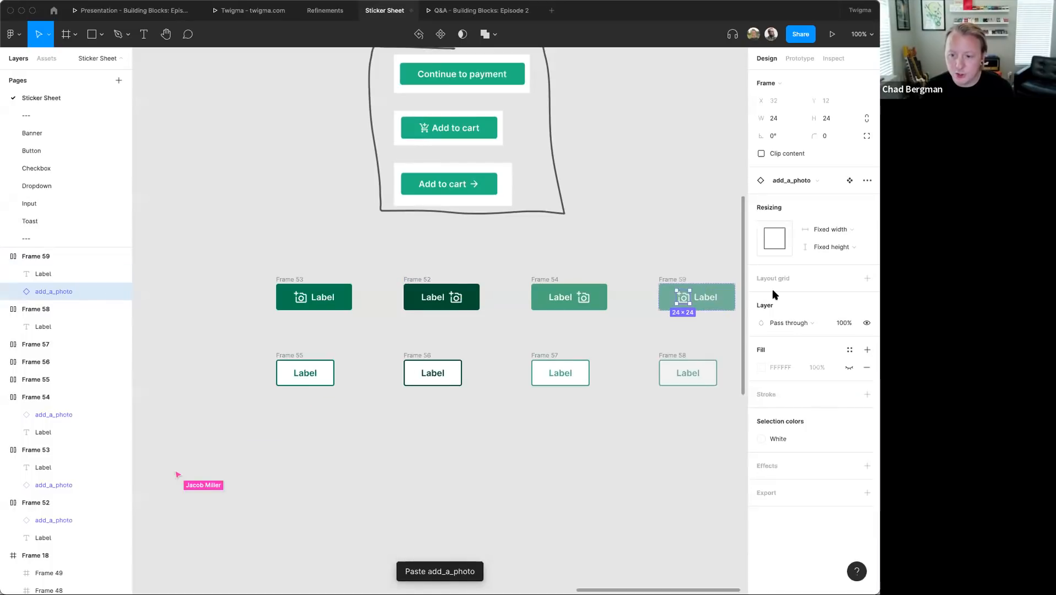
# - Move the add_a_photo icons in front of the labels in the Frame 54 and Frame 52 buttons and clear the selection
pyautogui.click(583, 298)
pyautogui.press('Left')
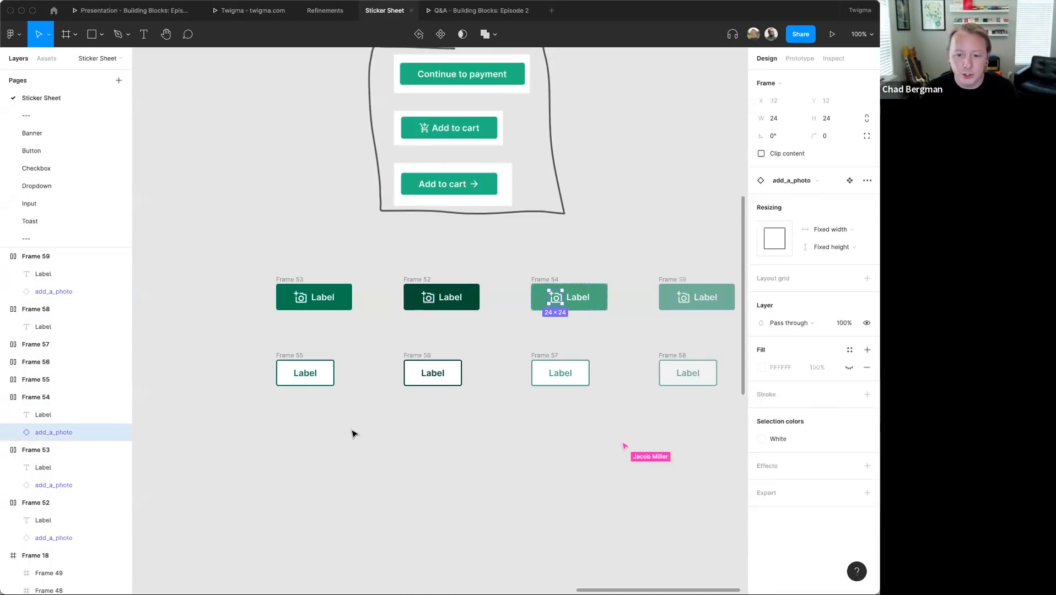
pyautogui.click(353, 434)
# - Move the whole row of outlined secondary buttons down to about Y 1080, leaving space below the primary row
pyautogui.hscroll(3, 354, 434)
pyautogui.scroll(-3, 353, 434)
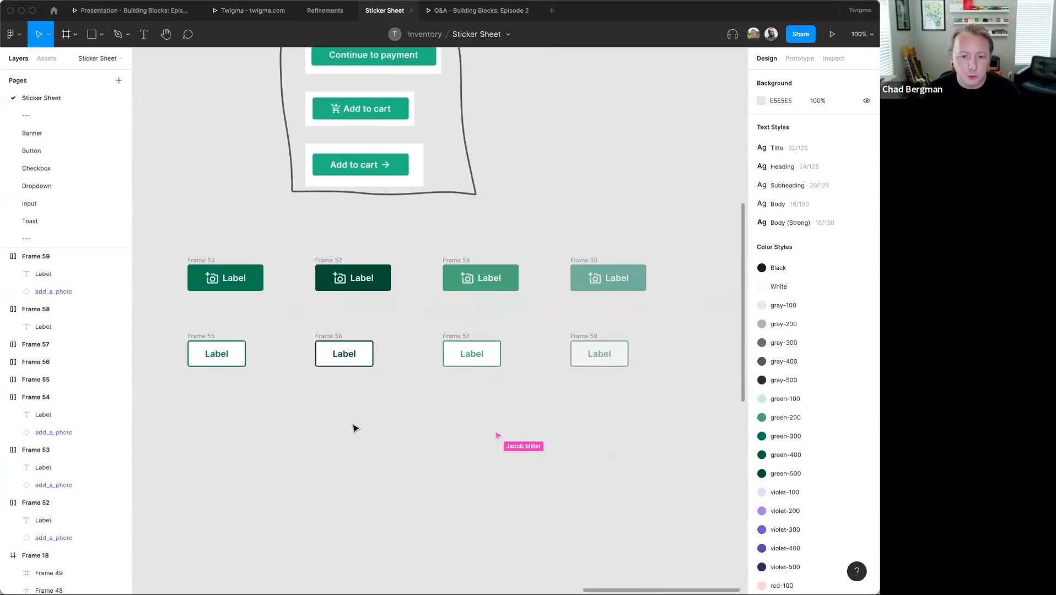
pyautogui.moveTo(170, 313); pyautogui.dragTo(703, 394)
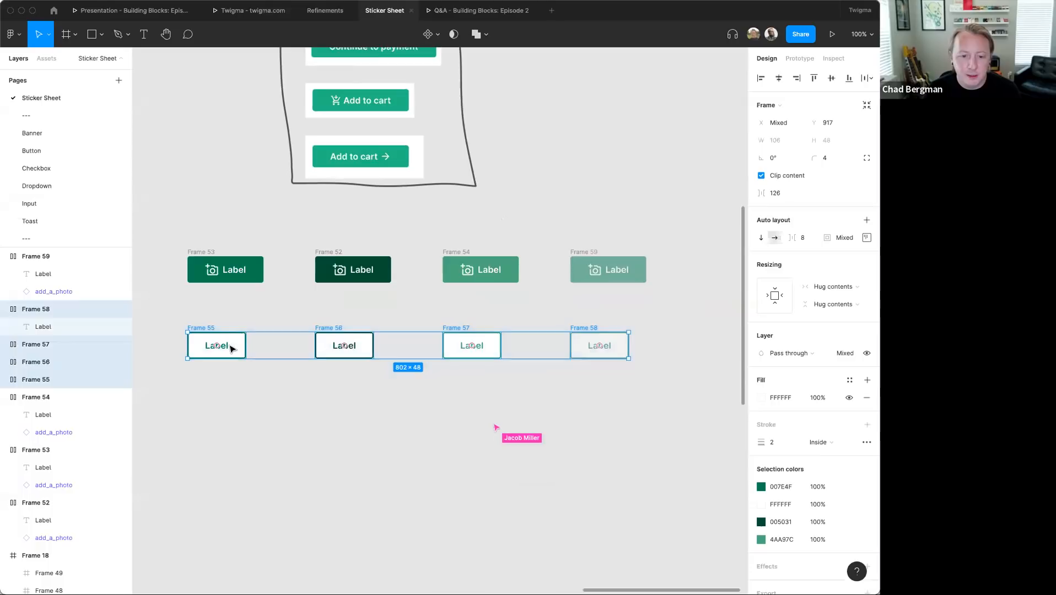
pyautogui.moveTo(241, 356); pyautogui.dragTo(247, 451)
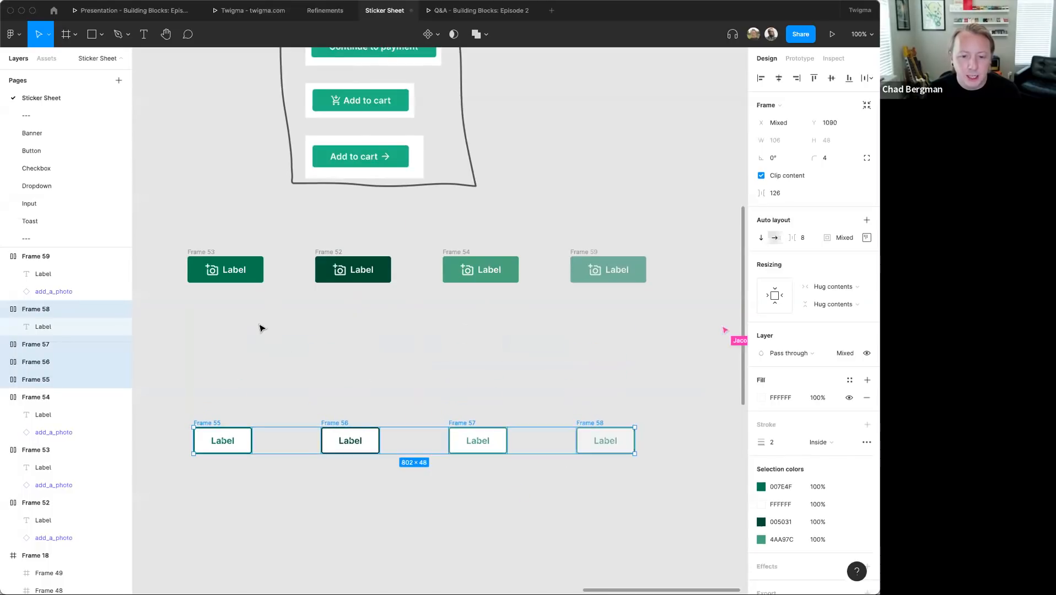
# - Duplicate the row of four primary buttons twice, stacking the copies directly beneath it with the last row at about Y 915
pyautogui.click(270, 331)
pyautogui.moveTo(160, 243); pyautogui.dragTo(689, 310)
pyautogui.press('super+d')
pyautogui.moveTo(277, 272); pyautogui.dragTo(278, 310)
pyautogui.press('super+d')
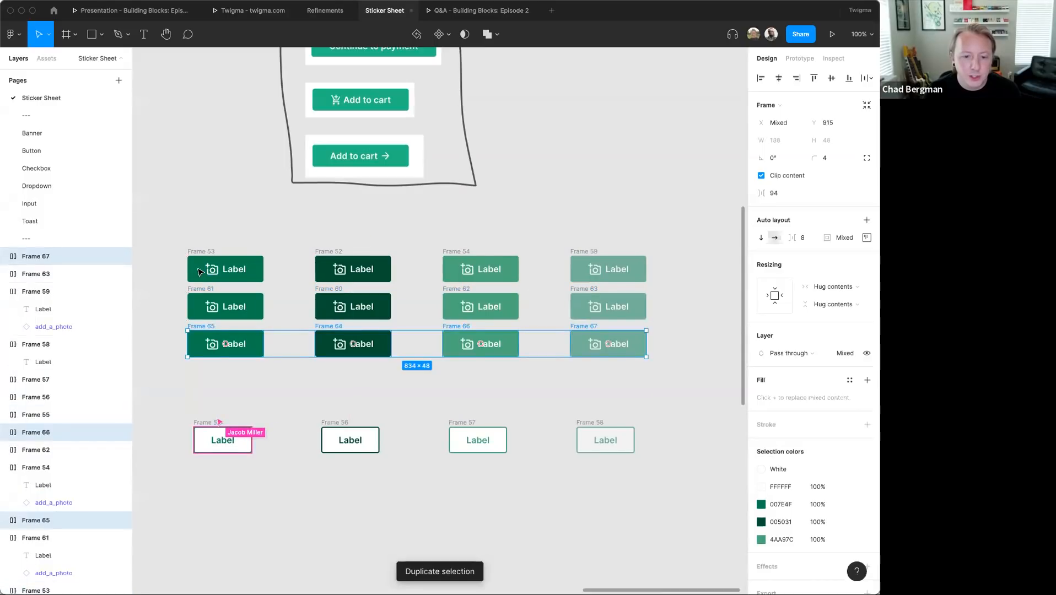
# - Delete the add_a_photo icons from the first-row primary buttons, Frames 53, 52, 54 and 59, leaving only their labels
pyautogui.keyDown('super'); pyautogui.click(209, 267); pyautogui.keyUp('super')
pyautogui.press('Delete')
pyautogui.keyDown('super'); pyautogui.click(340, 269); pyautogui.keyUp('super')
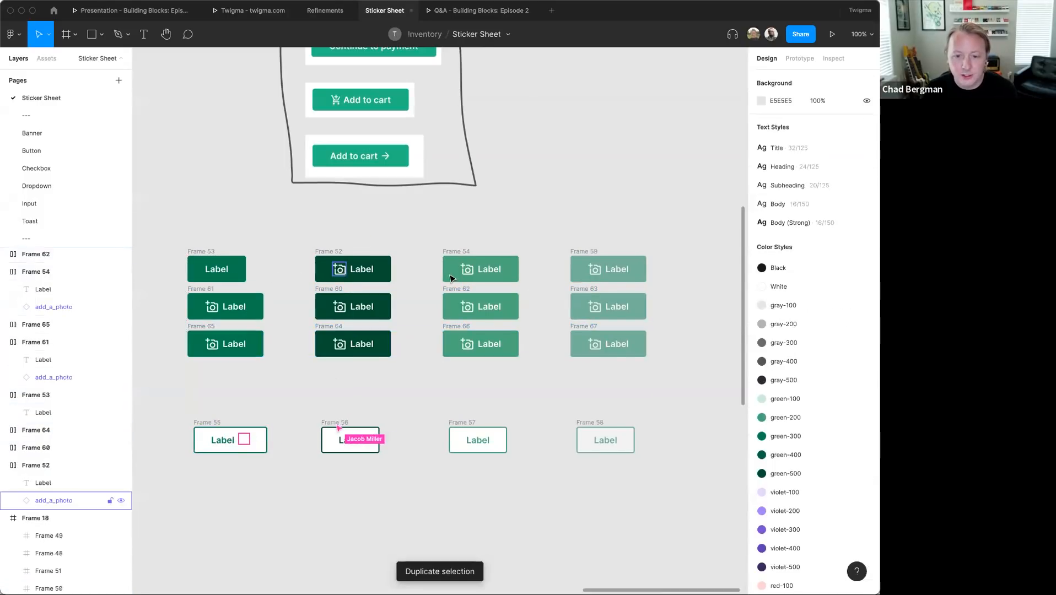
pyautogui.press('Delete')
pyautogui.keyDown('super'); pyautogui.click(467, 269); pyautogui.keyUp('super')
pyautogui.press('Delete')
pyautogui.keyDown('super'); pyautogui.click(584, 271); pyautogui.keyUp('super')
pyautogui.press('Delete')
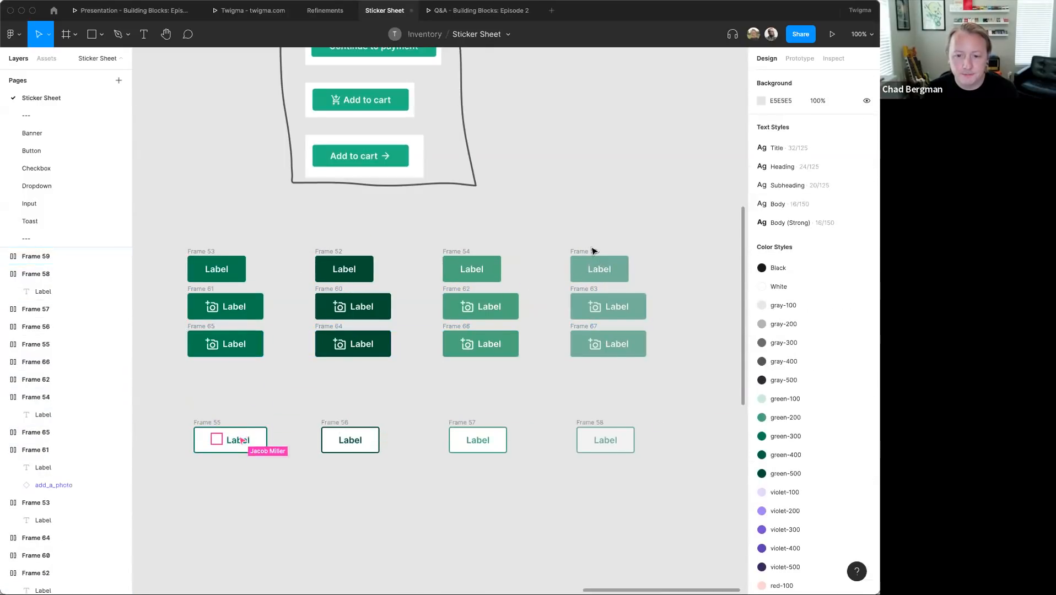
# - Move the icon after the label in the Frame 65 button and swap its instance to arrow_forward
pyautogui.keyDown('super'); pyautogui.click(211, 345); pyautogui.keyUp('super')
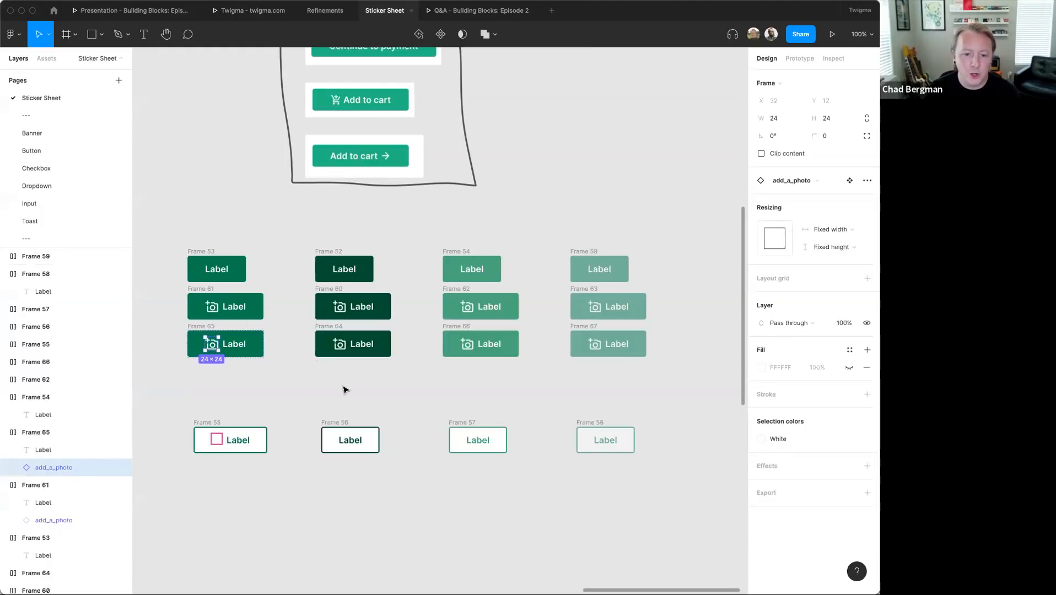
pyautogui.press('Right')
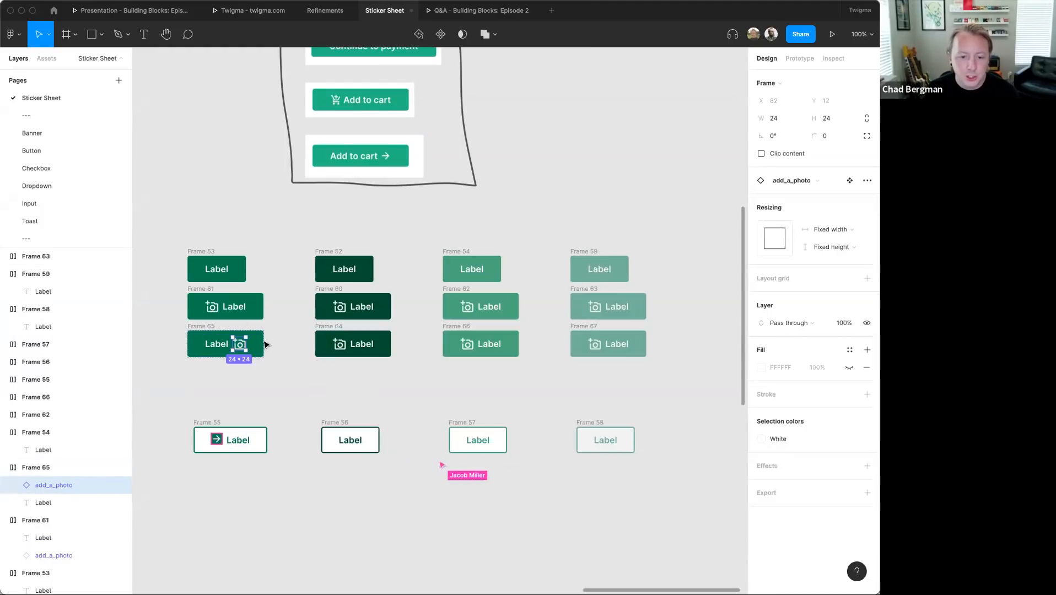
pyautogui.click(801, 180)
pyautogui.write('arrow')
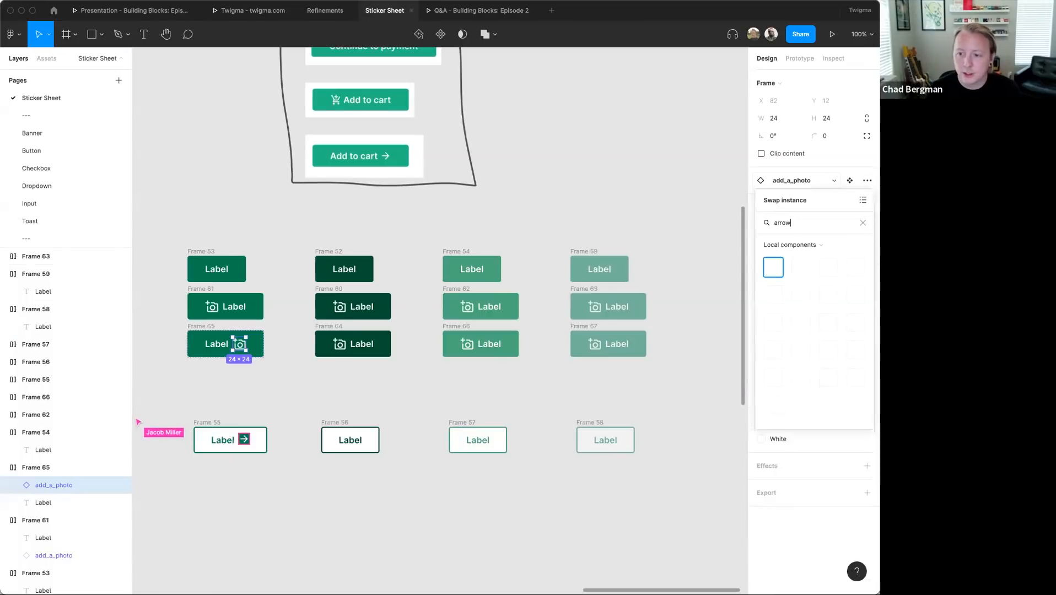
pyautogui.click(828, 325)
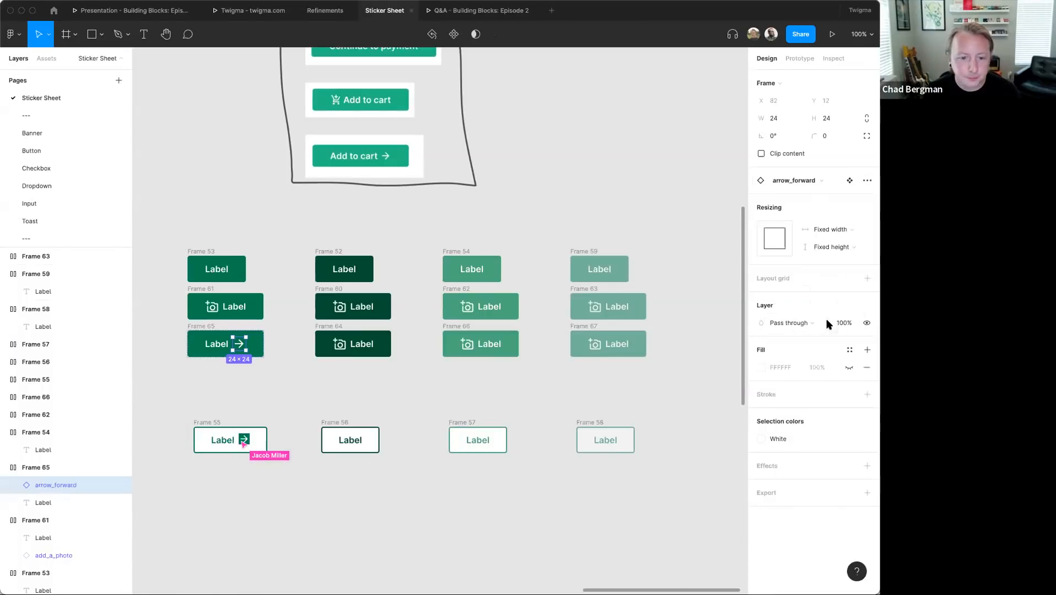
pyautogui.click(250, 370)
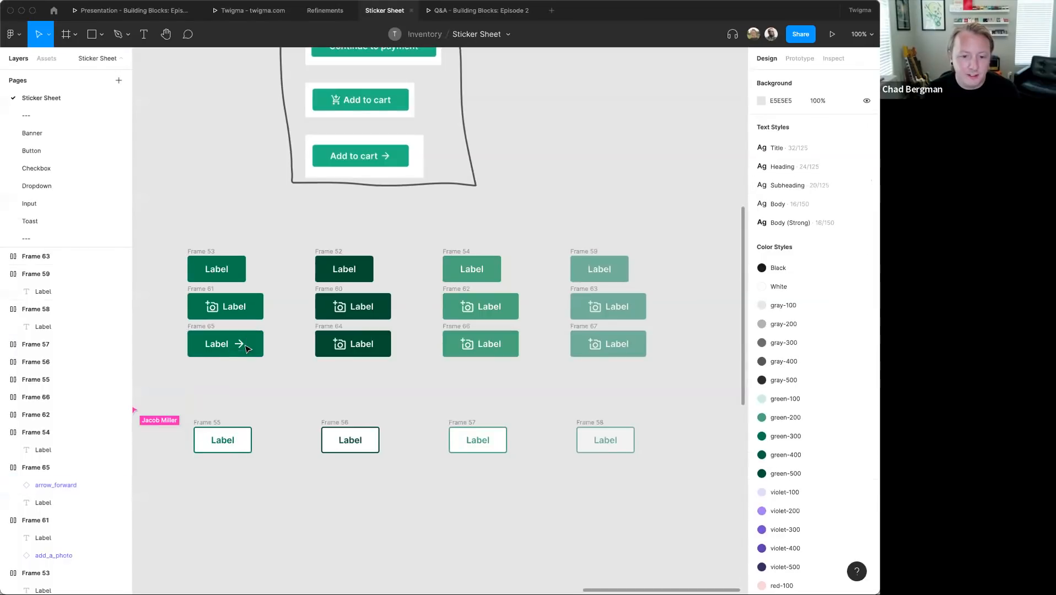
# - Copy the arrow_forward icon from Frame 65 and use it to replace the add_a_photo icon in Frame 64, after the label
pyautogui.keyDown('super'); pyautogui.click(240, 344); pyautogui.keyUp('super')
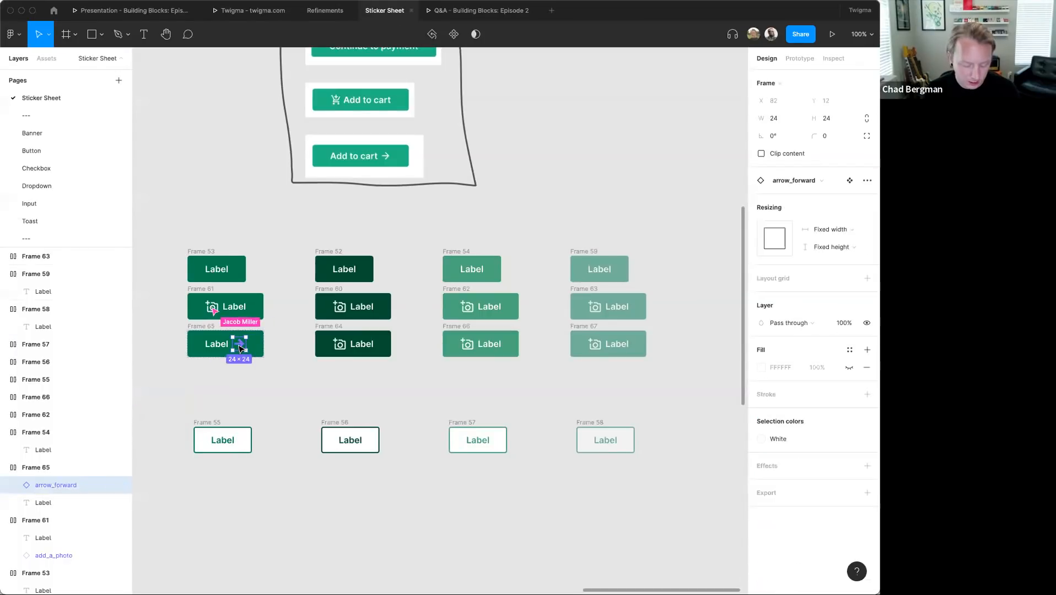
pyautogui.keyDown('super'); pyautogui.click(342, 346); pyautogui.keyUp('super')
pyautogui.press('Delete')
pyautogui.click(336, 327)
pyautogui.press('super+v')
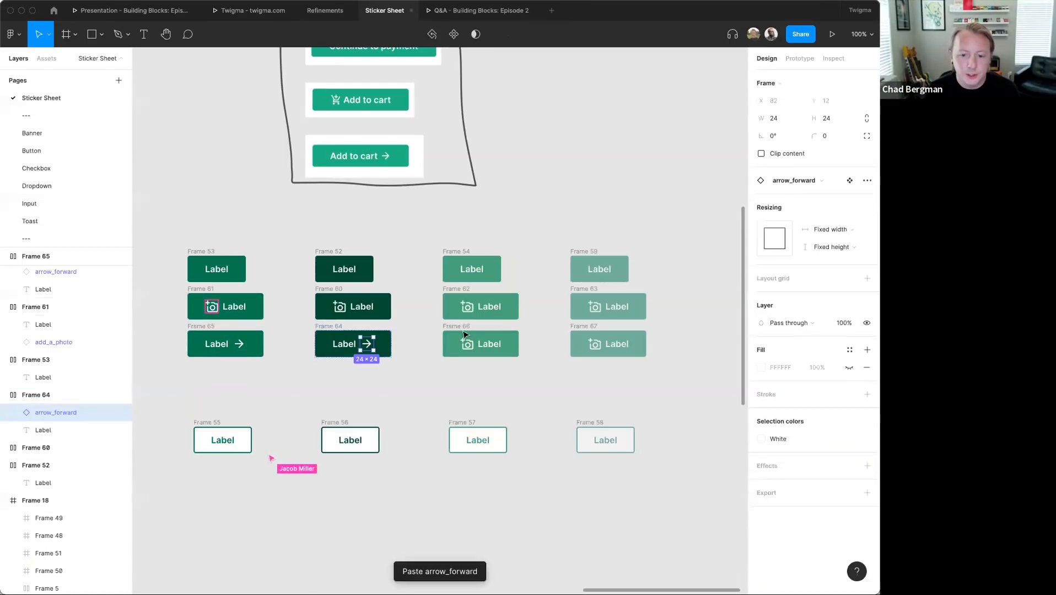
# - Paste the arrow_forward icon after the labels in Frames 66 and 67 and delete the add_a_photo icons from both buttons
pyautogui.click(460, 327)
pyautogui.press('super+v')
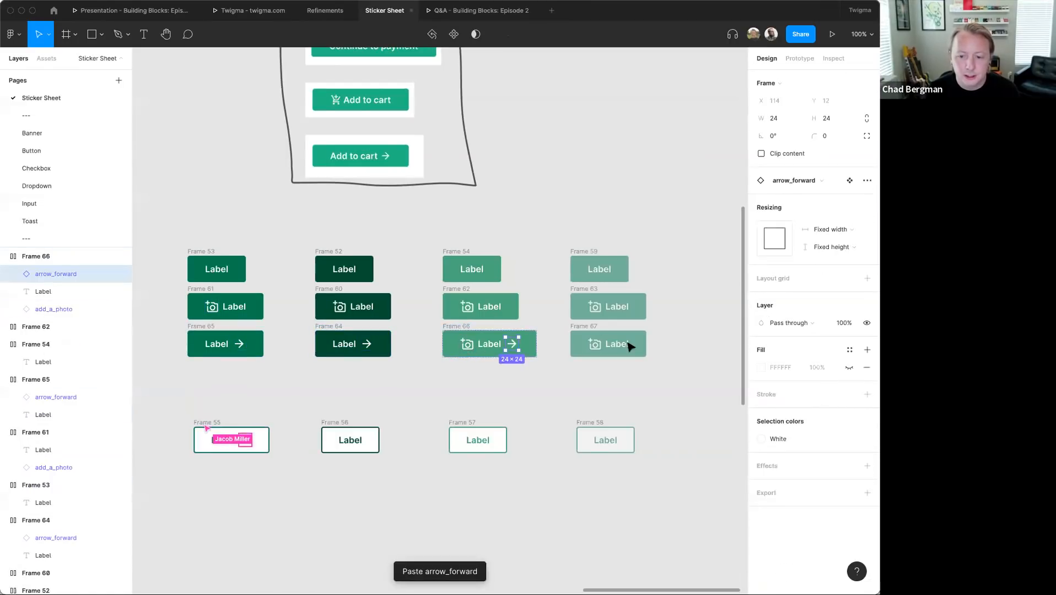
pyautogui.click(590, 331)
pyautogui.press('super+v')
pyautogui.click(580, 394)
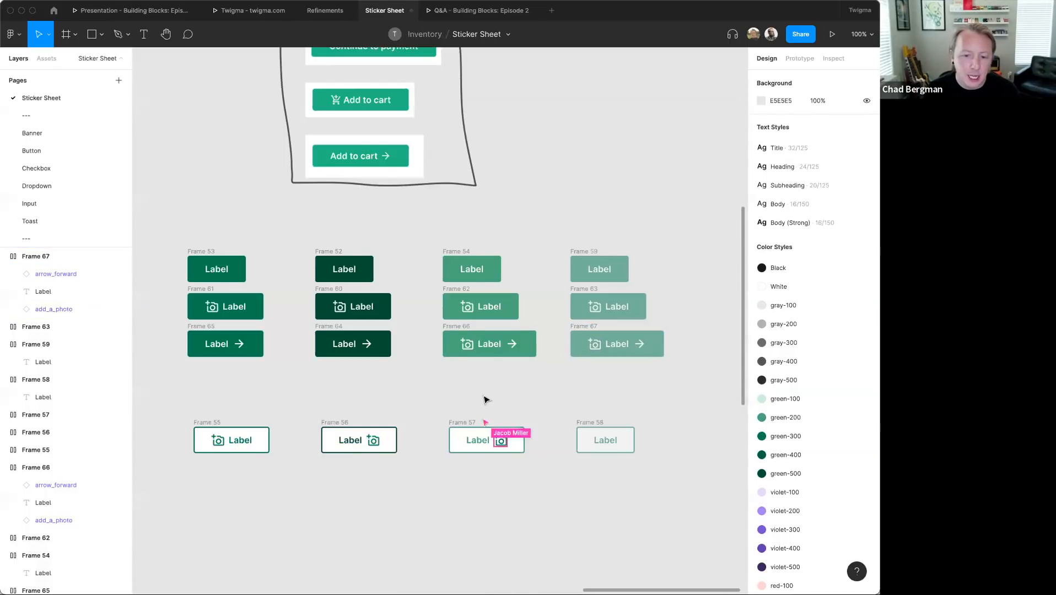
pyautogui.click(591, 346)
pyautogui.press('BackSpace')
pyautogui.click(467, 344)
pyautogui.press('BackSpace')
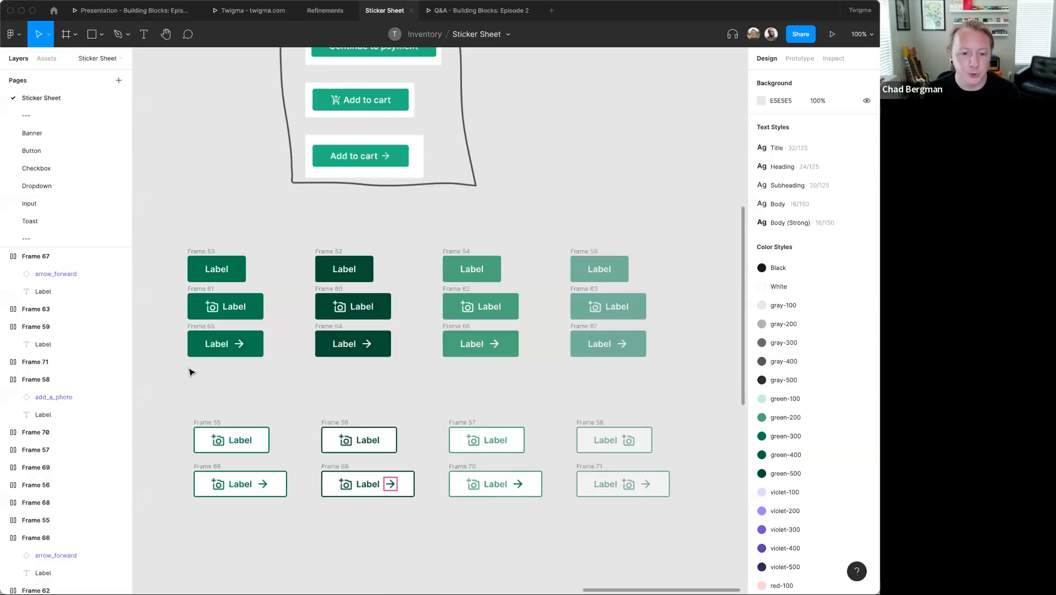
# - Space the primary rows evenly by moving the arrow row down to about Y 935 and the add_a_photo row midway above it
pyautogui.moveTo(171, 323); pyautogui.dragTo(695, 380)
pyautogui.moveTo(259, 357); pyautogui.dragTo(257, 369)
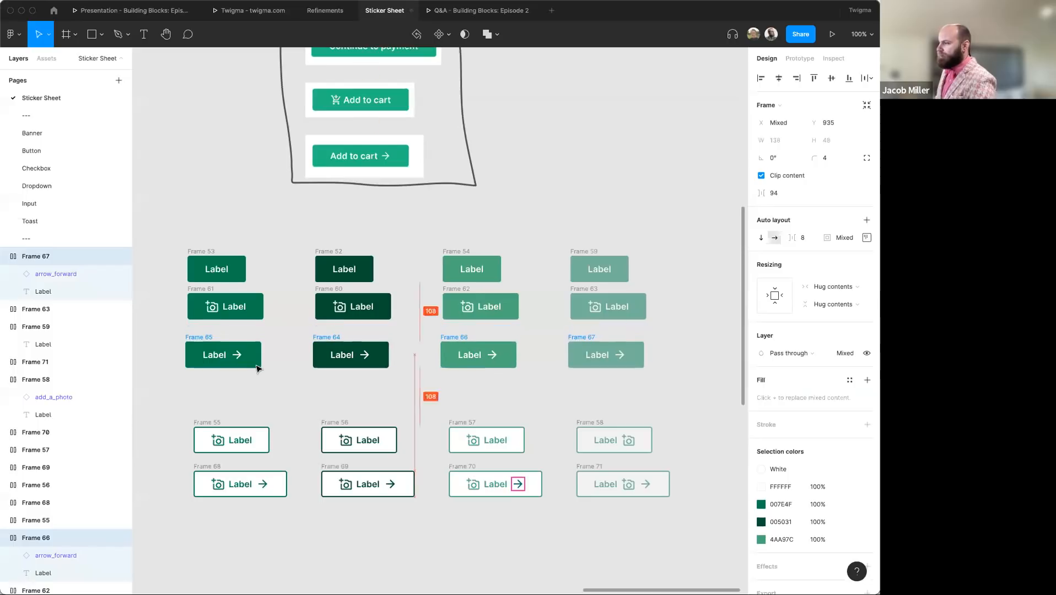
pyautogui.moveTo(163, 287); pyautogui.dragTo(659, 331)
pyautogui.moveTo(584, 291); pyautogui.dragTo(582, 296)
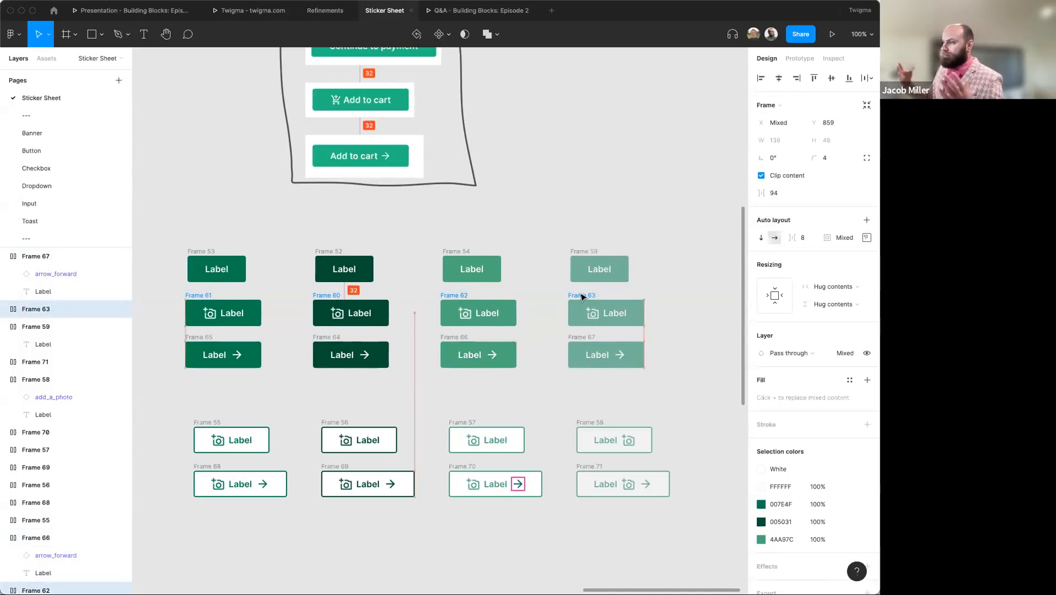
pyautogui.click(516, 197)
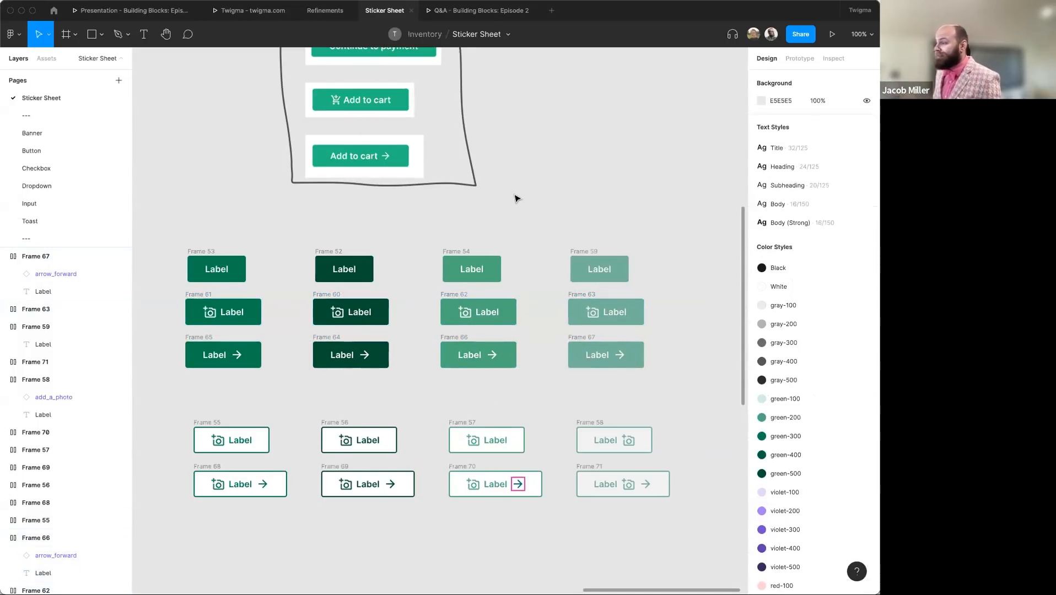
# - Move the hand-drawn outline and the two Add to cart screenshots upward, away from the primary buttons
pyautogui.scroll(2, 509, 202)
pyautogui.moveTo(264, 165); pyautogui.dragTo(221, 101)
pyautogui.moveTo(344, 141); pyautogui.dragTo(340, 90)
pyautogui.click(295, 217)
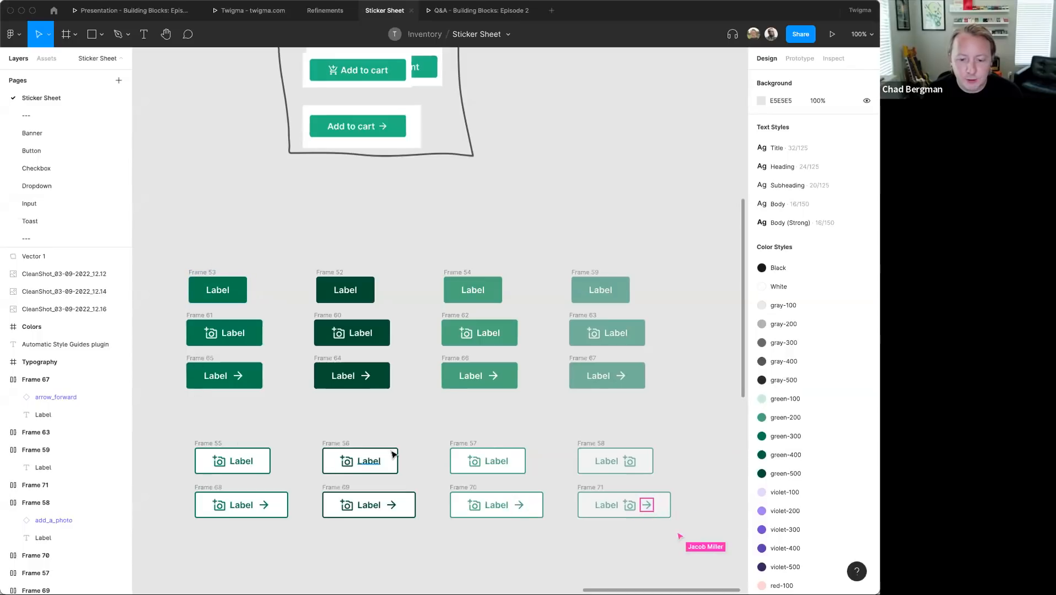
# - Select all twelve primary buttons and link their unstyled FFFFFF color to the White color style
pyautogui.click(198, 272)
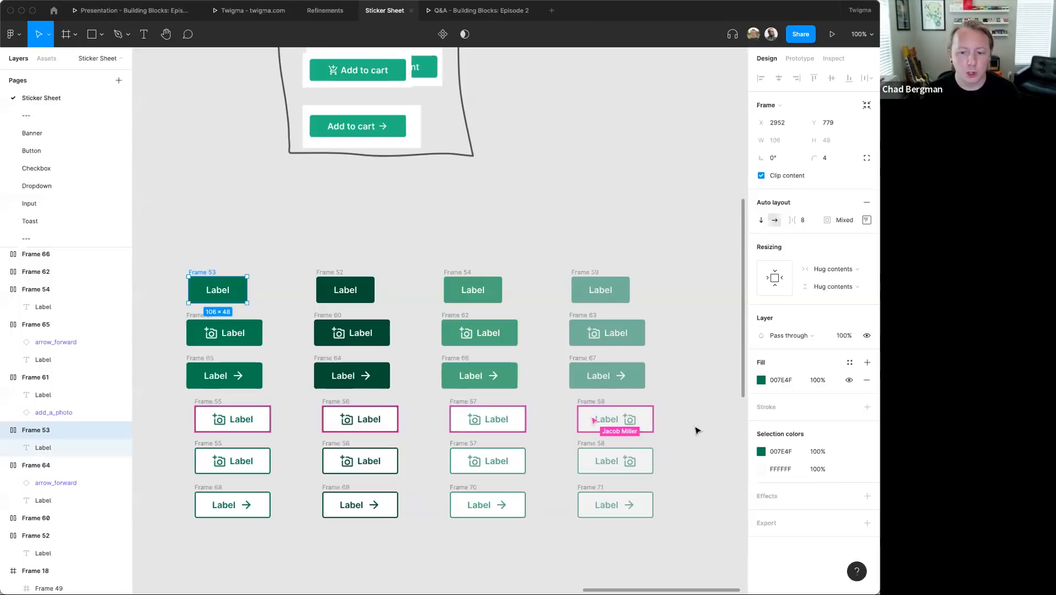
pyautogui.click(520, 212)
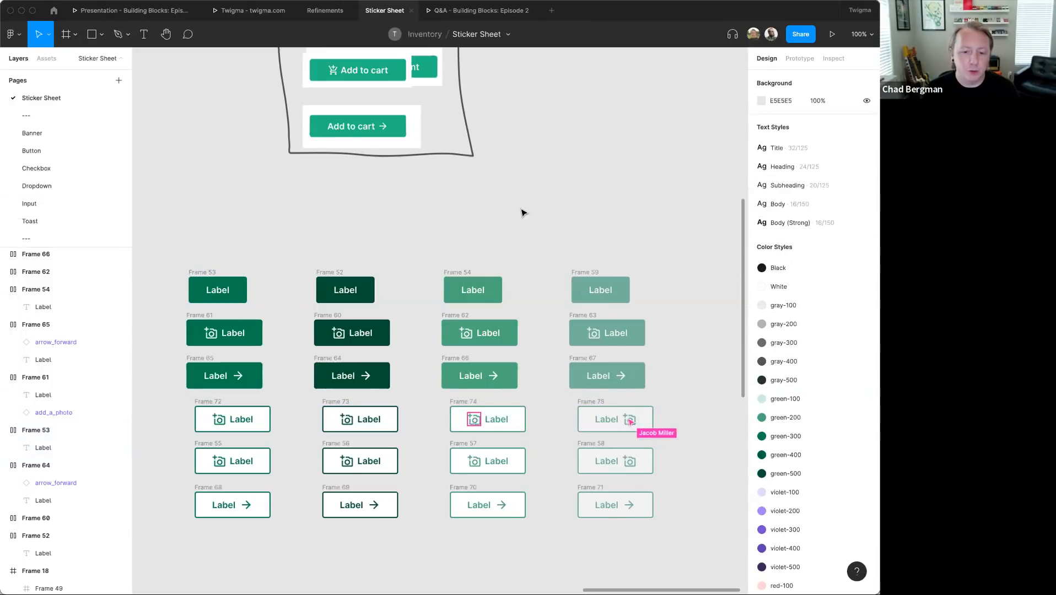
pyautogui.moveTo(164, 246); pyautogui.dragTo(677, 396)
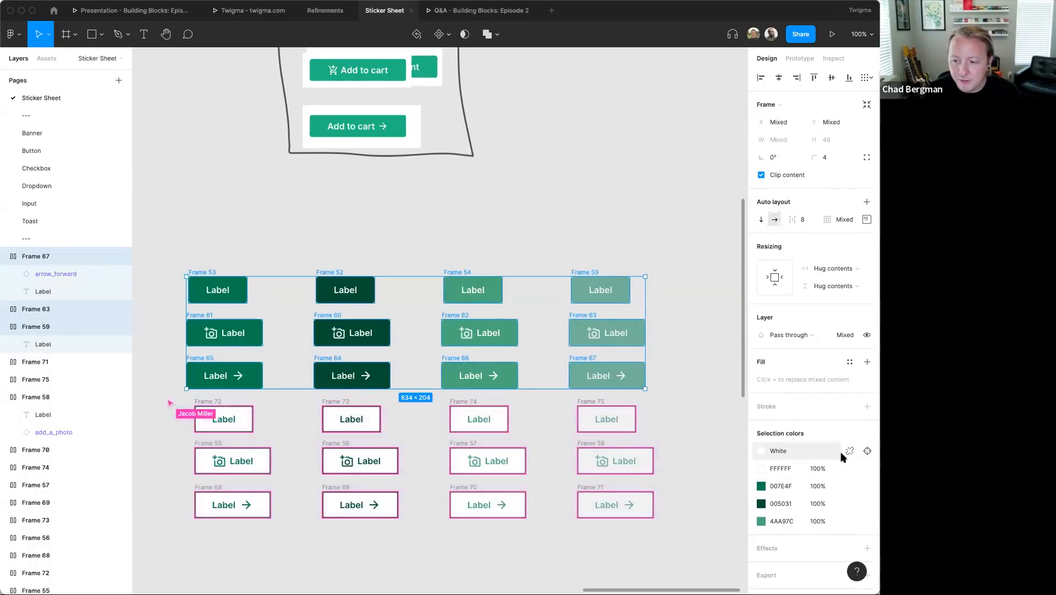
pyautogui.click(849, 470)
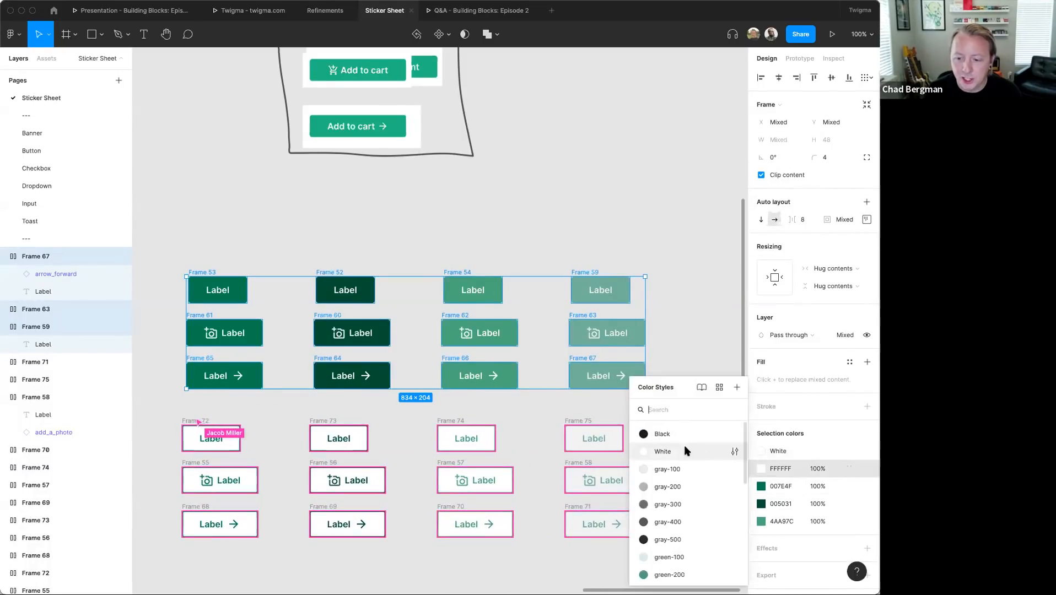
pyautogui.click(685, 451)
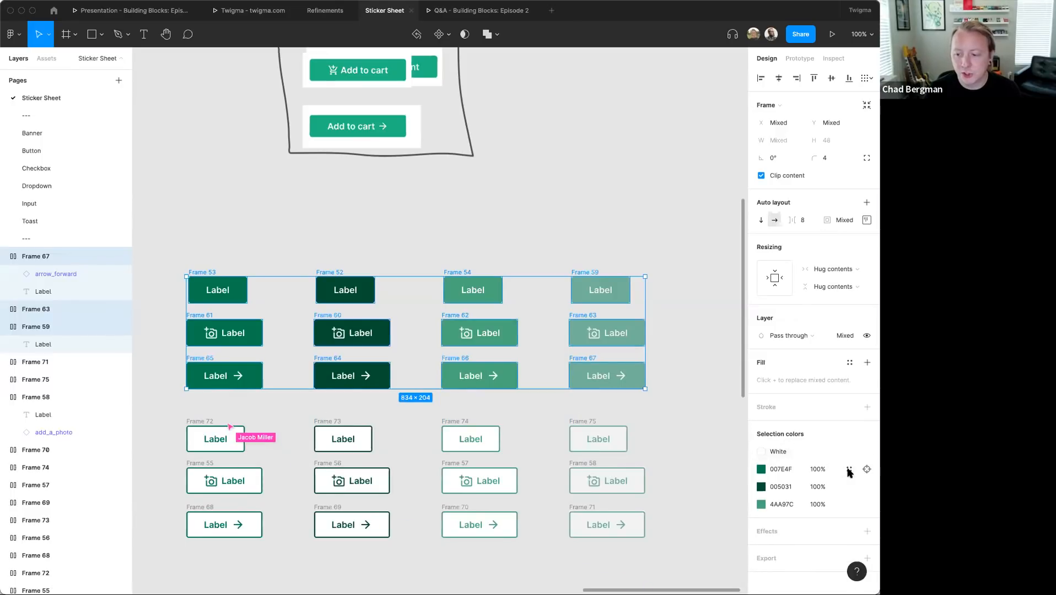
# - Link the 007E4F color in the selected primary buttons to the green-300 color style
pyautogui.click(848, 469)
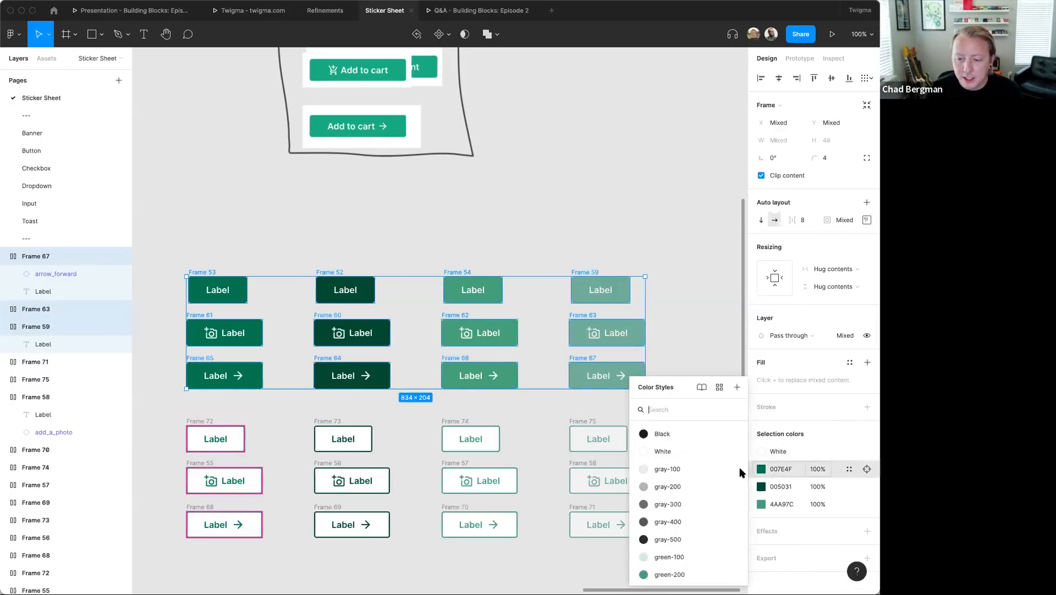
pyautogui.scroll(-3, 717, 470)
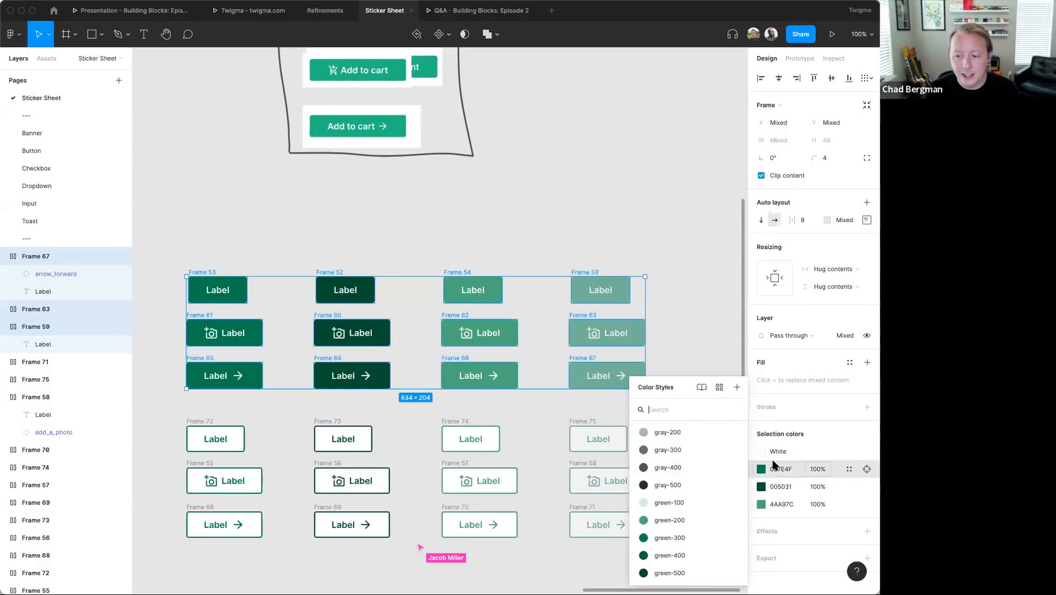
pyautogui.scroll(-2, 688, 470)
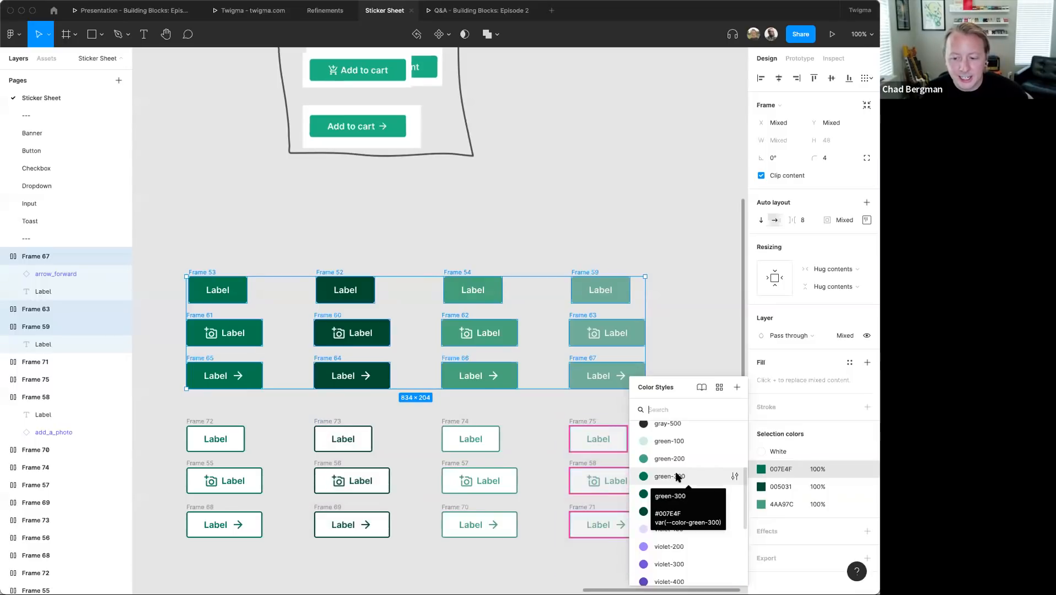
pyautogui.click(670, 476)
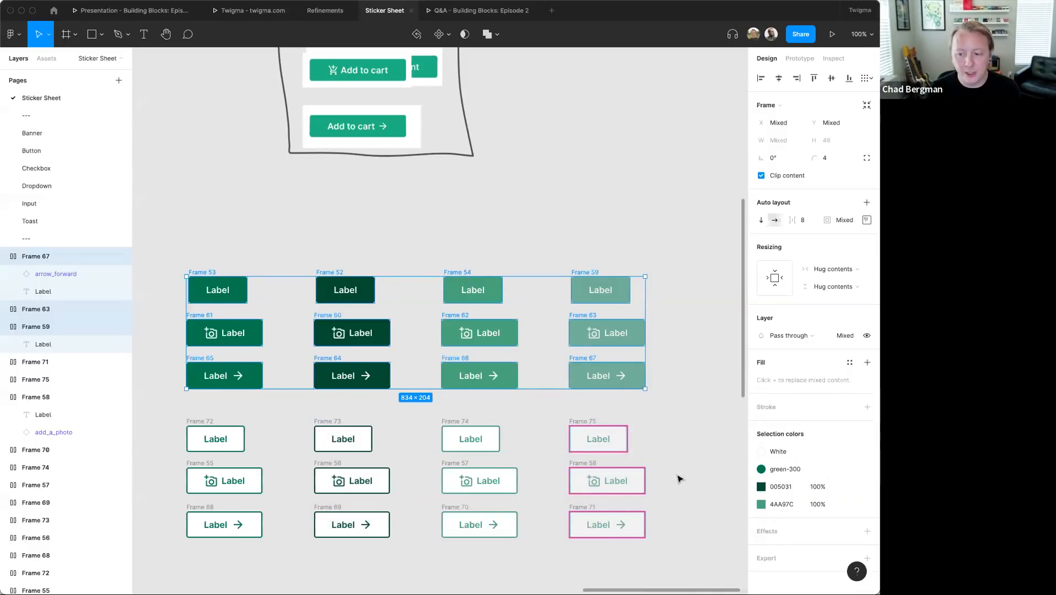
# - Try the green-400 style on the selected primary buttons' 005031 color, and replace it with the green-500 style
pyautogui.click(850, 487)
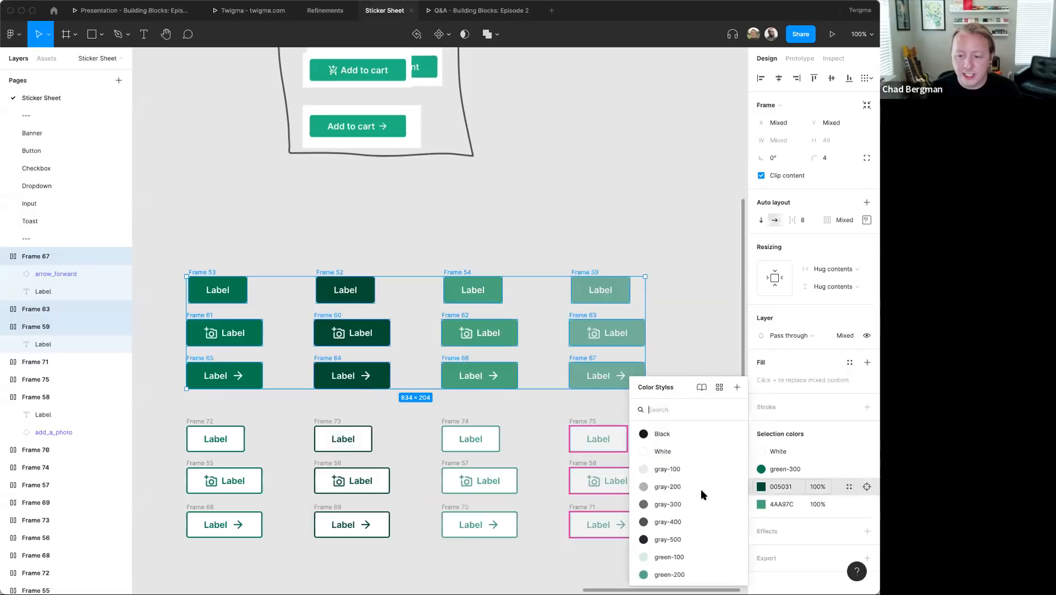
pyautogui.scroll(-3, 690, 496)
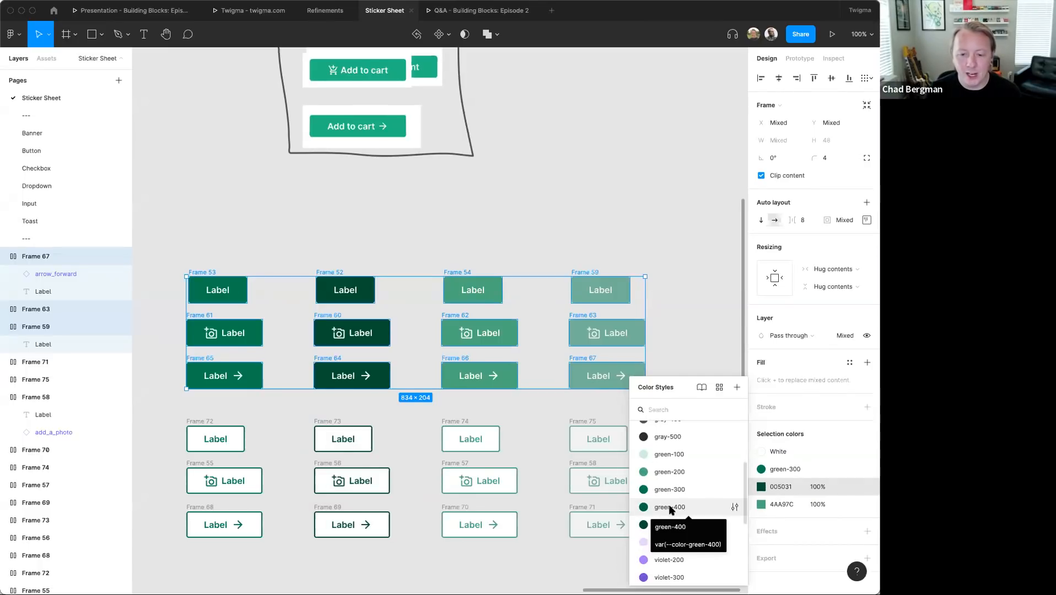
pyautogui.click(670, 509)
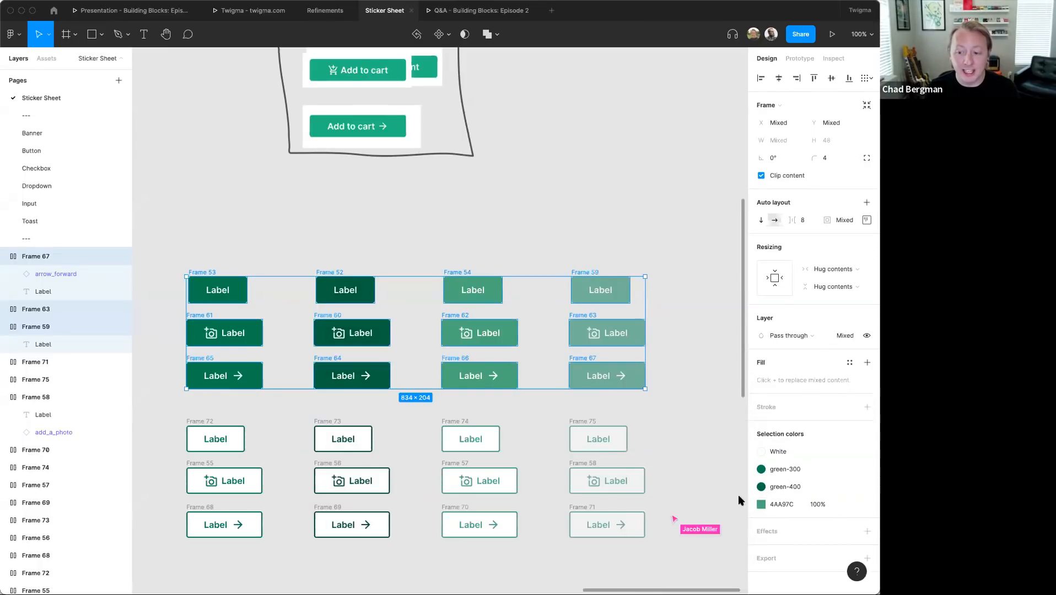
pyautogui.click(771, 492)
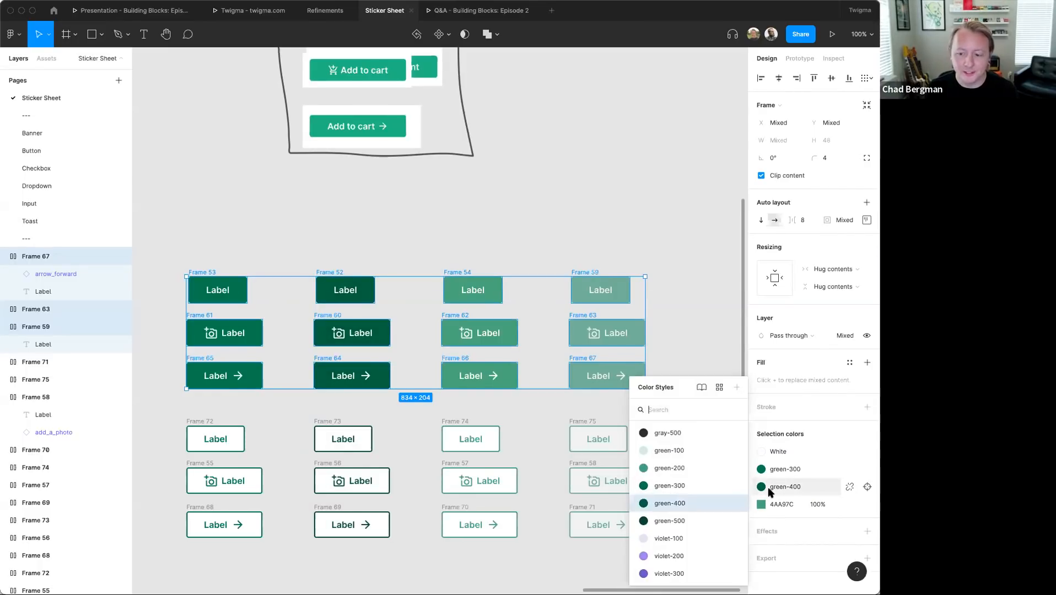
pyautogui.click(661, 507)
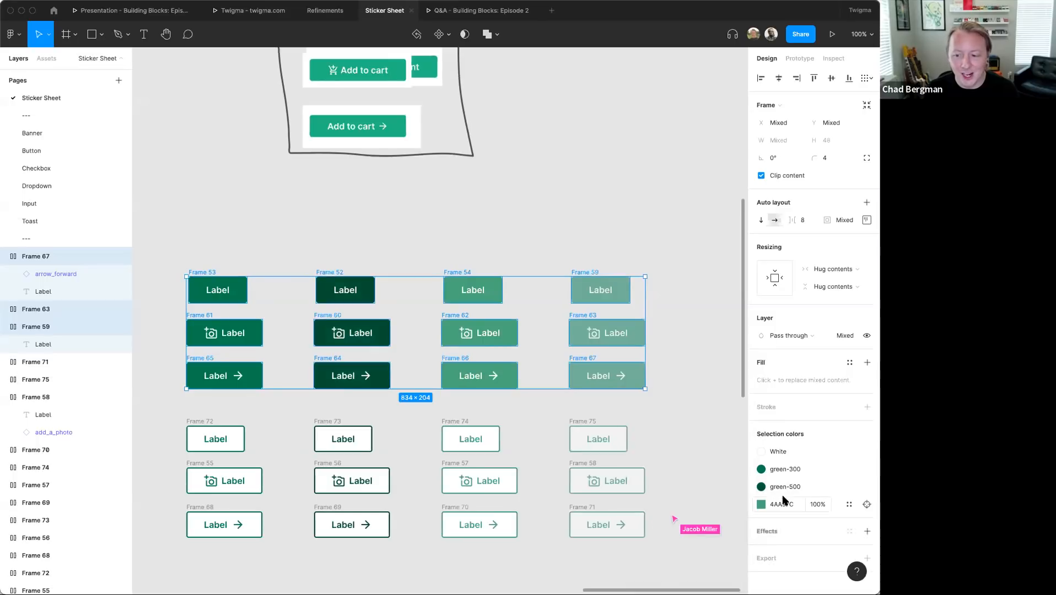
# - Link the 4AA97C color in the selected primary buttons to the green-200 color style
pyautogui.click(849, 505)
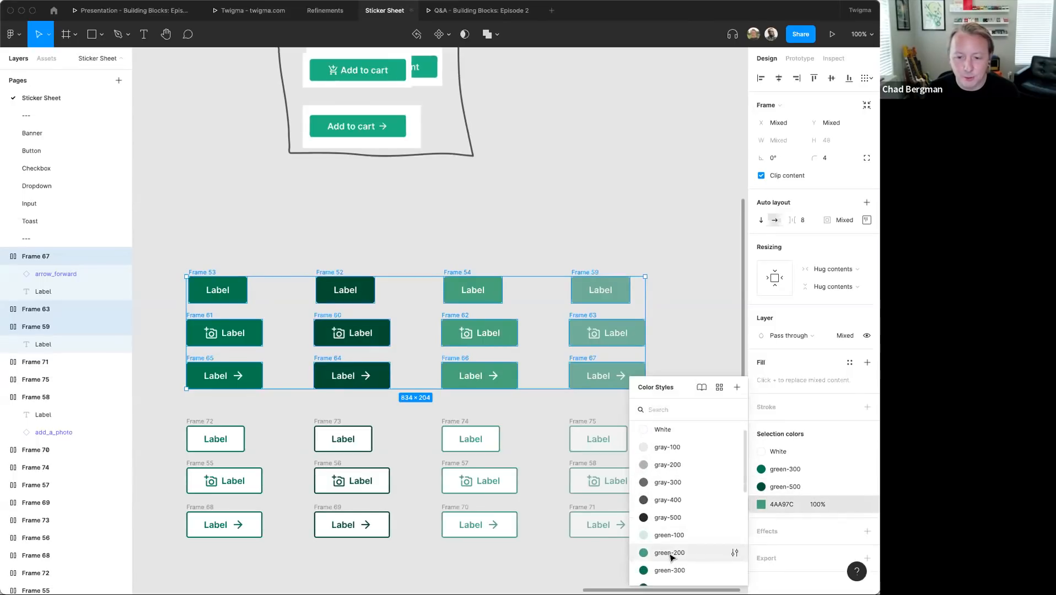
pyautogui.click(669, 558)
pyautogui.click(659, 226)
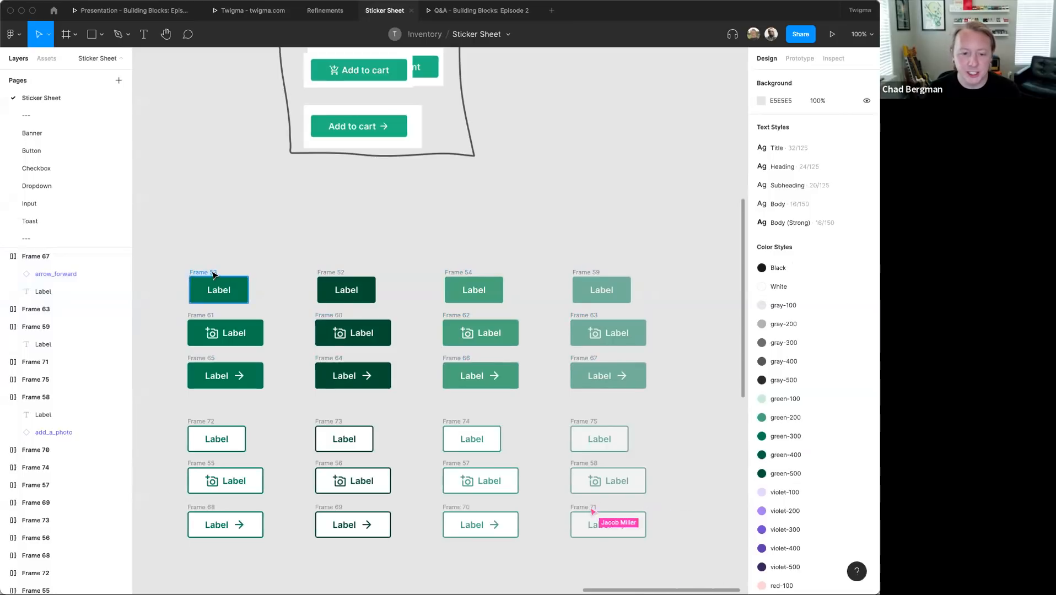
# - Inspect the color styles of the no-icon default primary button and check the option for creating a component from it
pyautogui.click(201, 292)
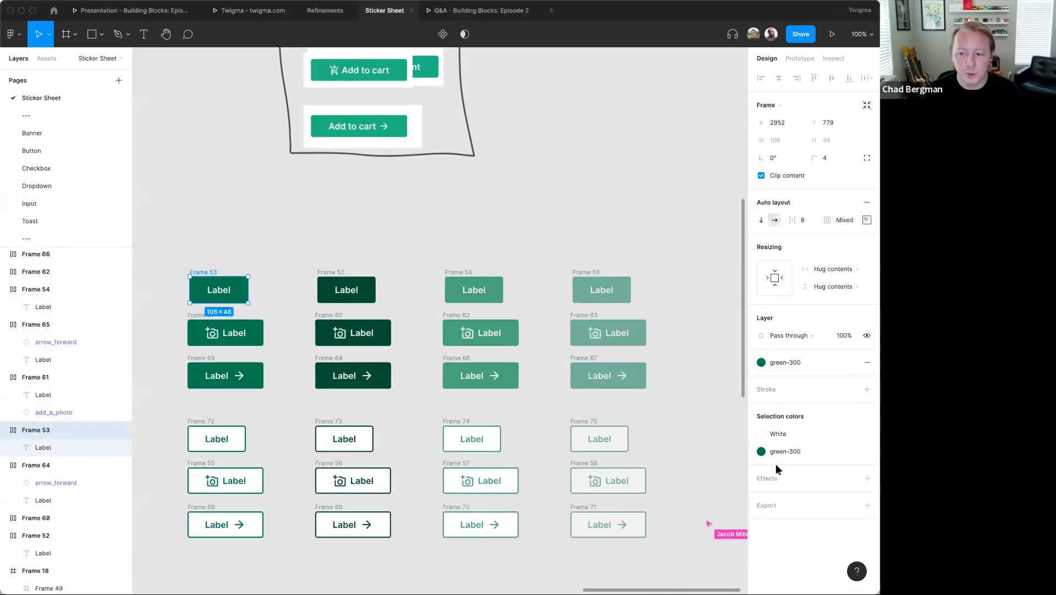
pyautogui.click(507, 242)
pyautogui.scroll(-1, 508, 226)
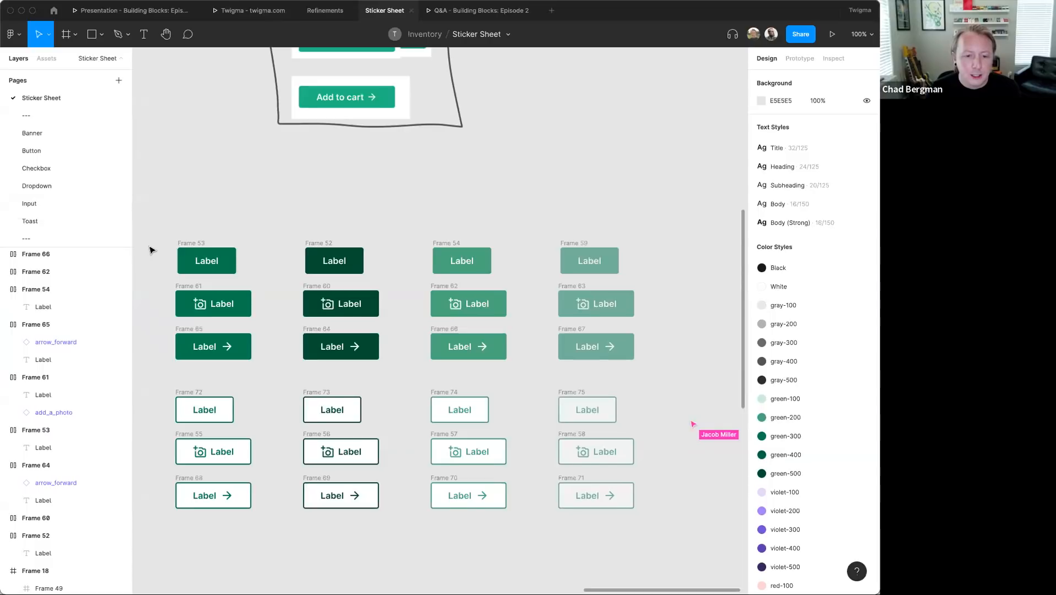
pyautogui.scroll(-1, 173, 206)
pyautogui.hscroll(-1, 176, 150)
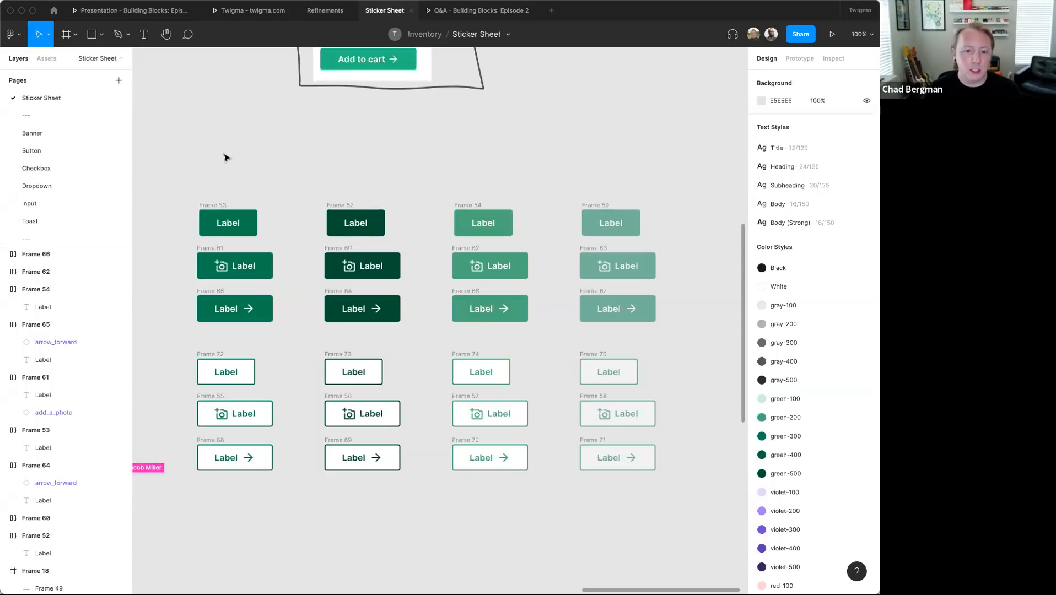
pyautogui.click(215, 205)
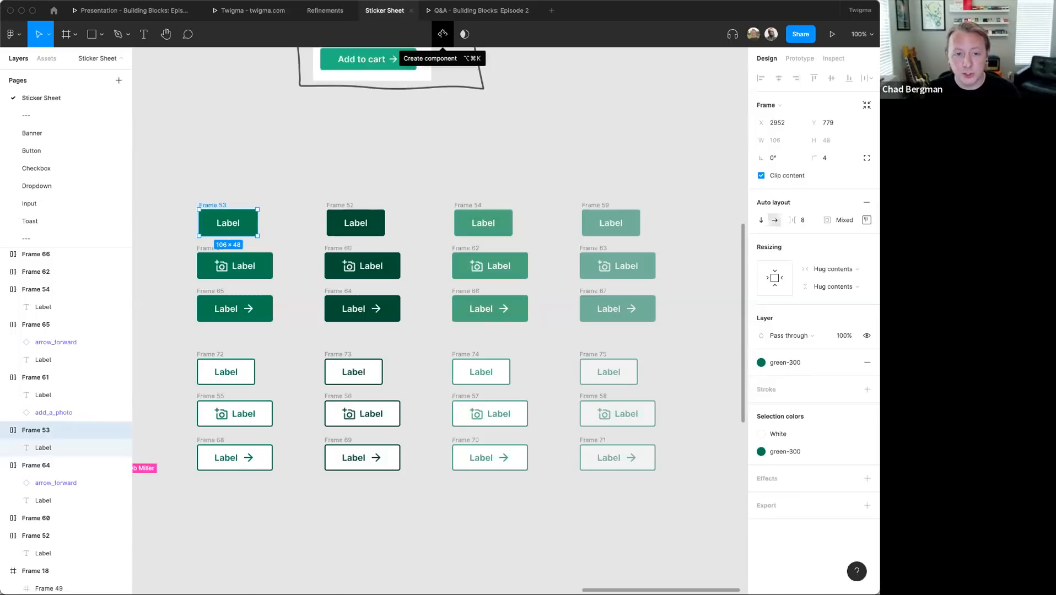
pyautogui.click(280, 162)
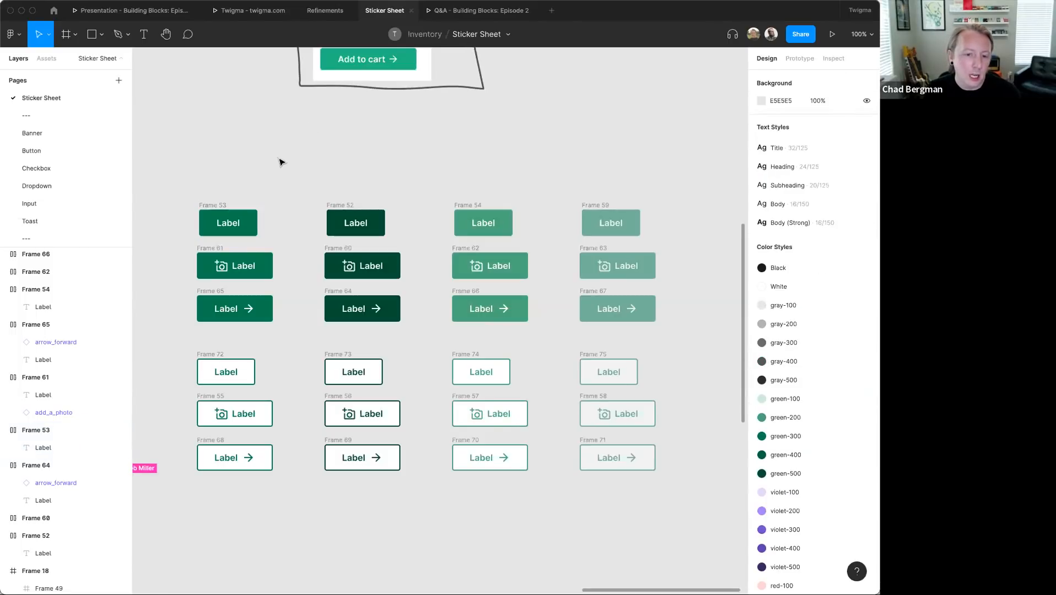
# - Select all twelve primary buttons and review the available options for creating components from them
pyautogui.moveTo(179, 186); pyautogui.dragTo(693, 345)
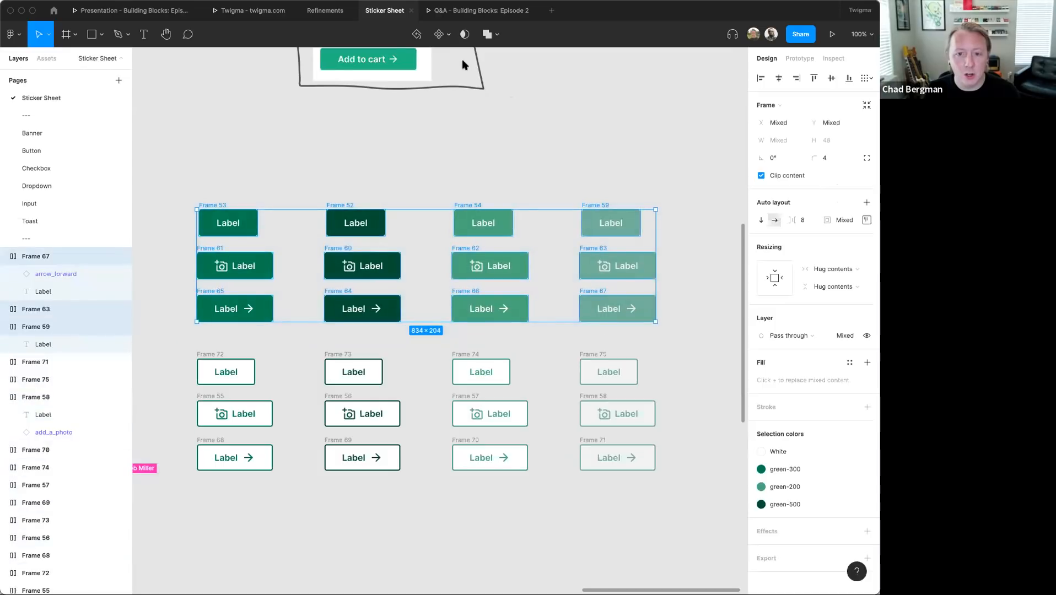
pyautogui.click(447, 34)
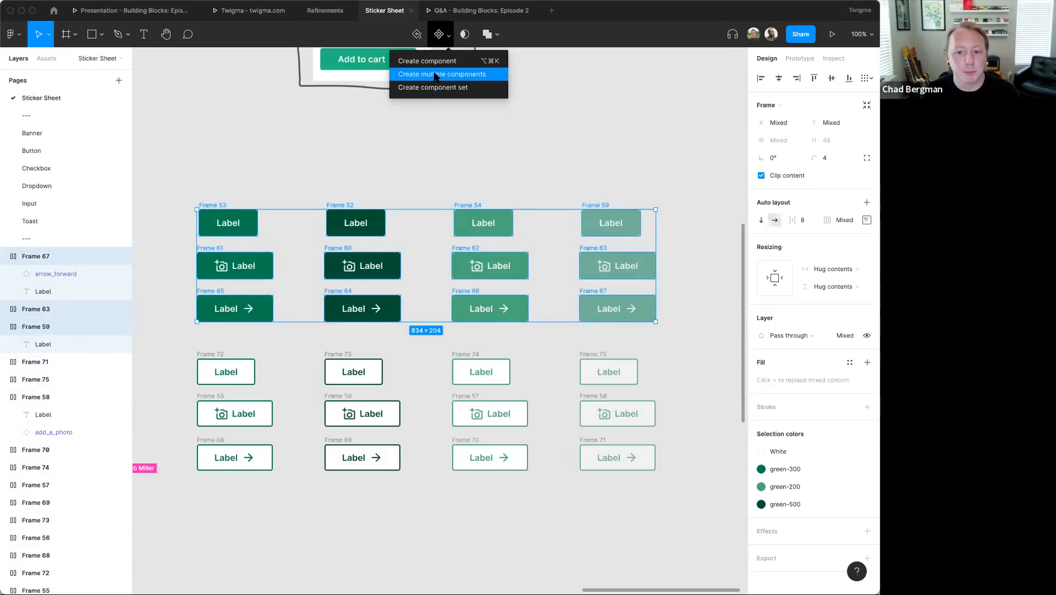
pyautogui.click(648, 130)
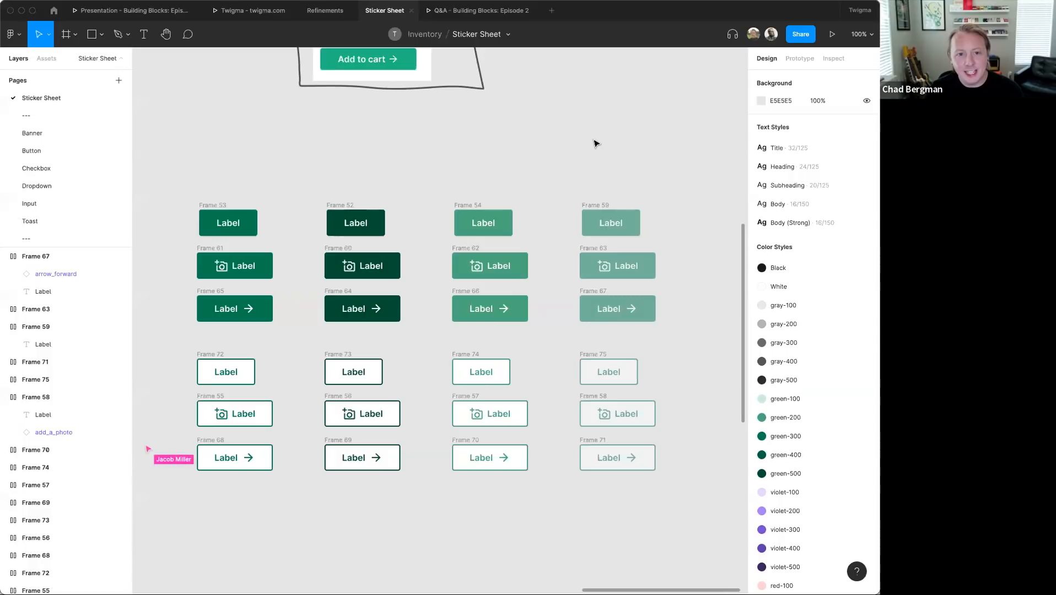
pyautogui.moveTo(172, 172); pyautogui.dragTo(715, 342)
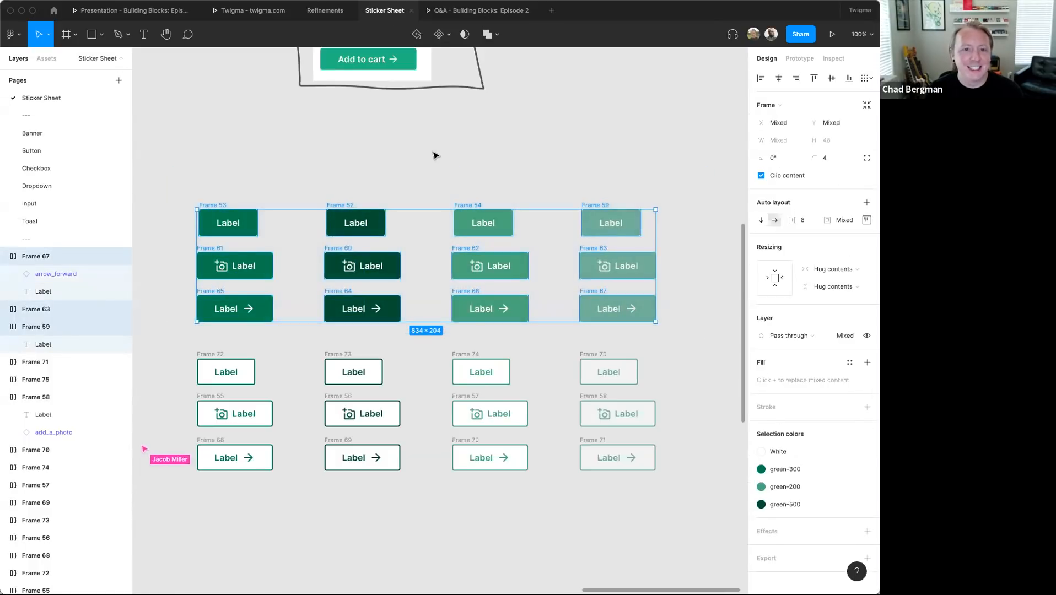
pyautogui.click(460, 366)
pyautogui.click(401, 342)
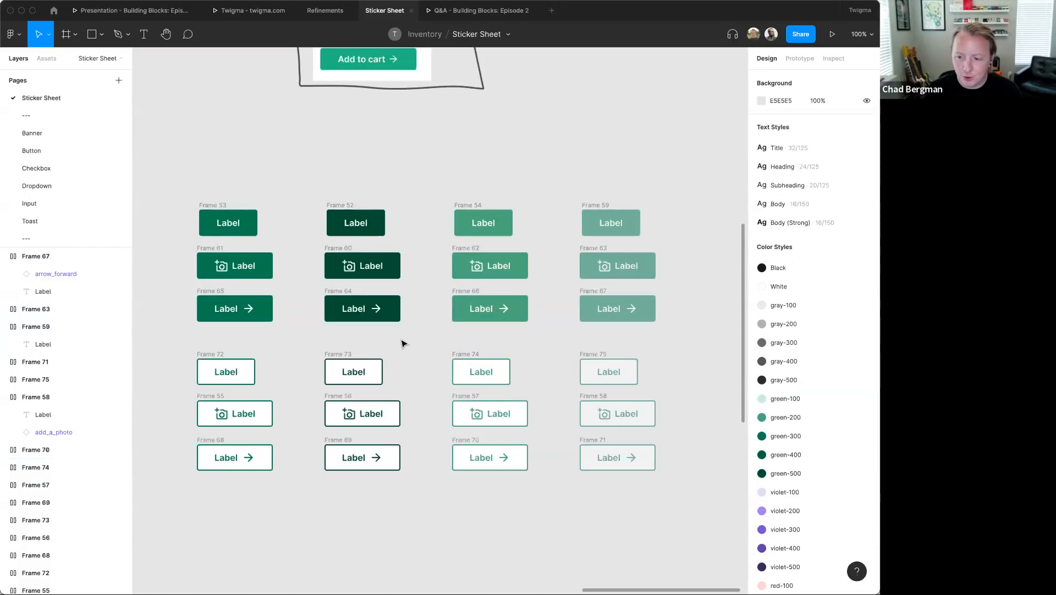
# - Select all twelve secondary buttons and link their unstyled FFFFFF color to the White color style
pyautogui.click(466, 358)
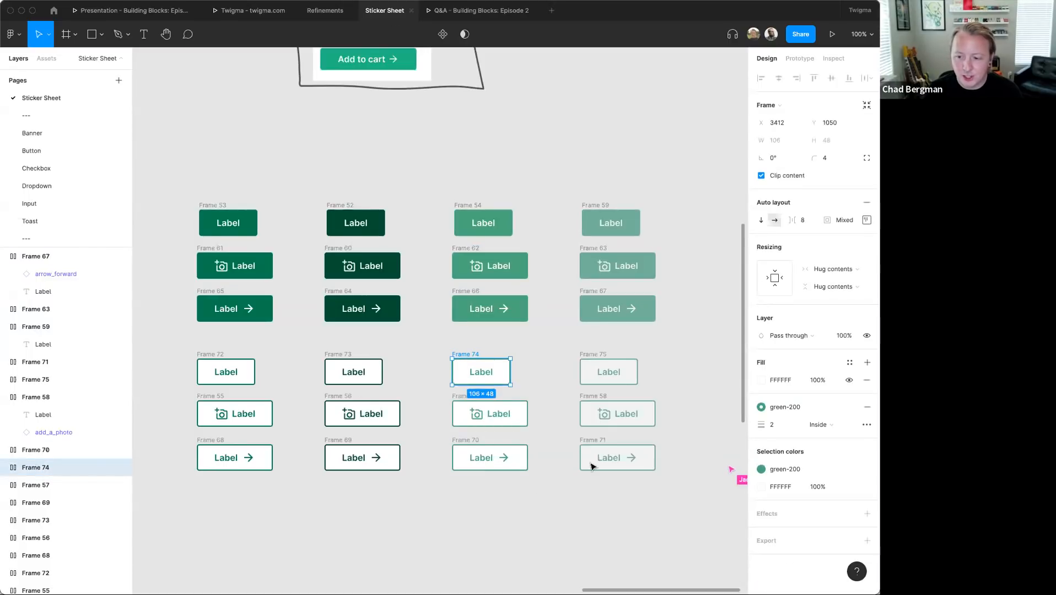
pyautogui.click(153, 349)
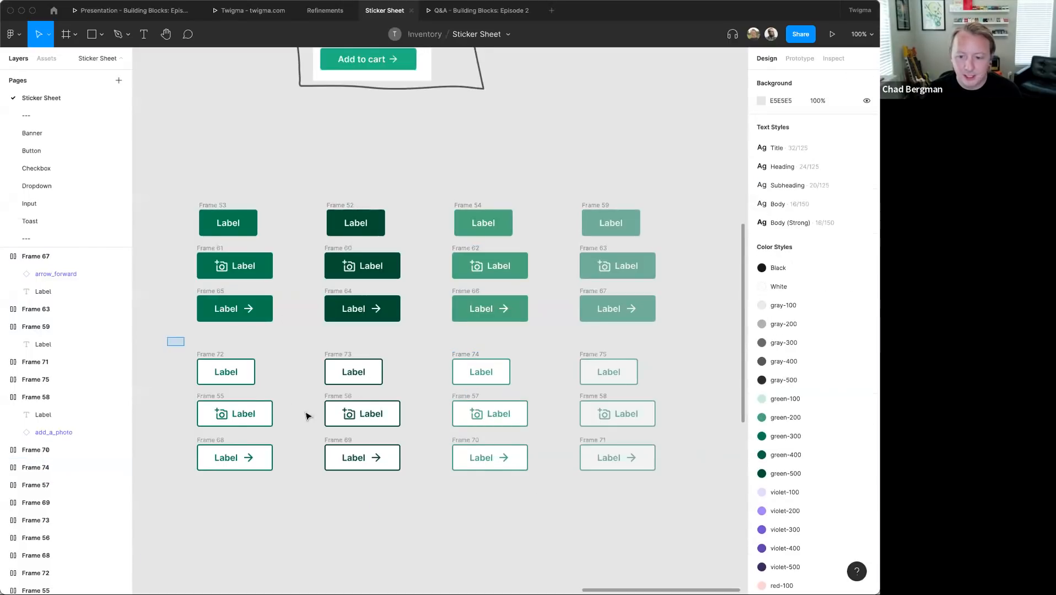
pyautogui.moveTo(174, 340); pyautogui.dragTo(240, 438)
pyautogui.moveTo(588, 513); pyautogui.dragTo(676, 499)
pyautogui.click(847, 540)
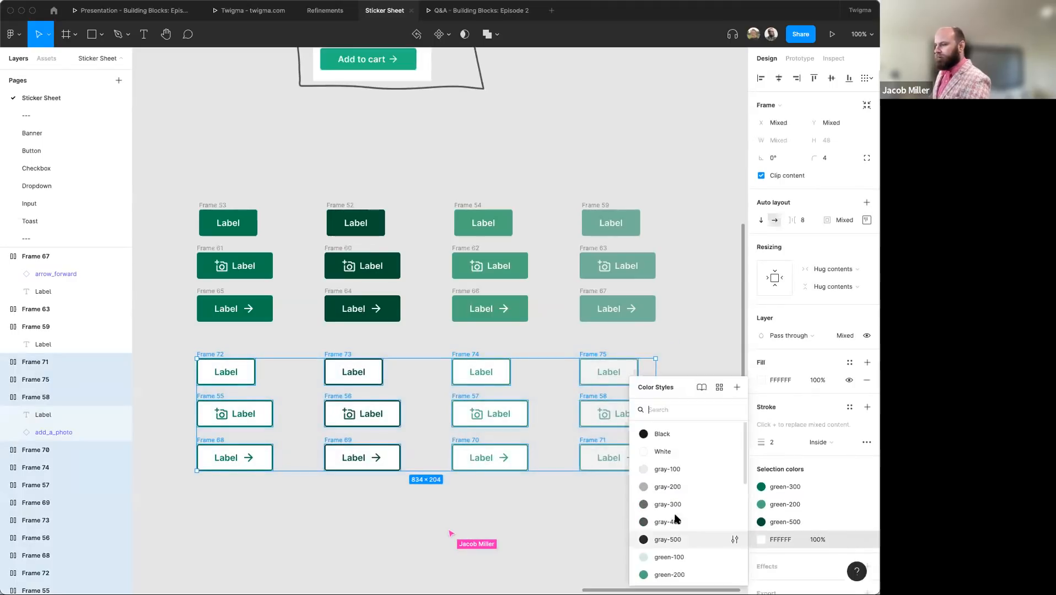
pyautogui.click(668, 451)
# - Try combining all 24 primary and secondary buttons into a single component set
pyautogui.moveTo(169, 150)
pyautogui.mouseDown()
pyautogui.moveTo(596, 528)
pyautogui.moveTo(718, 535)
pyautogui.moveTo(721, 546)
pyautogui.mouseUp()
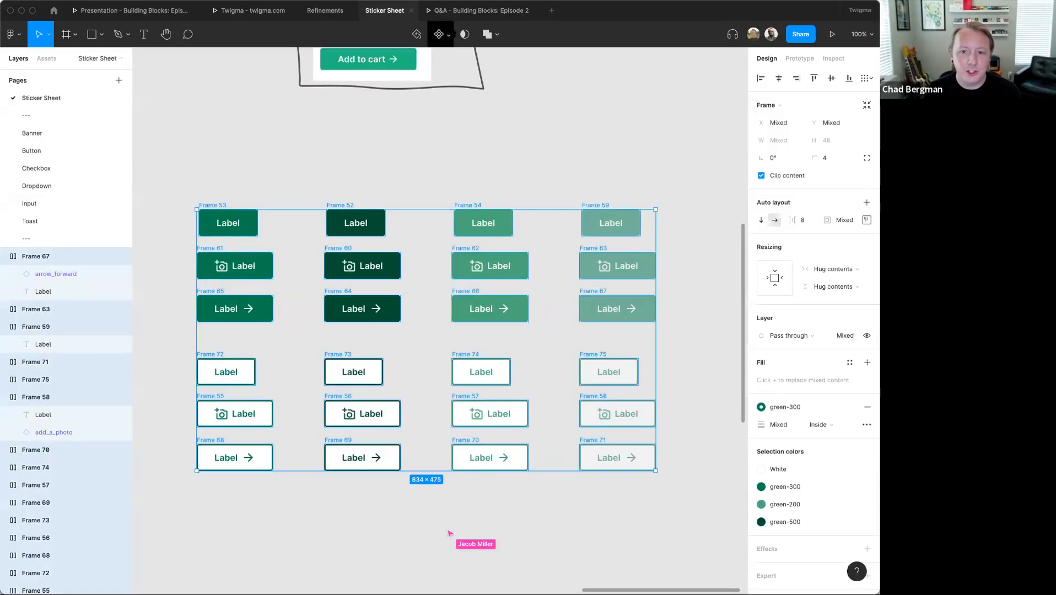
pyautogui.click(441, 34)
pyautogui.press('Return')
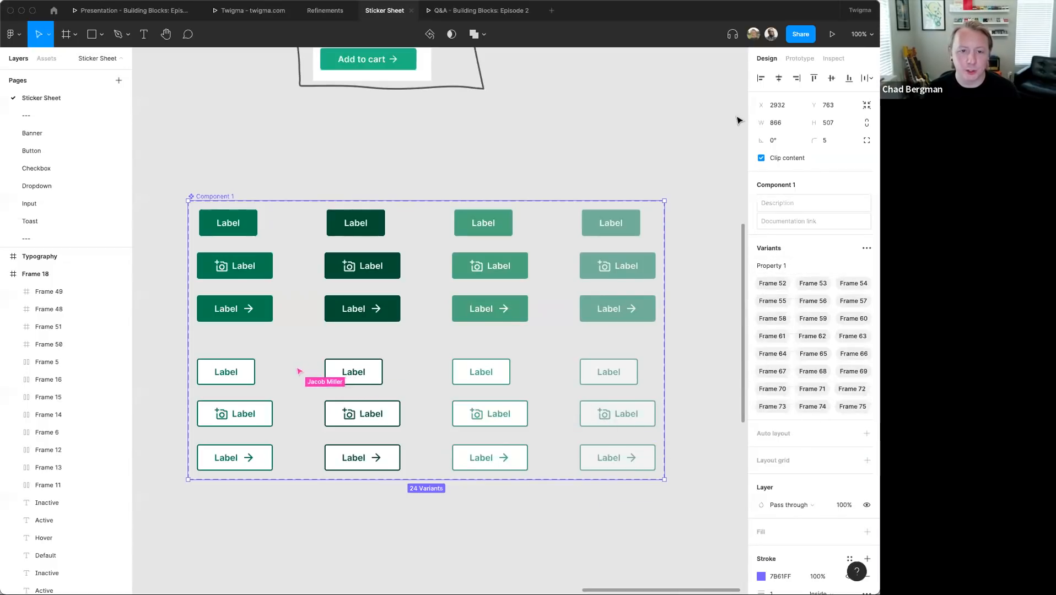
pyautogui.press('Return')
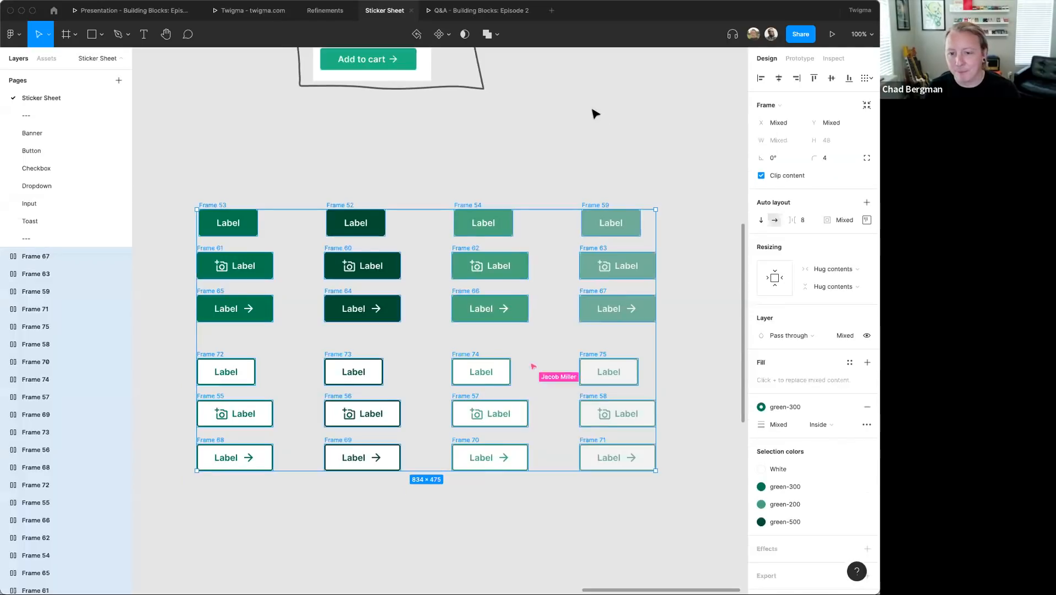
pyautogui.click(594, 113)
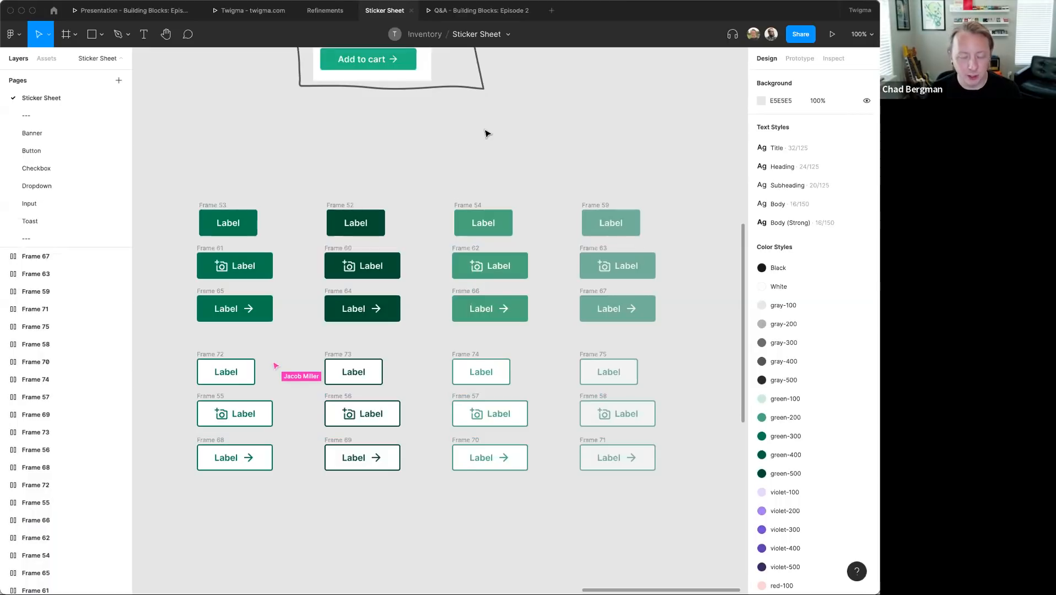
# - Add a left-aligned text above the primary buttons that reads "Button/"
pyautogui.press('t')
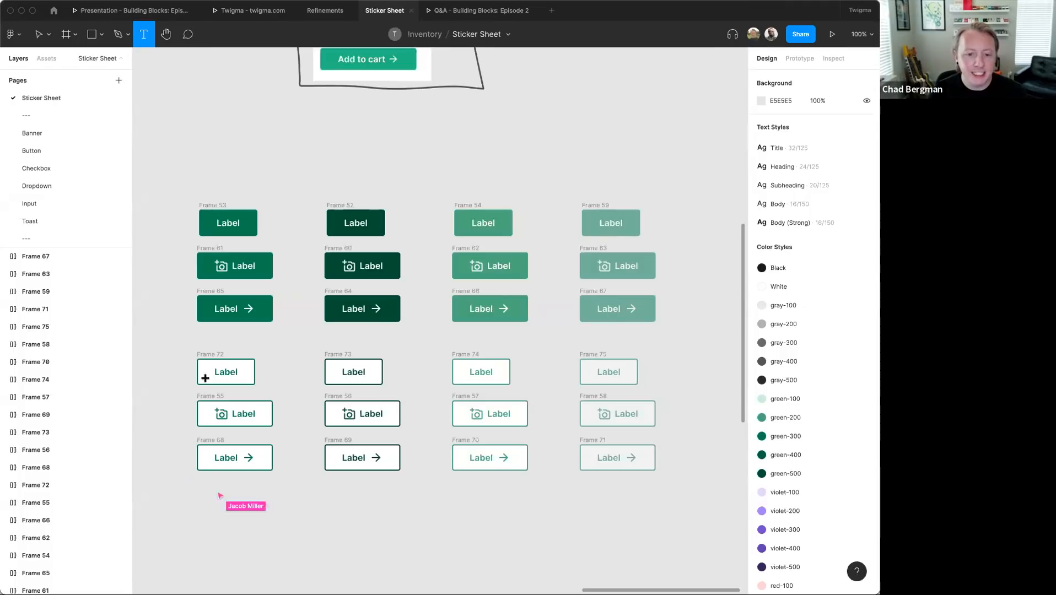
pyautogui.click(386, 147)
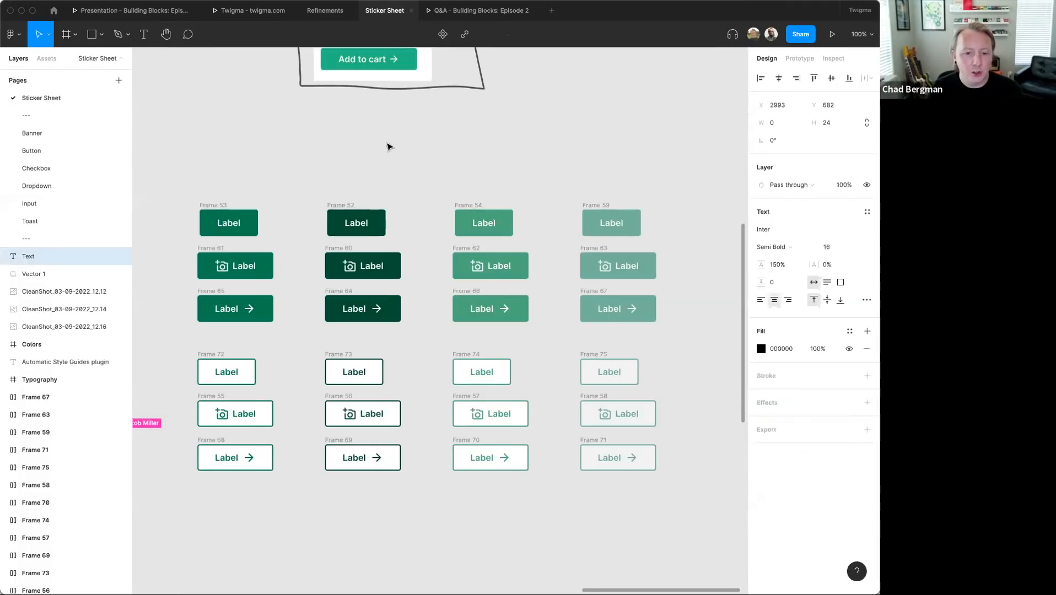
pyautogui.write('Bt')
pyautogui.press('BackSpace')
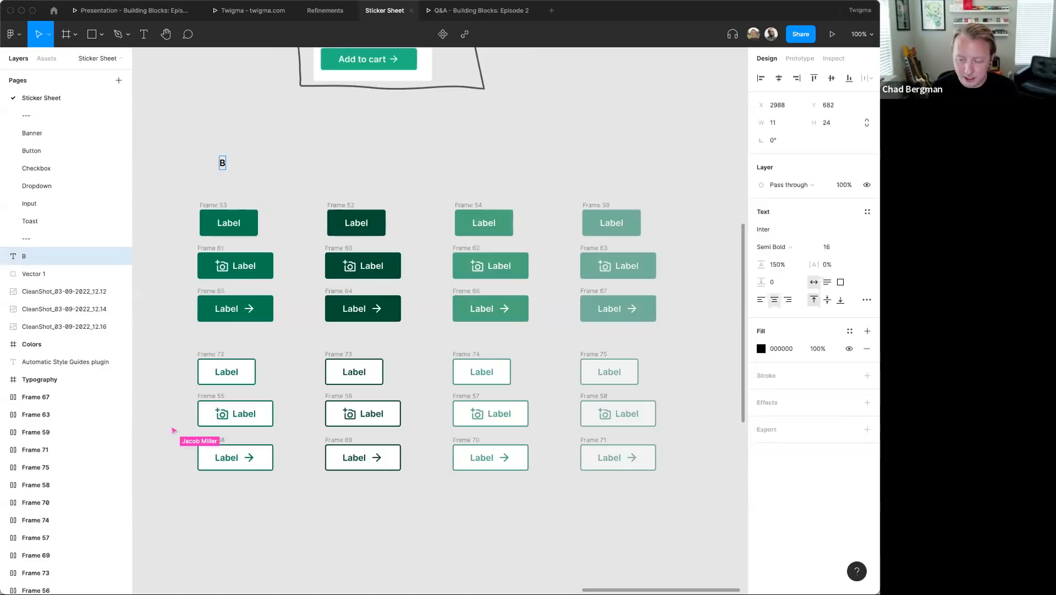
pyautogui.click(761, 299)
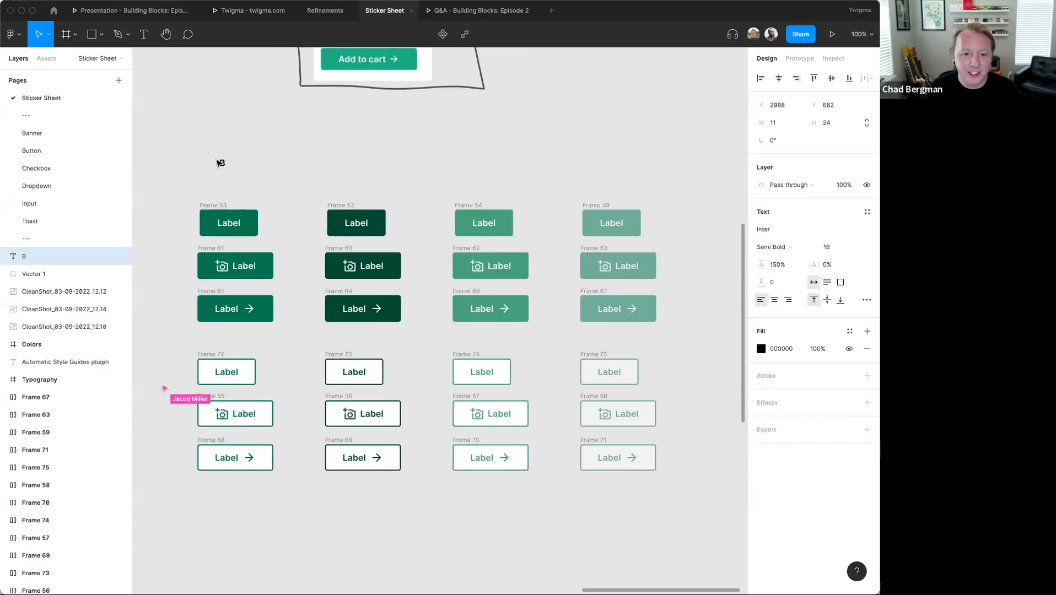
pyautogui.press('Escape')
pyautogui.write('utton/')
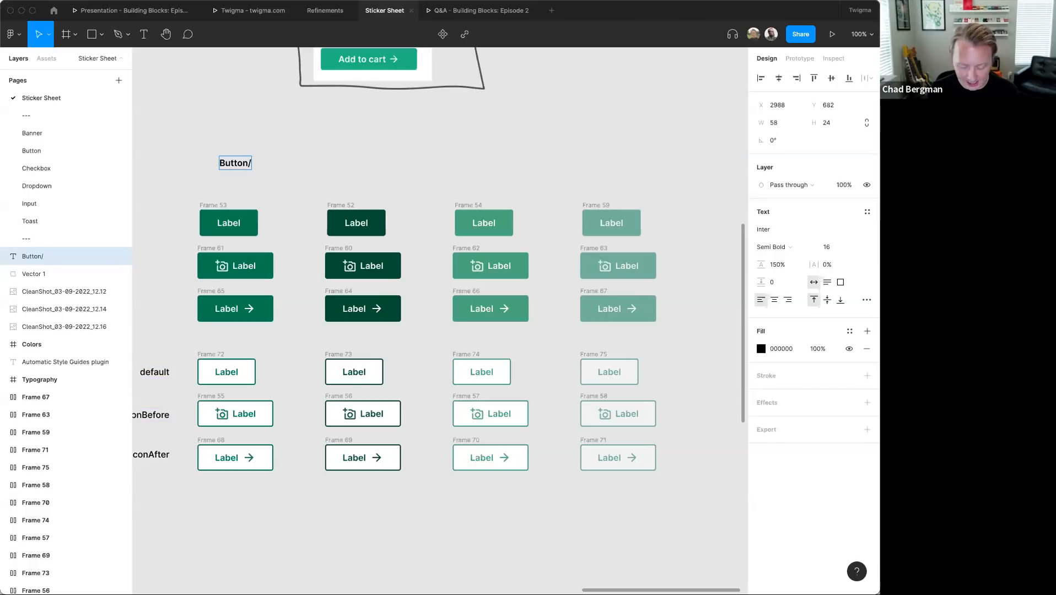
# - Append "btnPriority/State" to the naming text above the primary buttons
pyautogui.write('btnPriority/')
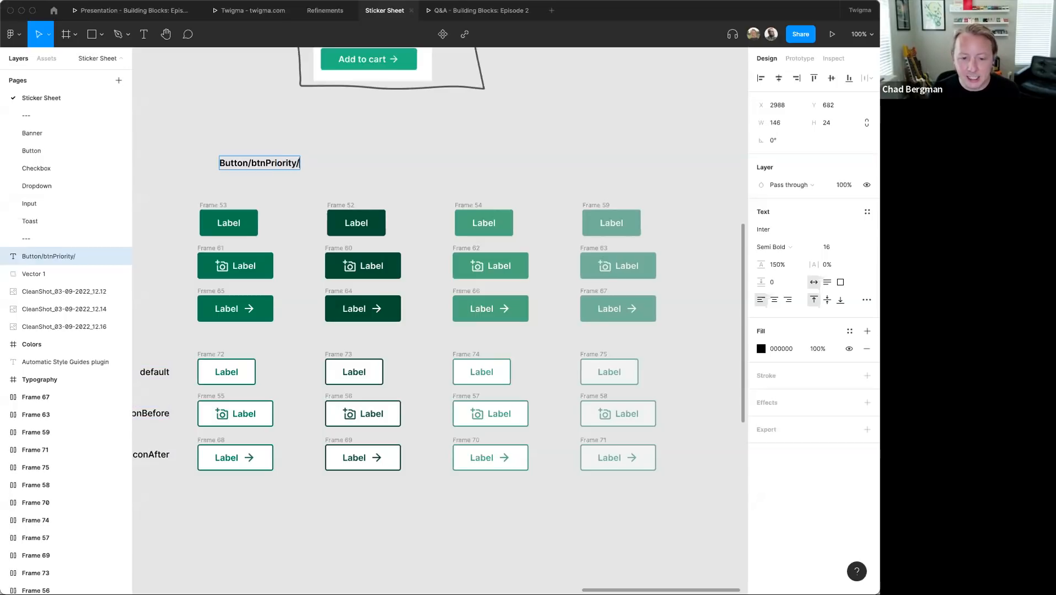
pyautogui.write('icon')
pyautogui.press('BackSpace')
pyautogui.press('BackSpace')
pyautogui.press('BackSpace')
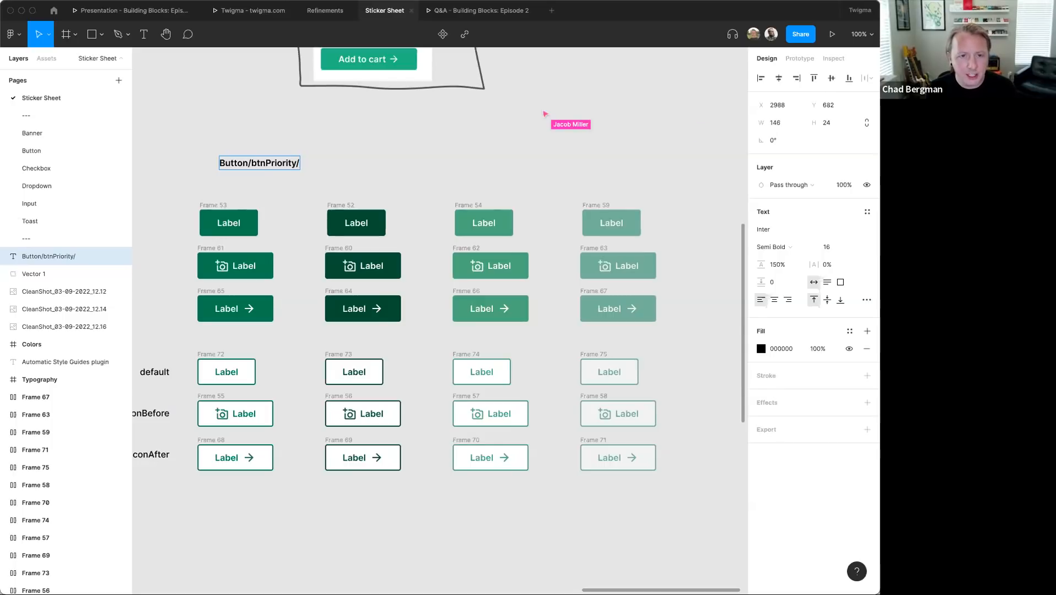
pyautogui.write('State')
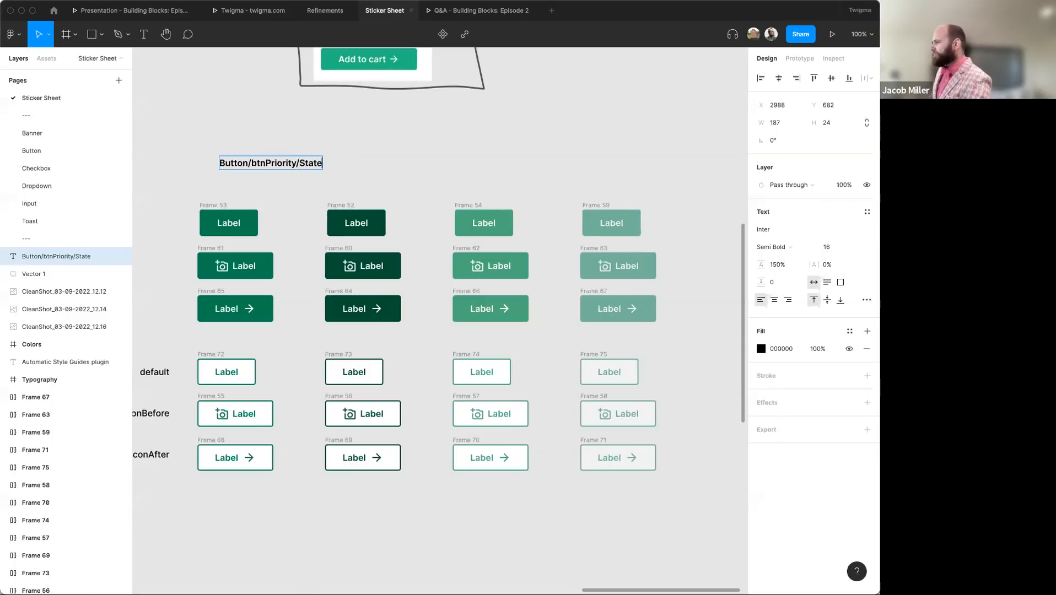
# - Complete the naming text with "/iconBefore/iconAfter" and align it with the left edge of the button grid
pyautogui.write('/iconLeft')
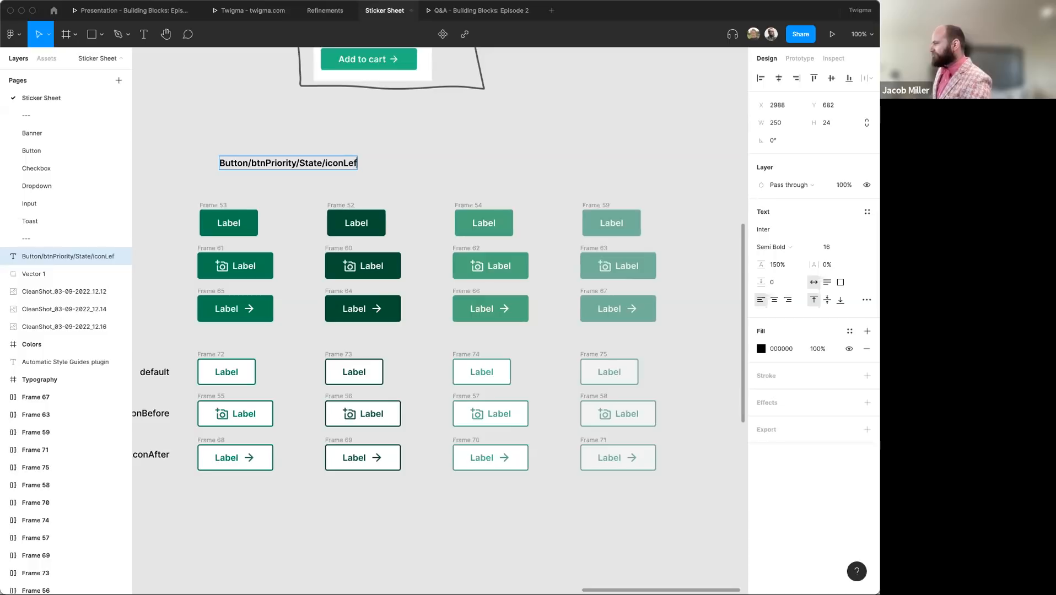
pyautogui.press('BackSpace')
pyautogui.press('BackSpace')
pyautogui.press('BackSpace')
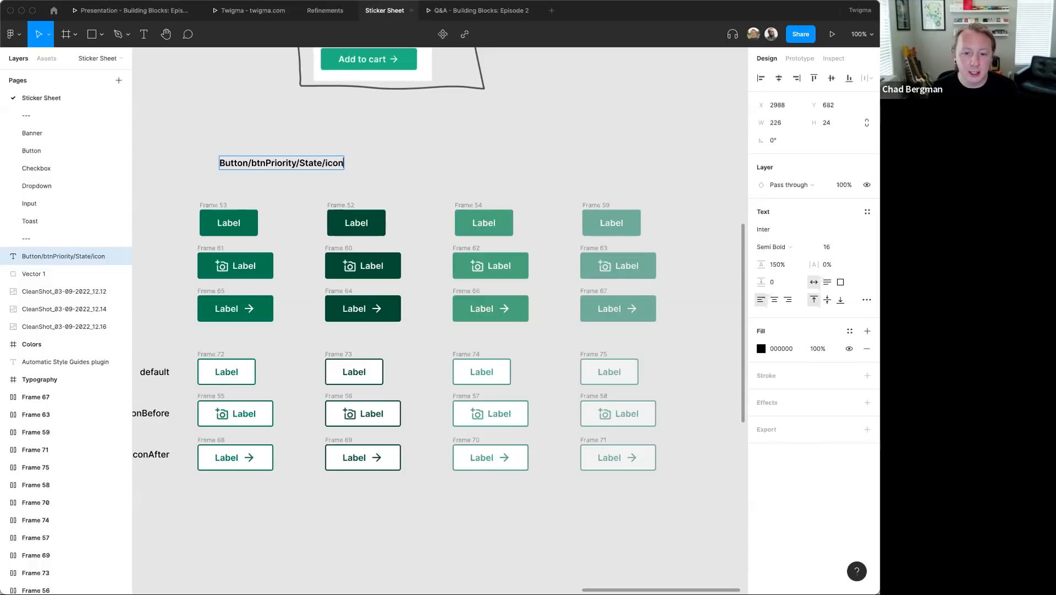
pyautogui.write('Before/iconAfter')
pyautogui.press('Escape')
pyautogui.press('Escape')
pyautogui.moveTo(376, 168); pyautogui.dragTo(354, 156)
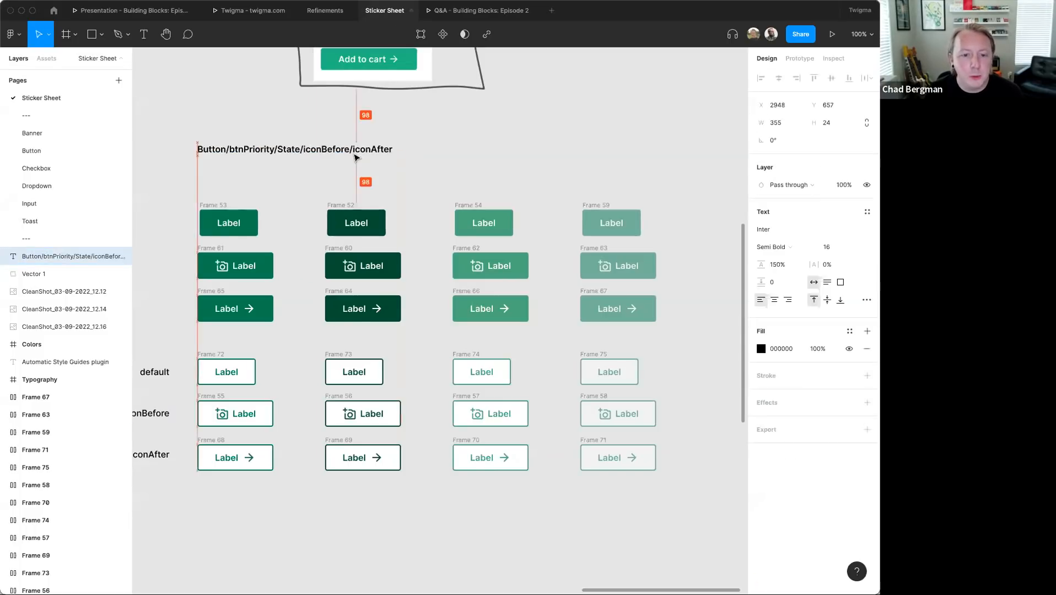
pyautogui.click(560, 150)
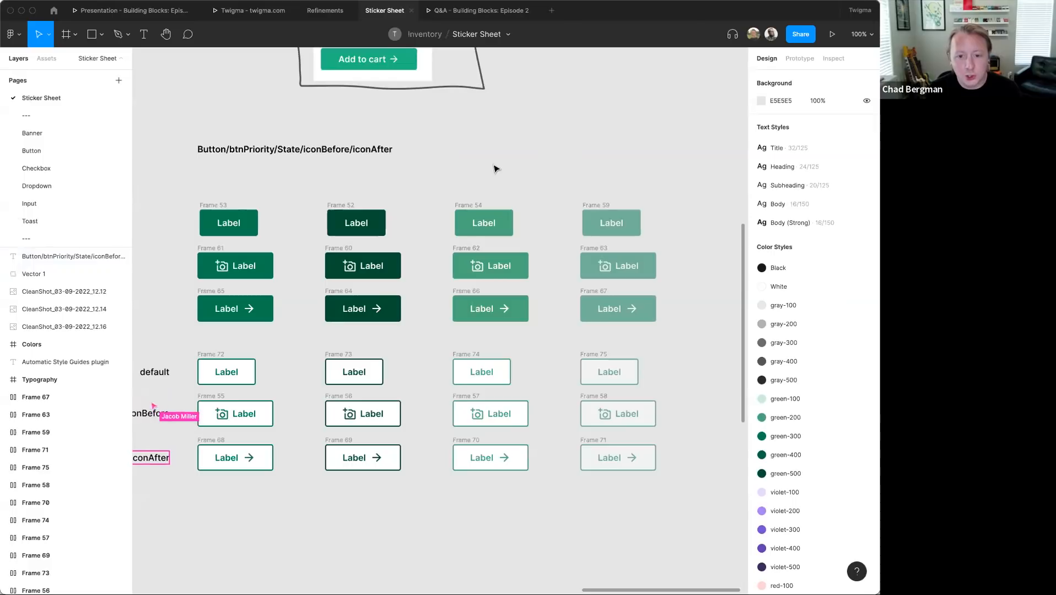
# - Add a "true/false" text above the iconBefore part of the naming text and a duplicate above iconAfter
pyautogui.scroll(-1, 494, 168)
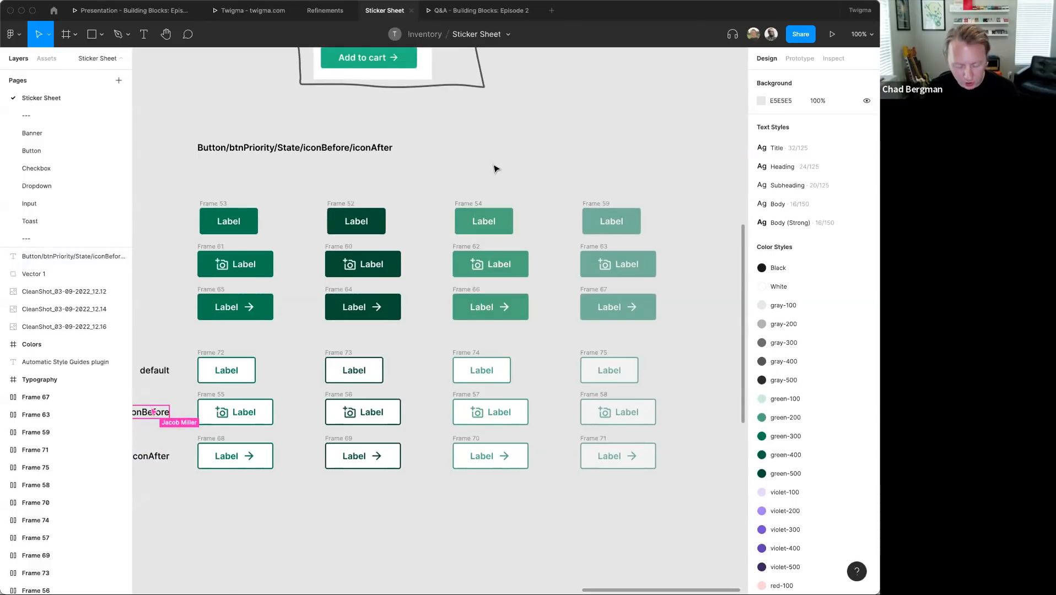
pyautogui.press('t')
pyautogui.click(409, 91)
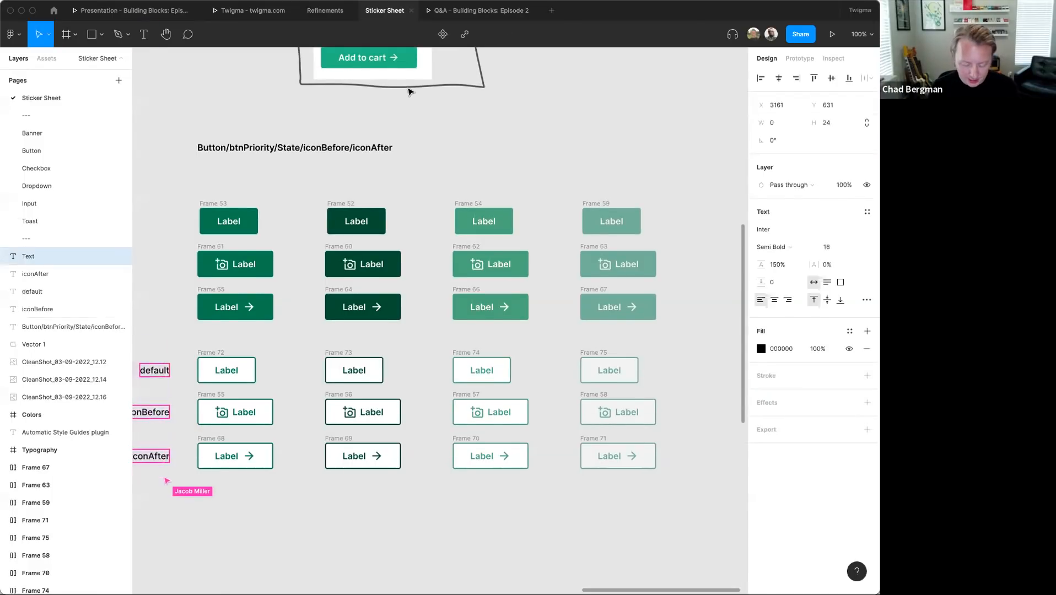
pyautogui.write('t')
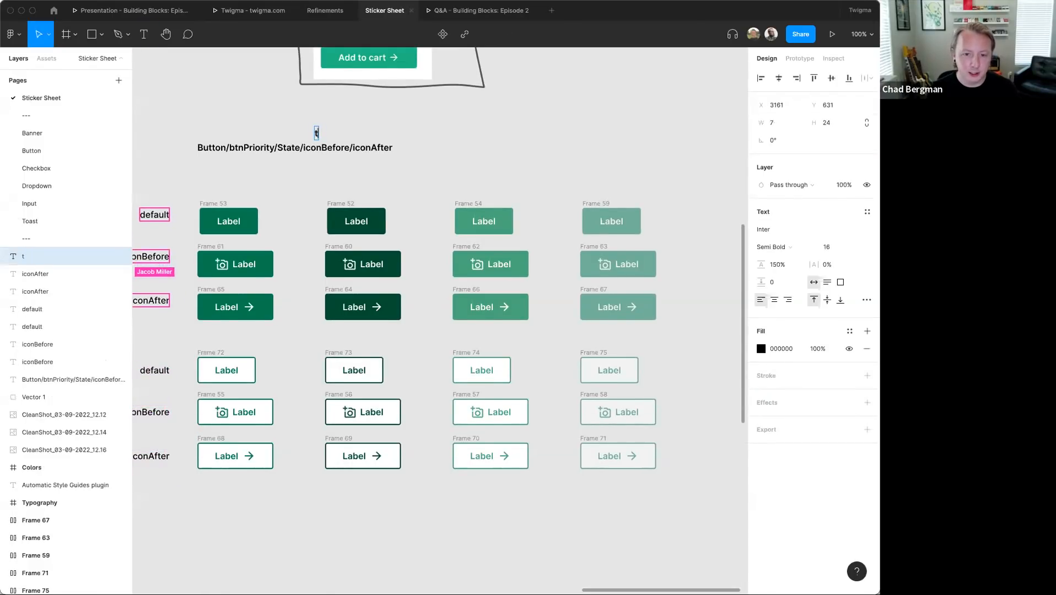
pyautogui.write('rue/false')
pyautogui.press('Escape')
pyautogui.moveTo(345, 135); pyautogui.dragTo(383, 128)
pyautogui.press('super+d')
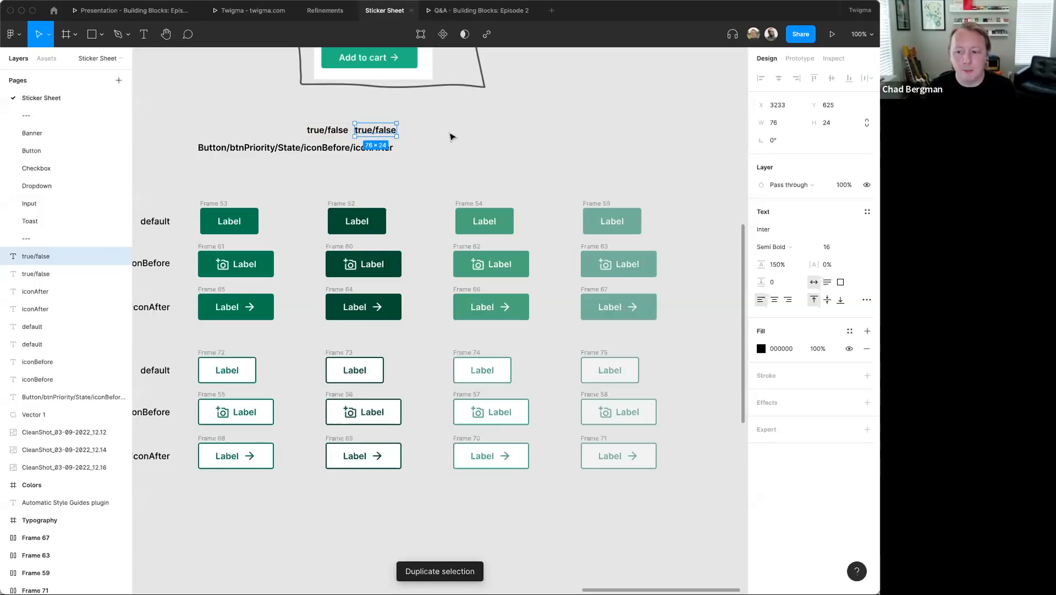
# - Start a batch rename of all 24 primary and secondary button frames with a new name beginning "Button/btnPriority/State/"
pyautogui.click(480, 143)
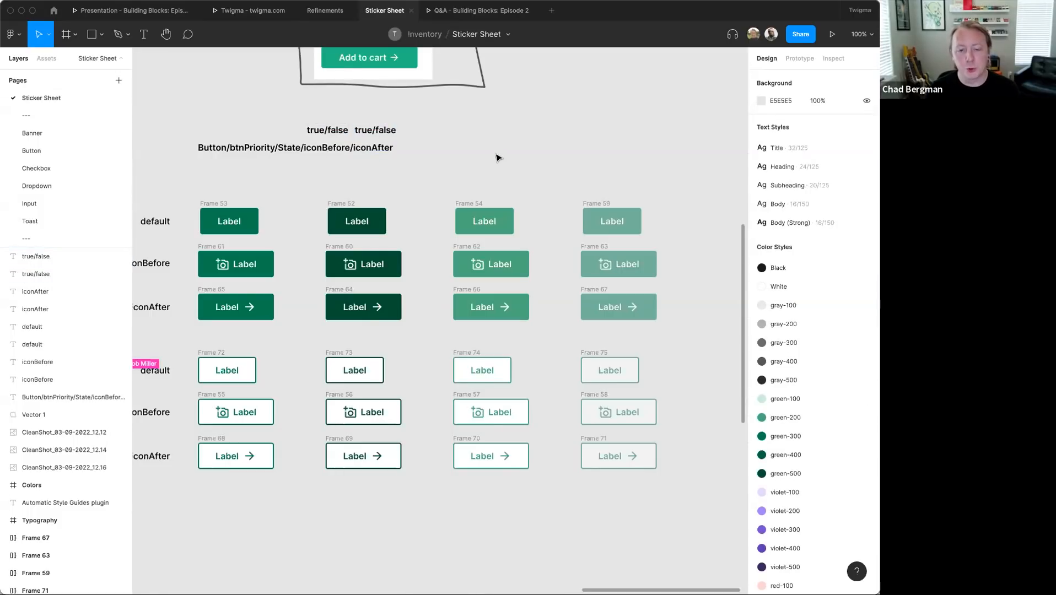
pyautogui.hscroll(1, 490, 161)
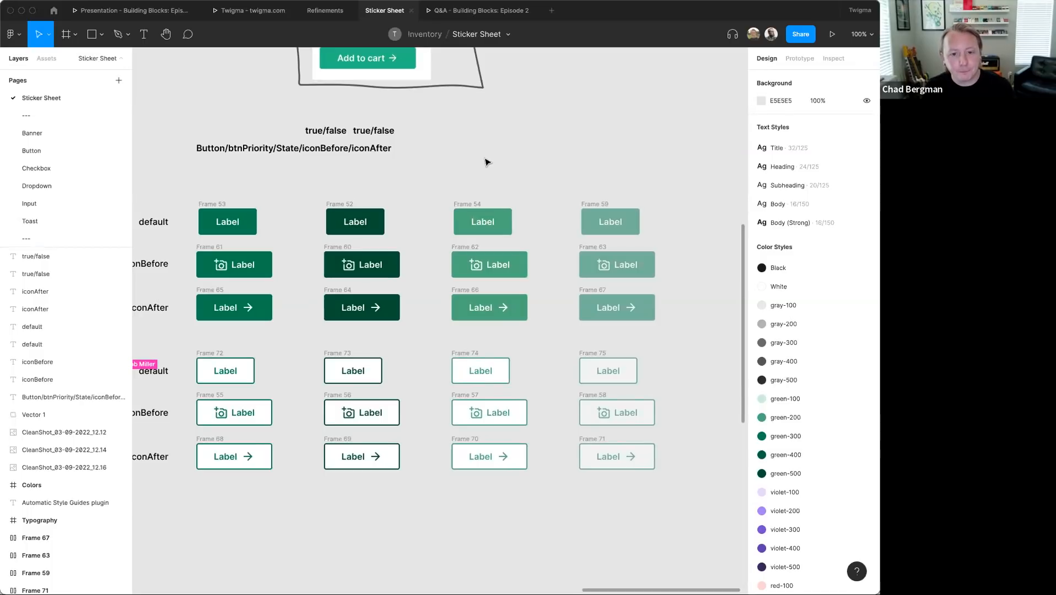
pyautogui.scroll(-2, 486, 163)
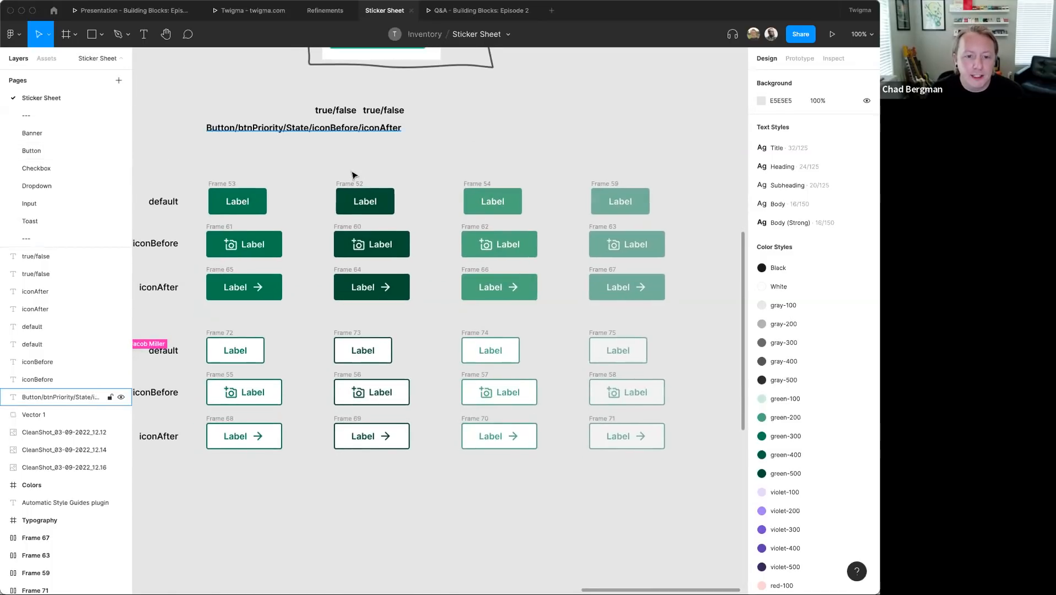
pyautogui.hscroll(-3, 194, 400)
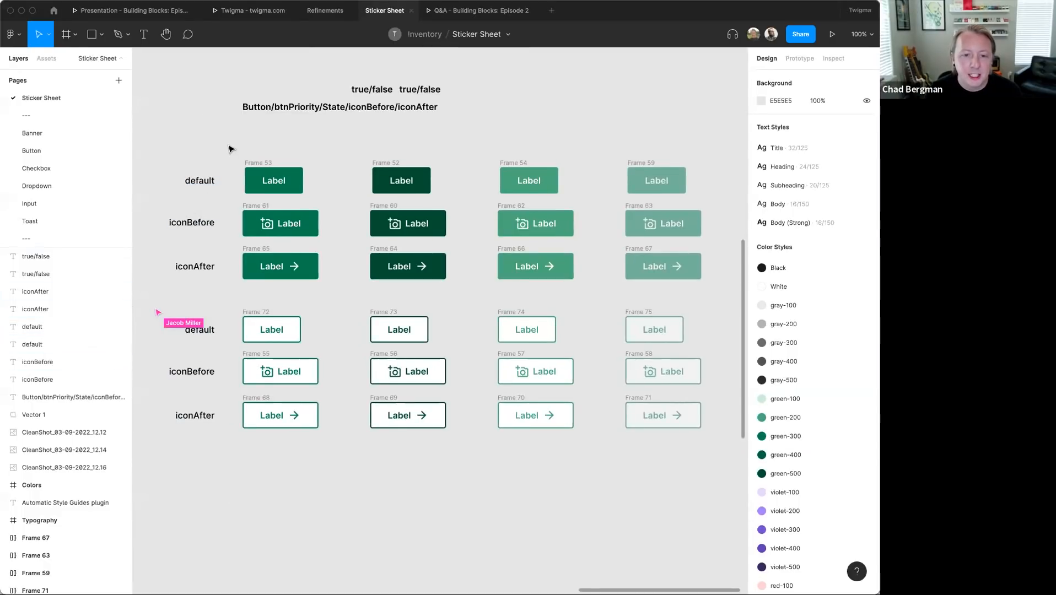
pyautogui.moveTo(229, 139); pyautogui.dragTo(720, 457)
pyautogui.moveTo(717, 458); pyautogui.dragTo(716, 457)
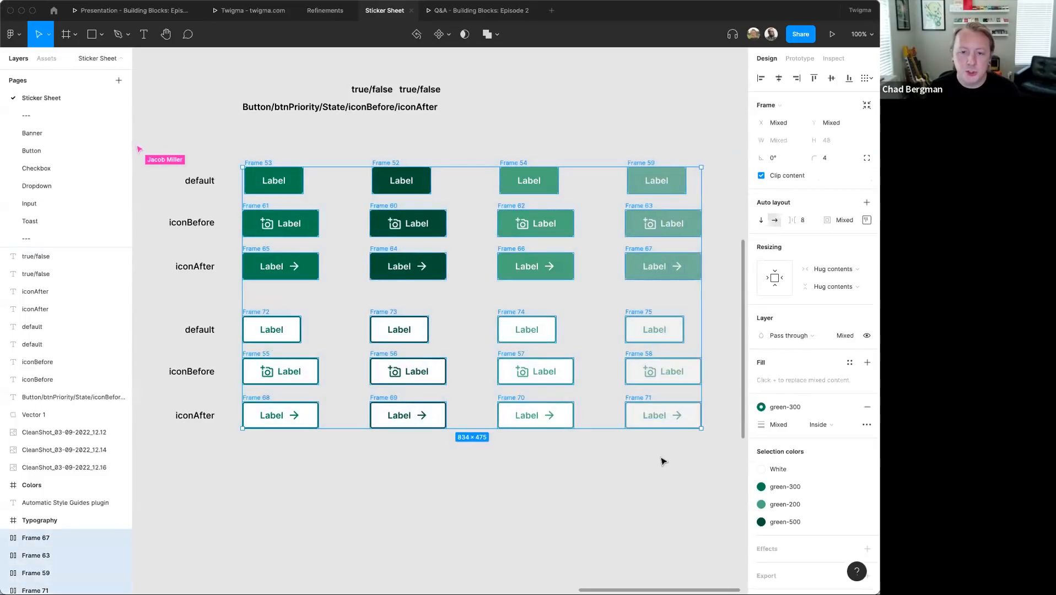
pyautogui.hscroll(2, 672, 441)
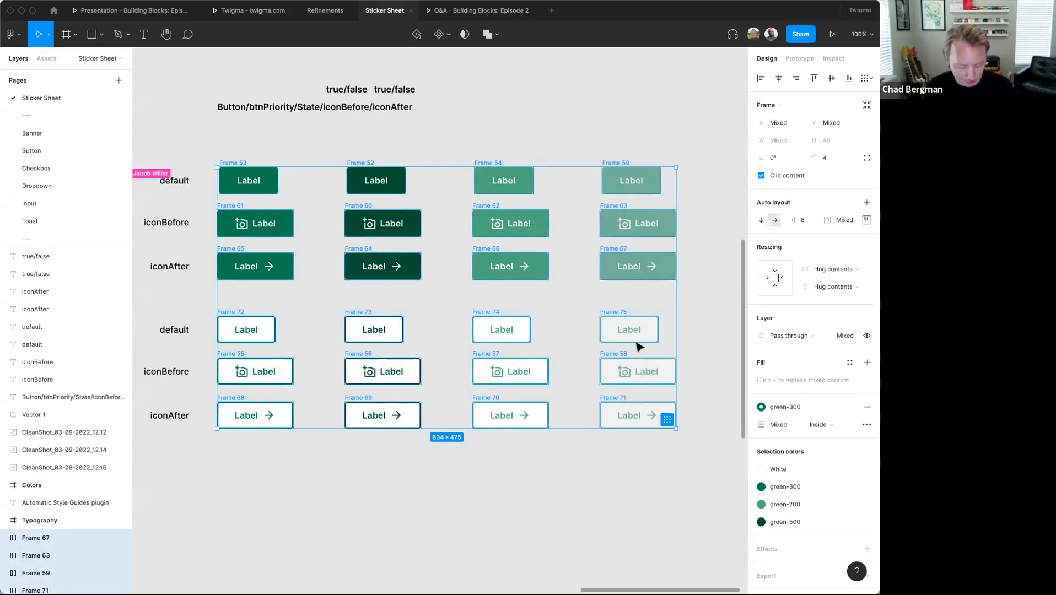
pyautogui.press('super+r')
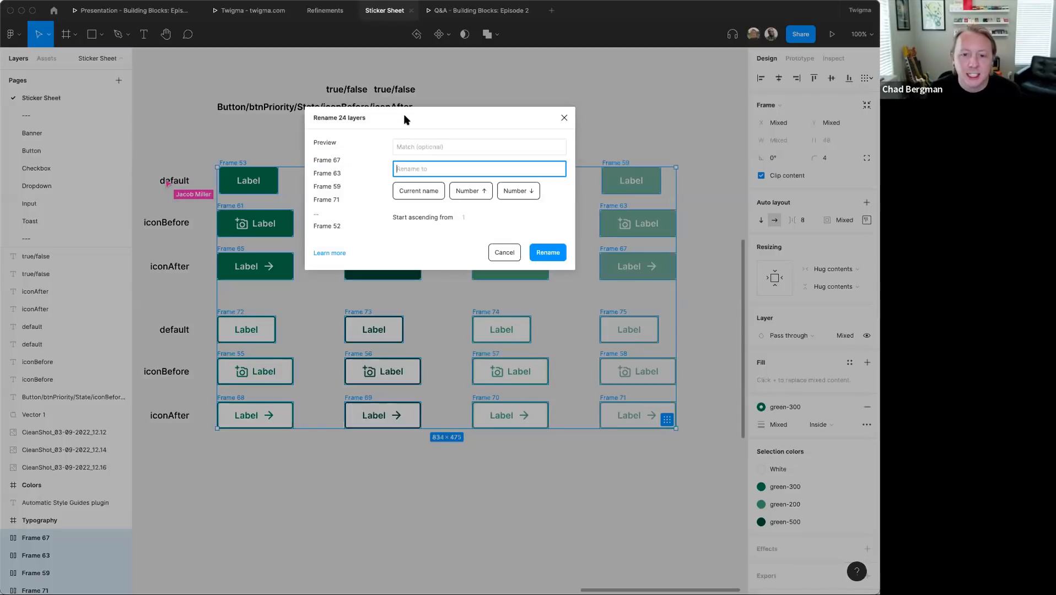
pyautogui.hotkey('shift', 'Tab')
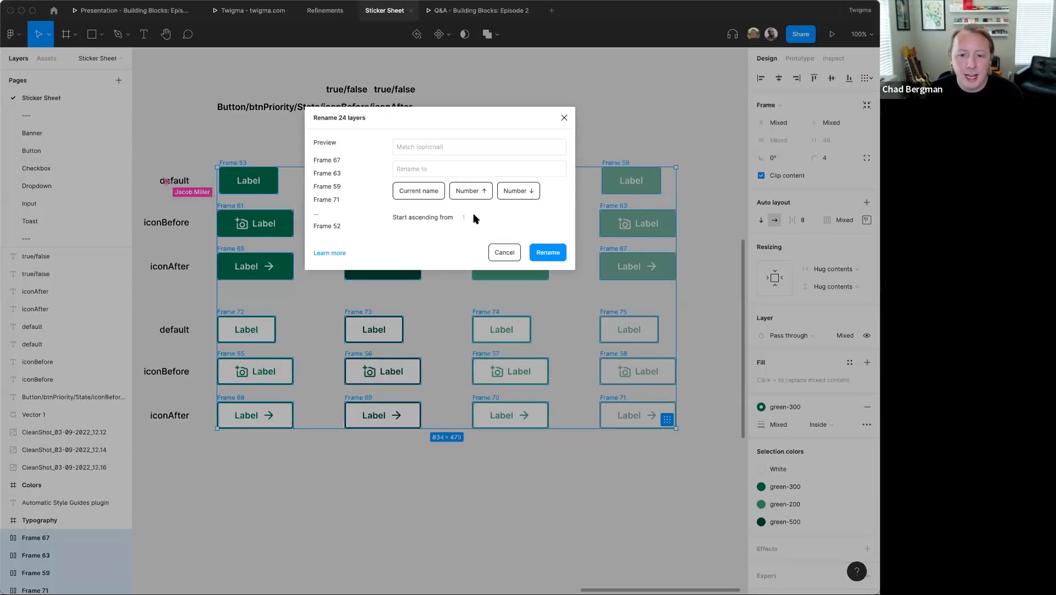
pyautogui.click(417, 167)
pyautogui.write('Bu')
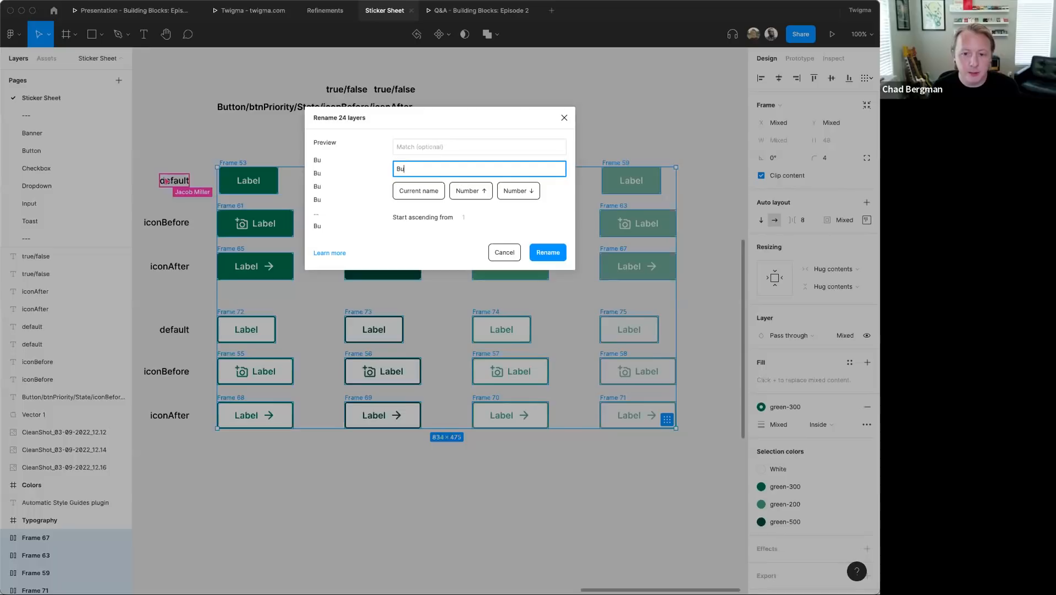
pyautogui.write('tton/')
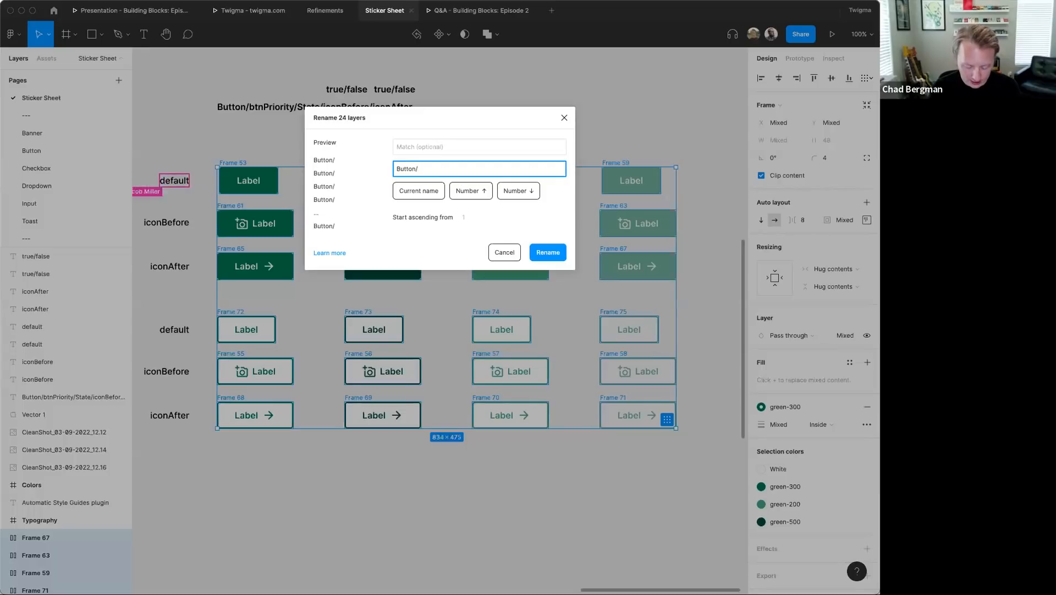
pyautogui.write('btnPriority/S')
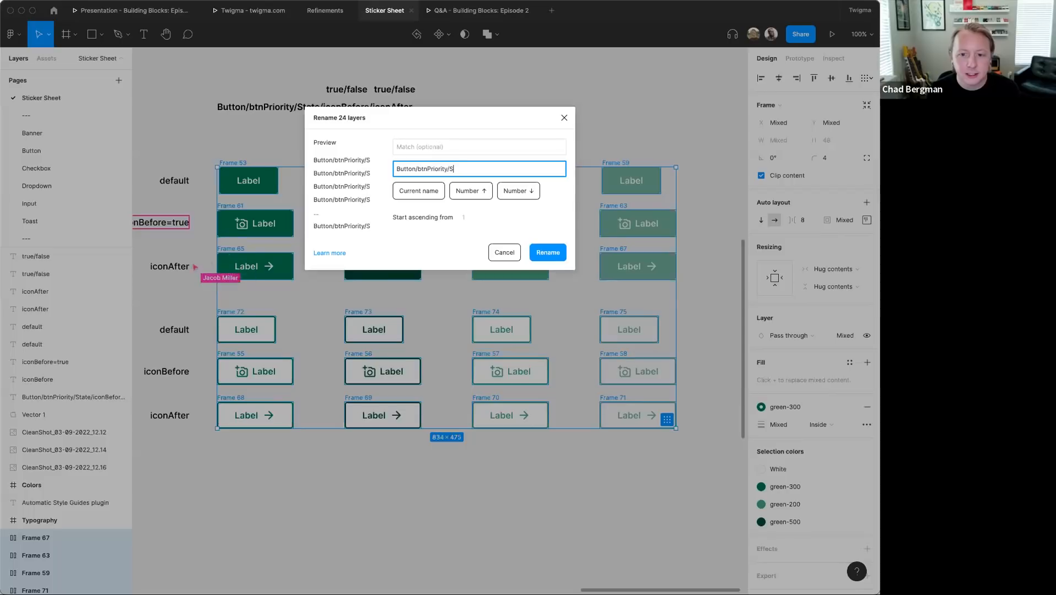
pyautogui.write('tate/i')
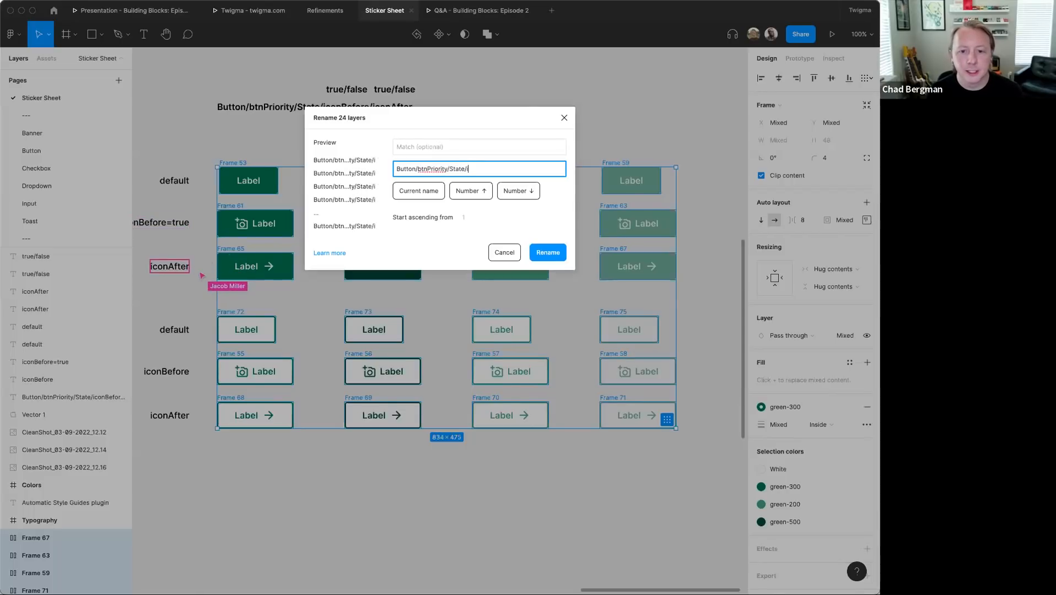
# - Complete the new name with "iconB/iconA" after "State/" and apply the rename to all 24 button frames
pyautogui.write('conVBe')
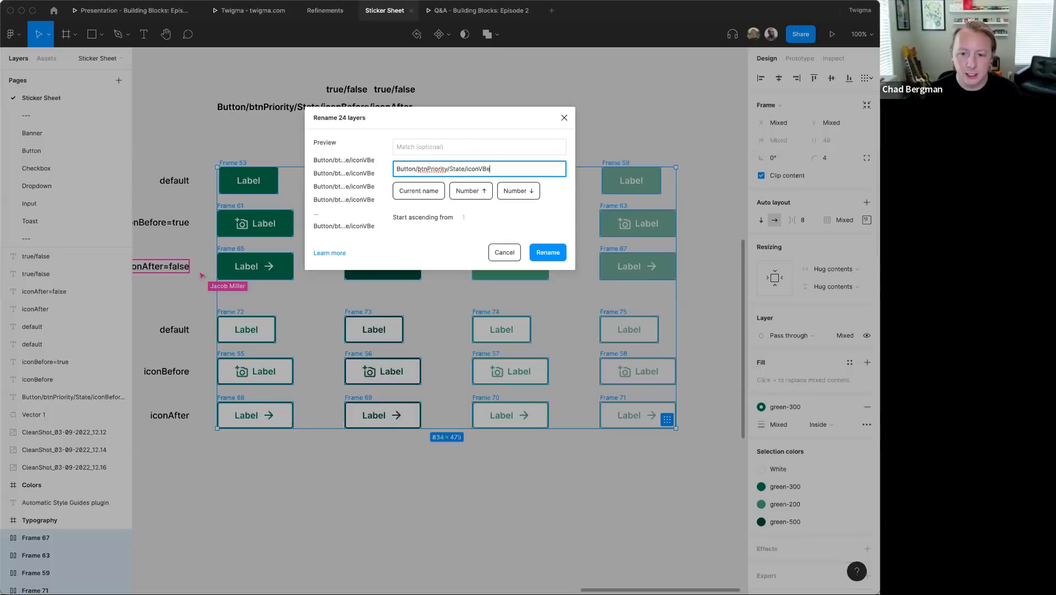
pyautogui.press('BackSpace')
pyautogui.press('BackSpace')
pyautogui.press('BackSpace')
pyautogui.press('BackSpace')
pyautogui.press('BackSpace')
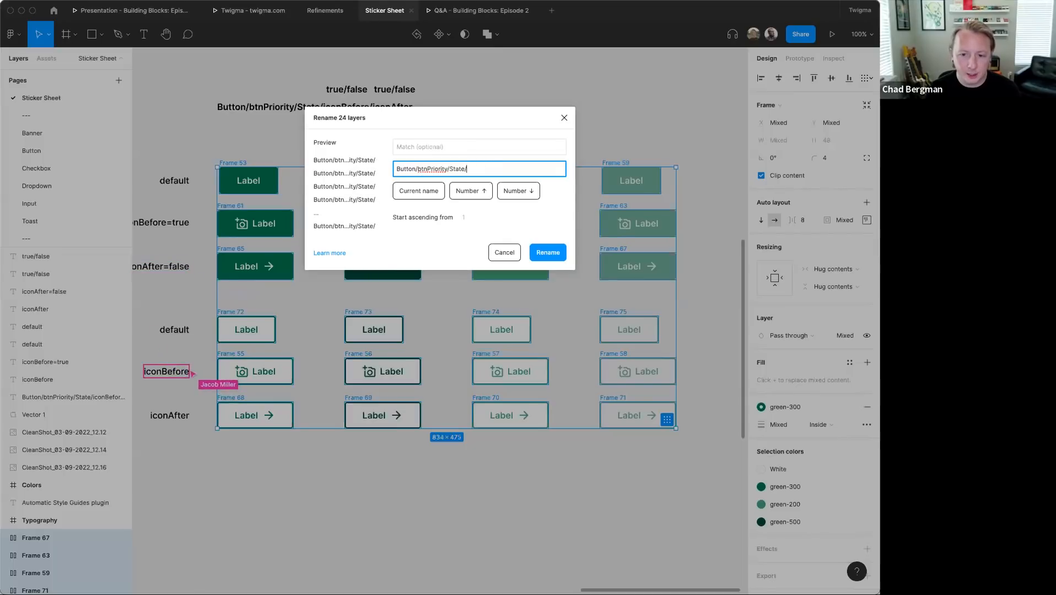
pyautogui.write('ico')
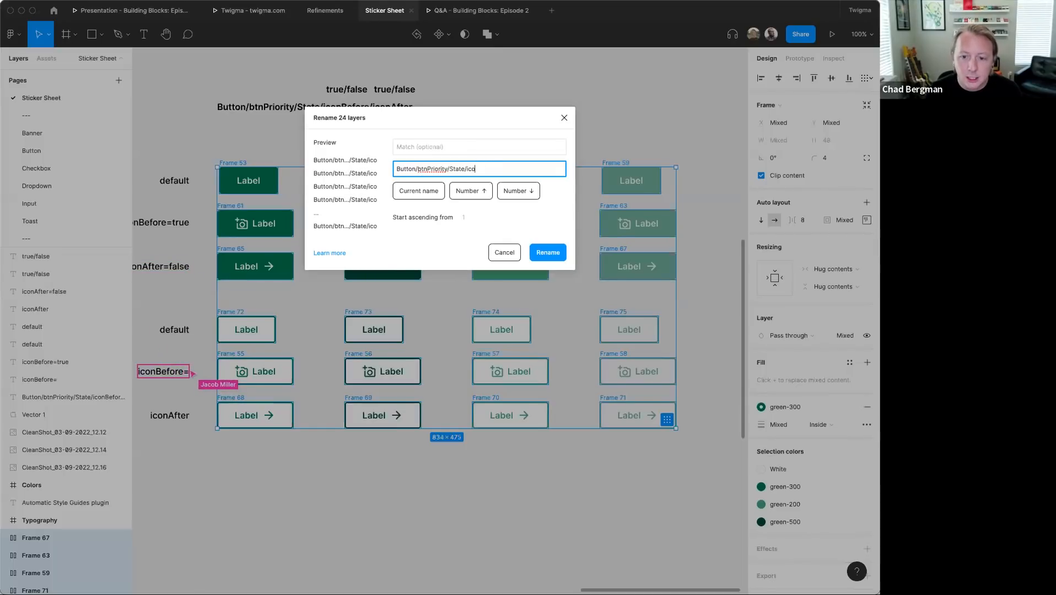
pyautogui.write('nB')
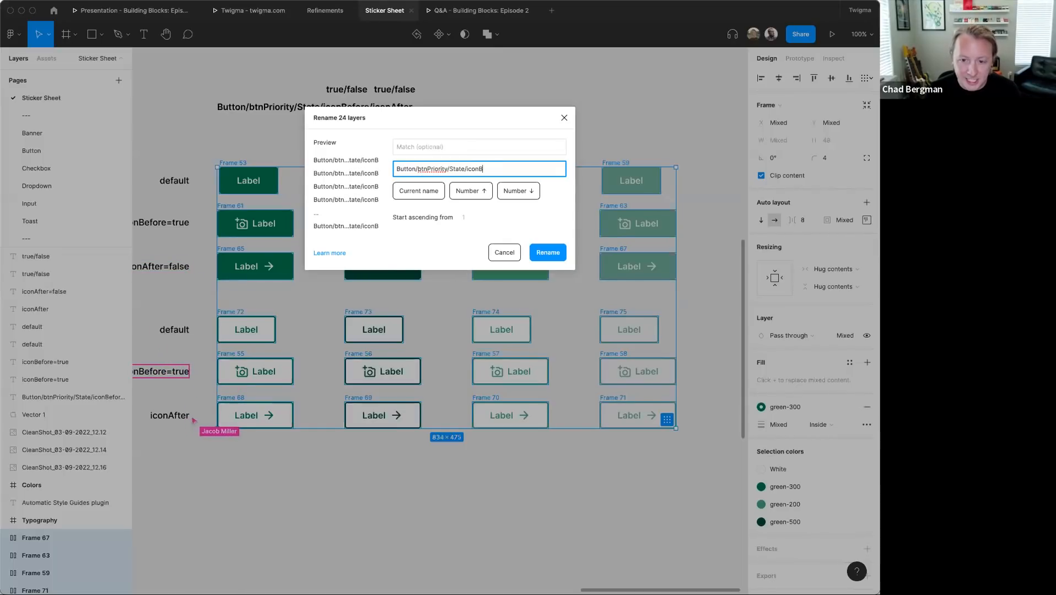
pyautogui.write('/iconA')
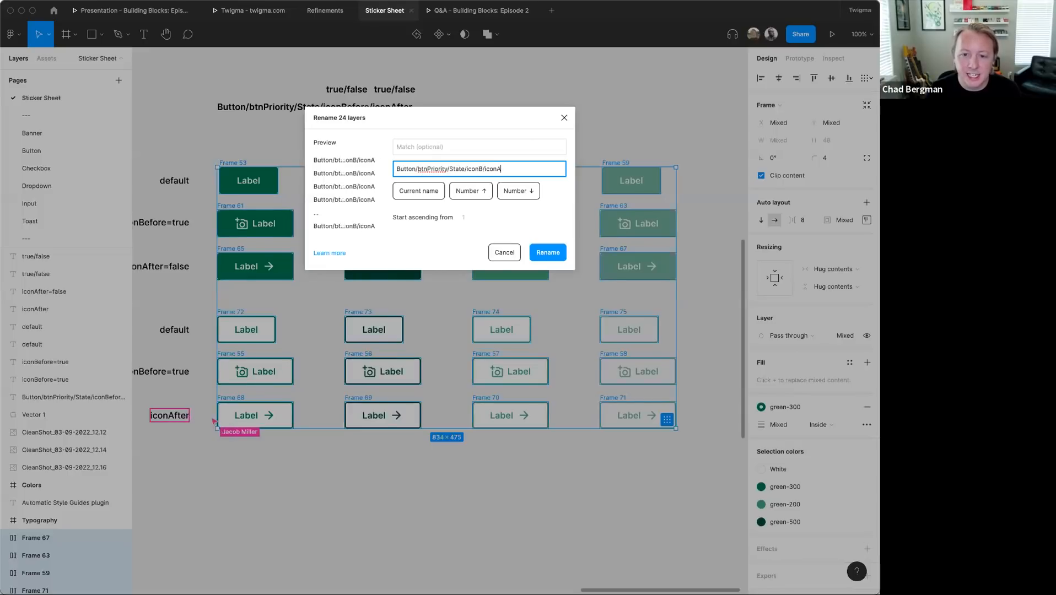
pyautogui.click(548, 252)
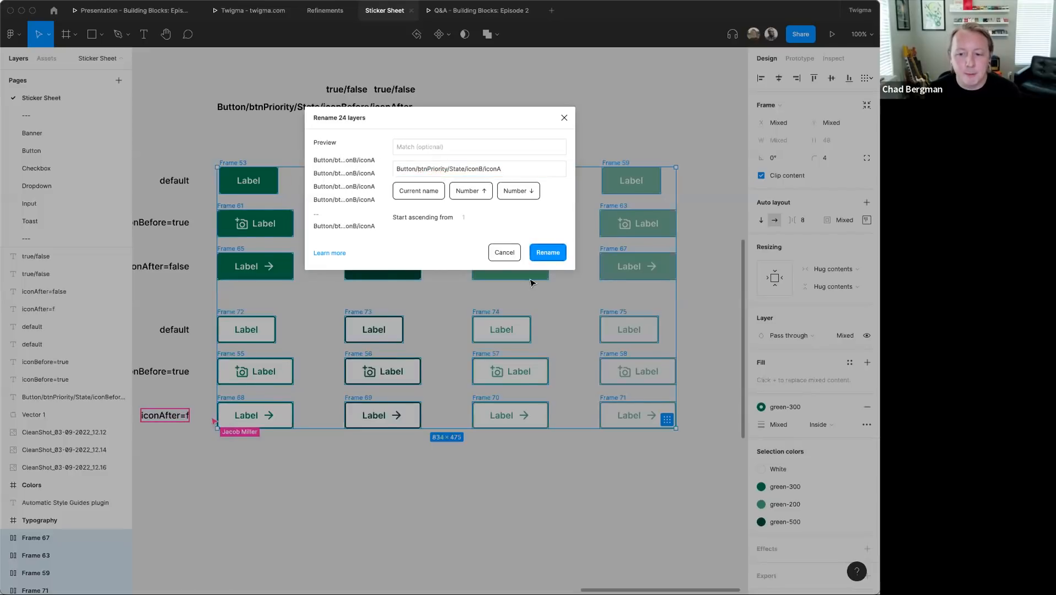
pyautogui.click(411, 482)
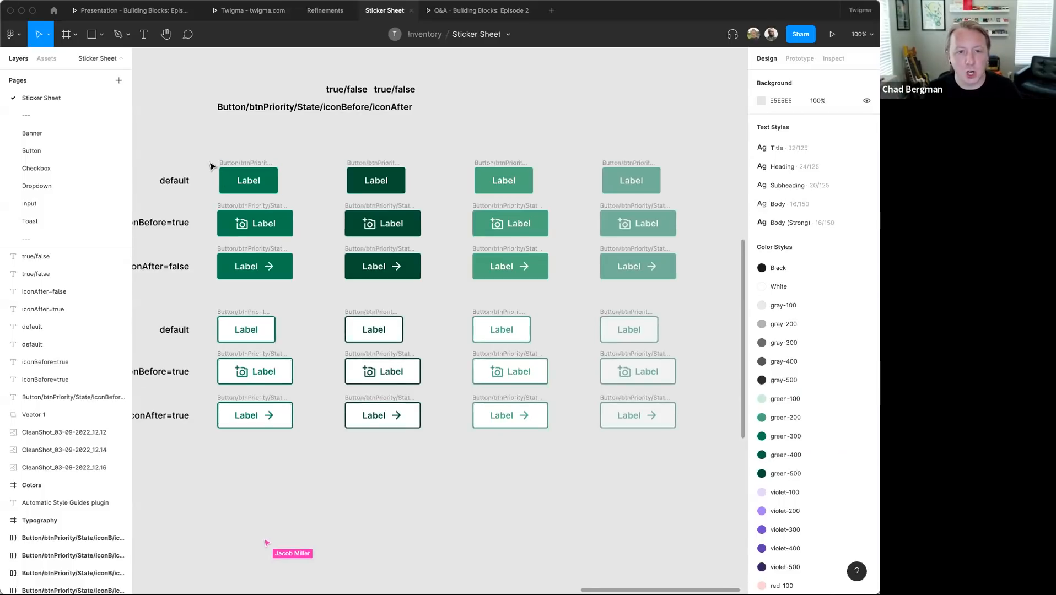
# - Batch rename the twelve filled primary buttons, replacing "btnPriority" in their names with "primary"
pyautogui.scroll(-2, 211, 165)
pyautogui.hscroll(-1, 212, 166)
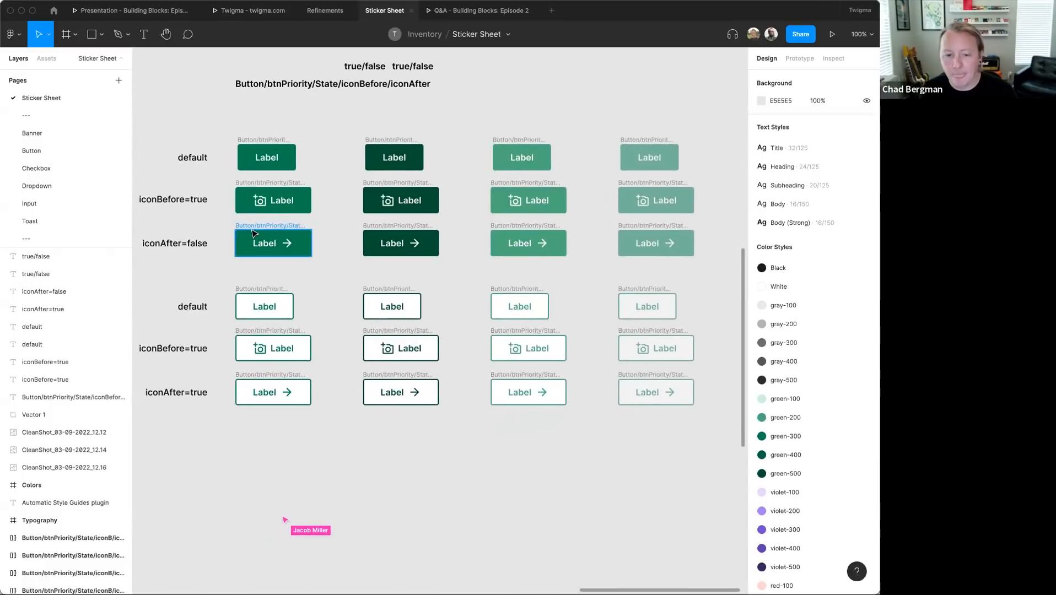
pyautogui.scroll(2, 151, 117)
pyautogui.hscroll(1, 151, 118)
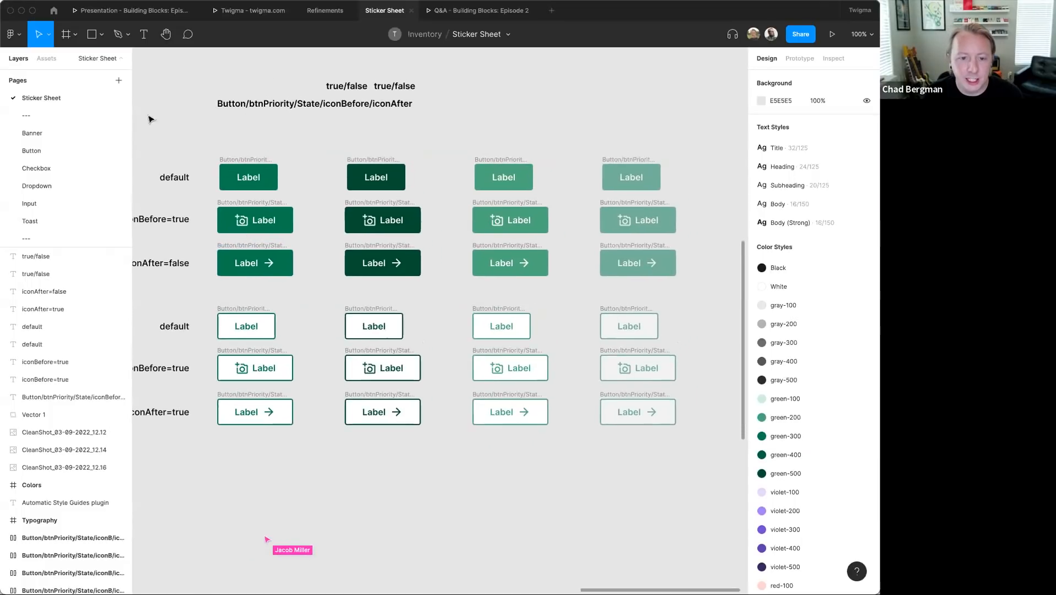
pyautogui.moveTo(211, 137); pyautogui.dragTo(701, 295)
pyautogui.press('super+r')
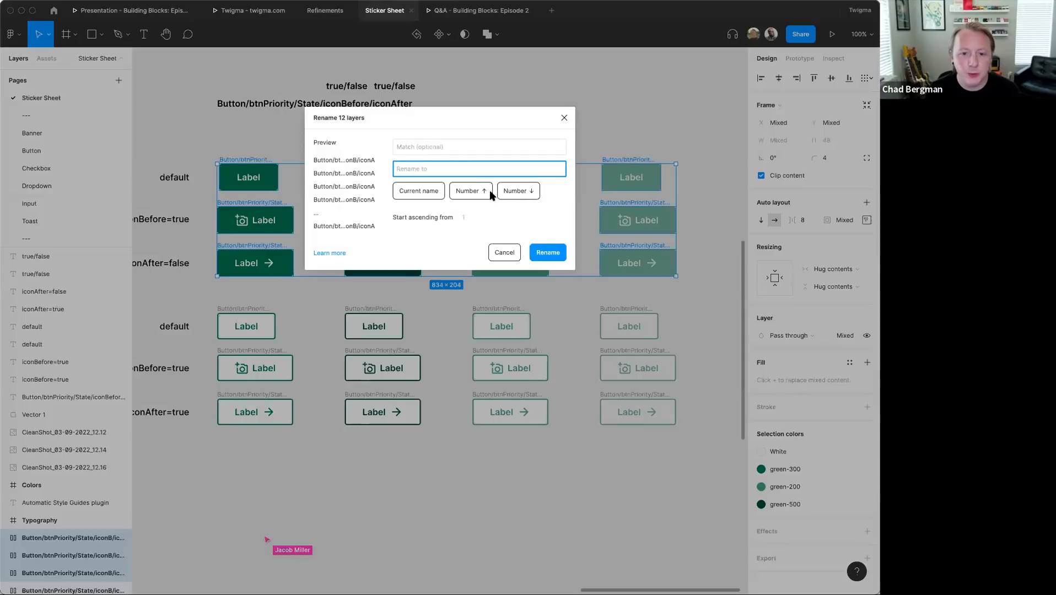
pyautogui.click(423, 146)
pyautogui.write('btn')
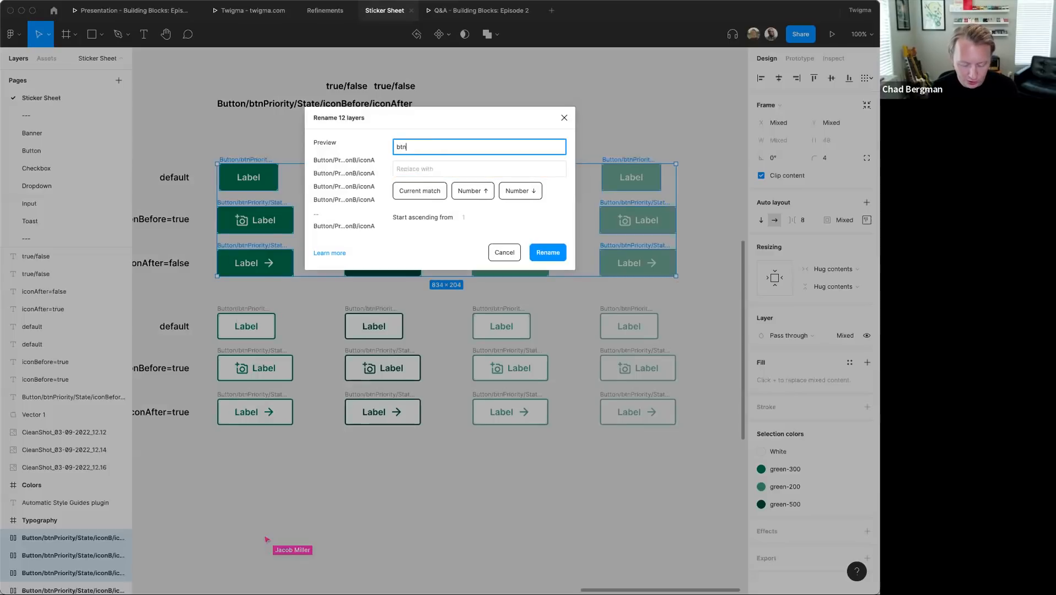
pyautogui.write('Priority')
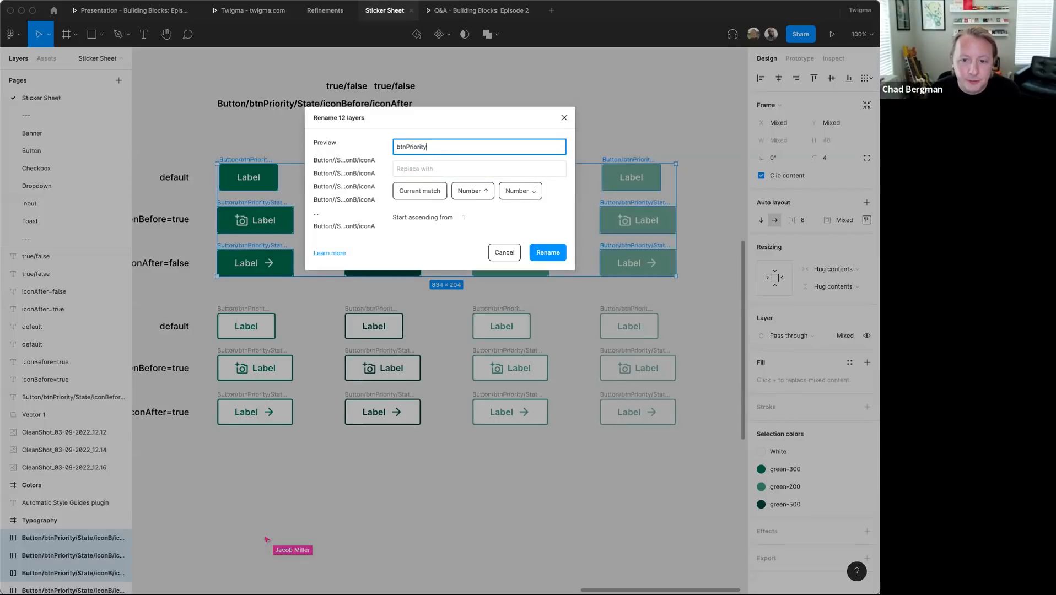
pyautogui.press('Tab')
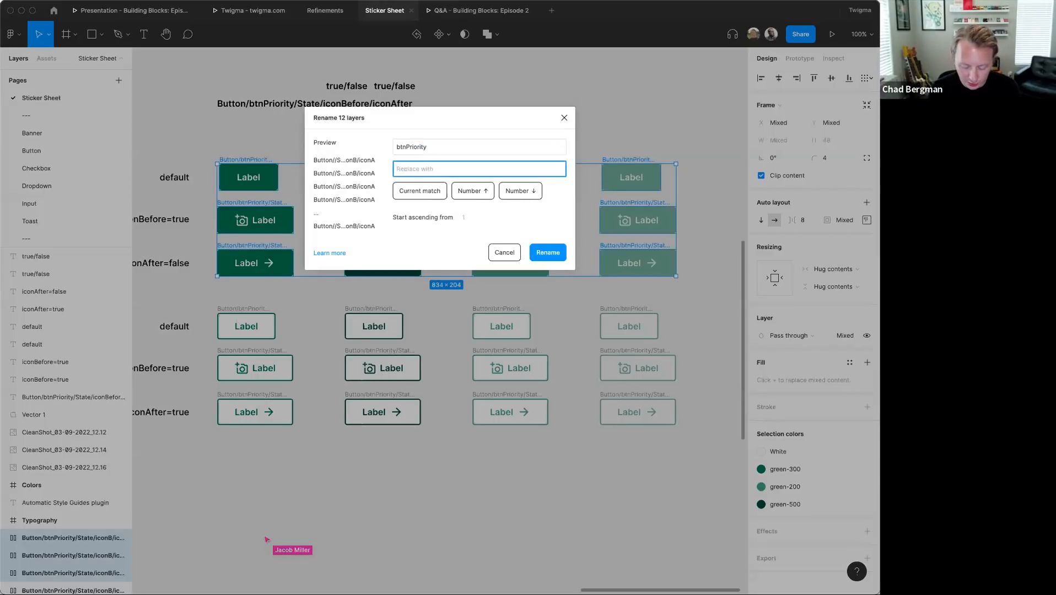
pyautogui.write('primary')
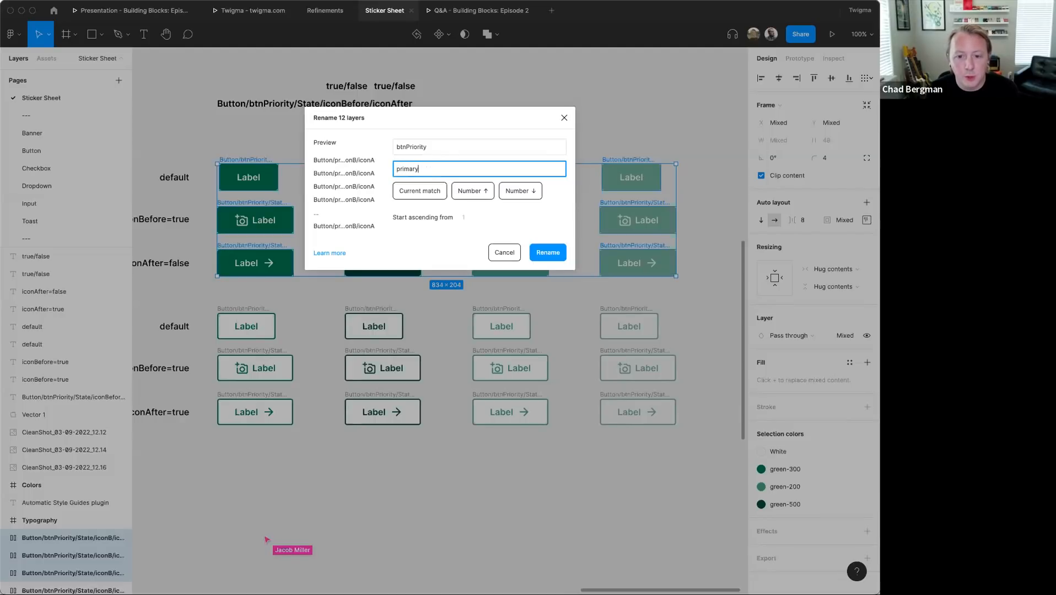
pyautogui.click(547, 253)
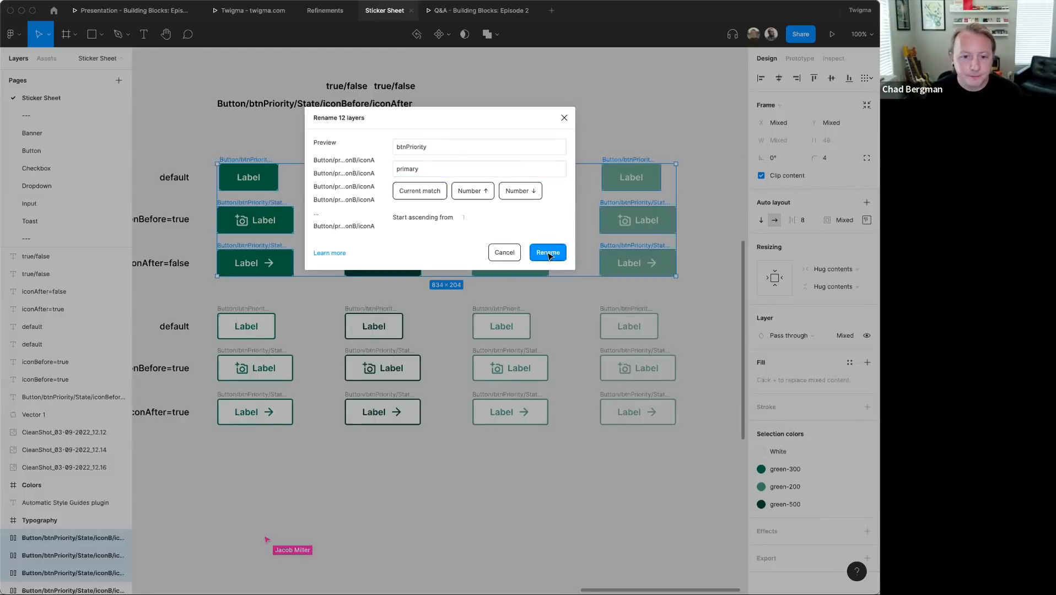
# - Batch rename the twelve outlined secondary buttons, replacing "btnPriority" in their names with "secondary"
pyautogui.moveTo(208, 299); pyautogui.dragTo(677, 453)
pyautogui.hscroll(1, 700, 457)
pyautogui.press('super+r')
pyautogui.click(427, 145)
pyautogui.write('btnPriority')
pyautogui.press('Tab')
pyautogui.write('seconda')
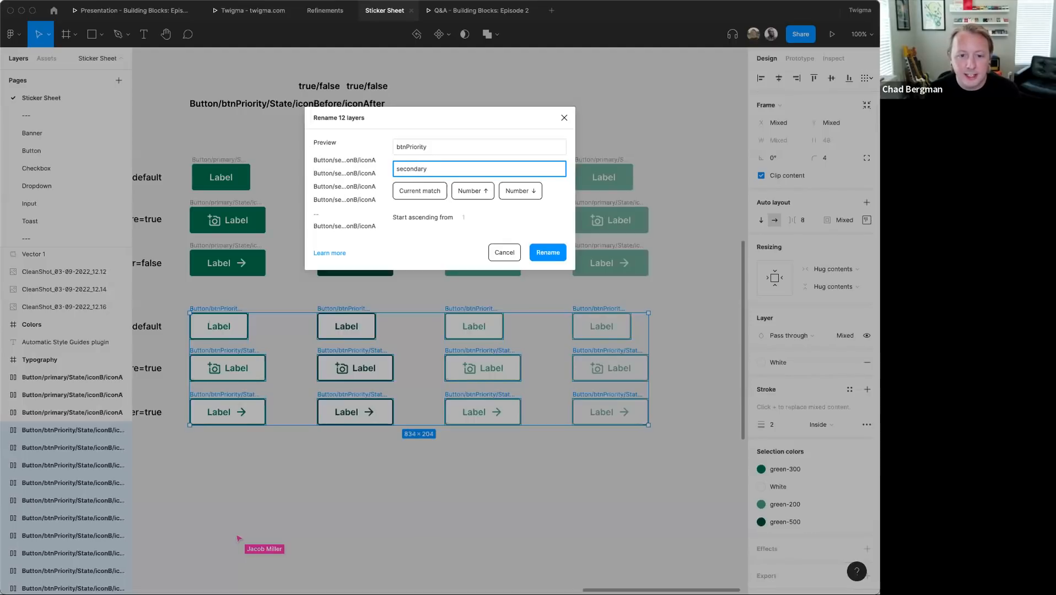
pyautogui.click(548, 253)
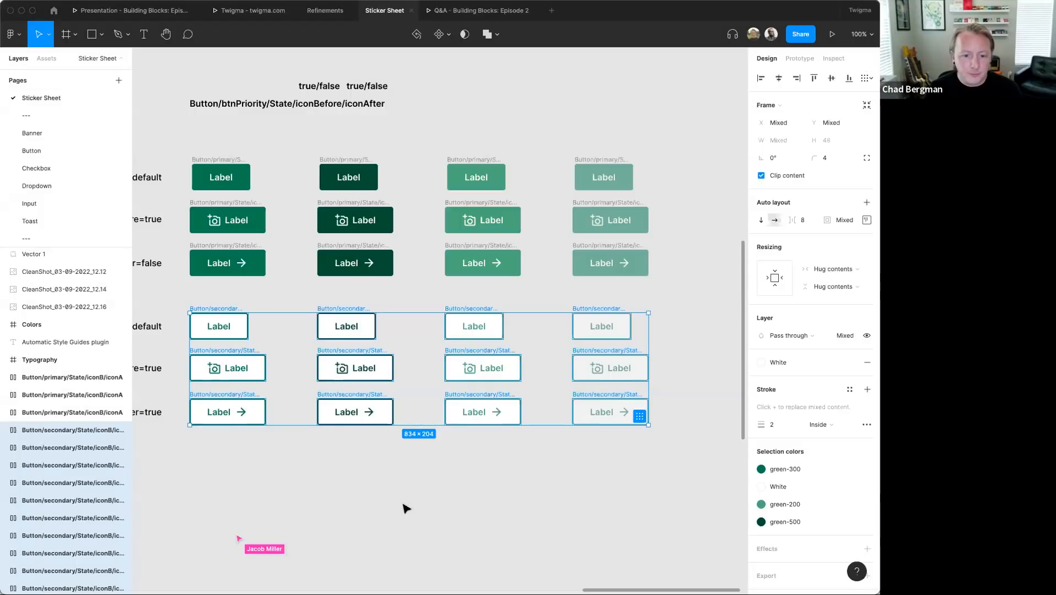
# - Batch rename the six default-state buttons in the first column, replacing "State" in their names with "default"
pyautogui.moveTo(172, 138); pyautogui.dragTo(296, 443)
pyautogui.press('super+r')
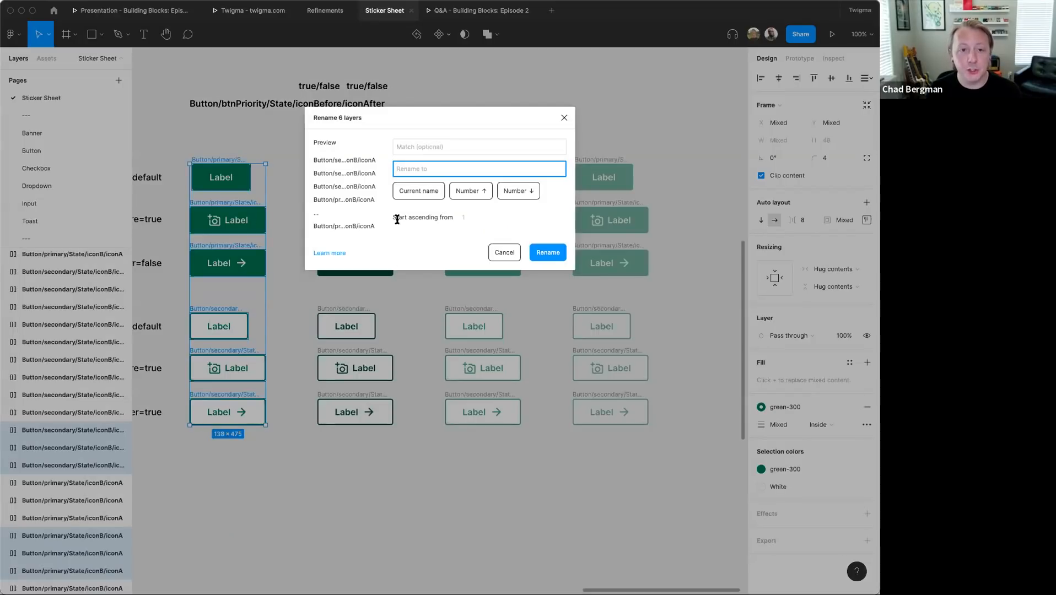
pyautogui.click(414, 146)
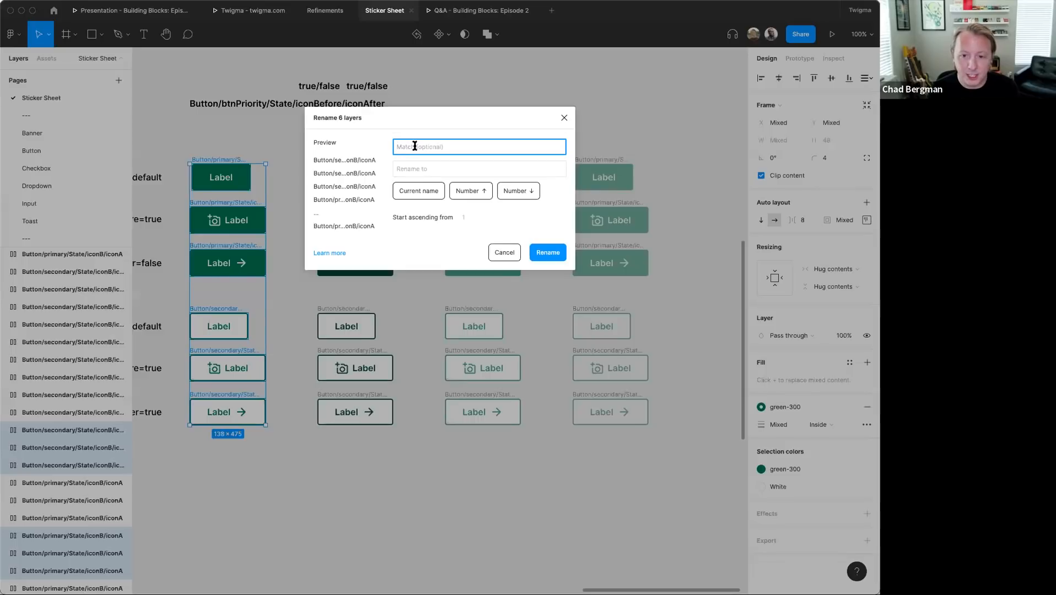
pyautogui.write('State')
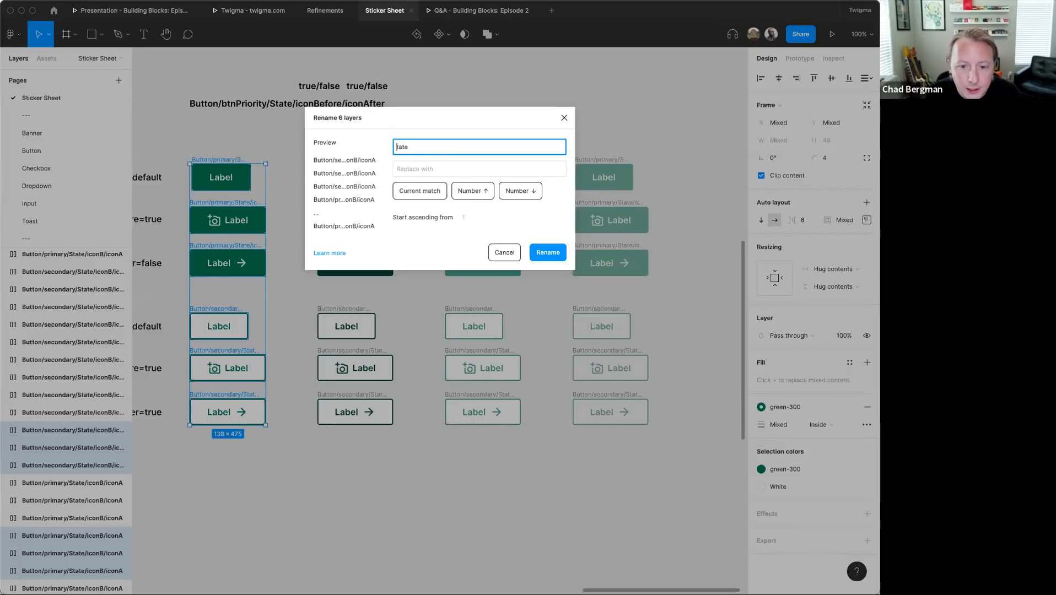
pyautogui.press('Escape')
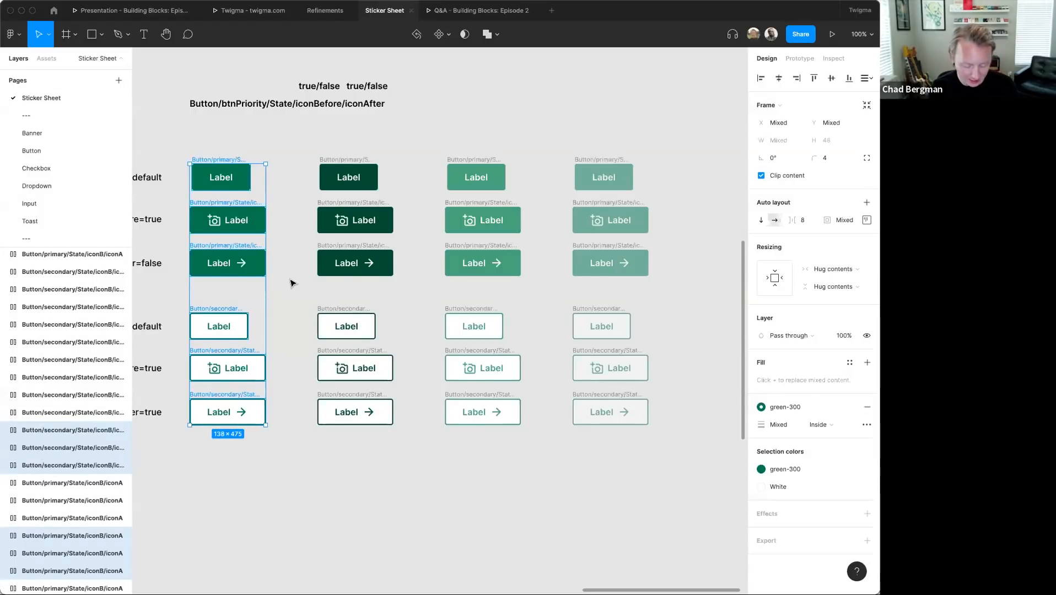
pyautogui.press('super+r')
pyautogui.hotkey('shift', 'Tab')
pyautogui.write('S')
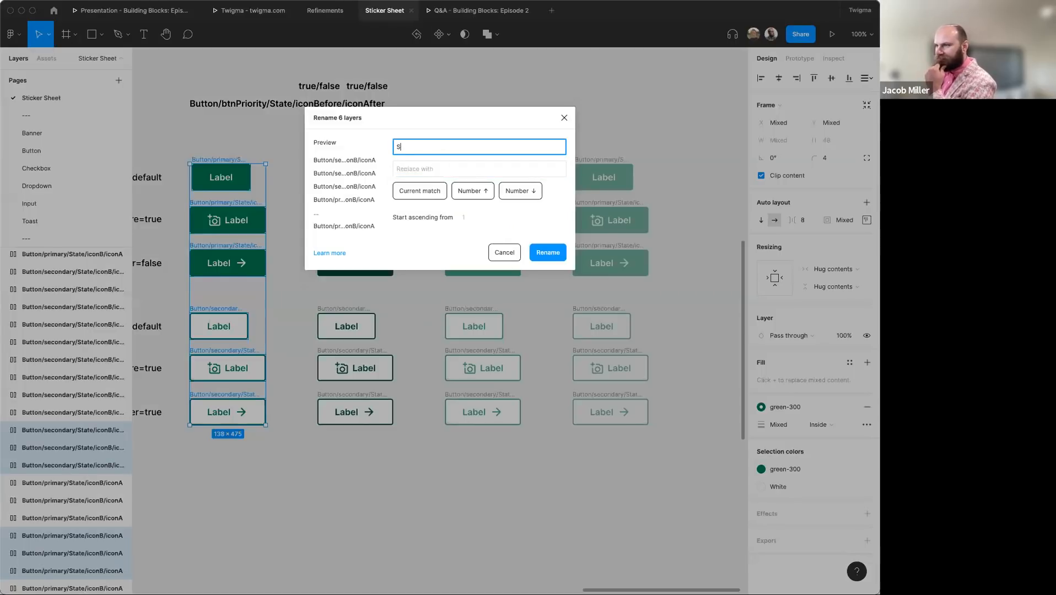
pyautogui.click(479, 169)
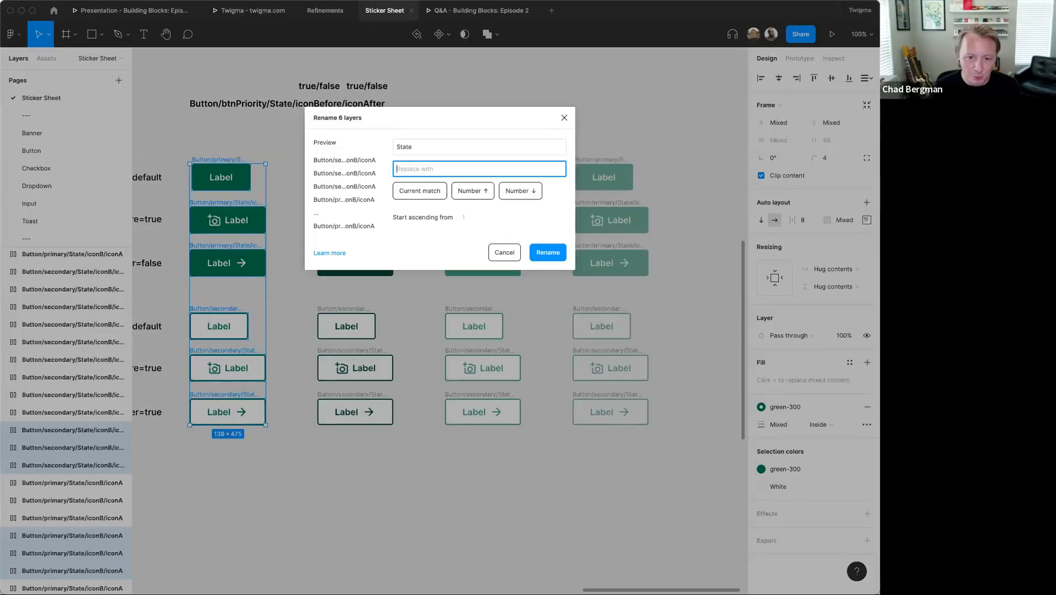
pyautogui.write('default')
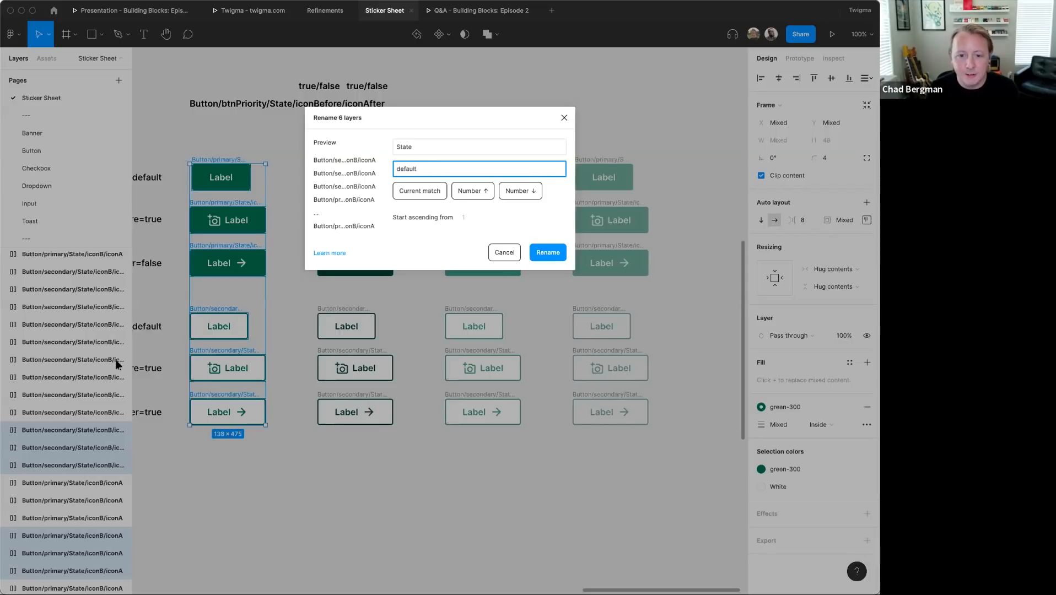
pyautogui.click(547, 252)
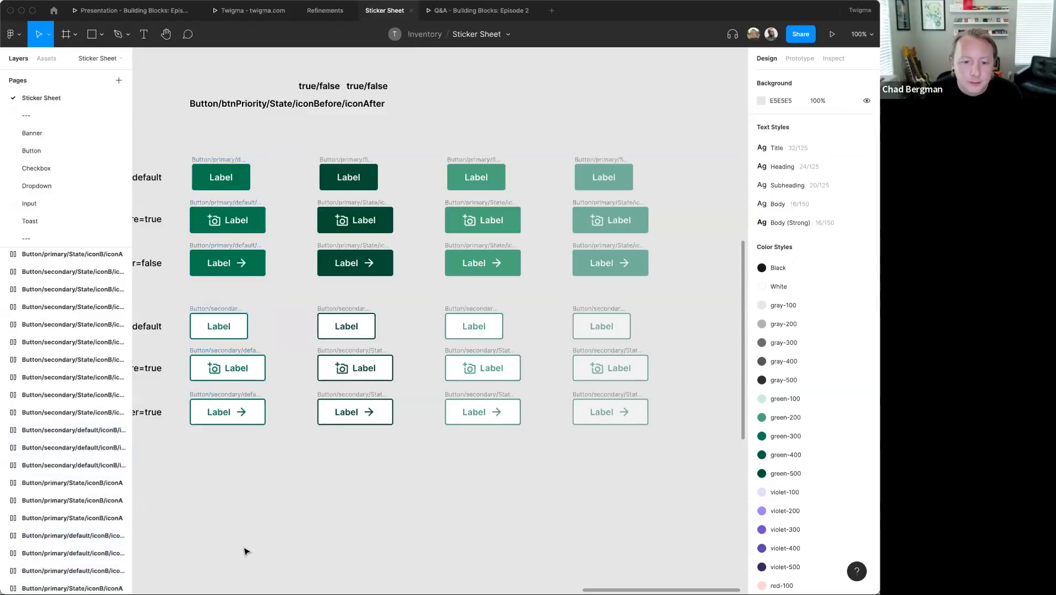
# - Batch rename the six darkest buttons in the second column, replacing "State" in their names with "hover"
pyautogui.moveTo(308, 144); pyautogui.dragTo(414, 462)
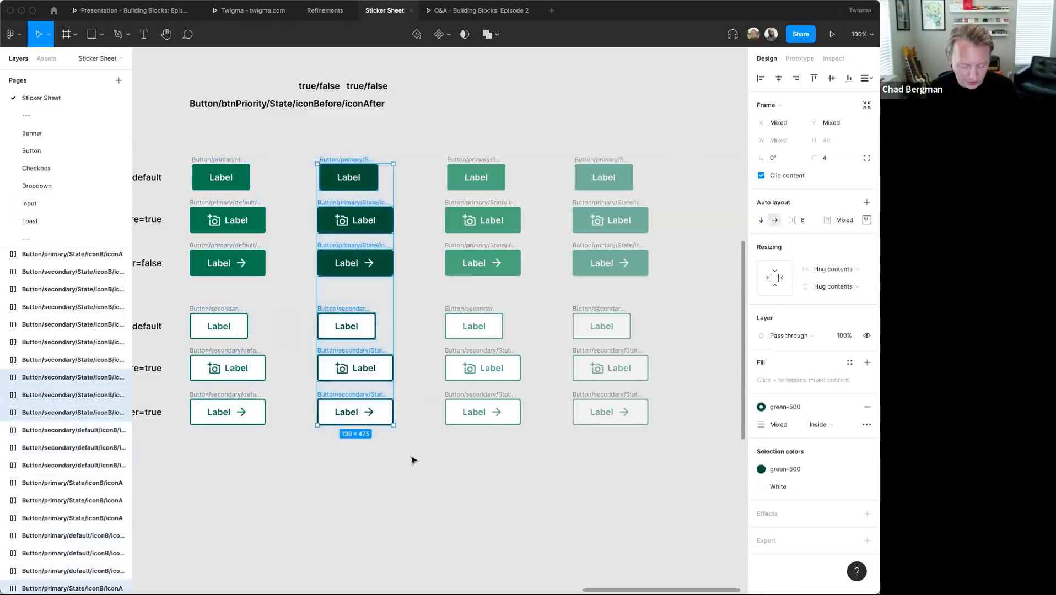
pyautogui.press('super+r')
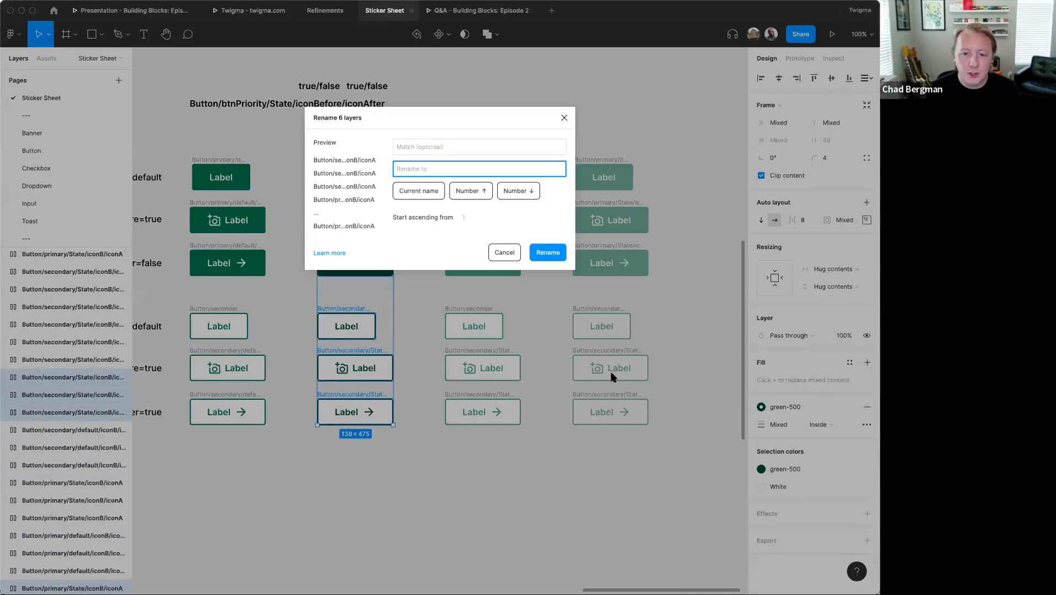
pyautogui.hotkey('shift', 'Tab')
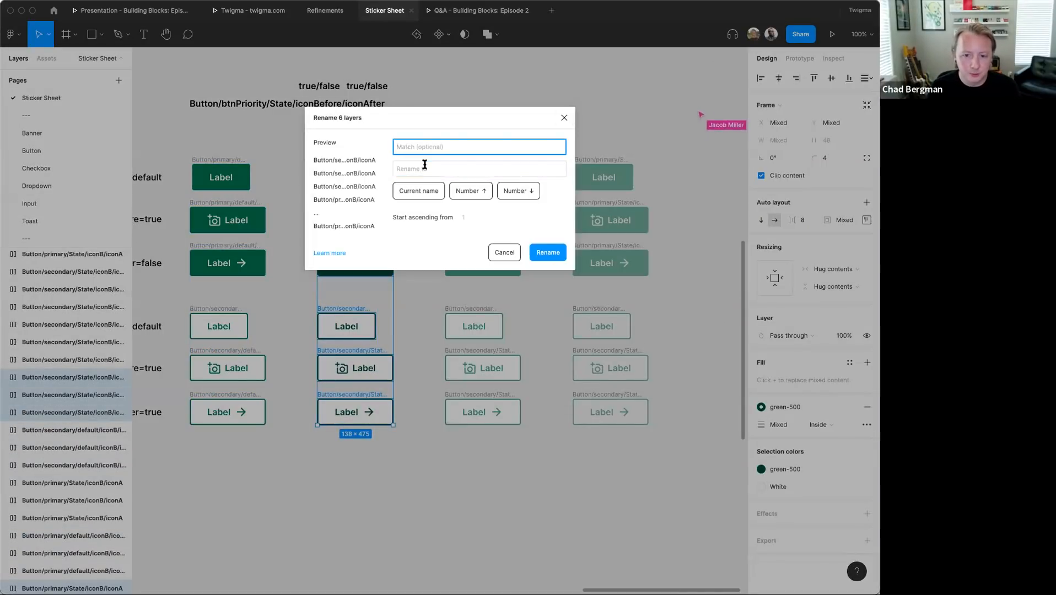
pyautogui.write('State')
pyautogui.press('Tab')
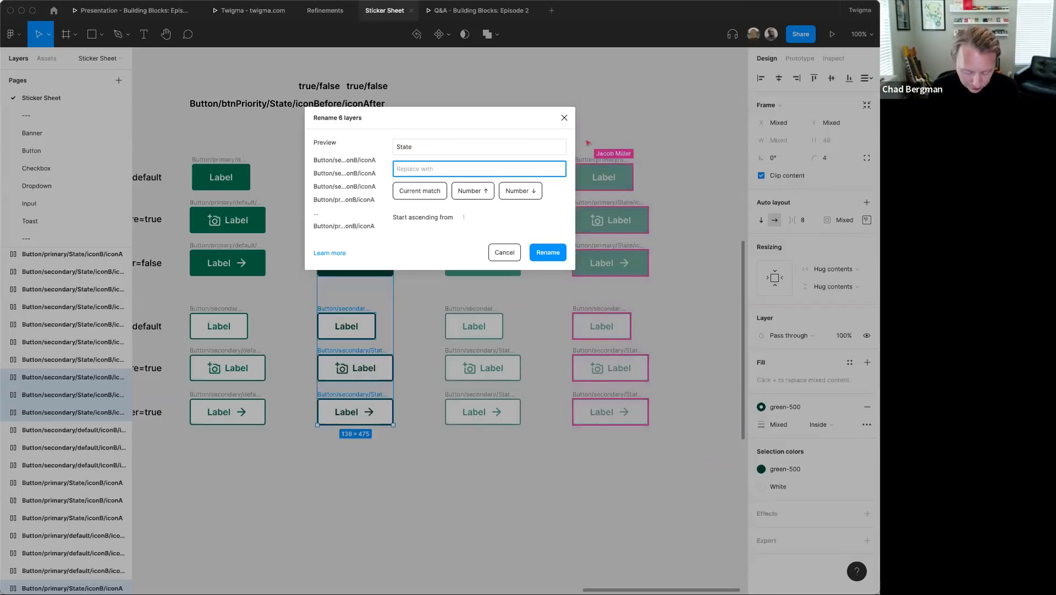
pyautogui.write('hover')
pyautogui.click(548, 253)
# - Batch rename the six lighter green buttons in the third column, replacing "State" in their names with "active"
pyautogui.moveTo(420, 137); pyautogui.dragTo(541, 468)
pyautogui.press('super+r')
pyautogui.click(417, 144)
pyautogui.write('SA')
pyautogui.press('Tab')
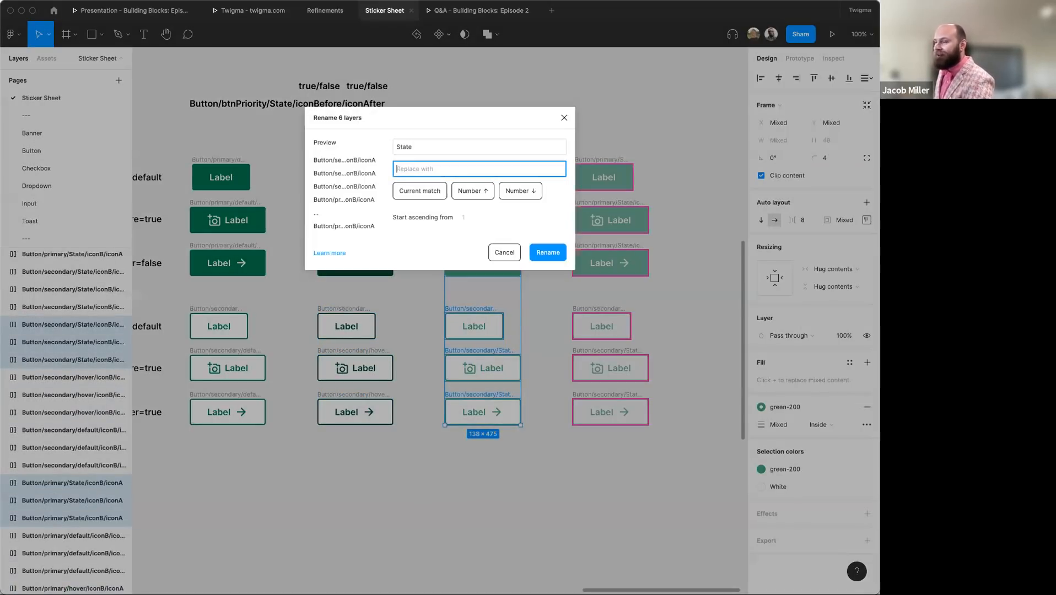
pyautogui.write('active')
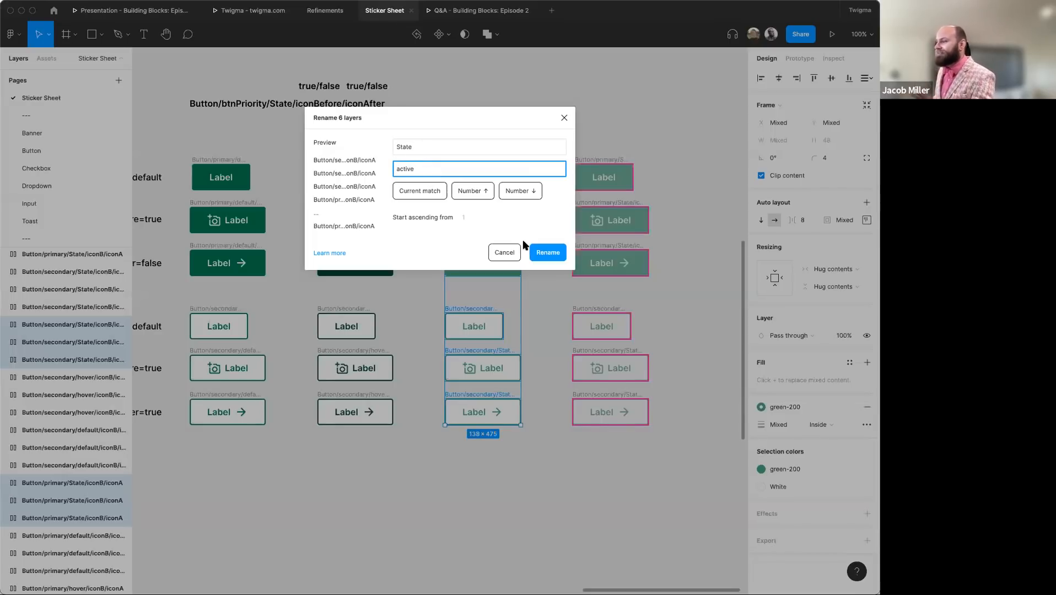
pyautogui.click(548, 254)
# - Batch rename the six faded buttons in the fourth column, replacing "State" in their names with "disabled"
pyautogui.hscroll(3, 552, 490)
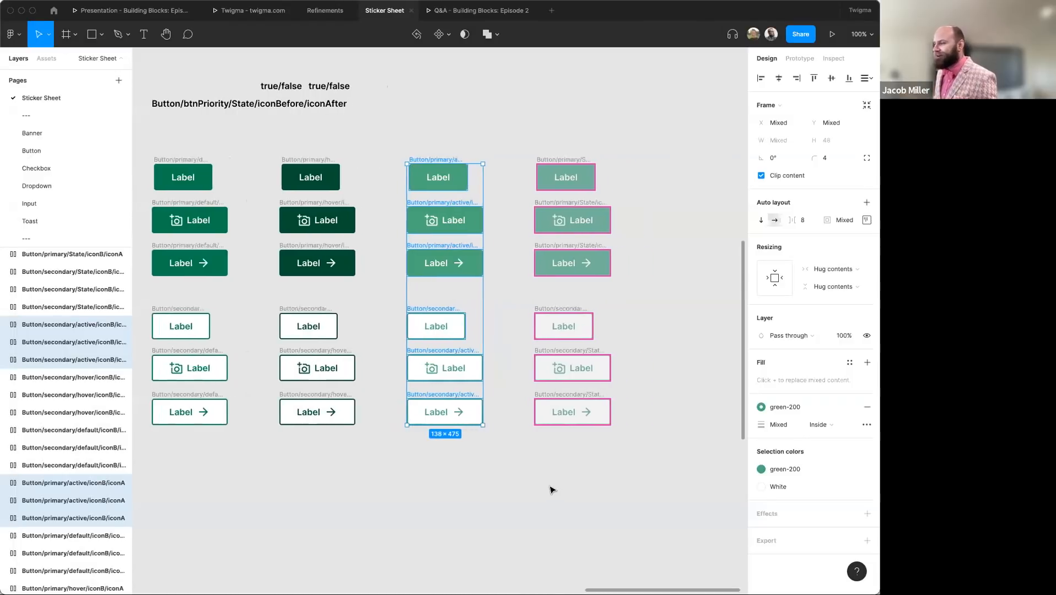
pyautogui.moveTo(522, 128); pyautogui.dragTo(653, 479)
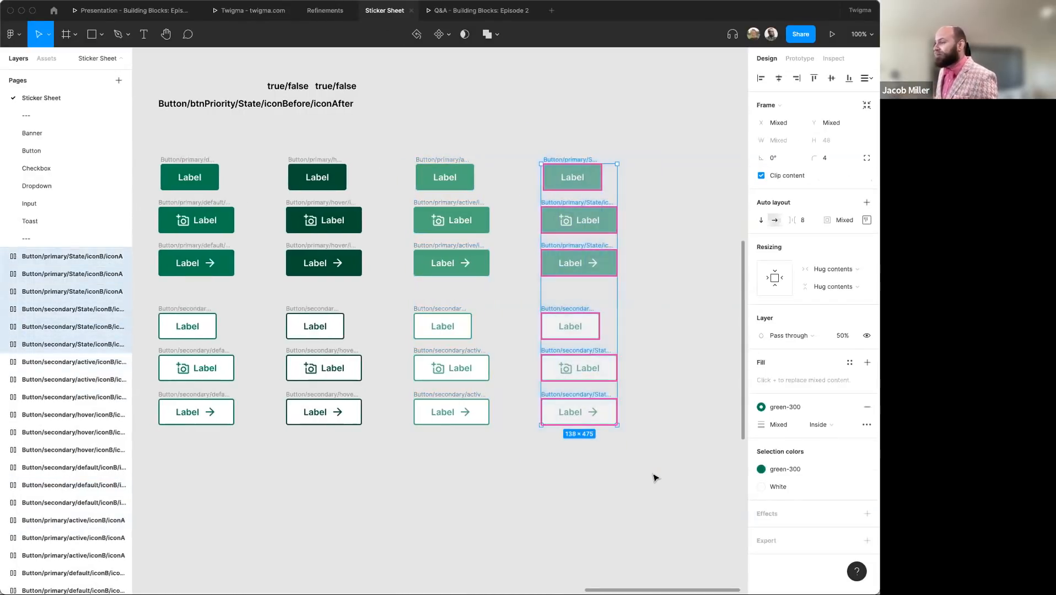
pyautogui.press('super+r')
pyautogui.click(403, 145)
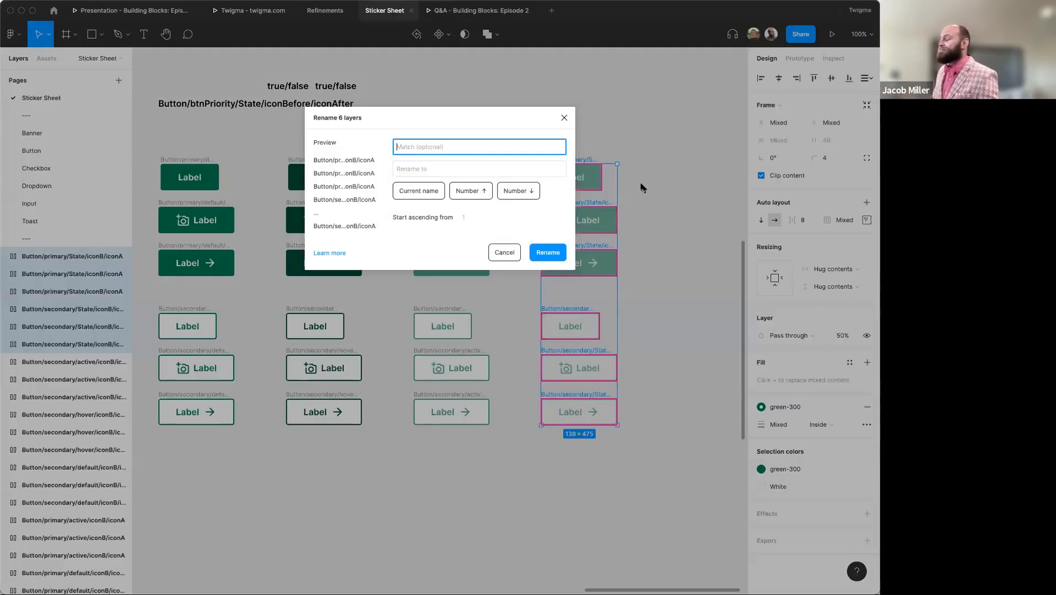
pyautogui.write('State')
pyautogui.press('Tab')
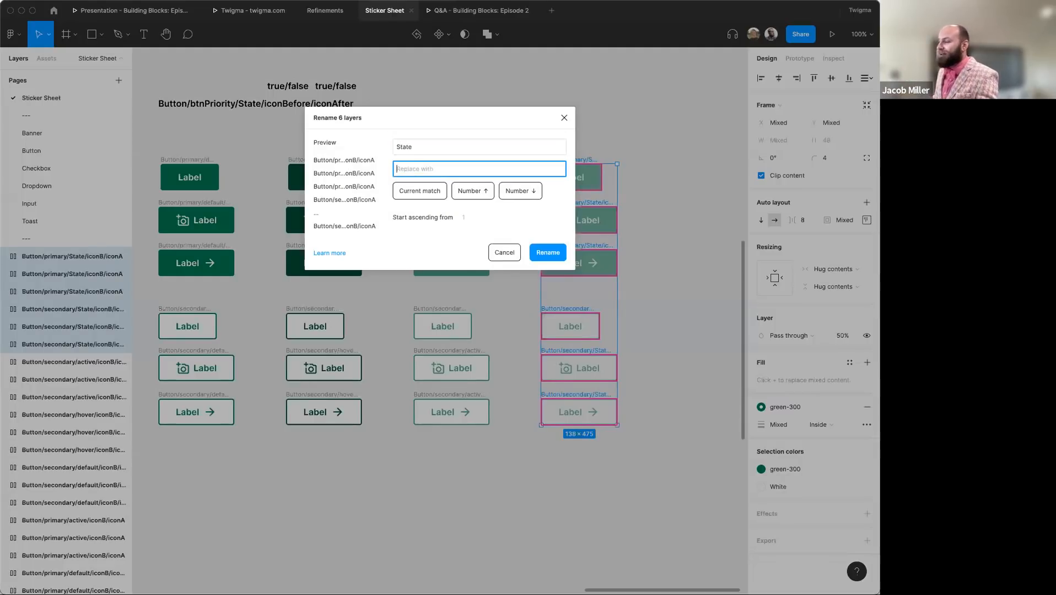
pyautogui.write('disabled')
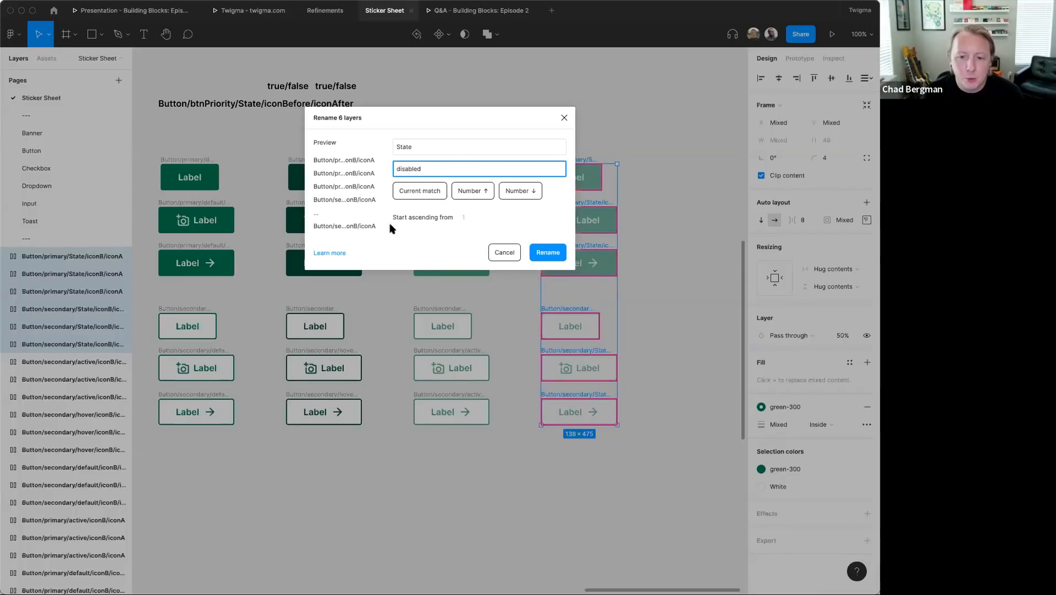
pyautogui.click(544, 257)
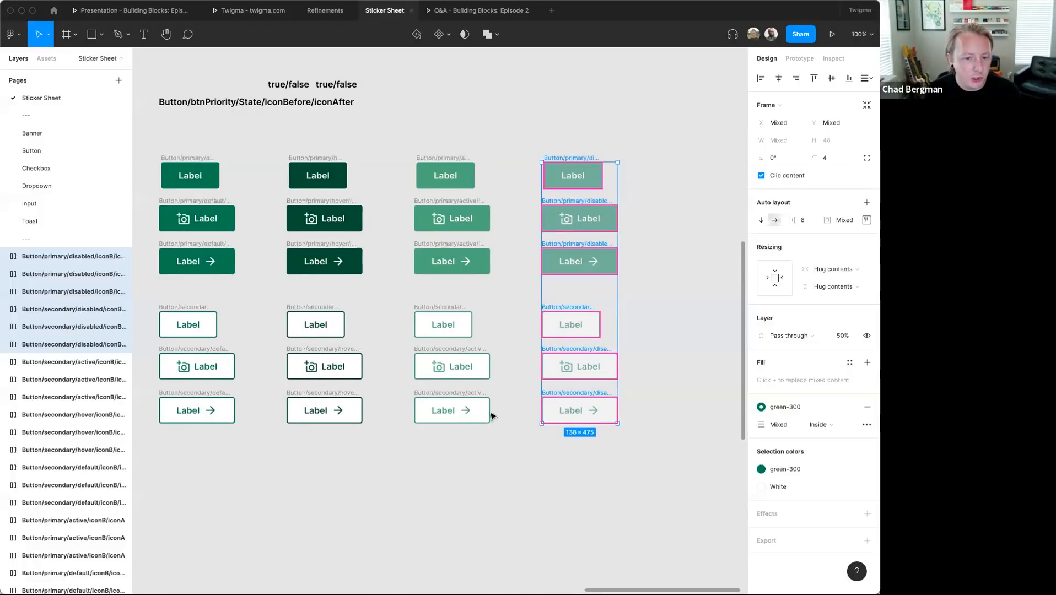
pyautogui.click(496, 460)
pyautogui.hscroll(-2, 496, 460)
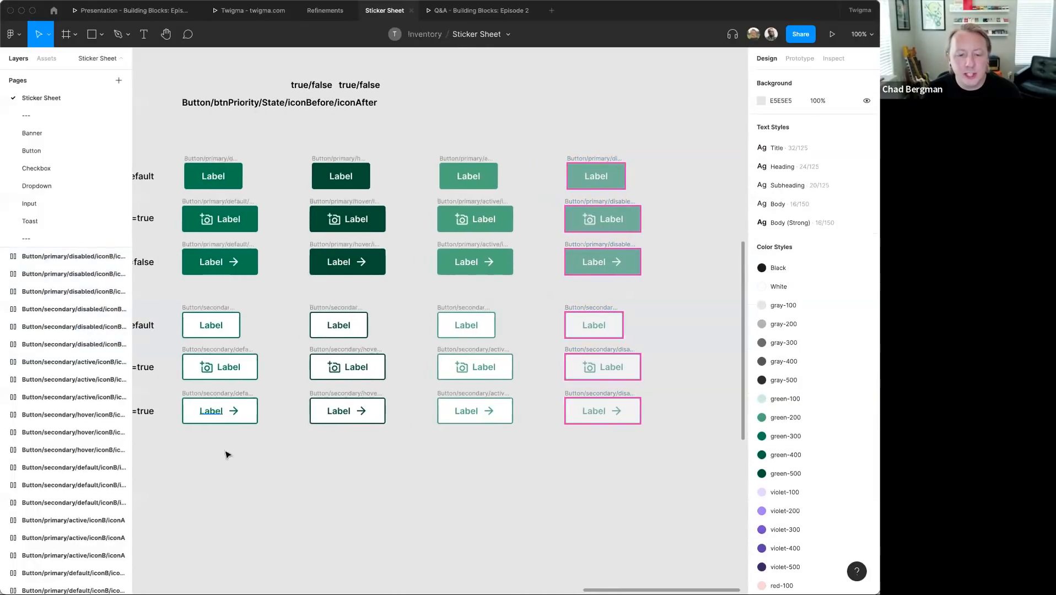
pyautogui.hscroll(-2, 517, 408)
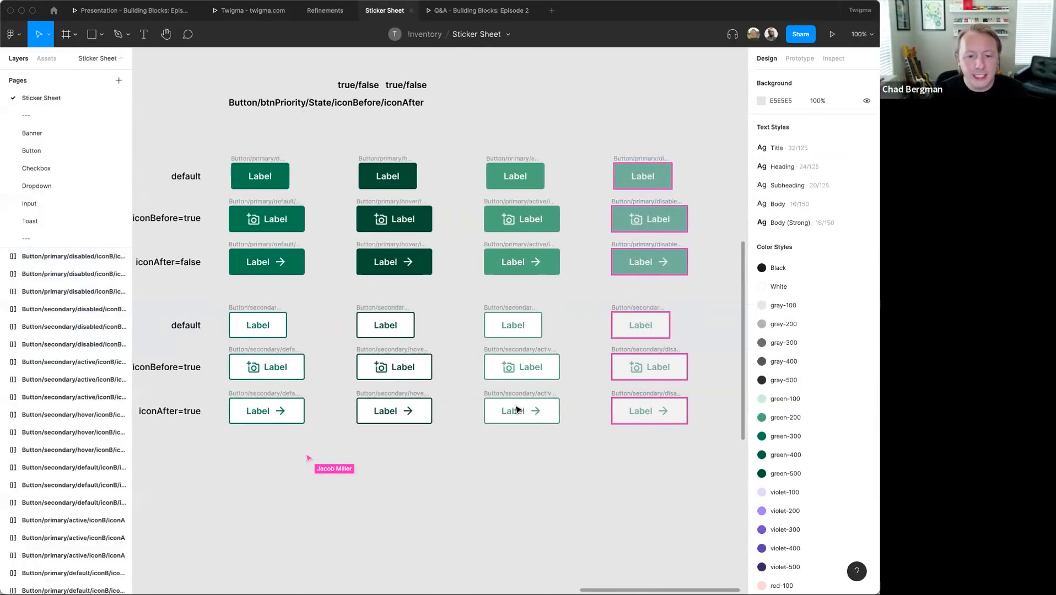
pyautogui.moveTo(212, 191); pyautogui.dragTo(520, 243)
pyautogui.click(334, 151)
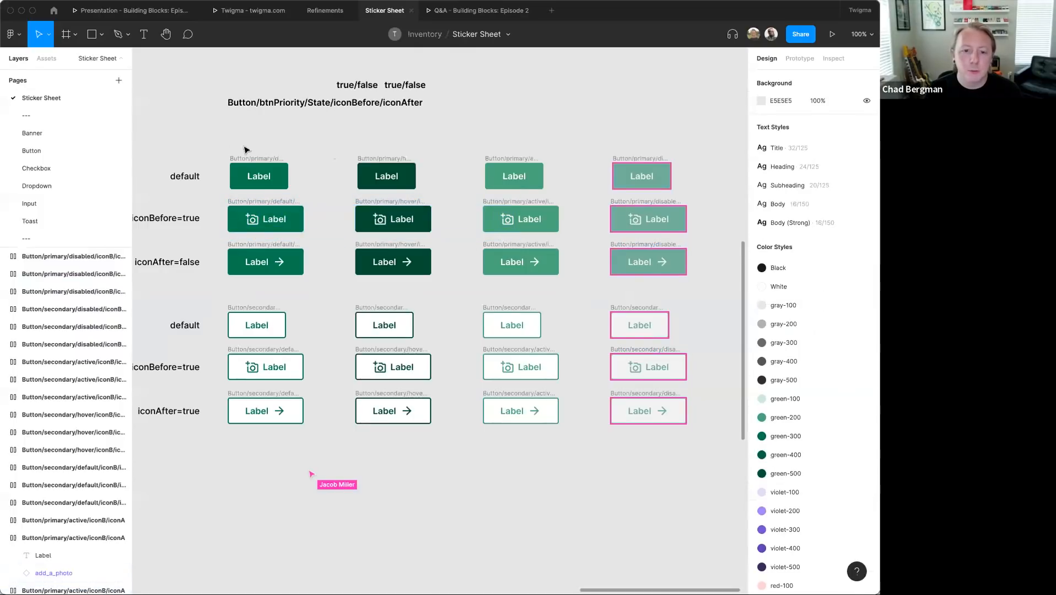
# - Batch rename the eight label-only buttons in both default rows, replacing "iconB" in their names with "false"
pyautogui.moveTo(222, 159); pyautogui.dragTo(694, 202)
pyautogui.moveTo(217, 295); pyautogui.dragTo(692, 347)
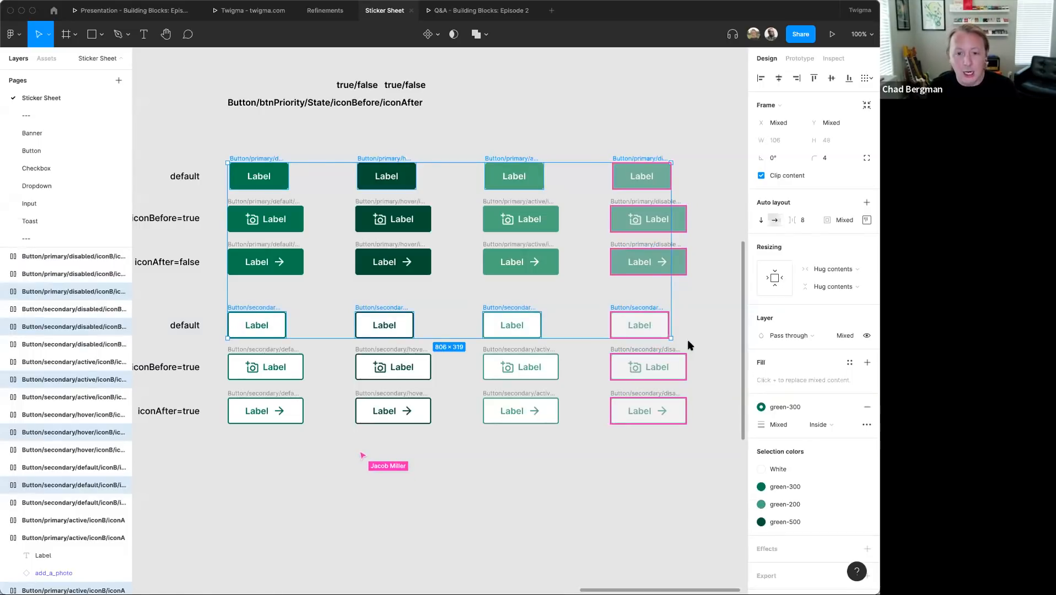
pyautogui.press('super+r')
pyautogui.write('icon')
pyautogui.click(479, 146)
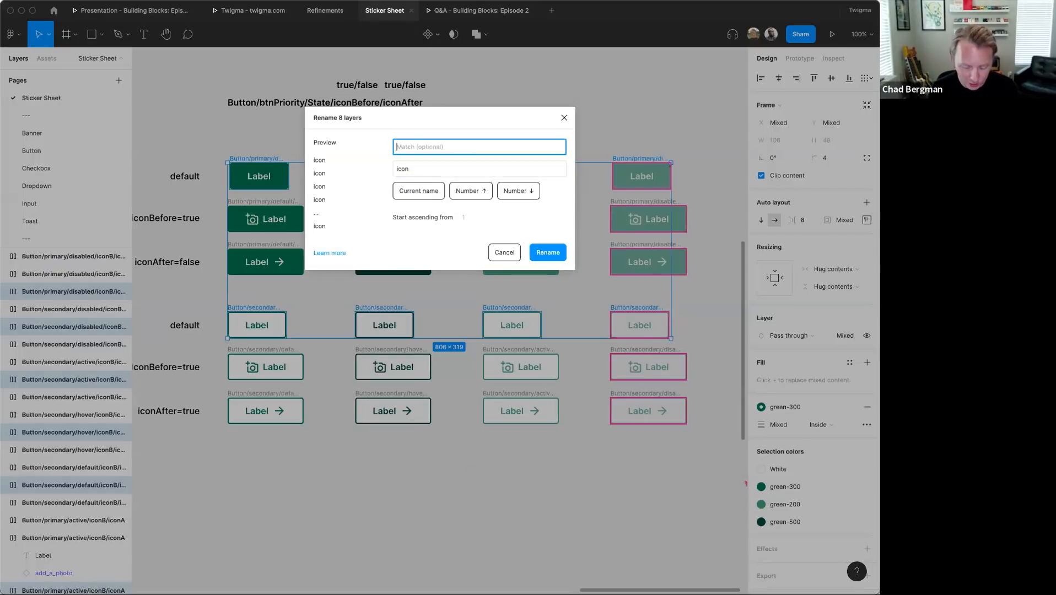
pyautogui.write('iconBefore')
pyautogui.press('Tab')
pyautogui.hotkey('shift', 'Tab')
pyautogui.press('BackSpace')
pyautogui.press('BackSpace')
pyautogui.press('BackSpace')
pyautogui.press('BackSpace')
pyautogui.press('BackSpace')
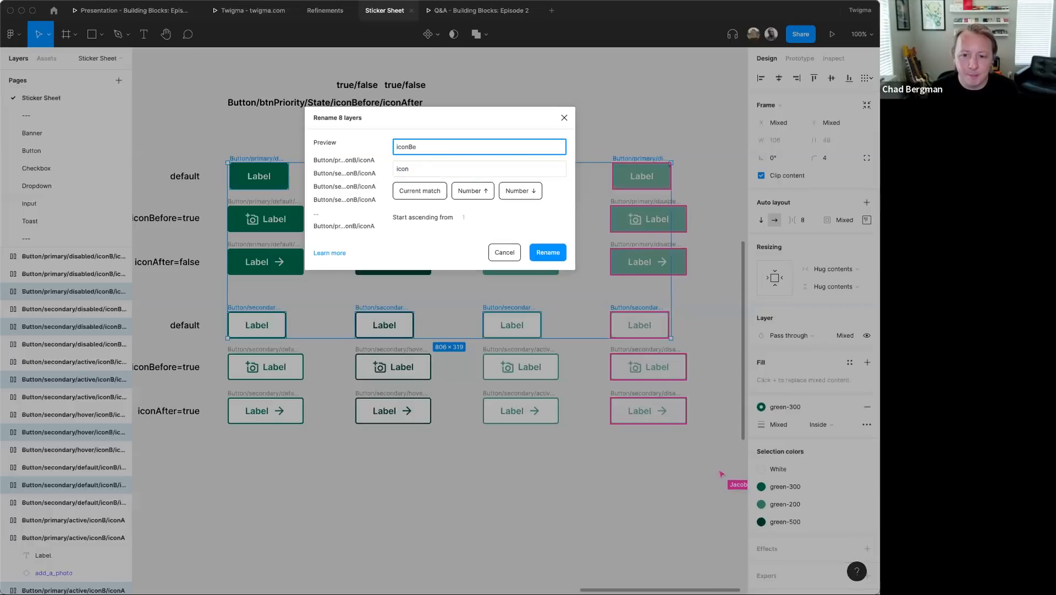
pyautogui.press('Tab')
pyautogui.write('false')
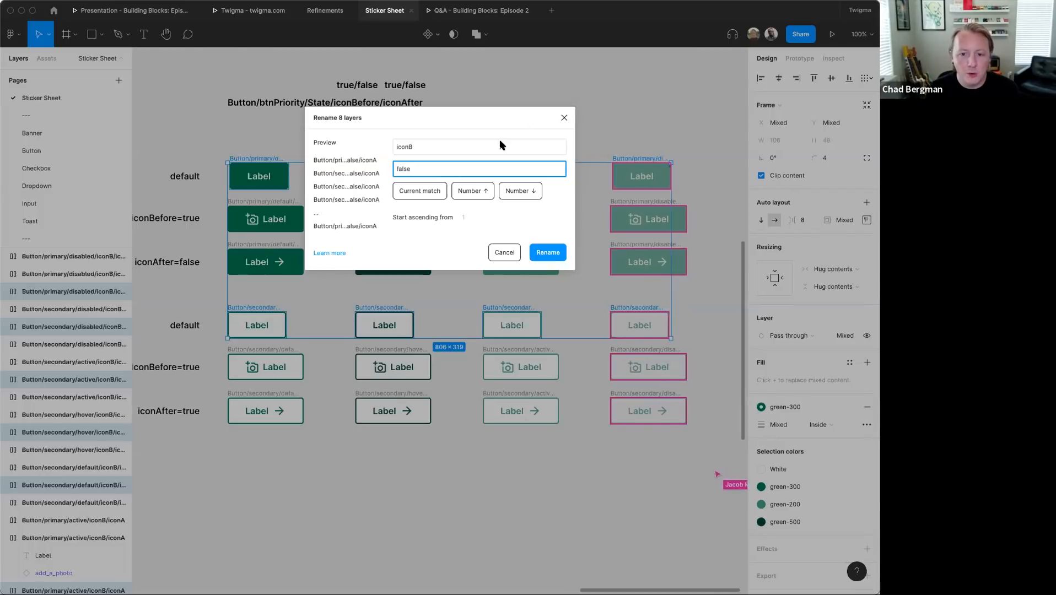
pyautogui.click(547, 253)
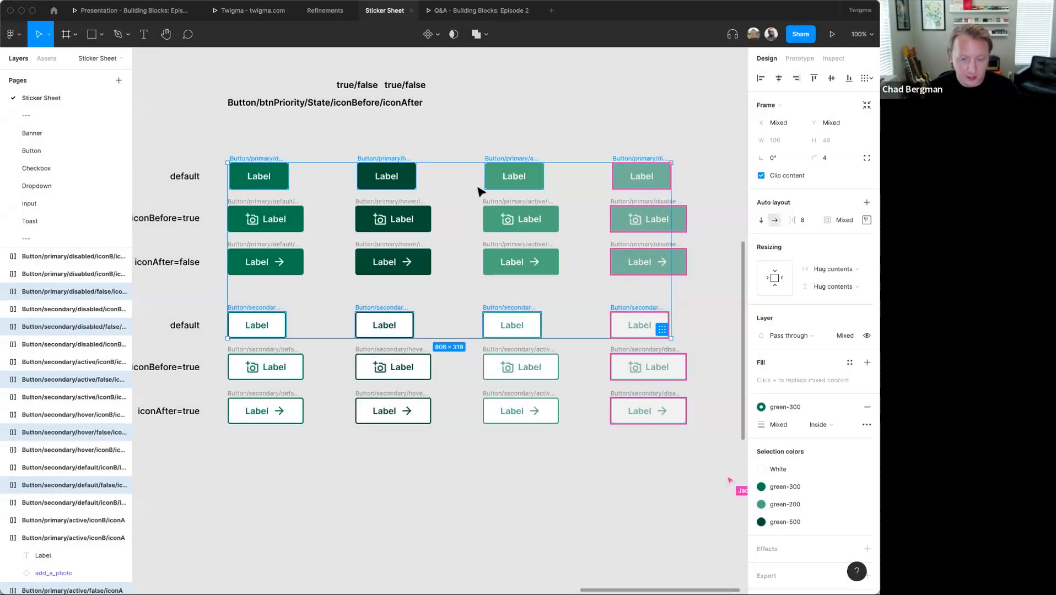
# - Batch rename the same eight label-only buttons, replacing "iconA" in their names with "false", and clear the selection
pyautogui.press('super+r')
pyautogui.write('iconA')
pyautogui.press('Tab')
pyautogui.write('false')
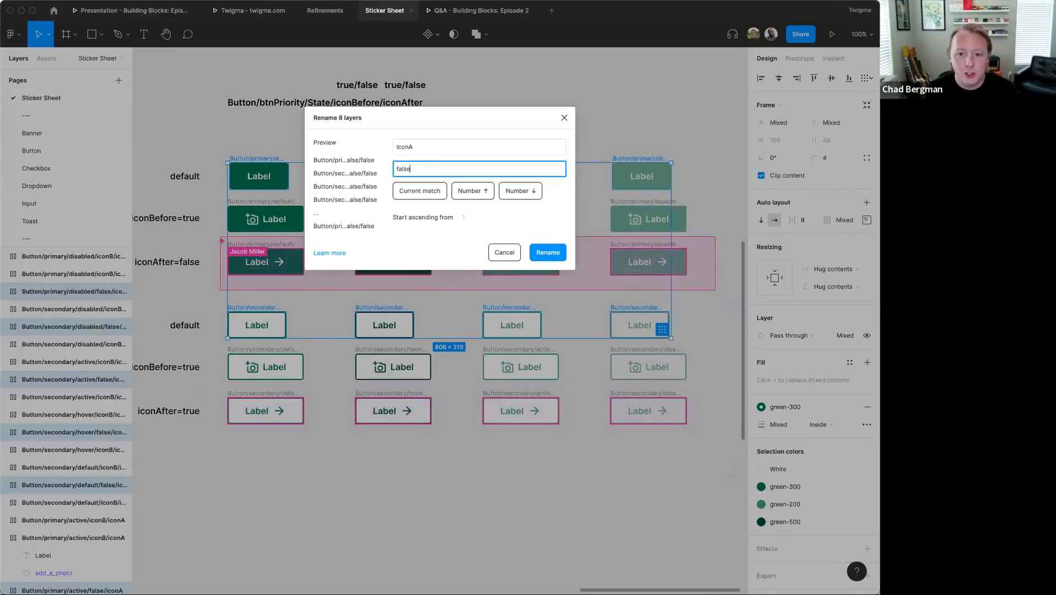
pyautogui.click(547, 253)
pyautogui.click(326, 562)
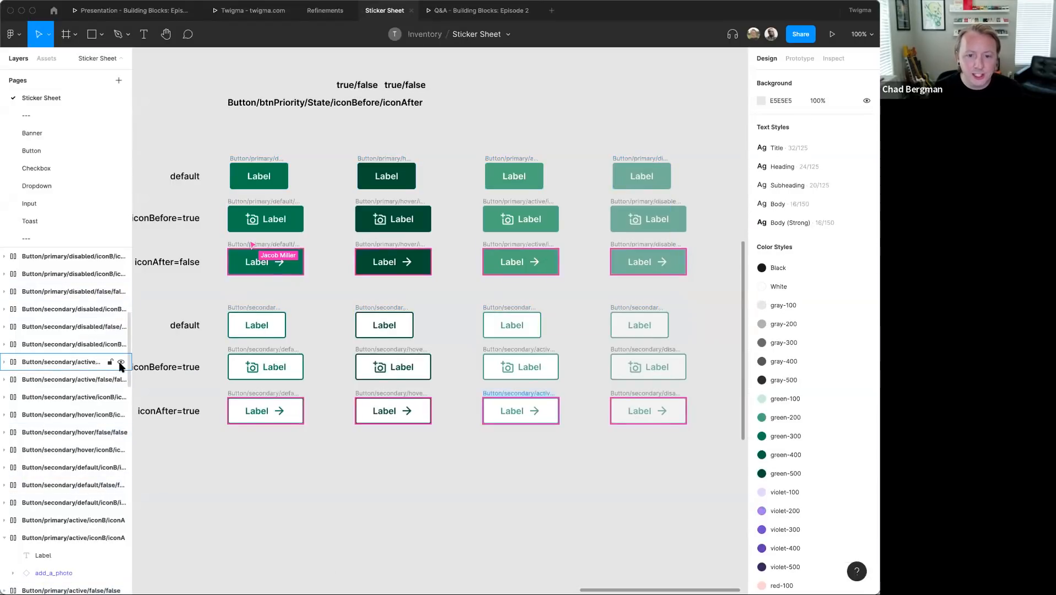
# - Batch rename the eight buttons in both iconBefore=true rows, replacing "iconB" in their names with "true"
pyautogui.moveTo(214, 197); pyautogui.dragTo(710, 242)
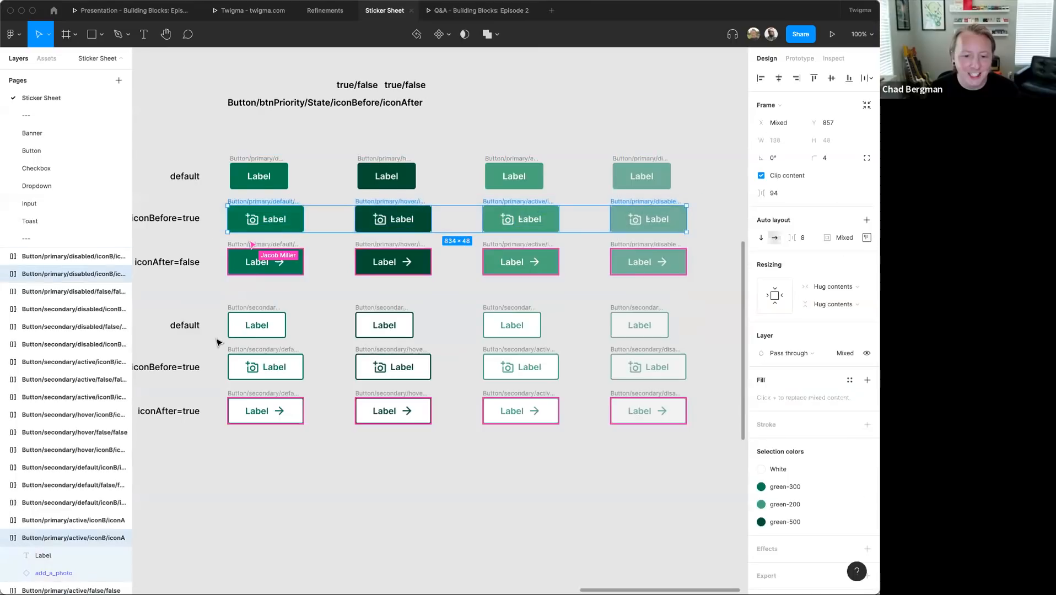
pyautogui.moveTo(215, 344); pyautogui.dragTo(568, 377)
pyautogui.moveTo(740, 389); pyautogui.dragTo(650, 386)
pyautogui.press('super+r')
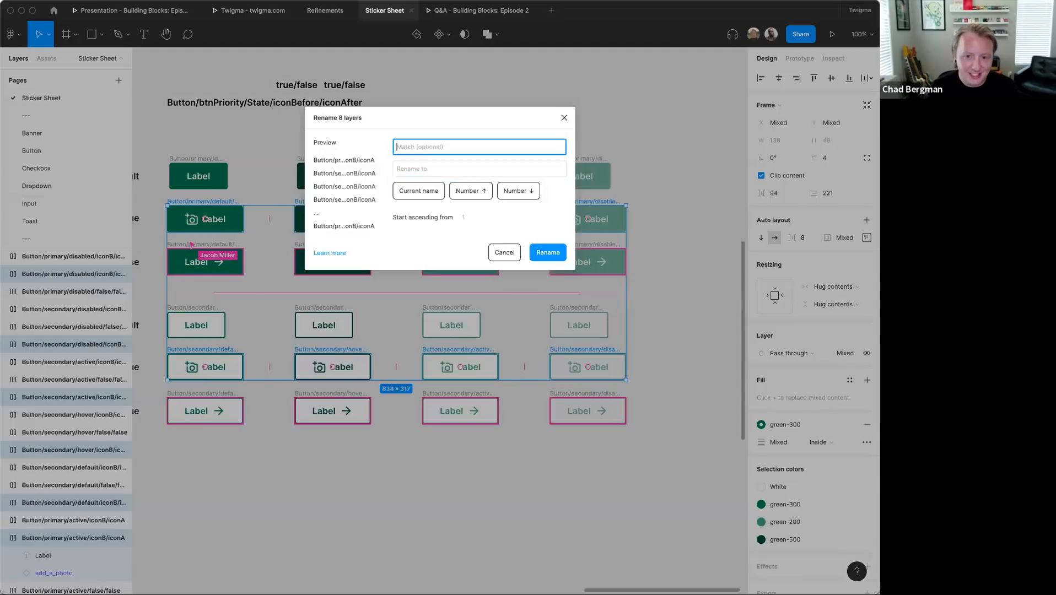
pyautogui.write('iconB')
pyautogui.press('Tab')
pyautogui.write('true')
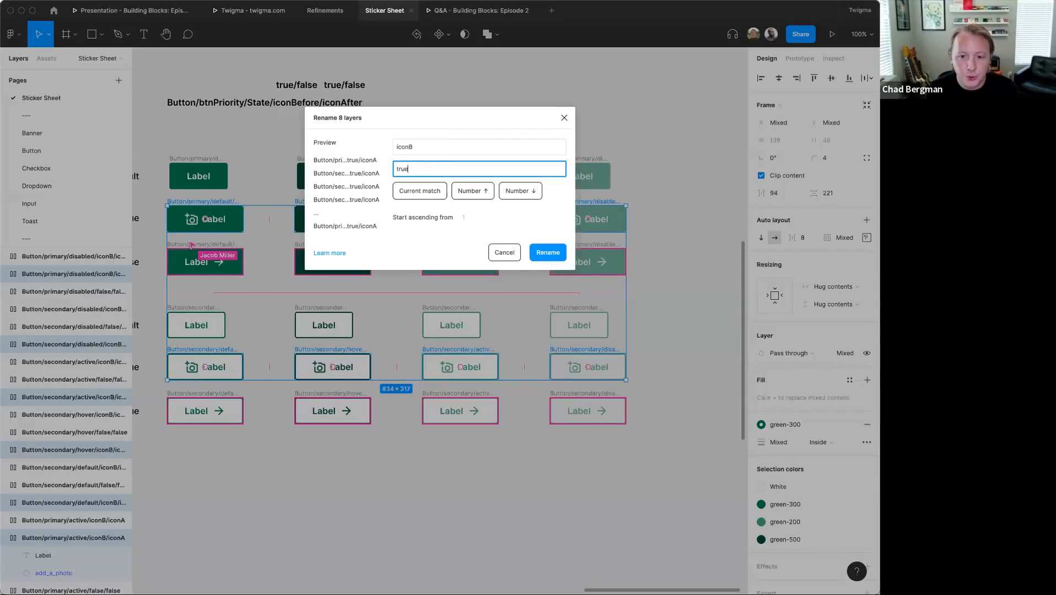
pyautogui.click(544, 253)
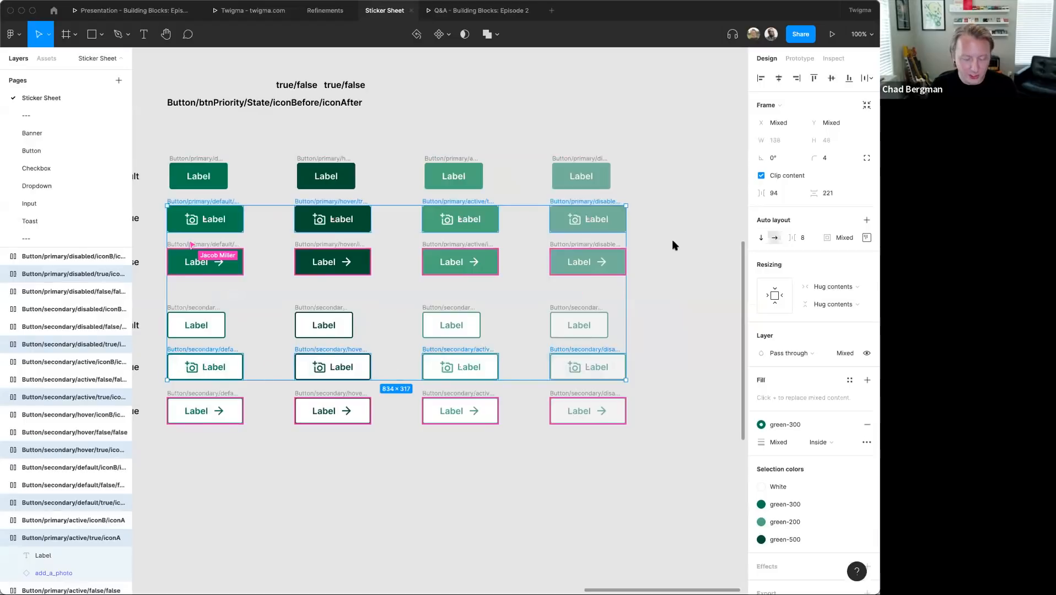
# - Batch rename the eight buttons in both iconBefore=true rows, replacing "iconA" in their names with "false", and clear the selection
pyautogui.press('super+r')
pyautogui.hotkey('shift', 'Tab')
pyautogui.write('iconA')
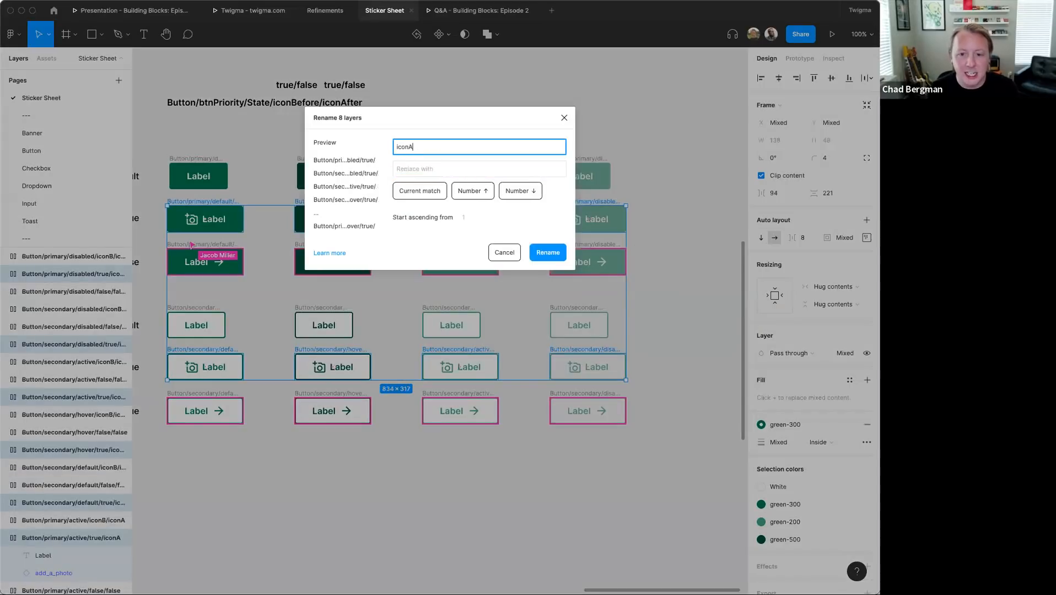
pyautogui.press('Tab')
pyautogui.write('false')
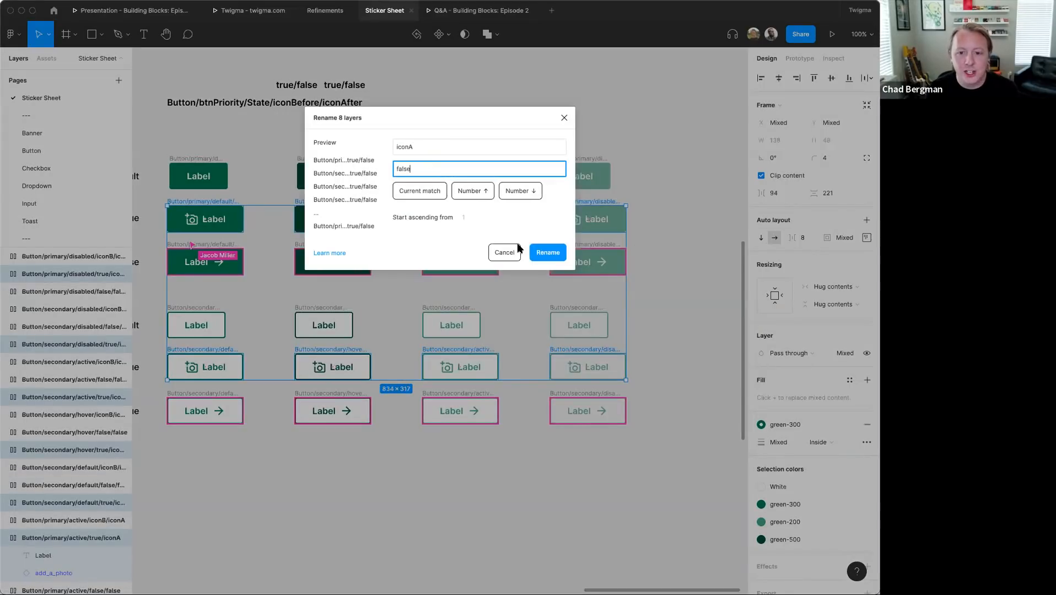
pyautogui.click(547, 252)
pyautogui.click(681, 230)
# - Widen the layers panel to check the full layer name of the first primary button with a trailing arrow
pyautogui.scroll(-2, 681, 230)
pyautogui.hscroll(-2, 682, 230)
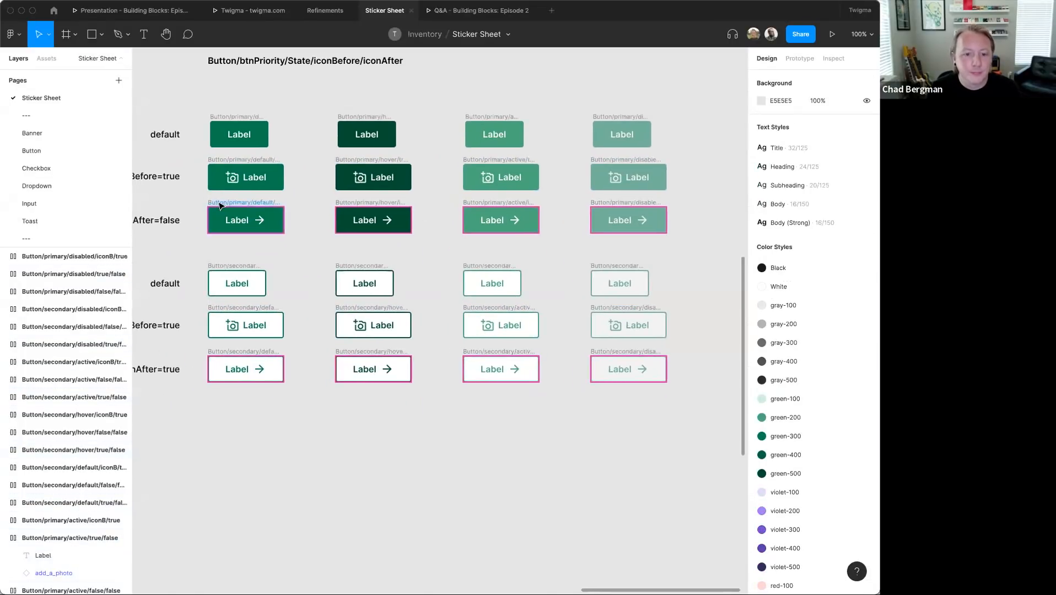
pyautogui.click(223, 218)
pyautogui.moveTo(133, 431); pyautogui.dragTo(271, 436)
pyautogui.hscroll(-5, 457, 372)
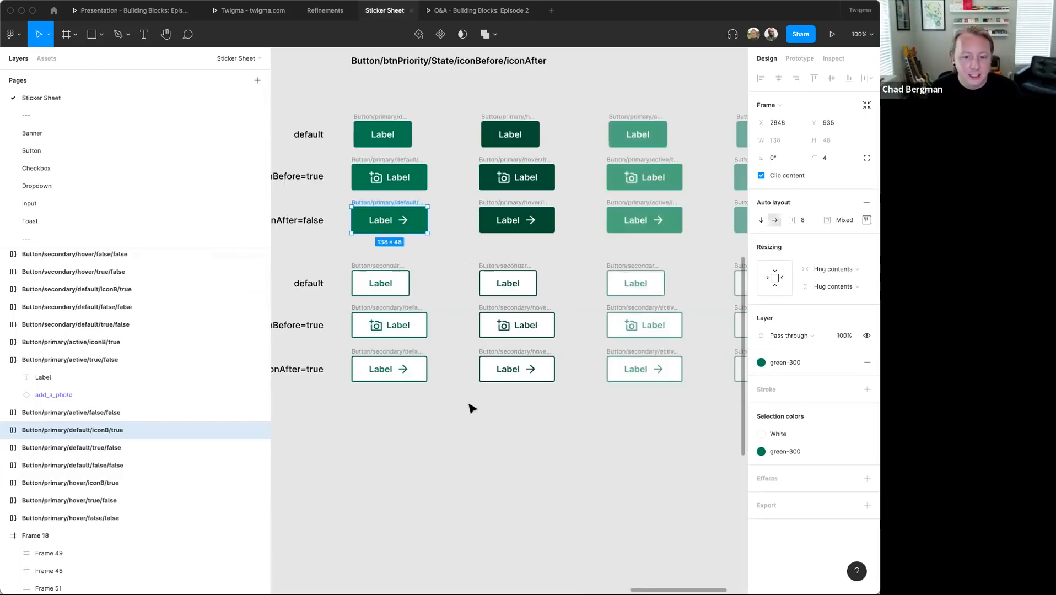
pyautogui.click(335, 237)
# - Batch rename the eight trailing-arrow buttons in both iconAfter=true rows, replacing "iconB" in their names with "false"
pyautogui.hscroll(1, 326, 226)
pyautogui.moveTo(318, 190); pyautogui.dragTo(685, 242)
pyautogui.moveTo(686, 435); pyautogui.dragTo(375, 346)
pyautogui.press('super+r')
pyautogui.write('iconB')
pyautogui.press('Tab')
pyautogui.write('false')
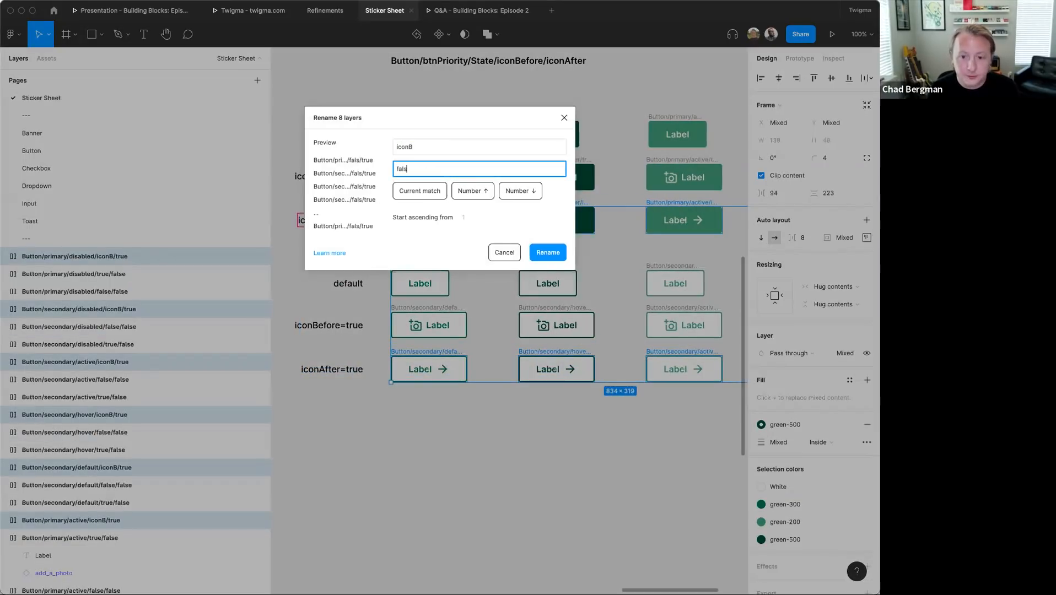
pyautogui.press('Return')
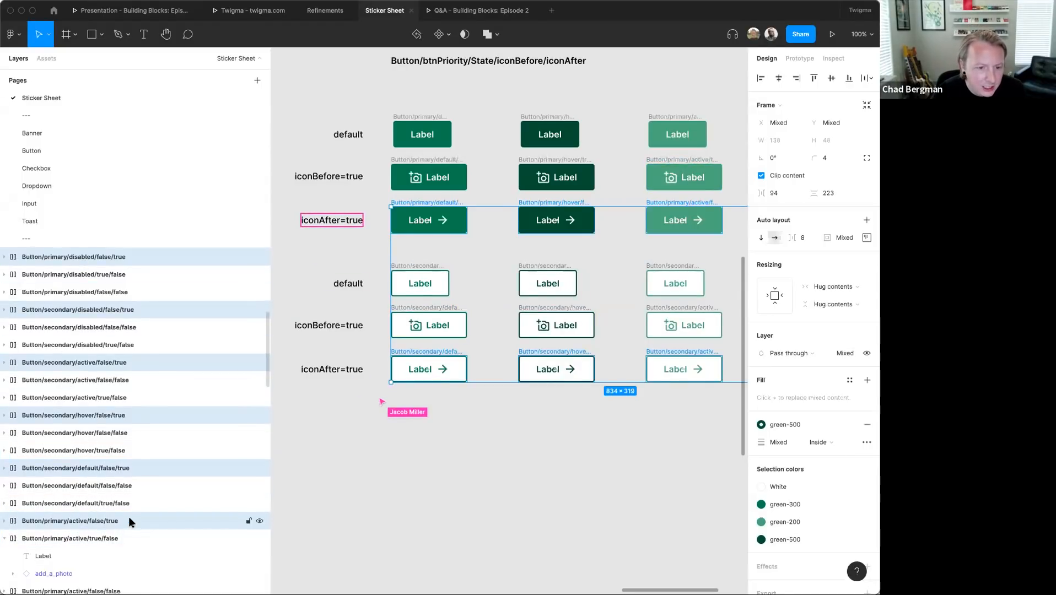
# - Clear the selection, review the renamed button layers, and narrow the layers panel again
pyautogui.scroll(3, 126, 513)
pyautogui.click(537, 517)
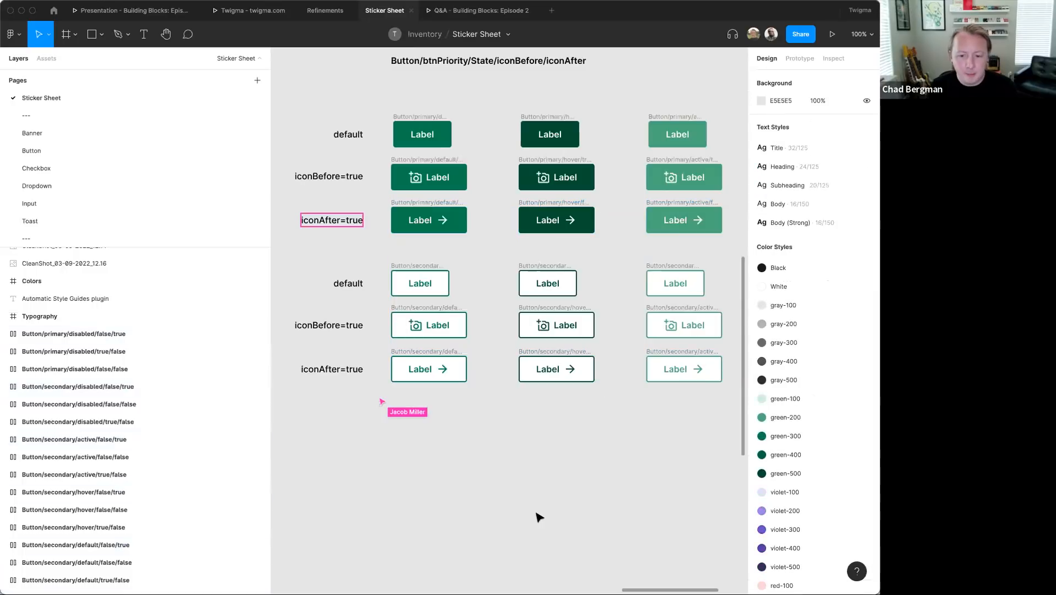
pyautogui.press('-')
pyautogui.hscroll(5, 539, 517)
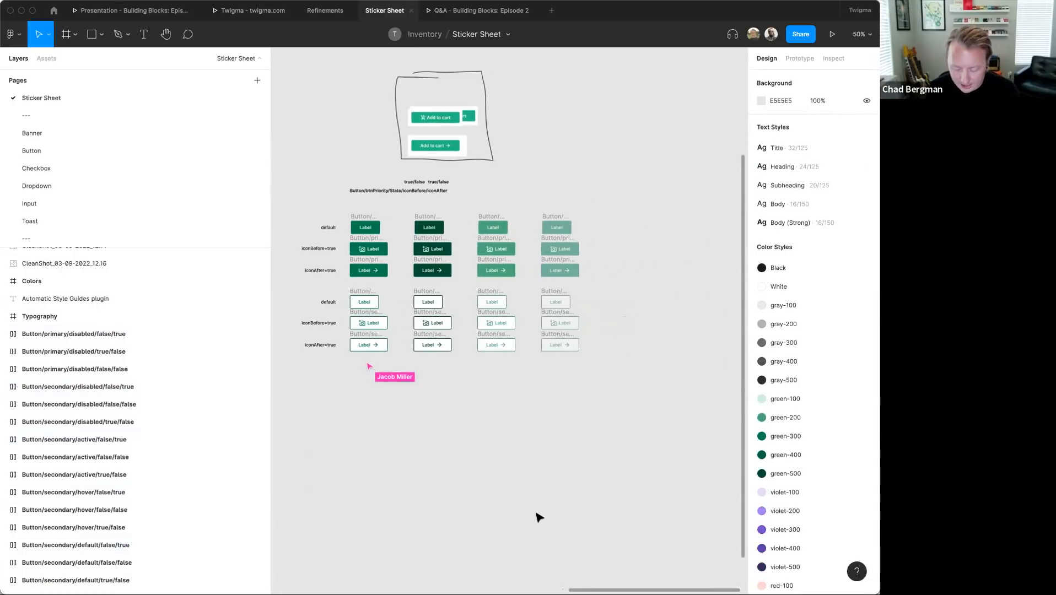
pyautogui.hotkey('shift', '0')
pyautogui.moveTo(270, 379); pyautogui.dragTo(152, 380)
pyautogui.scroll(2, 185, 380)
pyautogui.hscroll(-1, 186, 381)
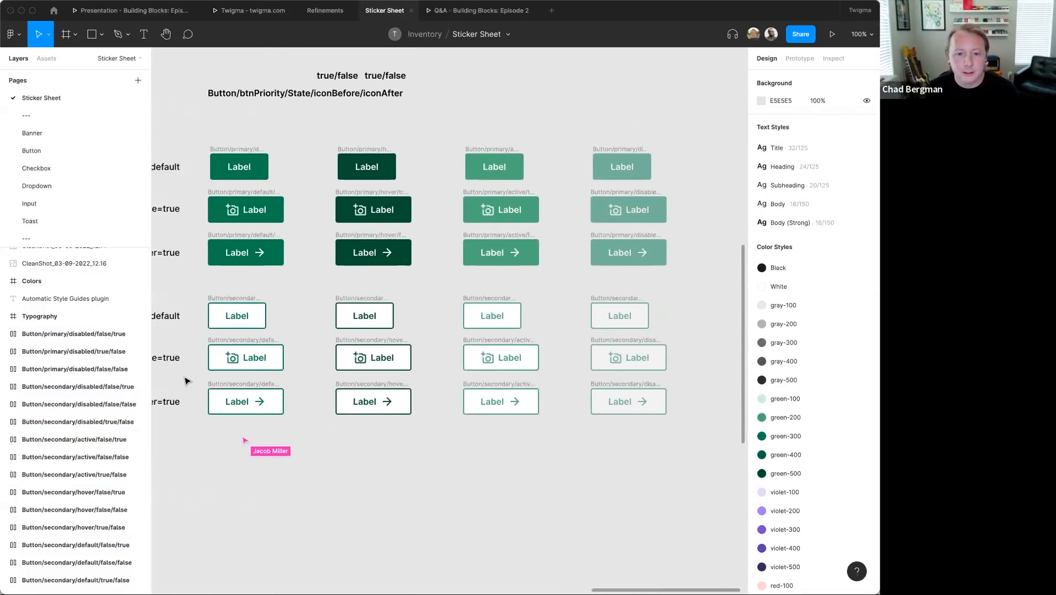
# - Combine all primary and secondary buttons into one component set, and undo it
pyautogui.moveTo(203, 130); pyautogui.dragTo(711, 478)
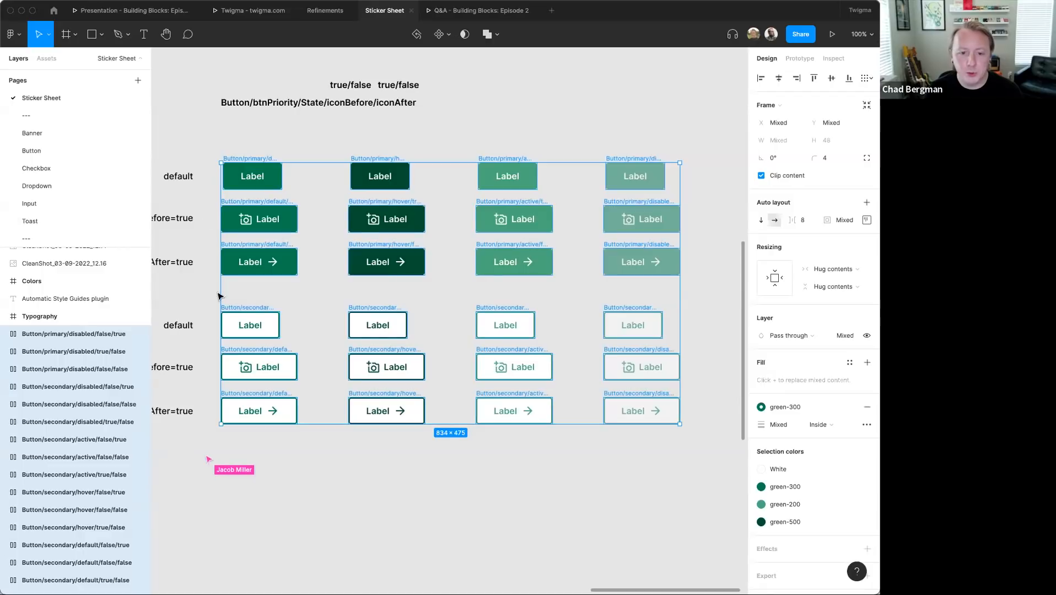
pyautogui.click(441, 34)
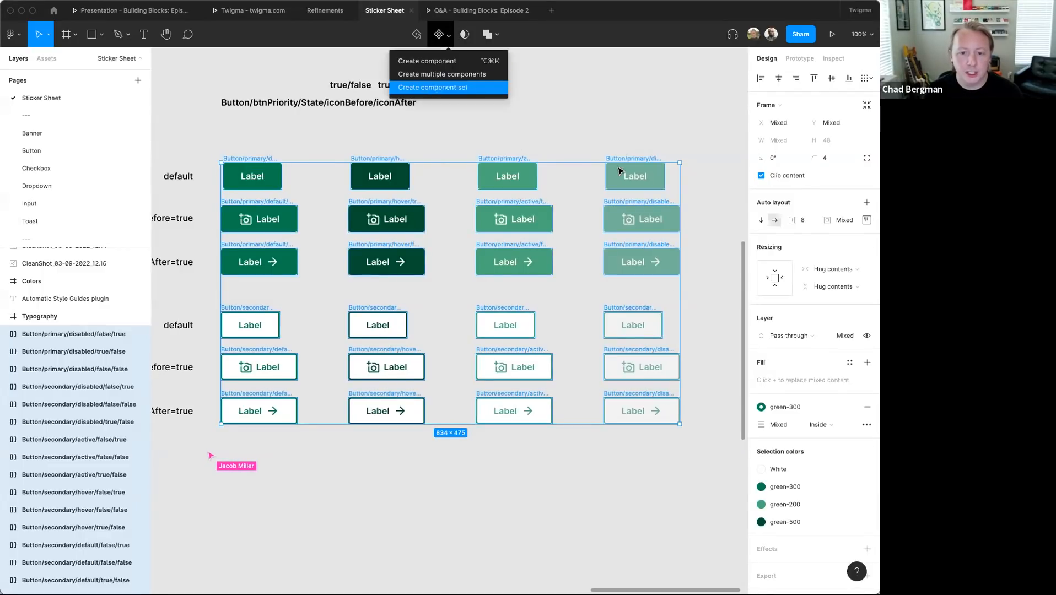
pyautogui.press('Return')
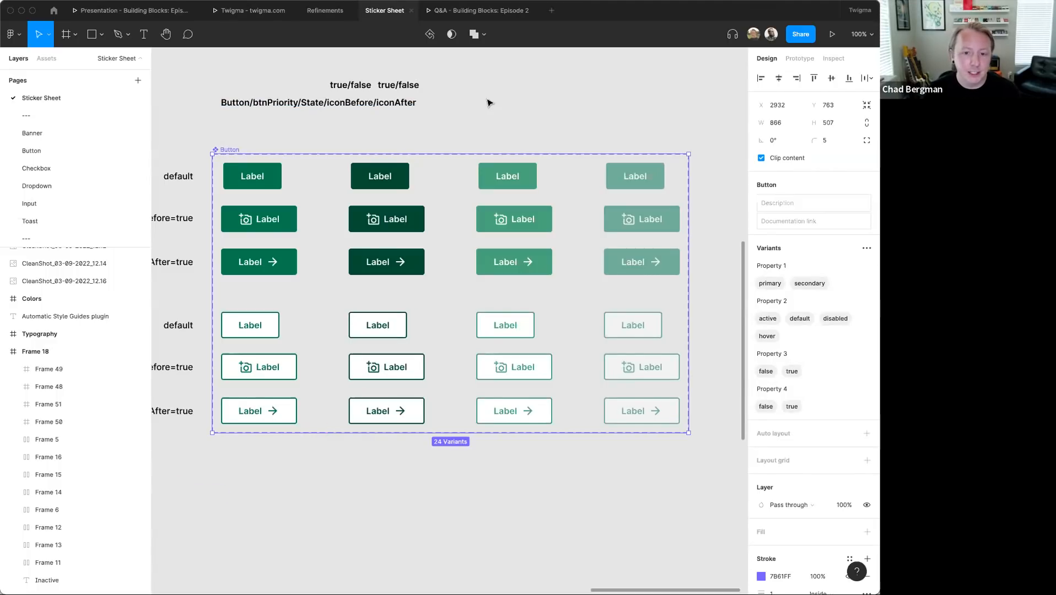
pyautogui.press('super+z')
# - Create one component set from the twelve primary buttons and a separate one from the twelve secondary buttons
pyautogui.click(212, 165)
pyautogui.moveTo(210, 138); pyautogui.dragTo(711, 289)
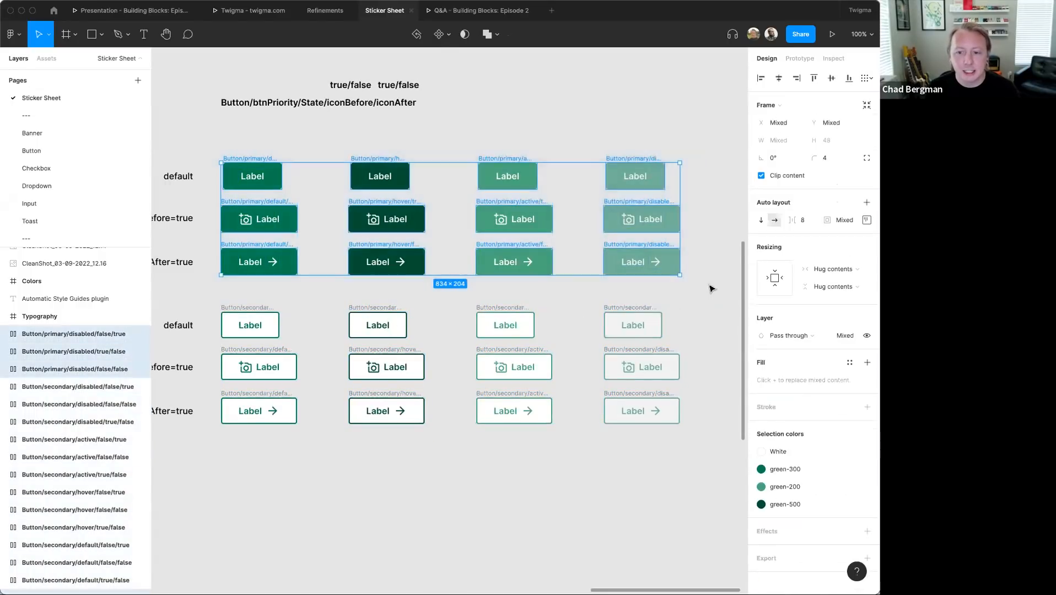
pyautogui.click(444, 34)
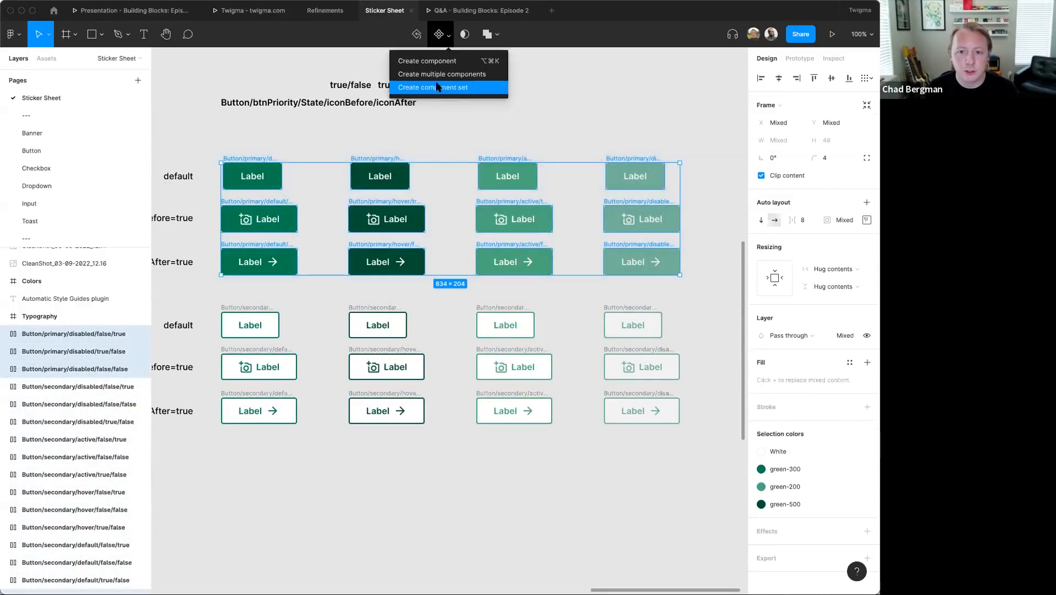
pyautogui.click(436, 86)
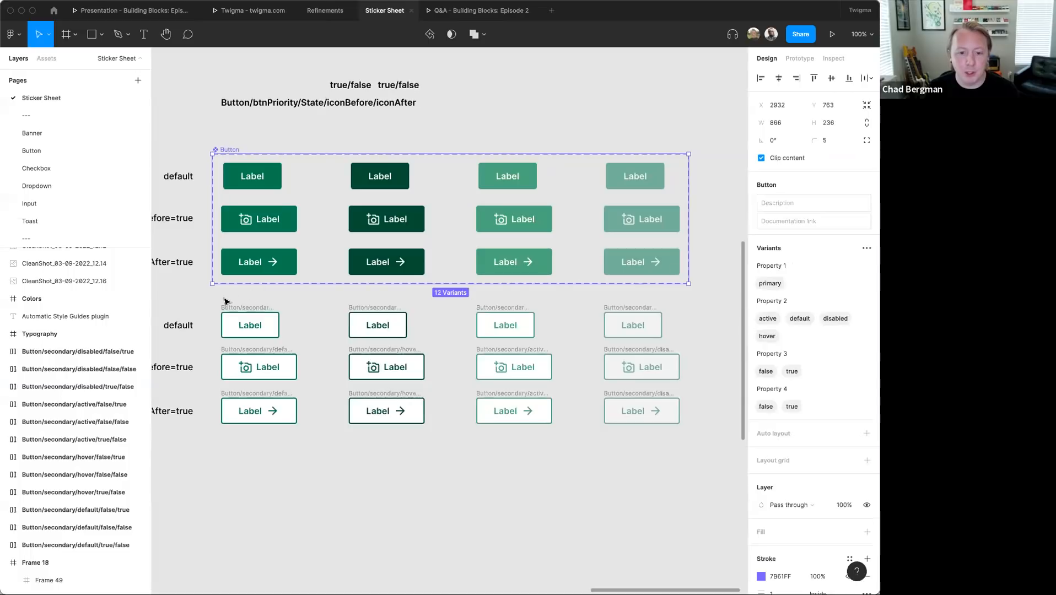
pyautogui.moveTo(212, 296); pyautogui.dragTo(700, 452)
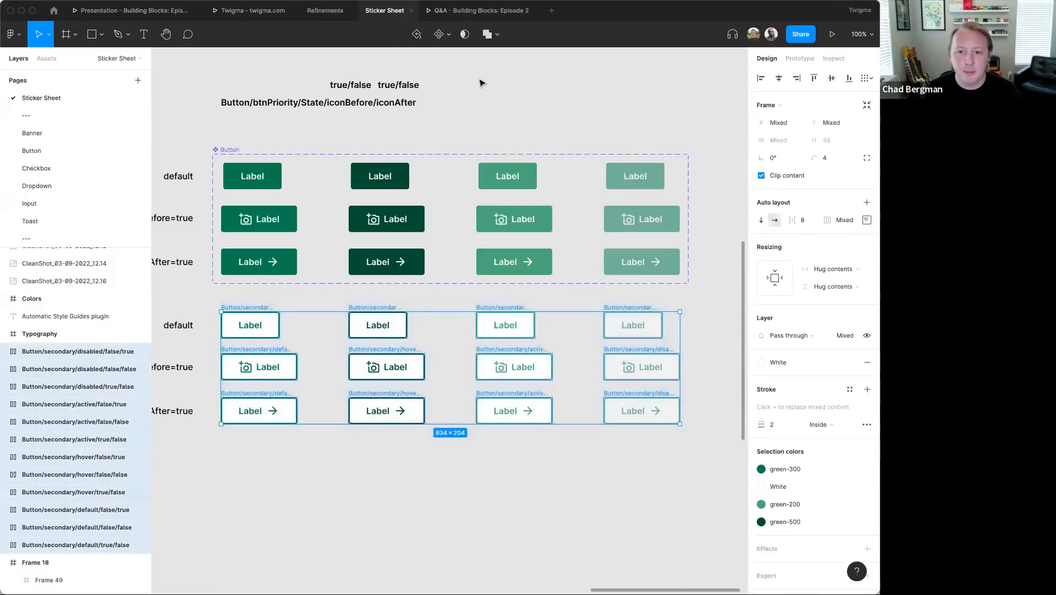
pyautogui.click(448, 34)
pyautogui.click(417, 88)
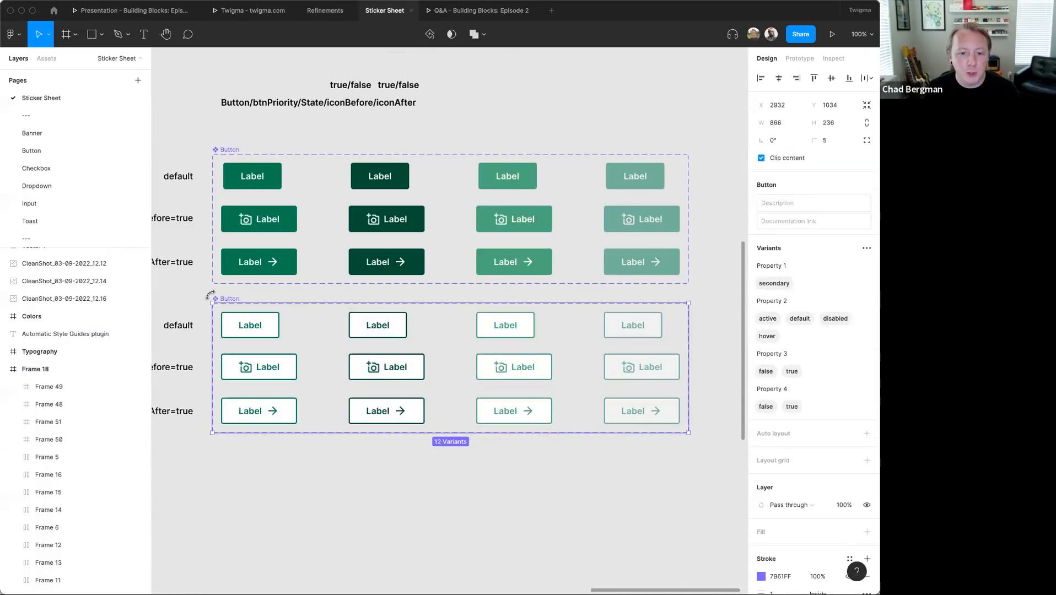
# - Rename the lower component set as Secondary and the upper one as Primary
pyautogui.doubleClick(230, 300)
pyautogui.write('Secondary')
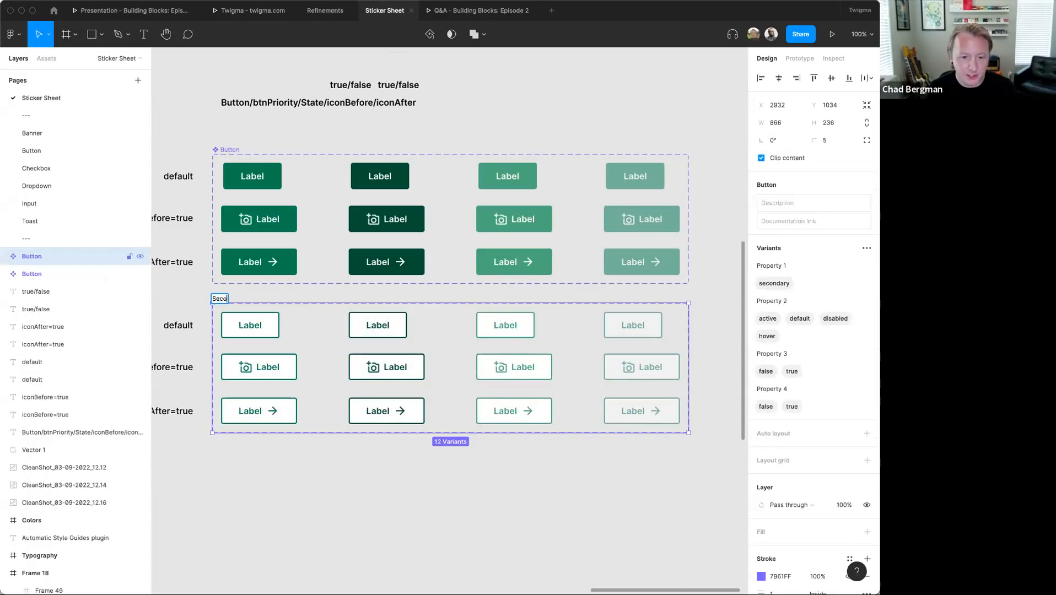
pyautogui.doubleClick(220, 149)
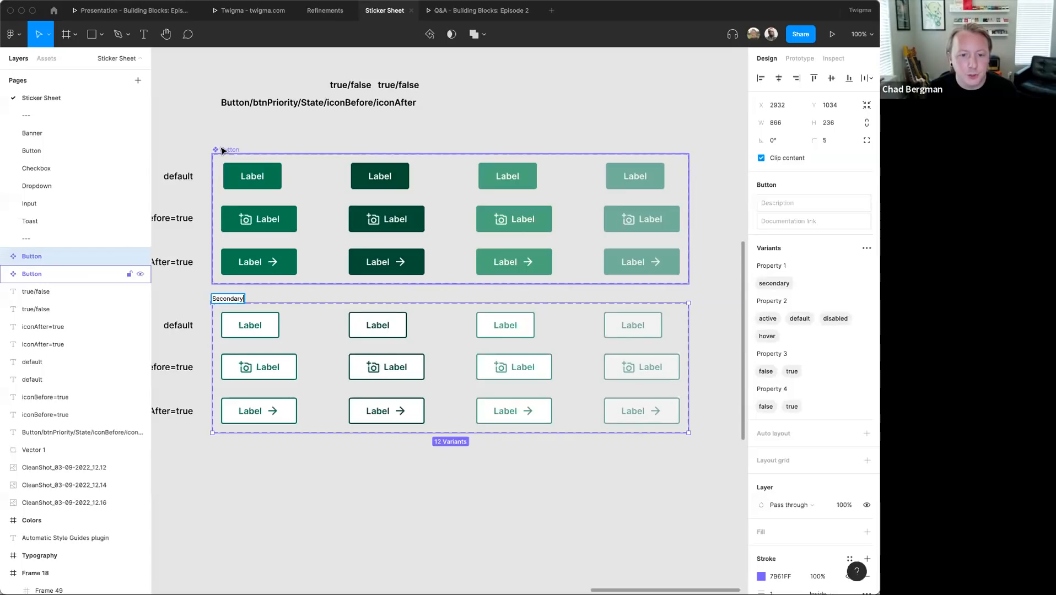
pyautogui.write('Primary')
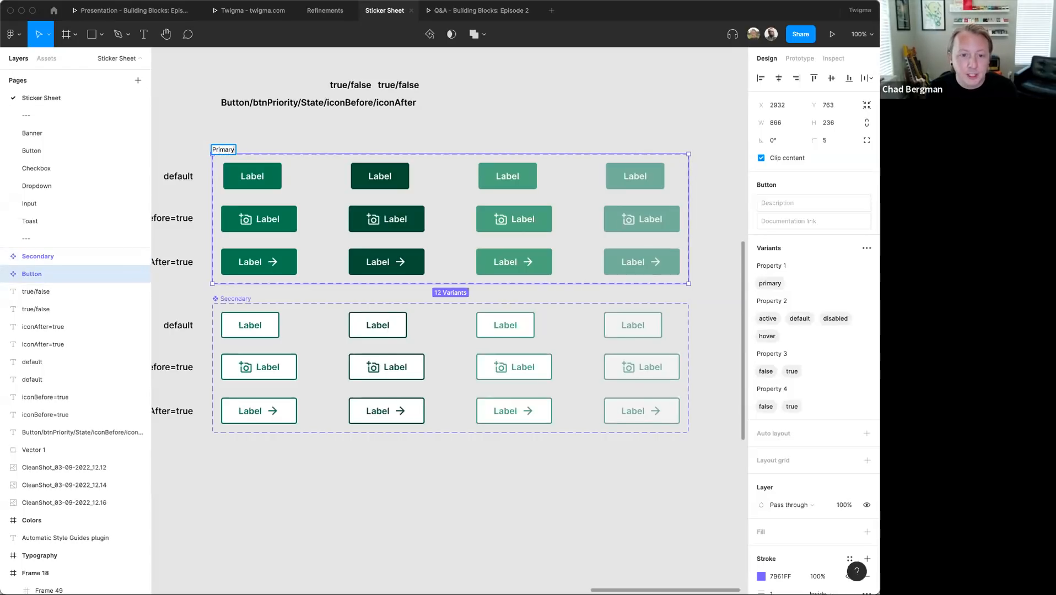
pyautogui.press('Return')
pyautogui.click(500, 103)
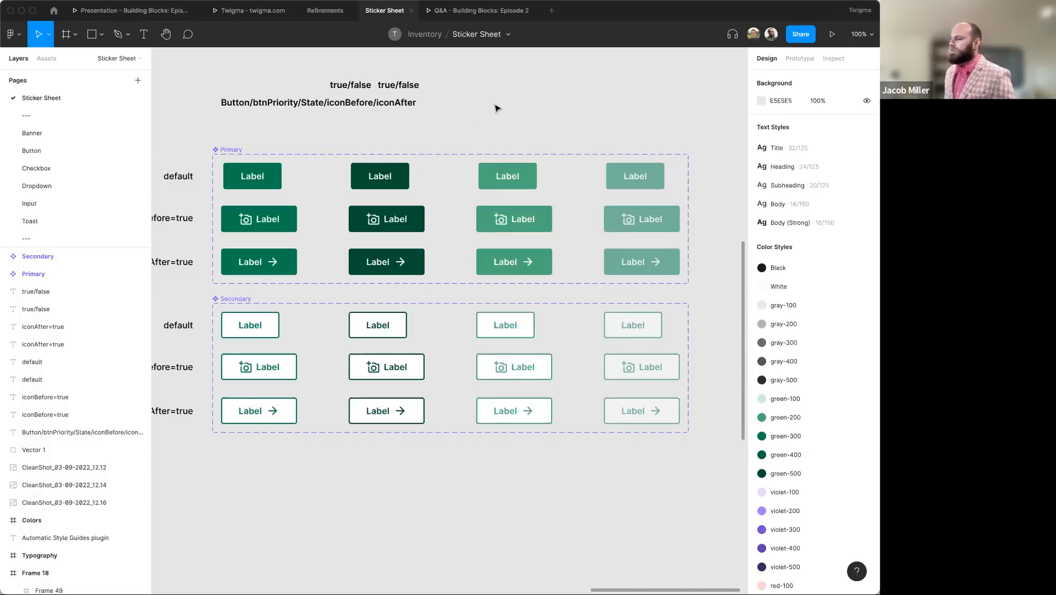
# - Undo the renaming and creation of the two separate component sets
pyautogui.hotkey('ctrl', 'z')
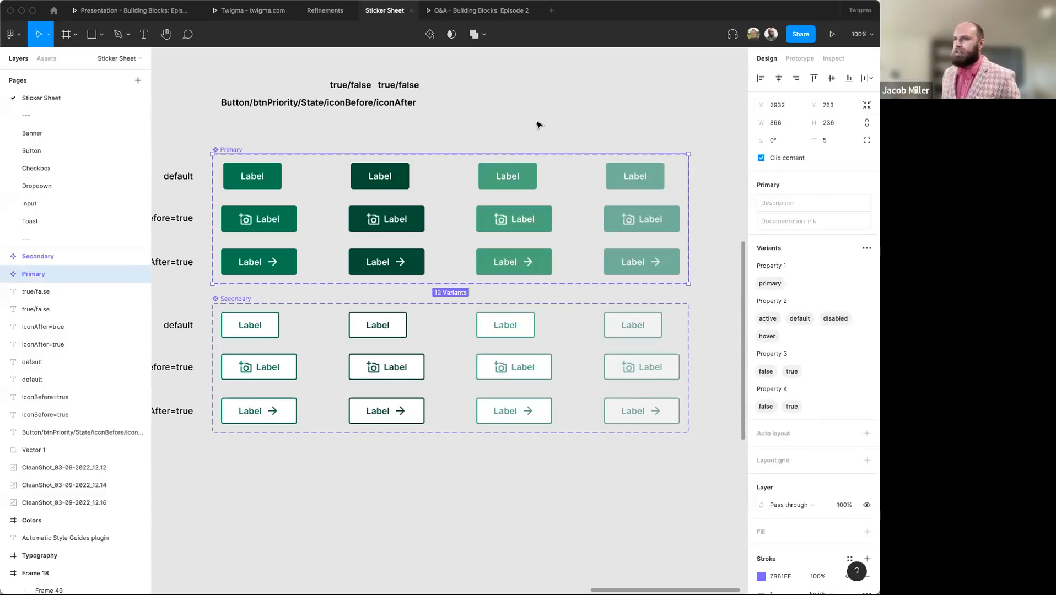
pyautogui.hotkey('ctrl', 'z')
pyautogui.hotkey('ctrl', 'z')
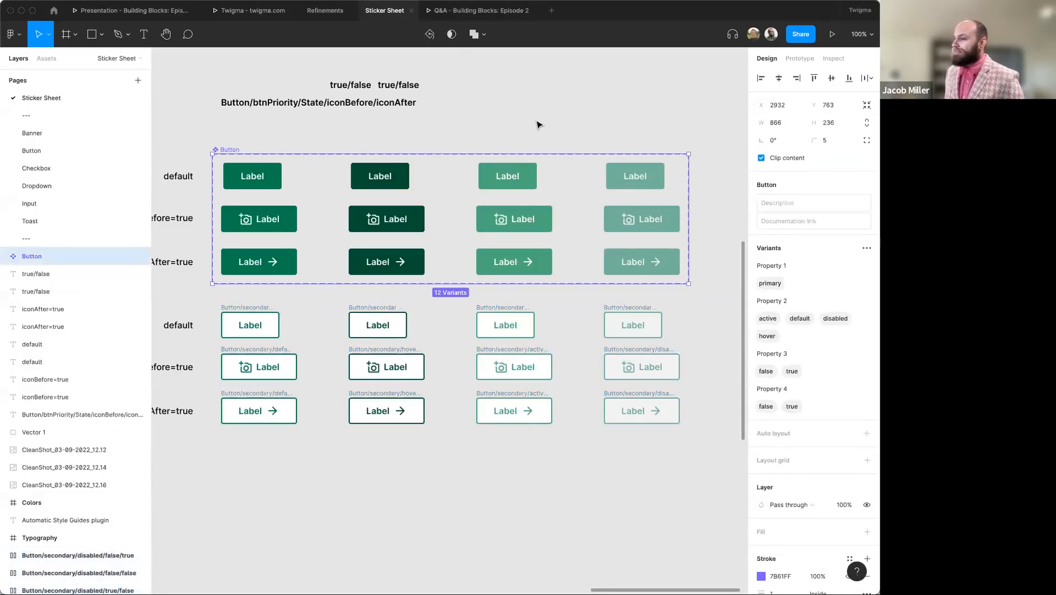
pyautogui.hotkey('ctrl', 'z')
# - Create a single component set from all 24 primary and secondary buttons
pyautogui.moveTo(200, 129); pyautogui.dragTo(713, 464)
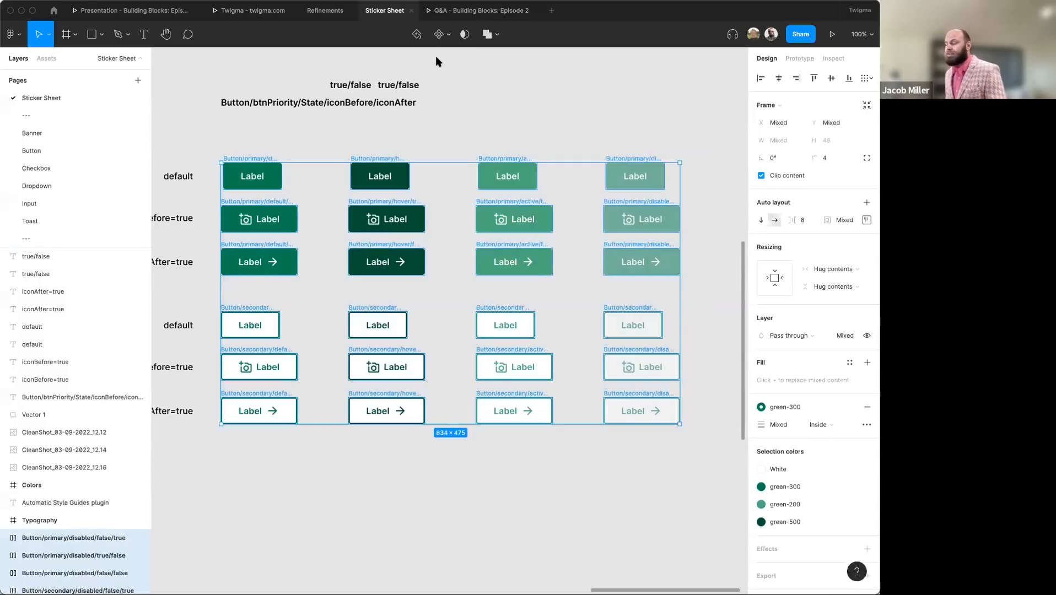
pyautogui.click(444, 35)
pyautogui.click(430, 89)
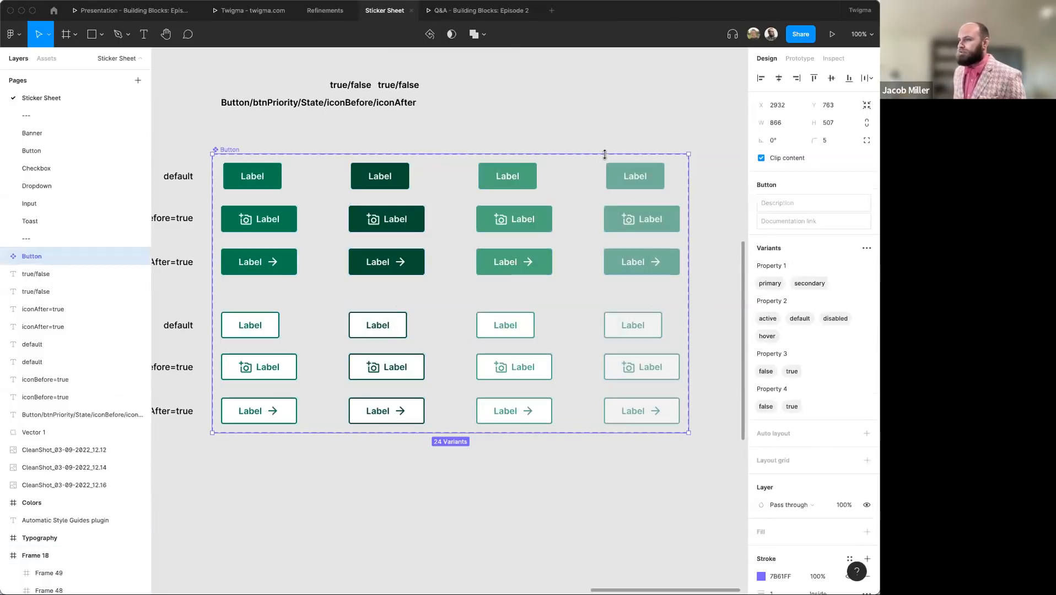
# - Rename the component set's Property 1 as btnPriority and Property 2 as State
pyautogui.doubleClick(763, 267)
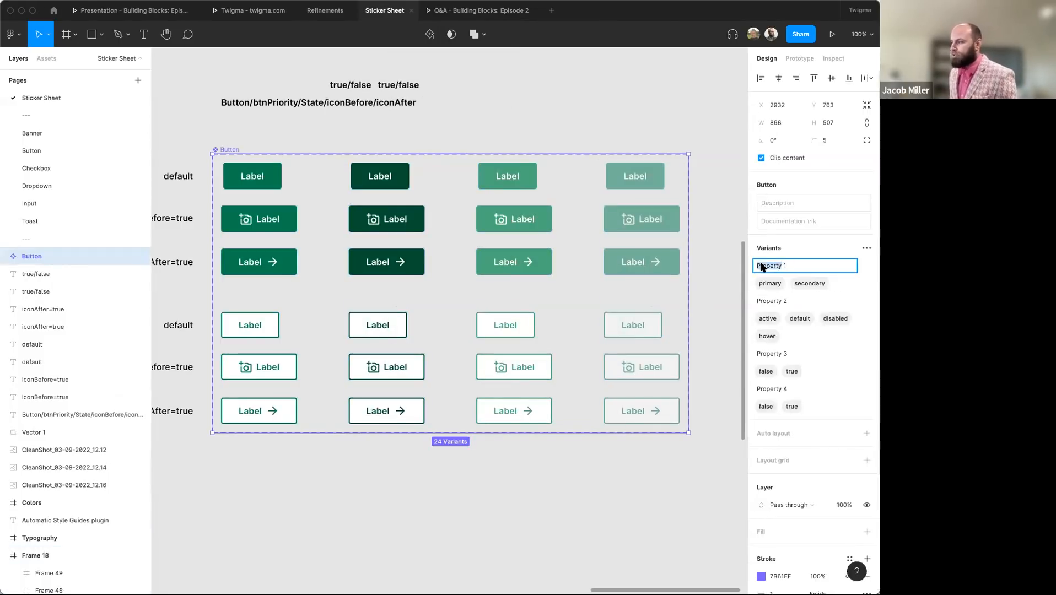
pyautogui.write('btnPriorit')
pyautogui.press('Return')
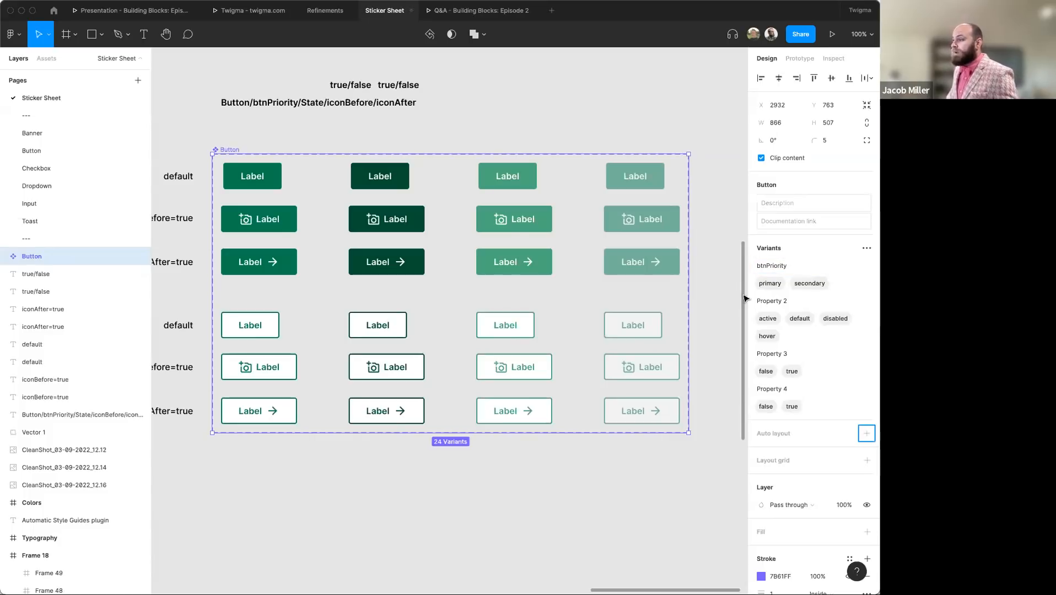
pyautogui.doubleClick(769, 302)
pyautogui.press('super+a')
pyautogui.write('S')
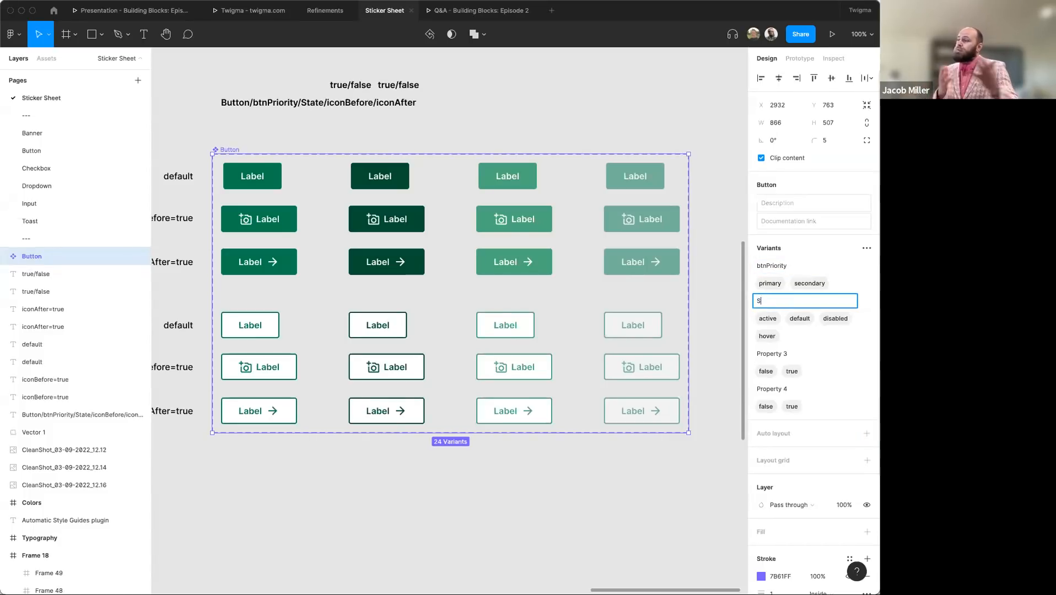
# - Rename the component set's Property 3 as iconBefore and Property 4 as iconAfter
pyautogui.doubleClick(771, 353)
pyautogui.press('super+a')
pyautogui.write('i')
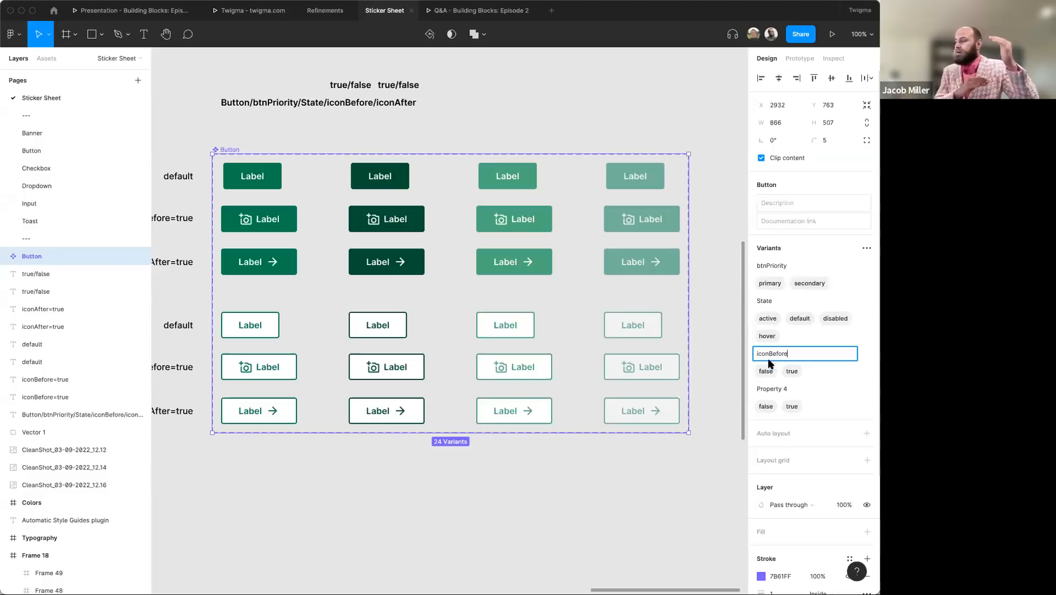
pyautogui.doubleClick(773, 389)
pyautogui.write('iconAfter')
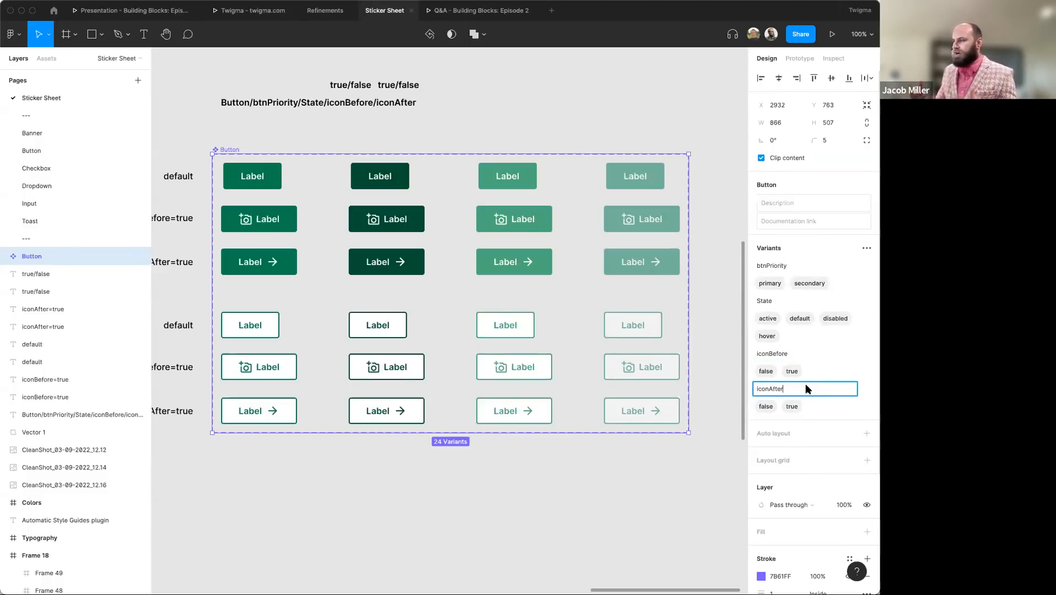
pyautogui.press('Return')
# - Reorder the State values to default, hover, active, disabled, and deselect the component set
pyautogui.moveTo(799, 318)
pyautogui.mouseDown()
pyautogui.moveTo(769, 318)
pyautogui.moveTo(799, 320)
pyautogui.mouseUp()
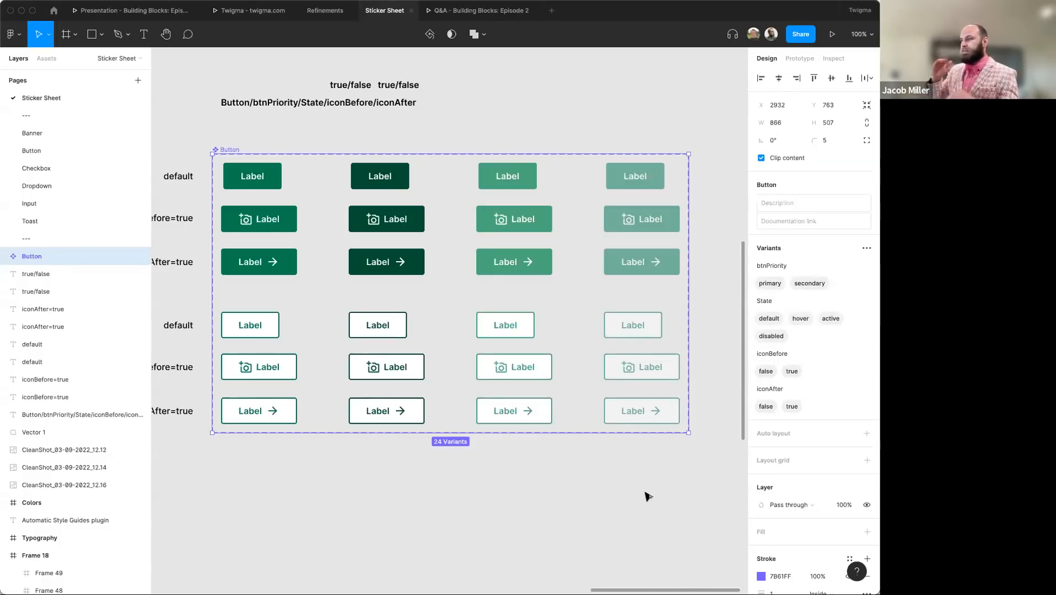
pyautogui.scroll(-1, 646, 469)
pyautogui.scroll(-1, 646, 470)
pyautogui.click(646, 470)
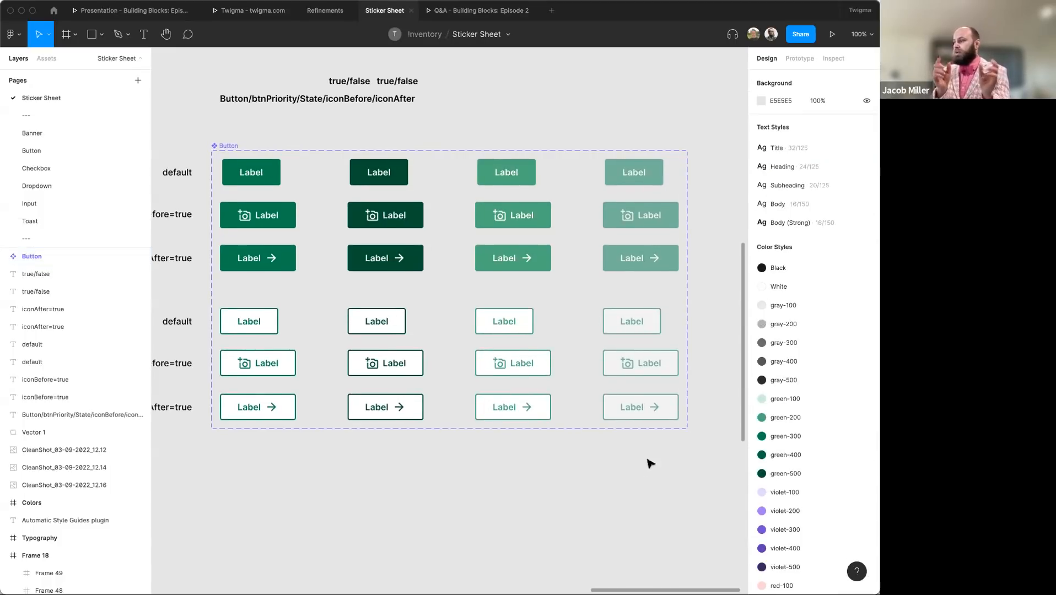
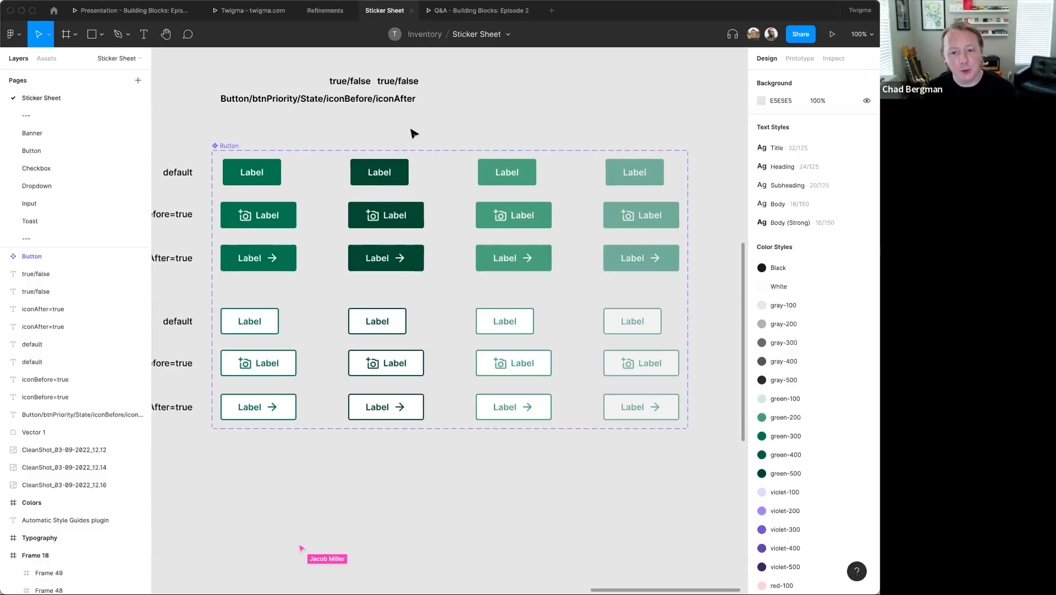
# - Open the Banner page to view its component set
pyautogui.scroll(-1, 413, 133)
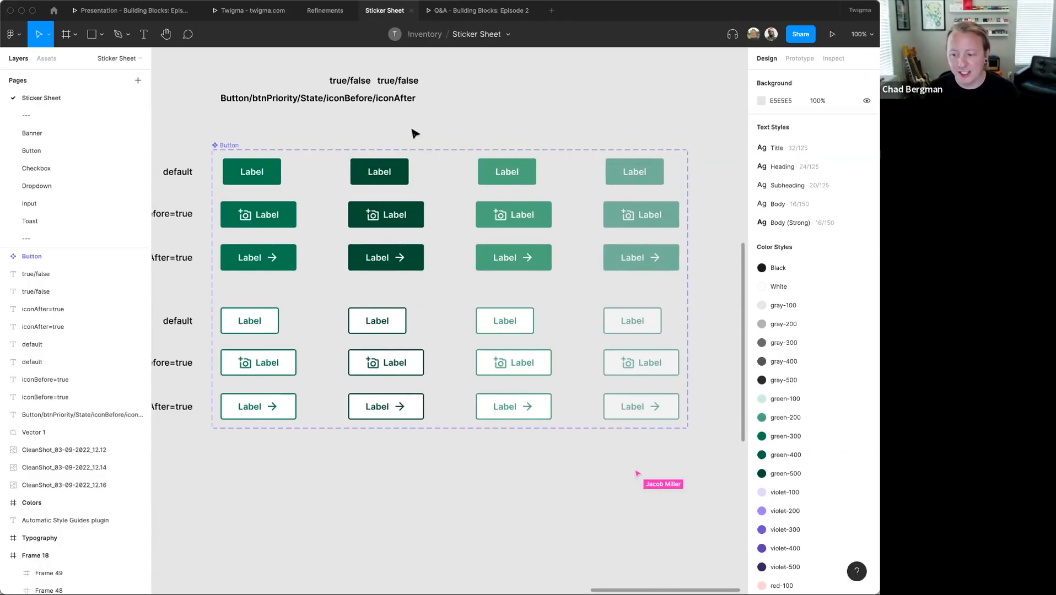
pyautogui.click(31, 133)
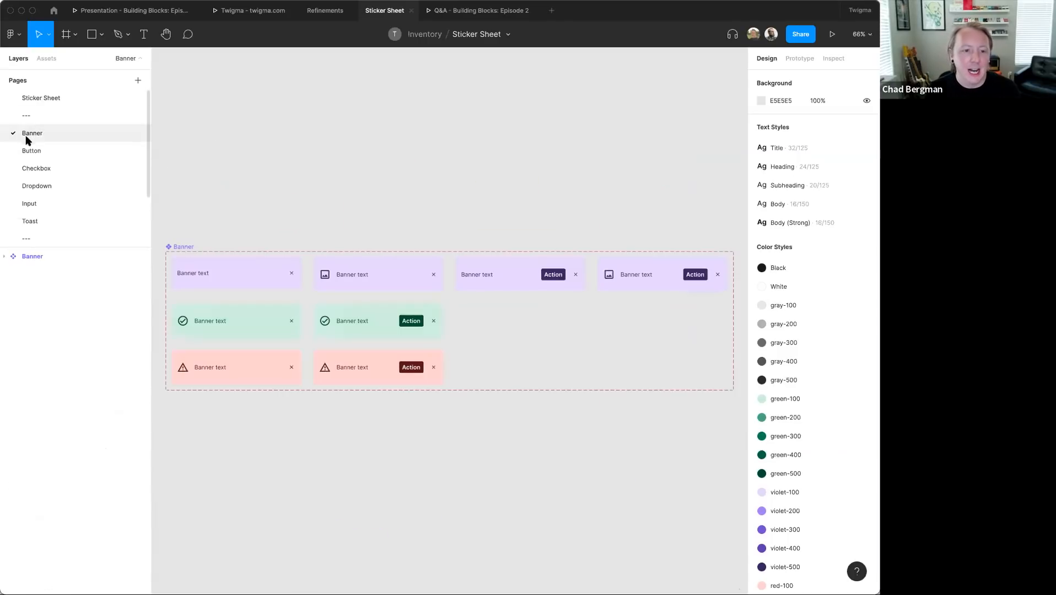
# - Open the Button page and expand the local Button components in the assets library
pyautogui.click(55, 151)
pyautogui.scroll(1, 519, 230)
pyautogui.hscroll(-1, 519, 230)
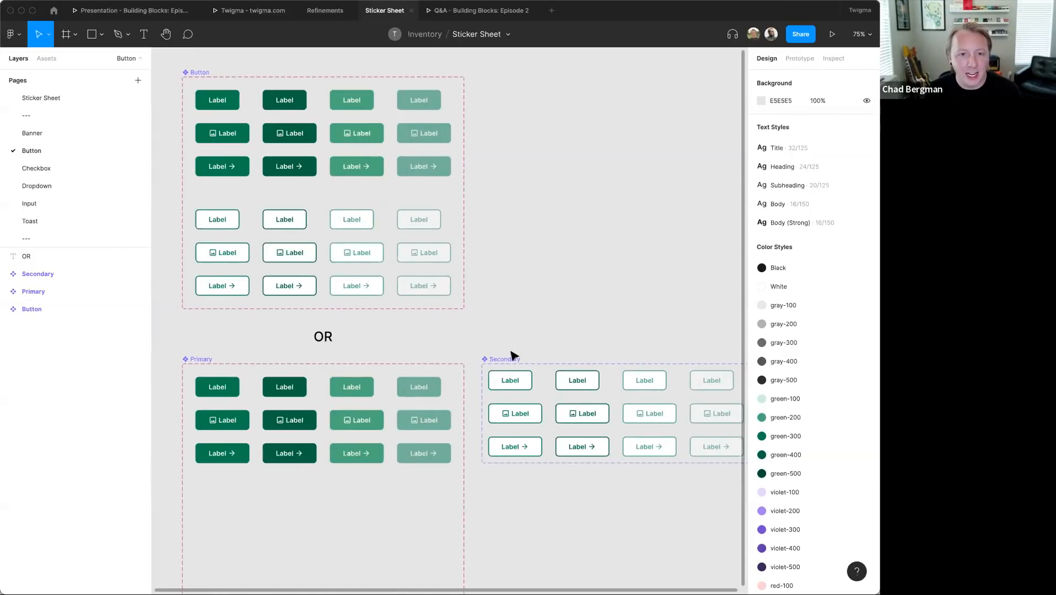
pyautogui.click(46, 59)
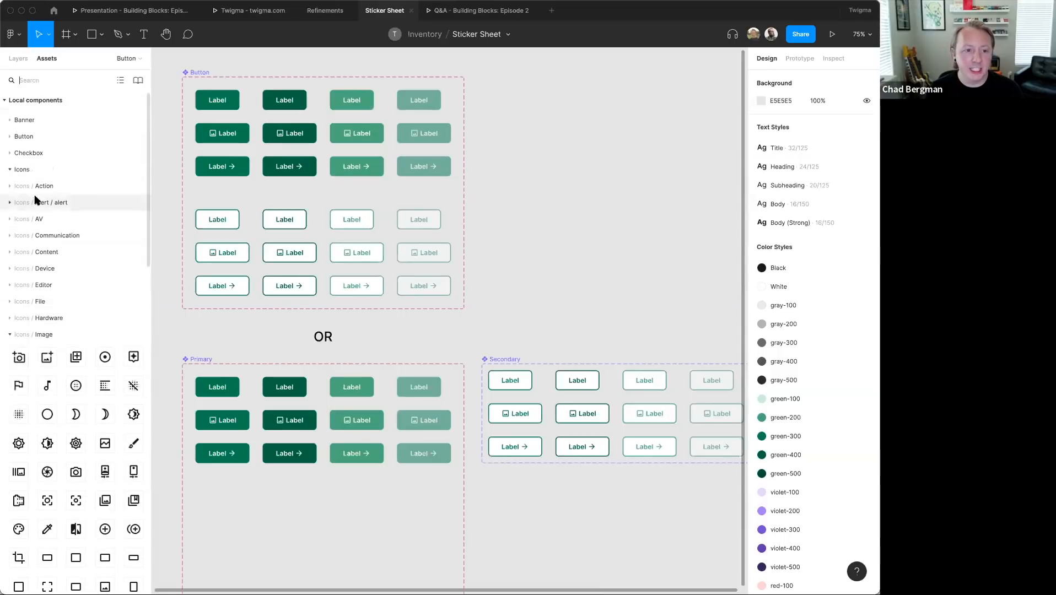
pyautogui.click(22, 136)
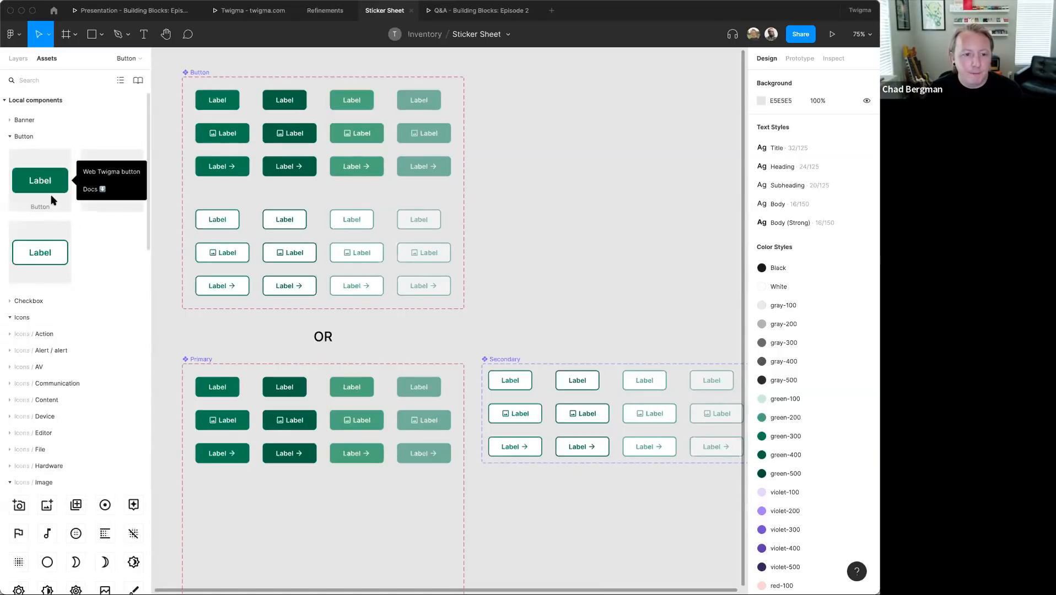
# - Place trial instances of the Button, Primary and Secondary components on the empty canvas beside the Button set, and delete them
pyautogui.moveTo(30, 189); pyautogui.dragTo(671, 182)
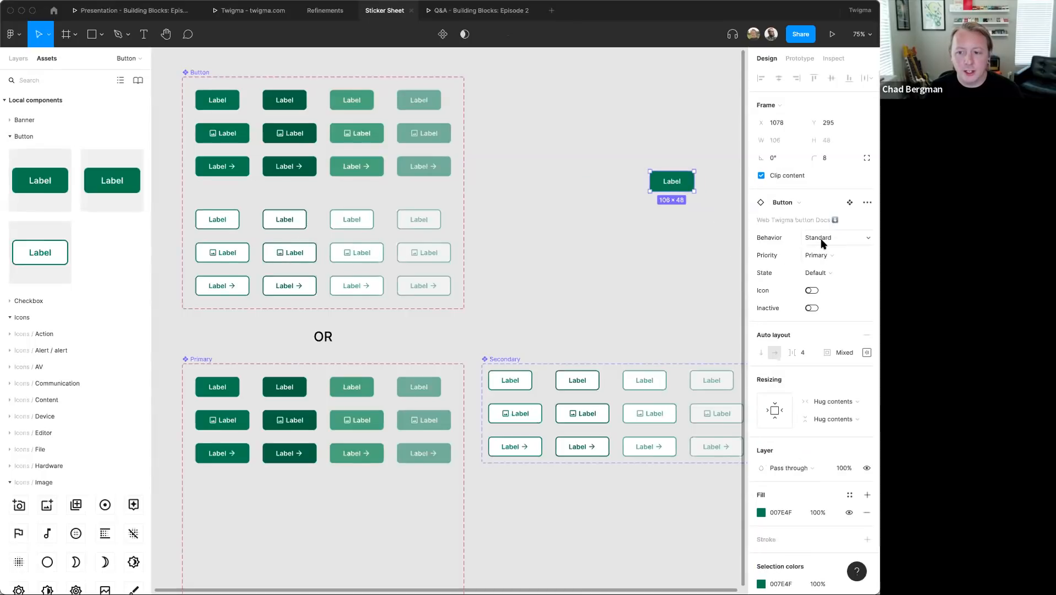
pyautogui.press('Delete')
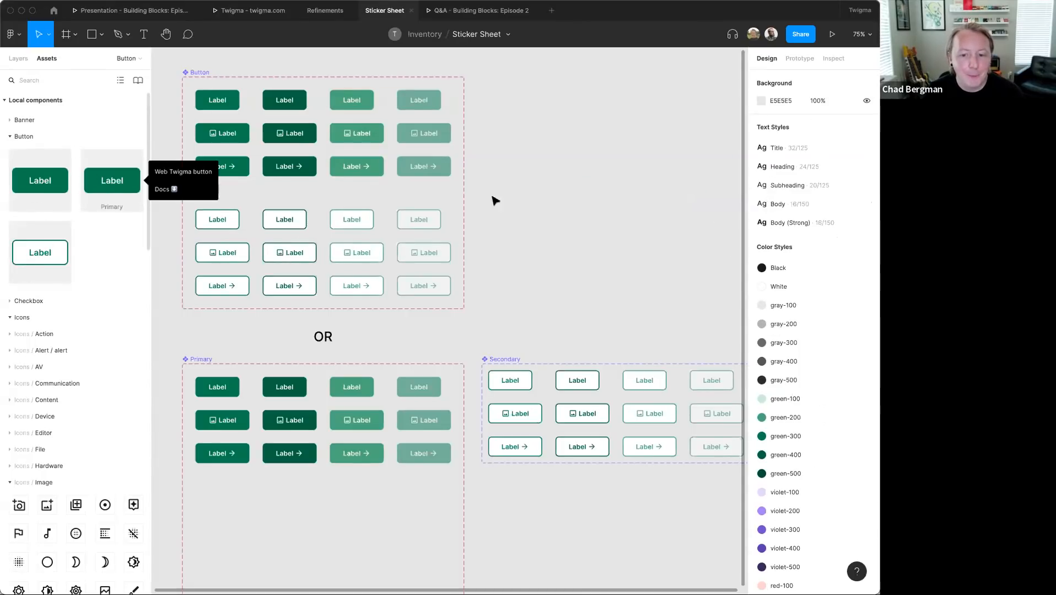
pyautogui.moveTo(495, 200); pyautogui.dragTo(650, 180)
pyautogui.click(629, 245)
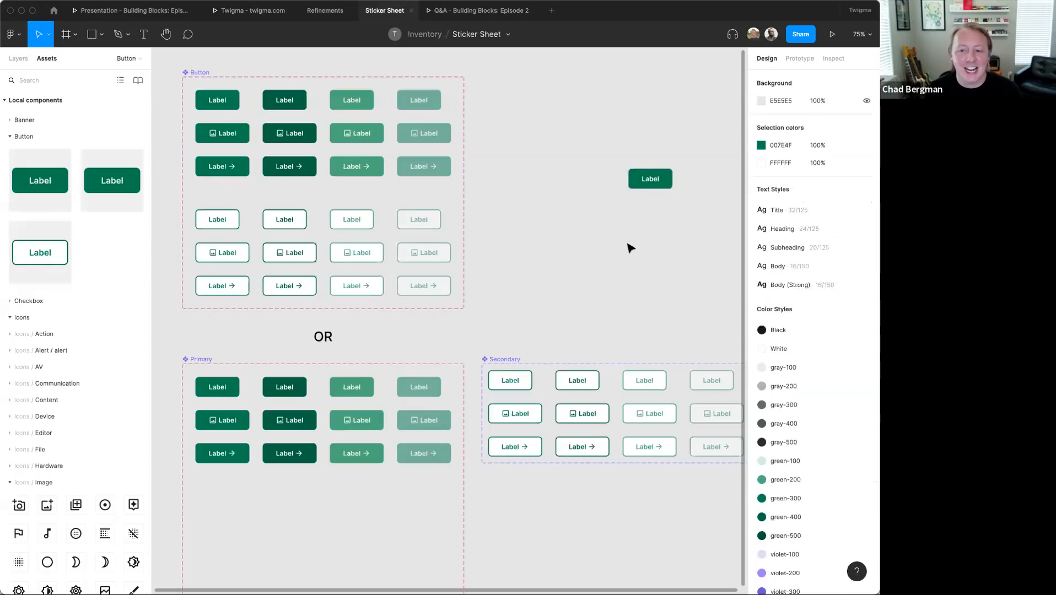
pyautogui.click(644, 180)
pyautogui.moveTo(17, 251); pyautogui.dragTo(627, 235)
pyautogui.moveTo(691, 287); pyautogui.dragTo(616, 151)
pyautogui.press('Delete')
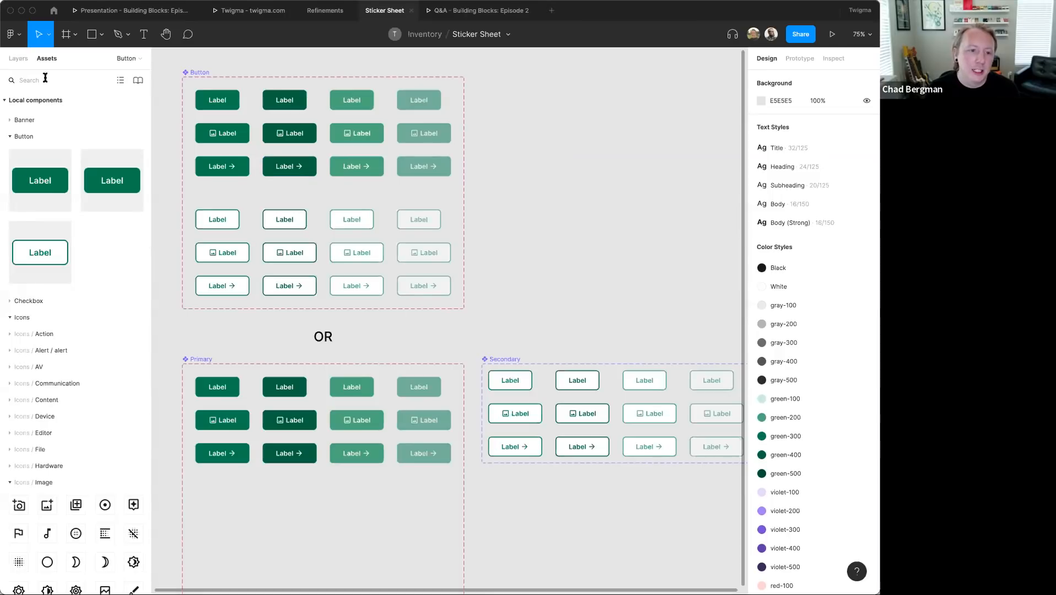
# - Return to the layer list and place a copy of the default primary button variant as an instance beside the Button component set
pyautogui.click(18, 58)
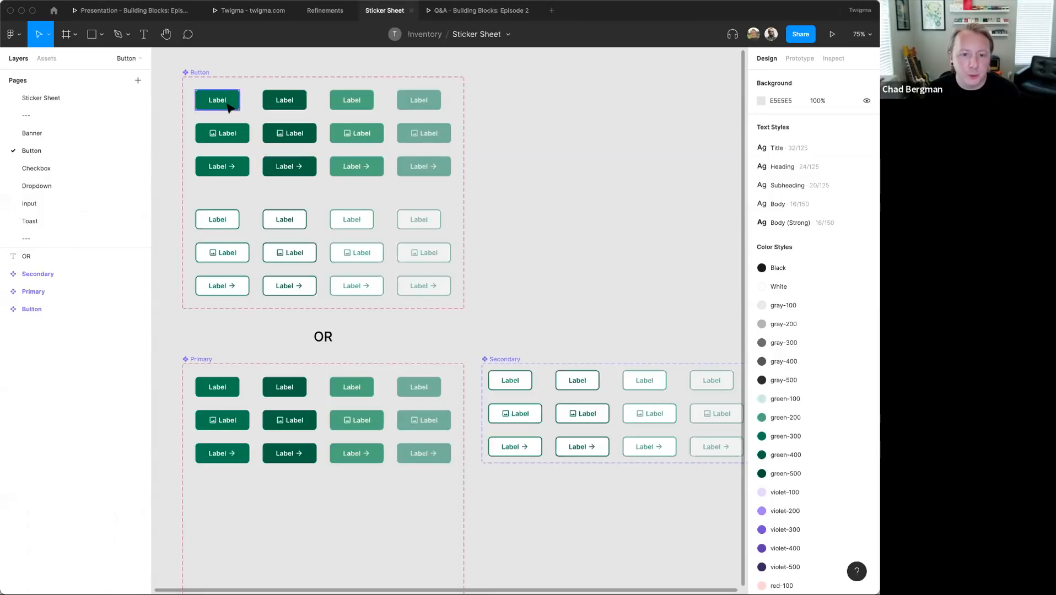
pyautogui.moveTo(229, 106); pyautogui.dragTo(641, 169)
pyautogui.click(251, 116)
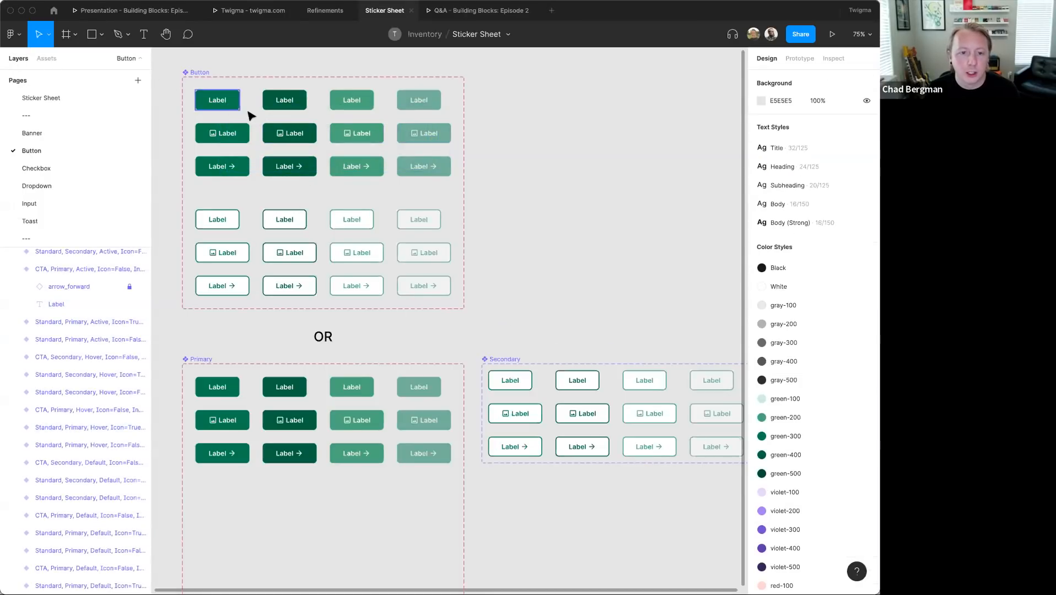
pyautogui.click(221, 104)
pyautogui.moveTo(230, 103); pyautogui.dragTo(282, 132)
pyautogui.moveTo(239, 94); pyautogui.dragTo(593, 142)
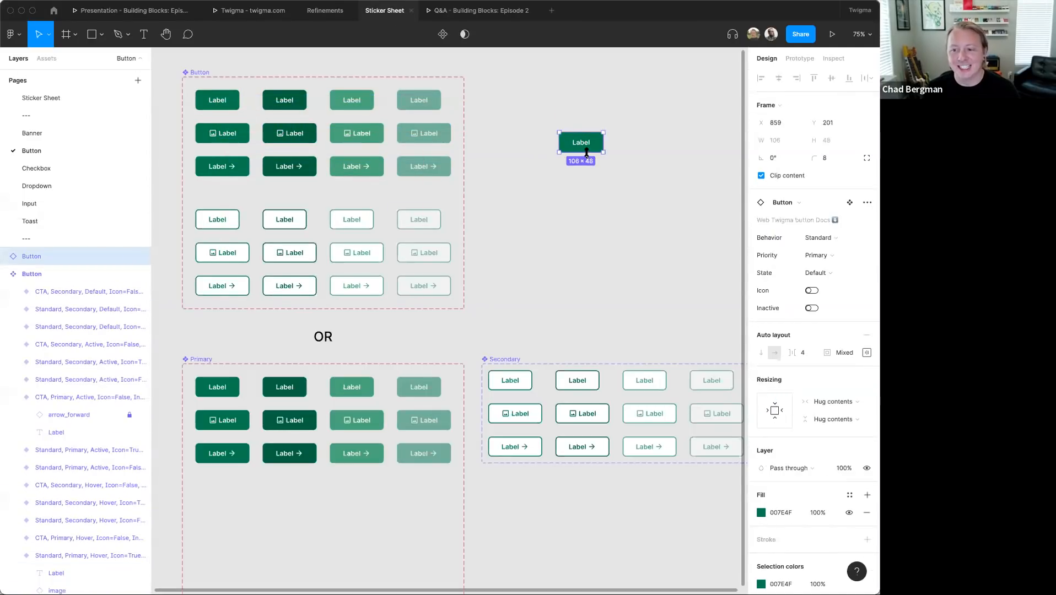
# - Set the button instance's Behavior to CTA, look at its Priority options, and delete the instance
pyautogui.click(818, 238)
pyautogui.click(819, 249)
pyautogui.click(819, 254)
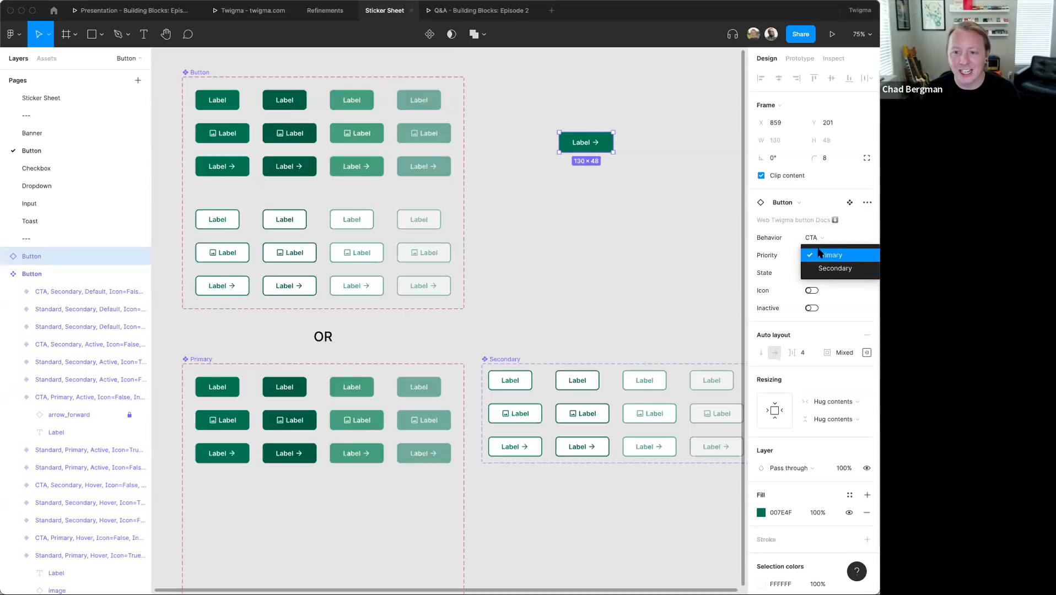
pyautogui.click(632, 218)
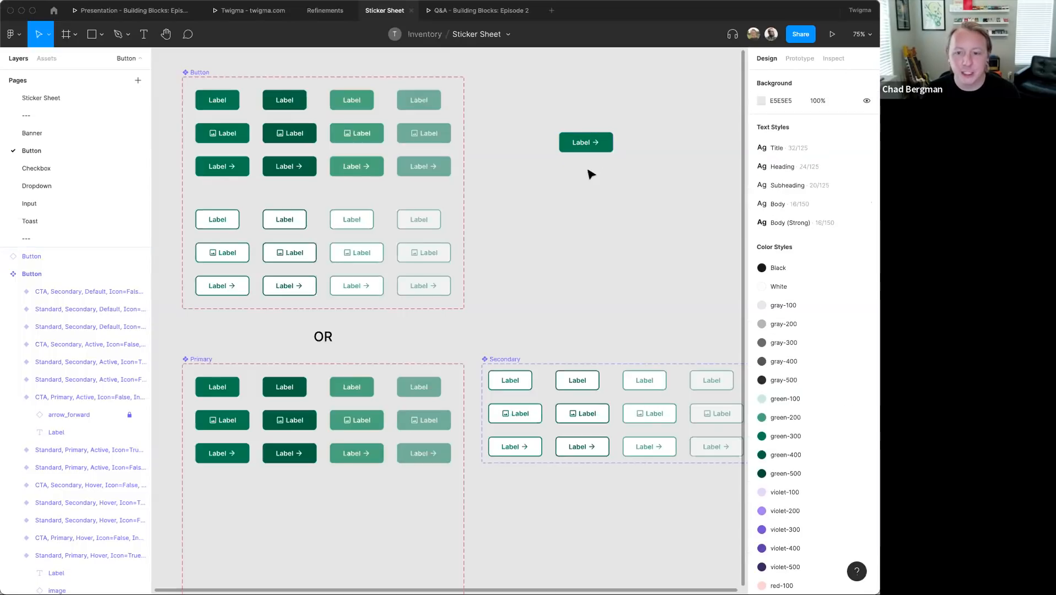
pyautogui.click(589, 147)
pyautogui.press('Delete')
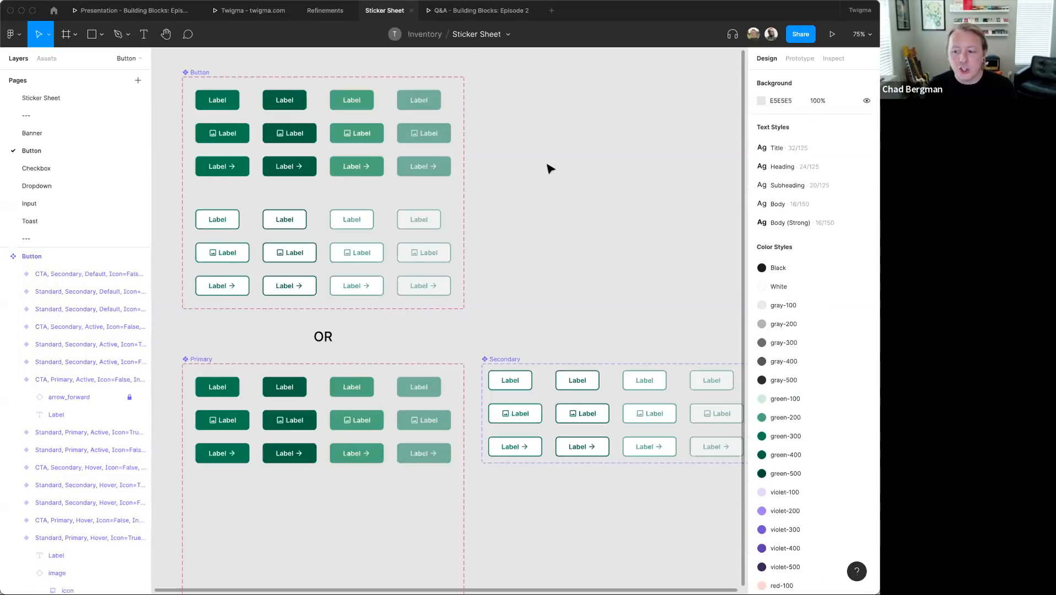
# - Look through the page list and open the Sticker Sheet page to review the new Button component set
pyautogui.scroll(-3, 4, 188)
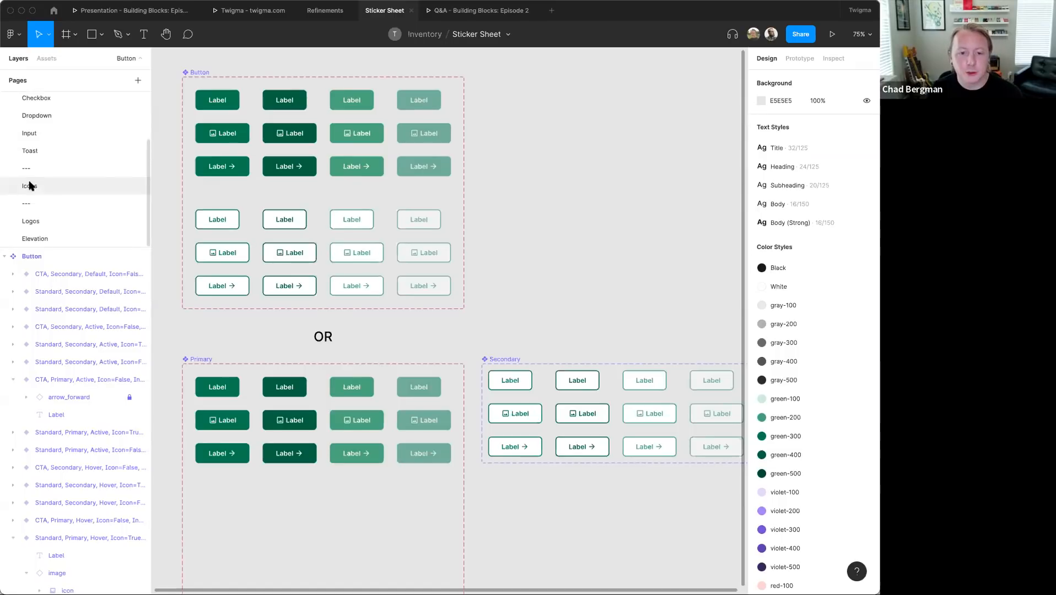
pyautogui.scroll(2, 634, 273)
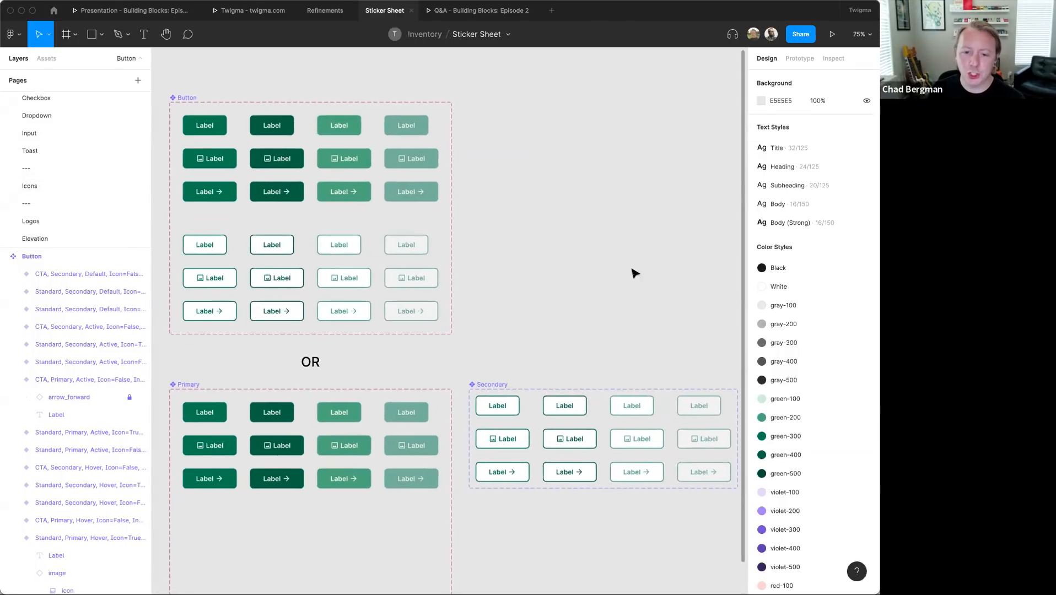
pyautogui.scroll(4, 22, 132)
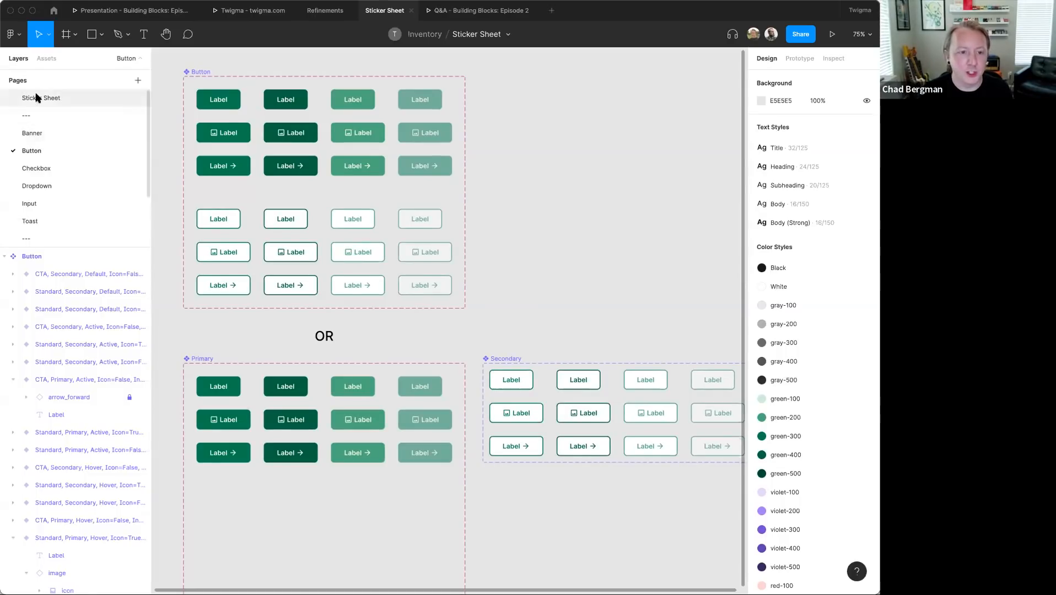
pyautogui.scroll(1, 462, 326)
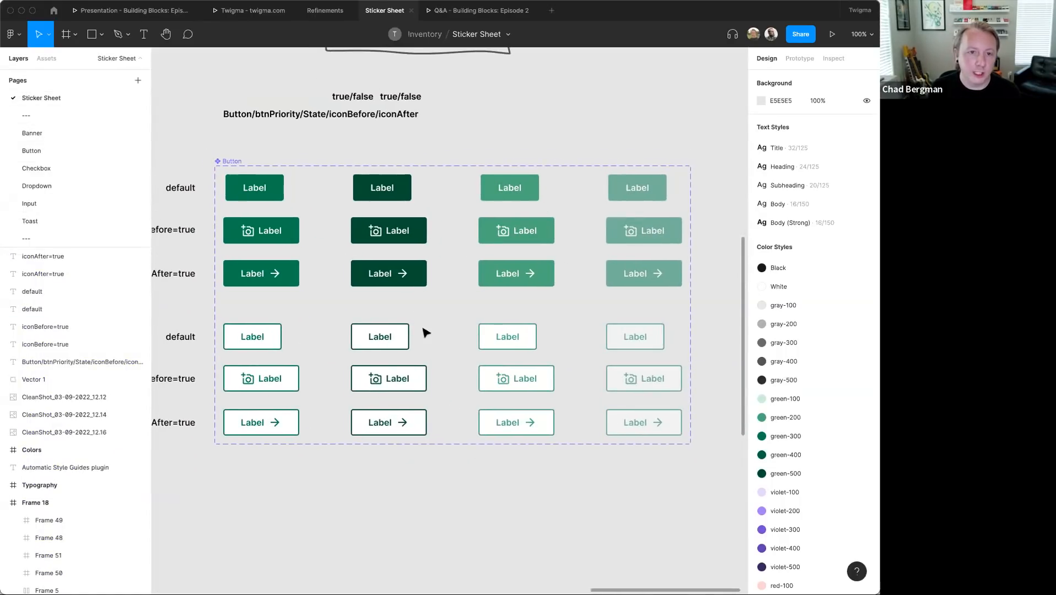
pyautogui.scroll(-2, 425, 333)
pyautogui.hscroll(-2, 424, 333)
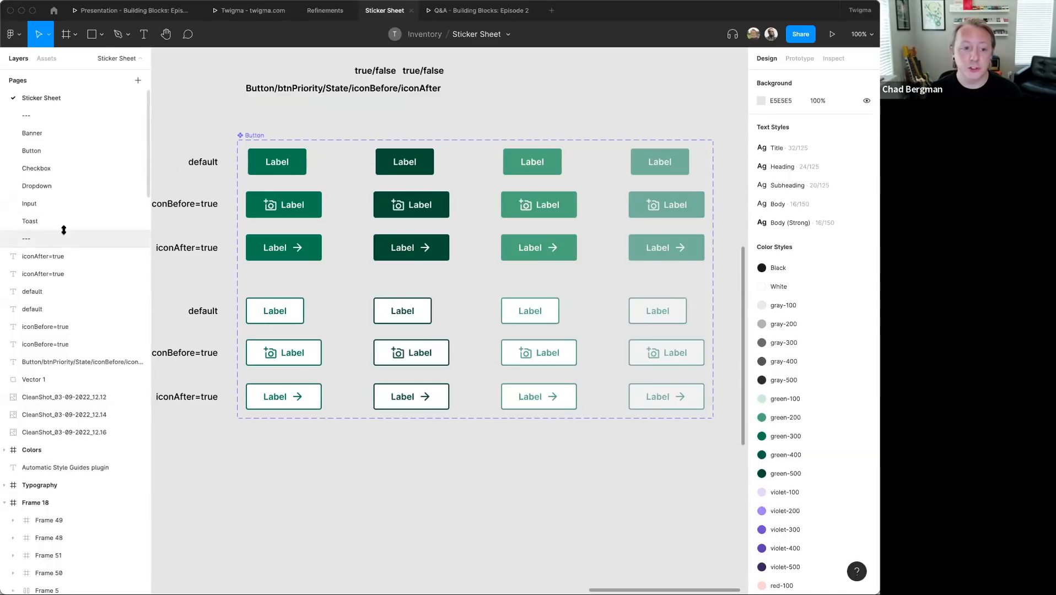
# - Open the Dropdown page and the Input page to find the form field components
pyautogui.scroll(-3, 75, 190)
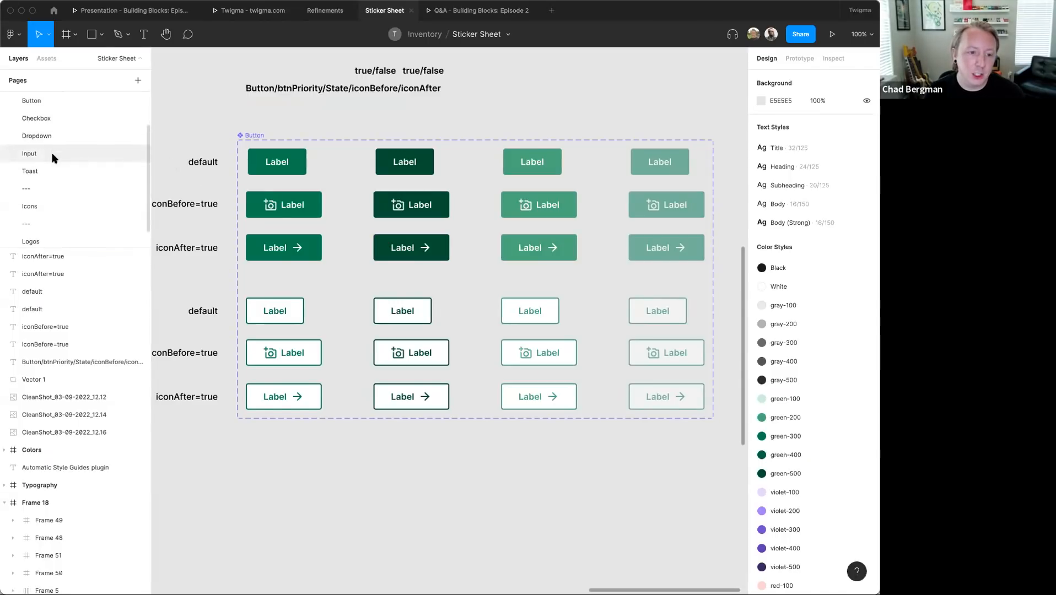
pyautogui.click(48, 136)
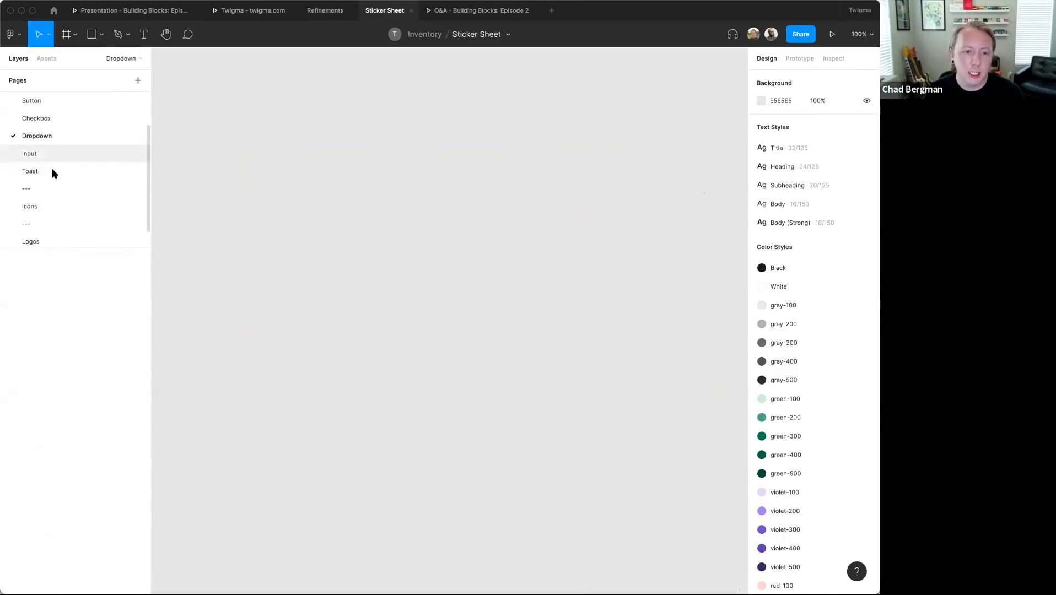
pyautogui.click(30, 153)
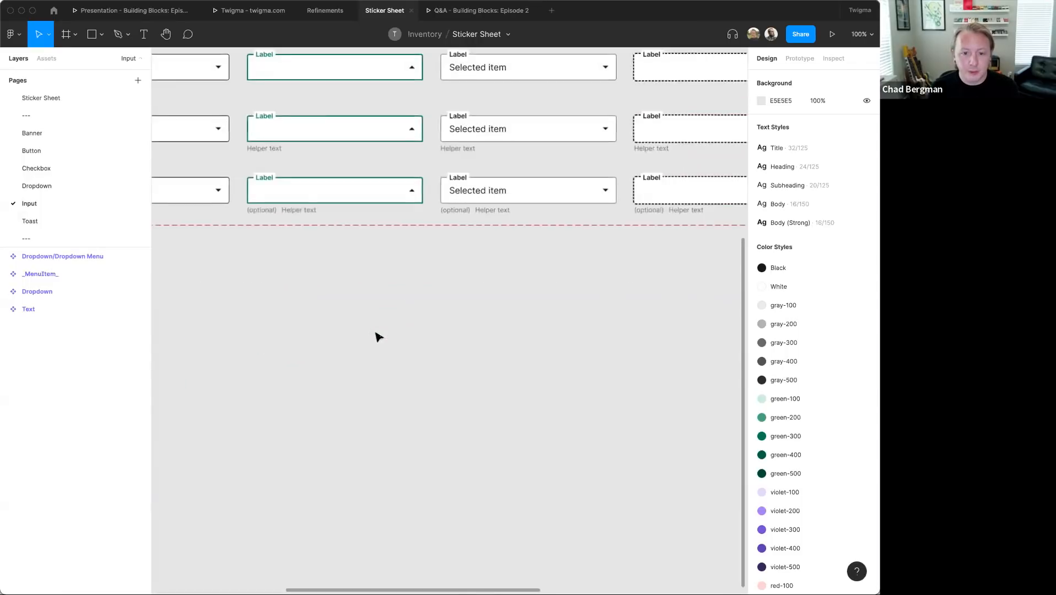
# - Examine the states of the Text and Dropdown component sets, and the Dropdown Menu and _MenuItem_ components below them
pyautogui.hscroll(-7, 378, 337)
pyautogui.scroll(3, 378, 337)
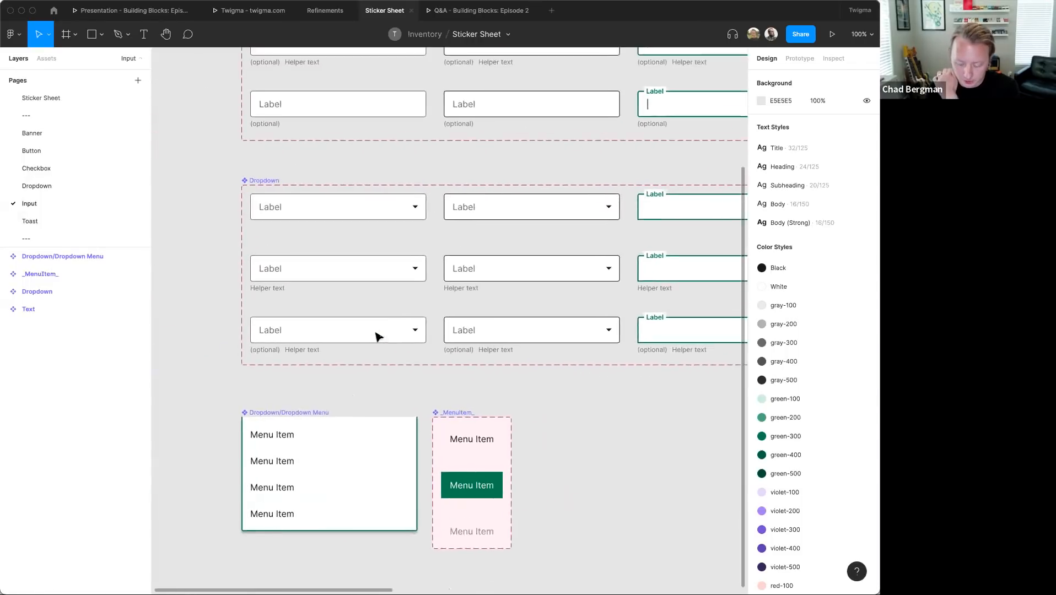
pyautogui.scroll(3, 376, 337)
pyautogui.scroll(-6, 375, 337)
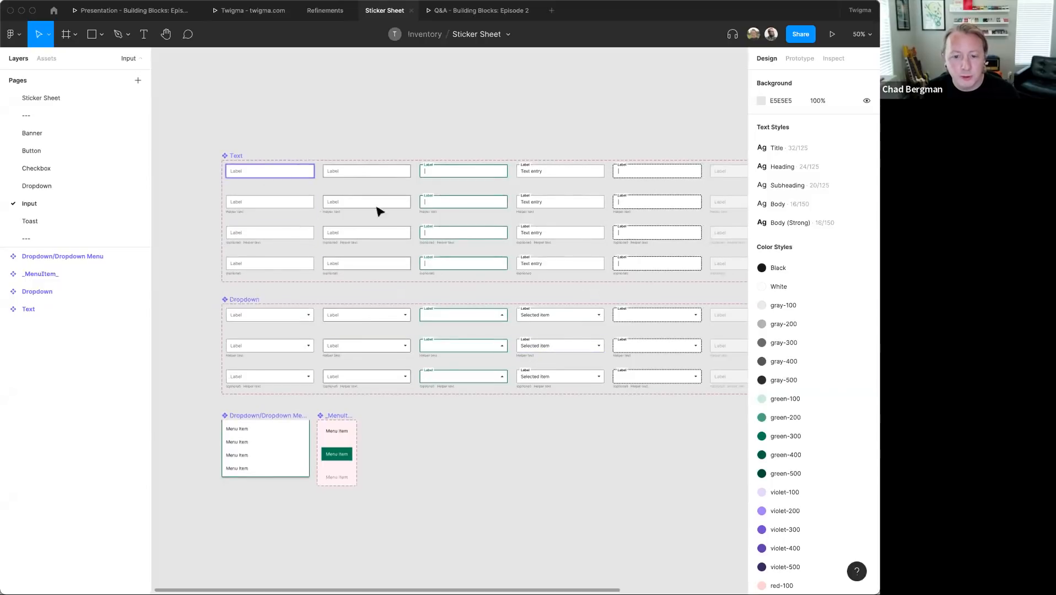
pyautogui.hscroll(5, 613, 235)
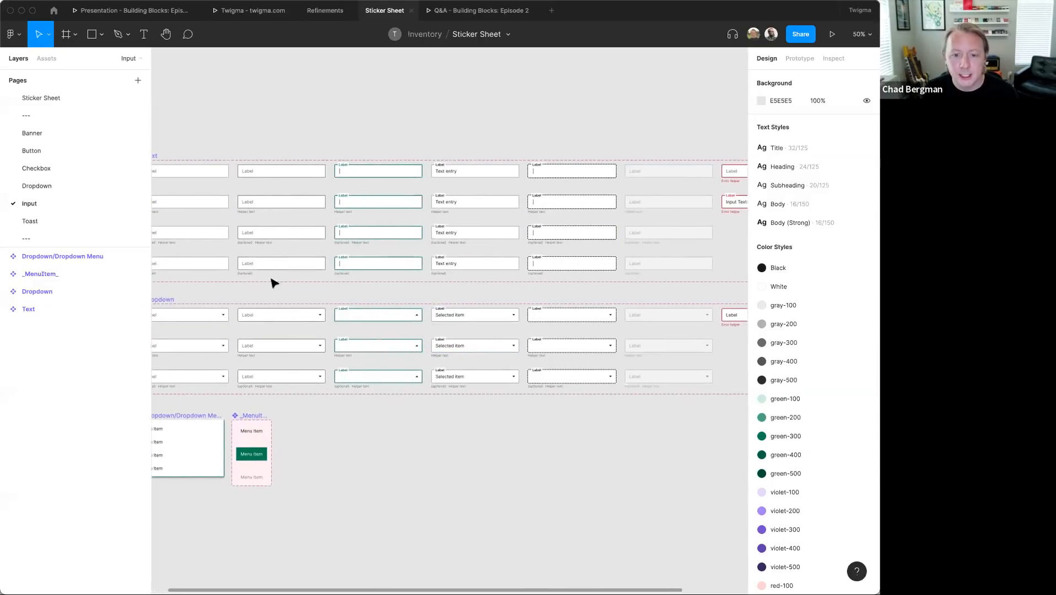
pyautogui.scroll(5, 261, 278)
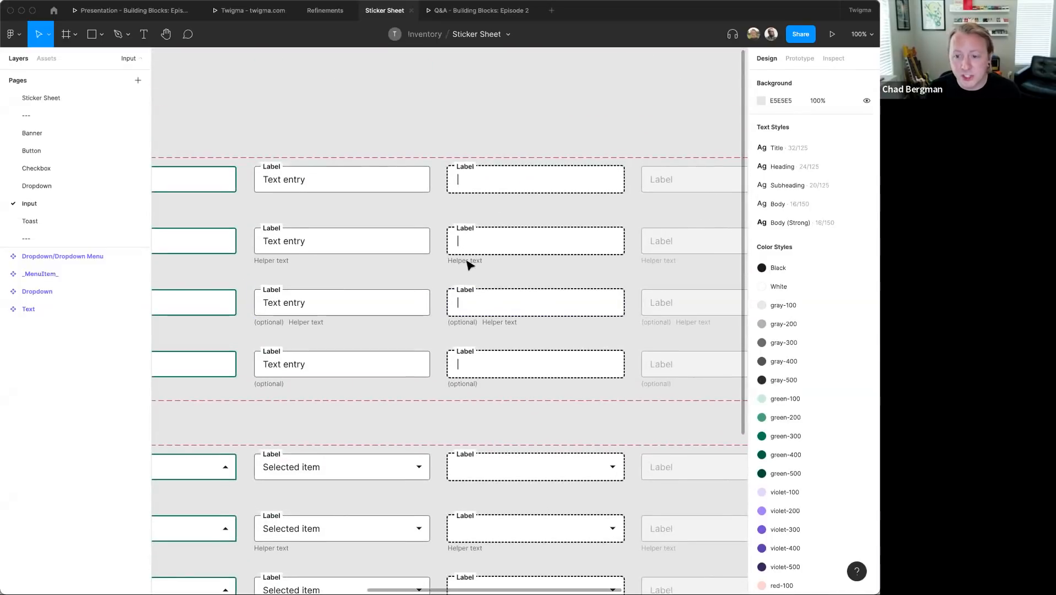
pyautogui.scroll(-3, 528, 389)
pyautogui.scroll(-3, 534, 386)
pyautogui.hscroll(-10, 532, 381)
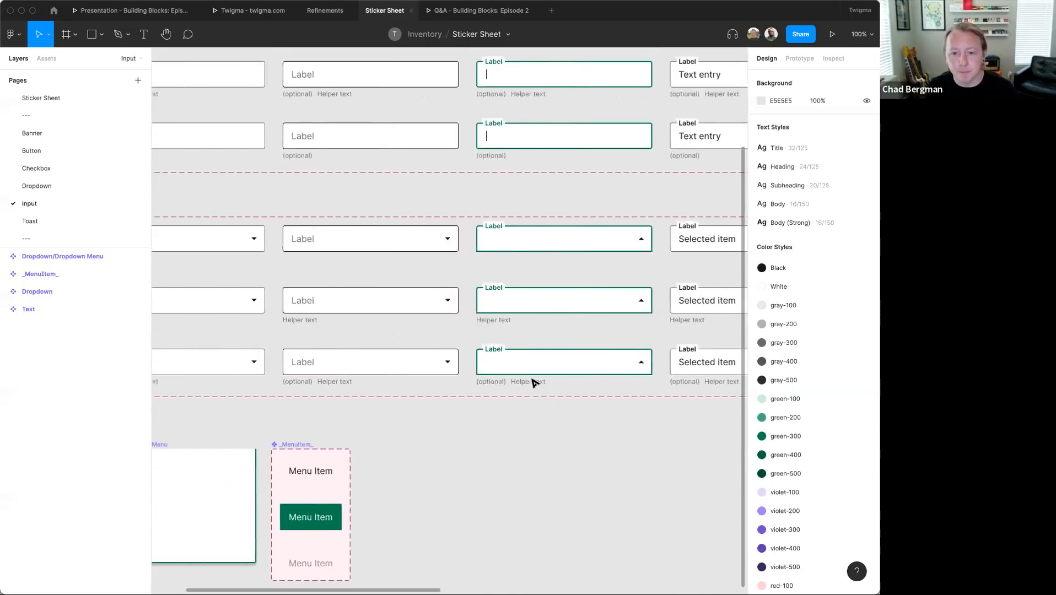
pyautogui.hscroll(10, 571, 291)
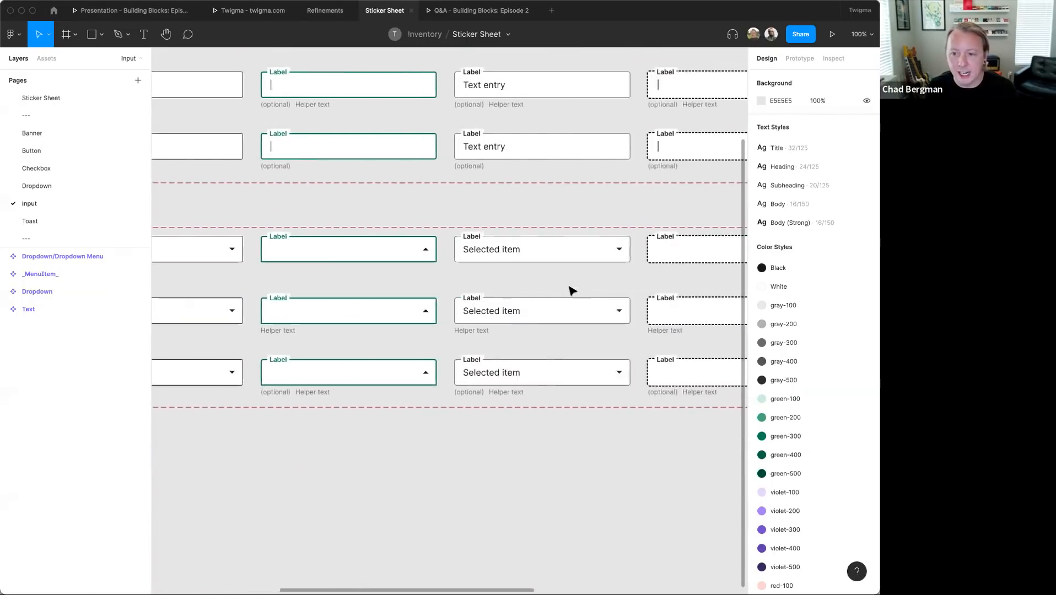
pyautogui.scroll(3, 571, 290)
pyautogui.scroll(-5, 597, 426)
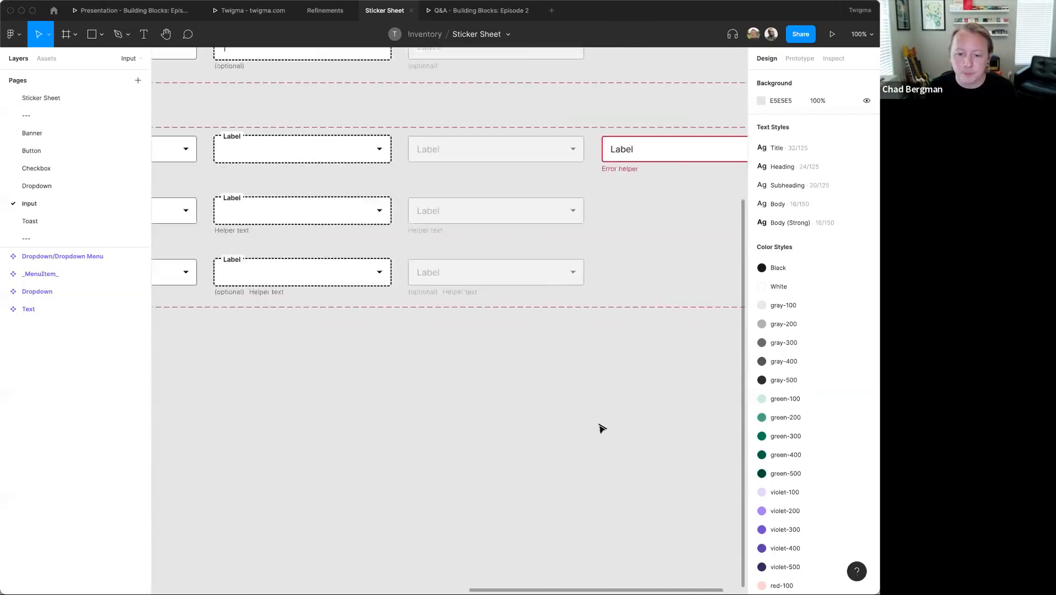
pyautogui.hscroll(-10, 600, 427)
pyautogui.hscroll(-8, 602, 428)
pyautogui.scroll(2, 601, 429)
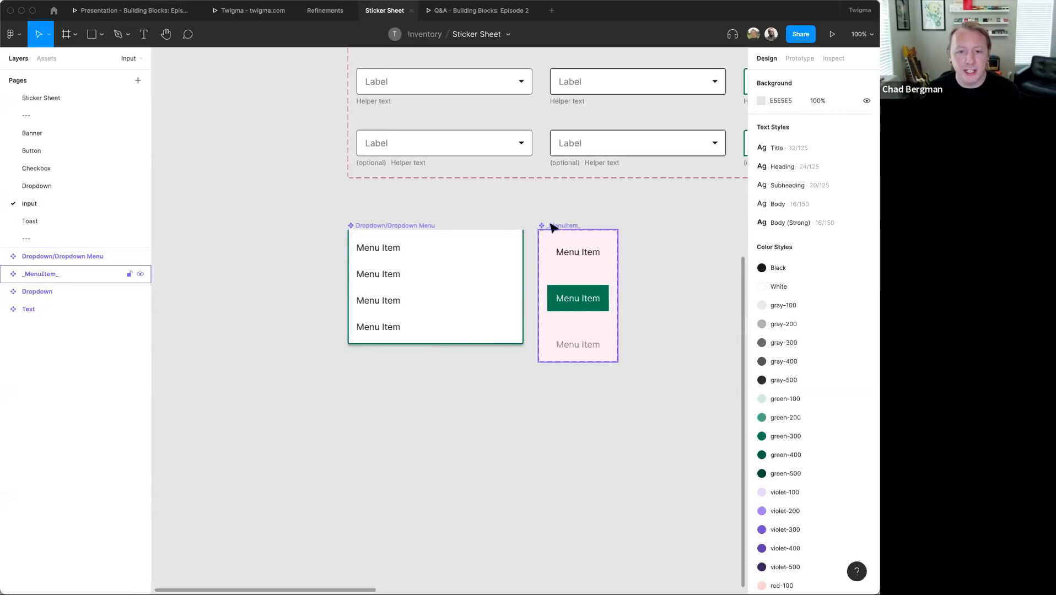
# - Inspect the properties of the _MenuItem_ component set and its default variant, and deselect it
pyautogui.click(616, 235)
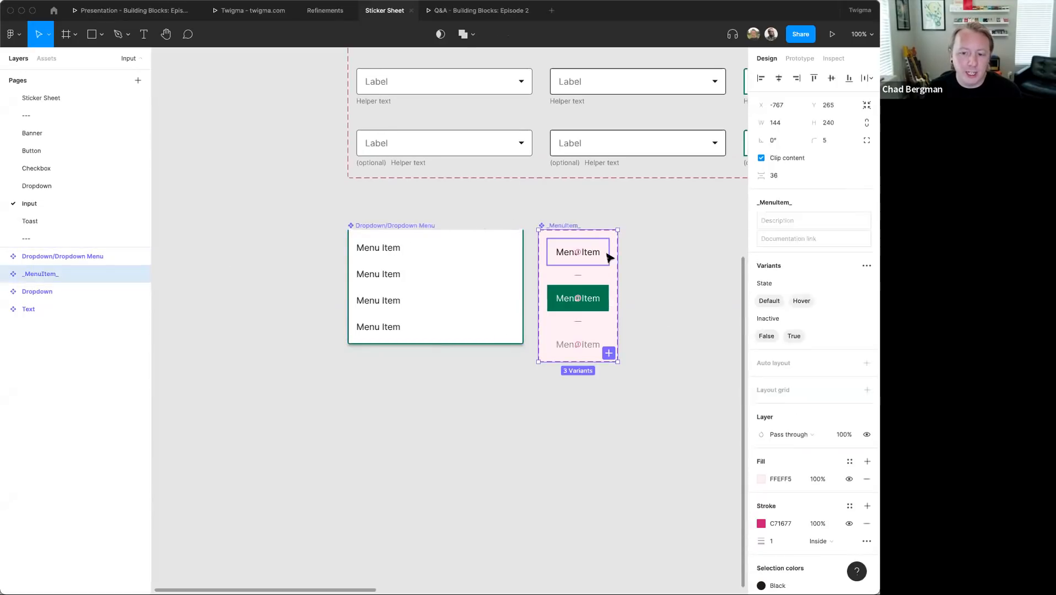
pyautogui.click(595, 252)
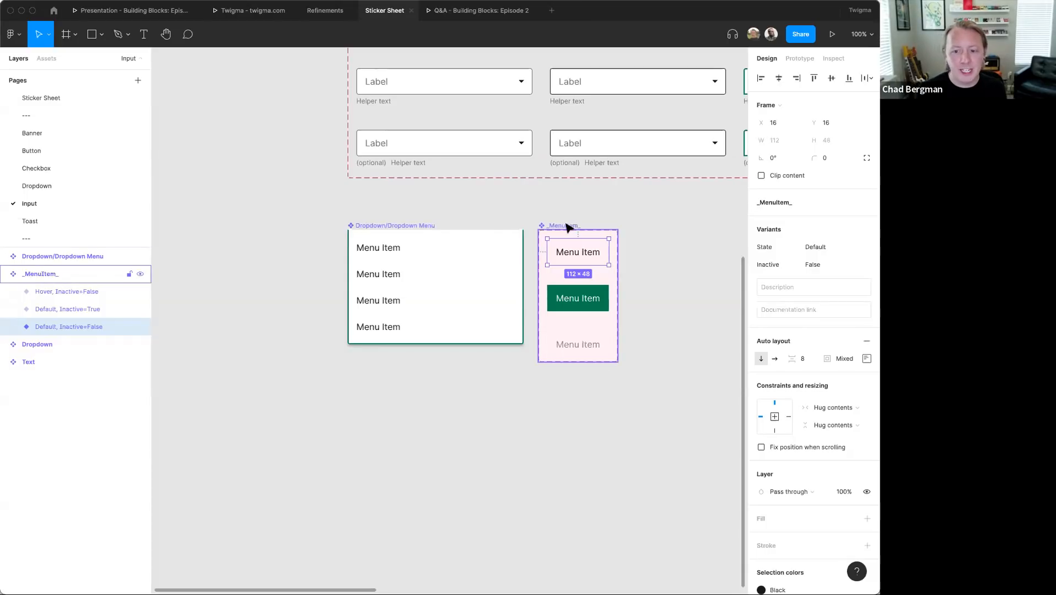
pyautogui.click(689, 213)
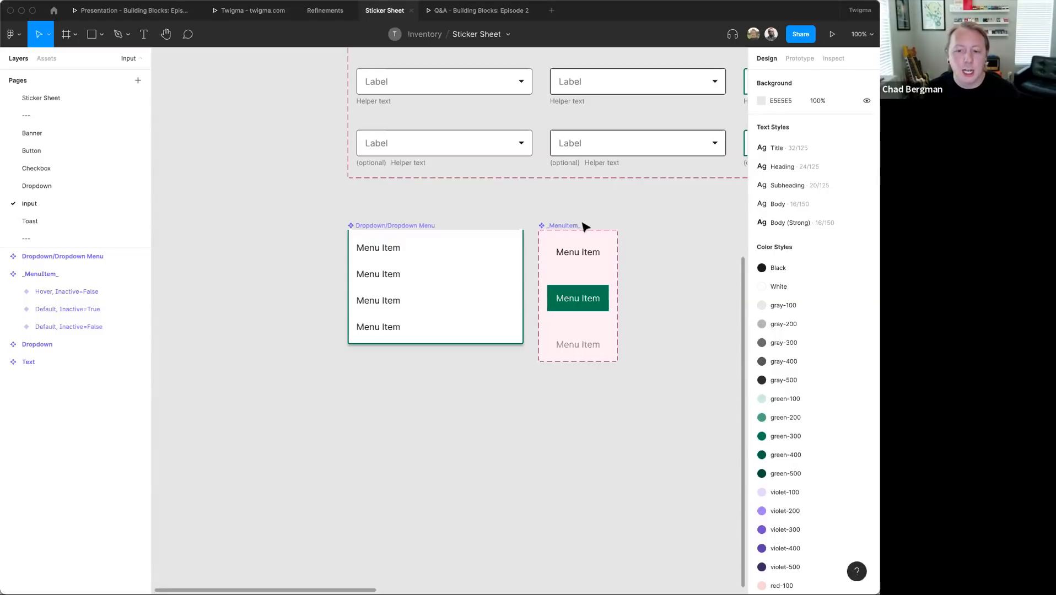
# - Set the State of the first _MenuItem_ instance in the Dropdown Menu component to Hover
pyautogui.click(391, 226)
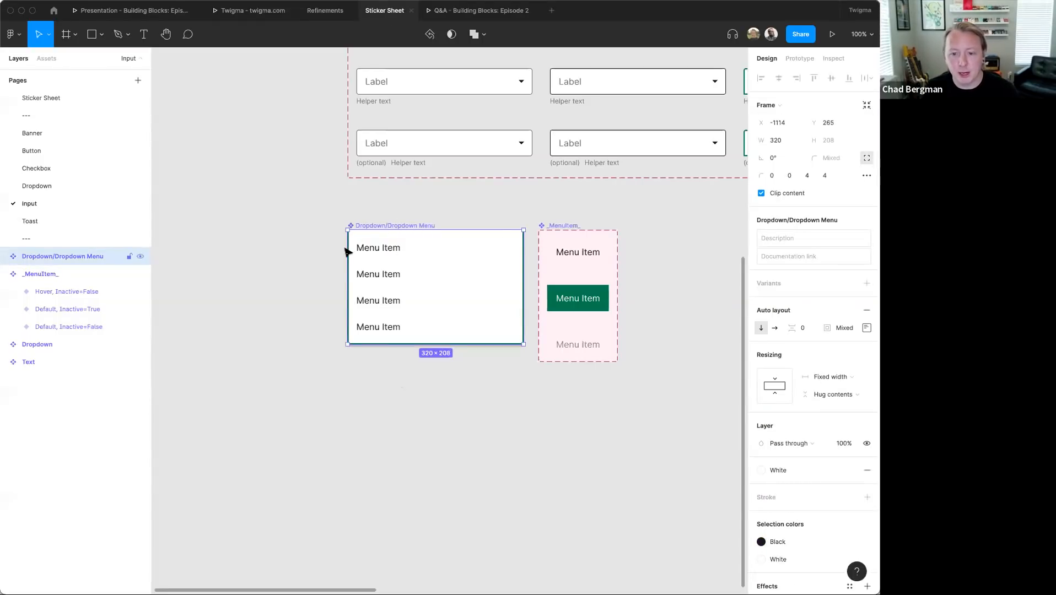
pyautogui.doubleClick(395, 250)
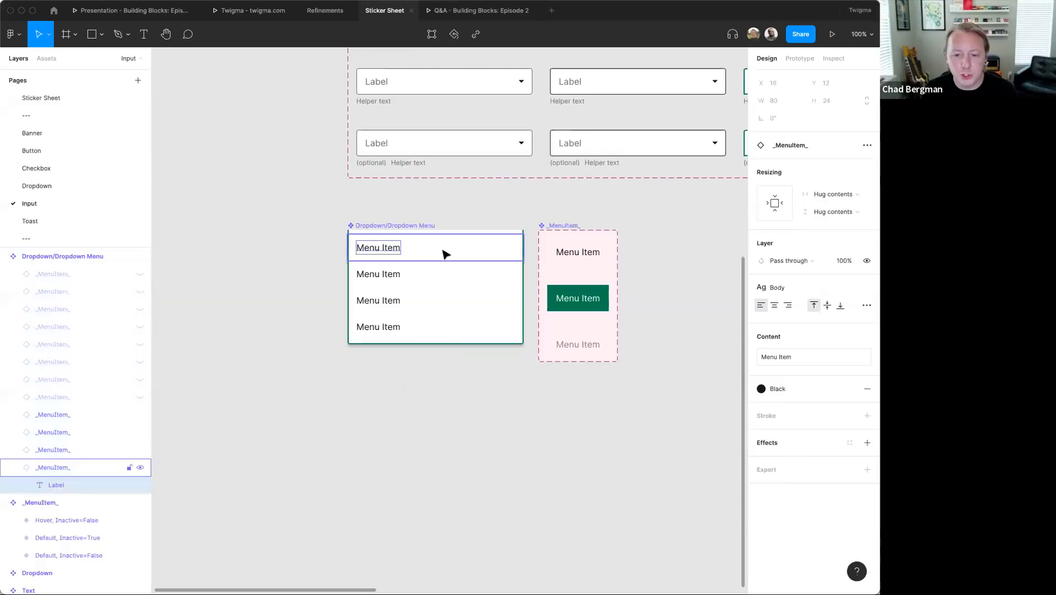
pyautogui.press('Escape')
pyautogui.click(827, 198)
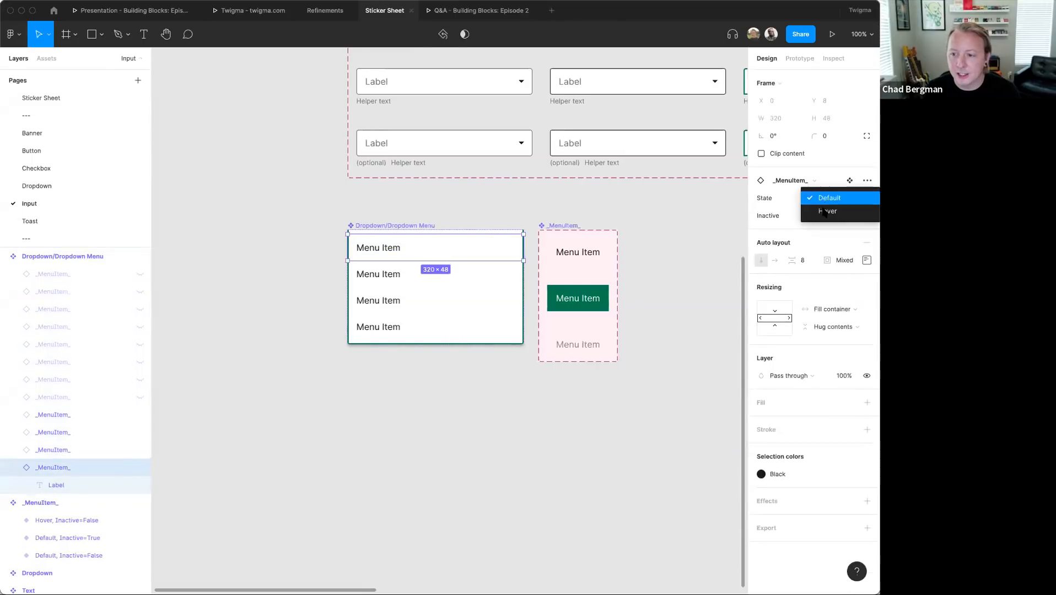
pyautogui.click(827, 211)
# - Apply the violet-400 colour style to the _MenuItem_ Hover variant's fill and check the nested instance in the Dropdown Menu component
pyautogui.click(584, 301)
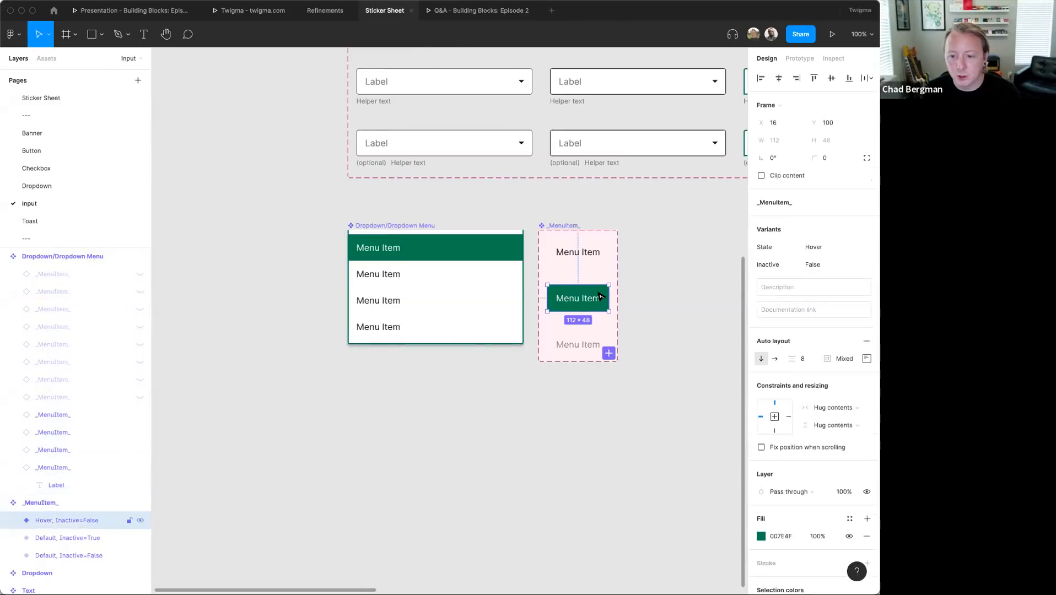
pyautogui.click(849, 519)
pyautogui.scroll(-5, 824, 548)
pyautogui.click(807, 491)
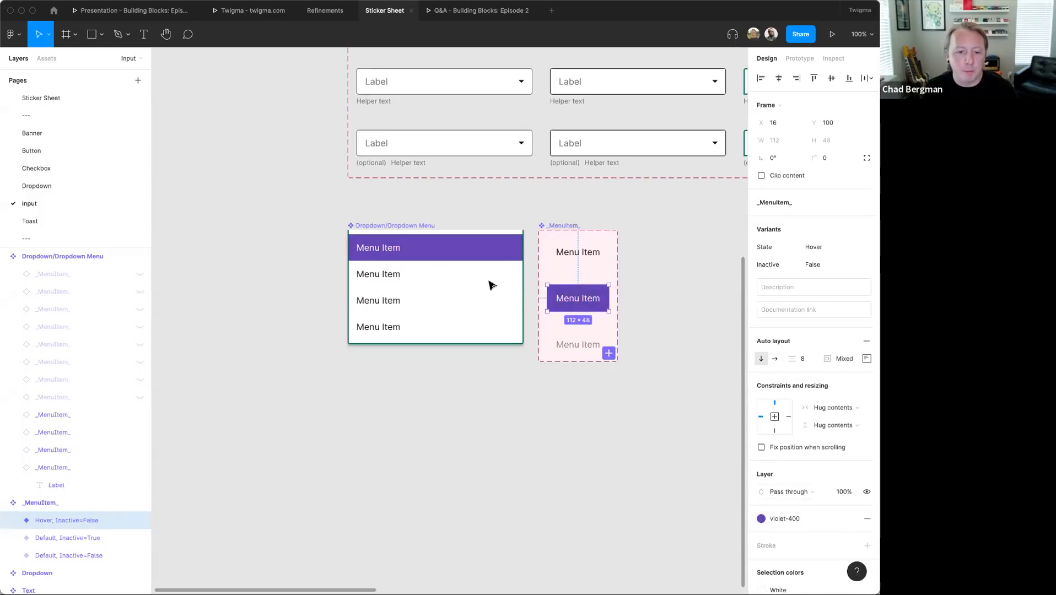
pyautogui.click(405, 278)
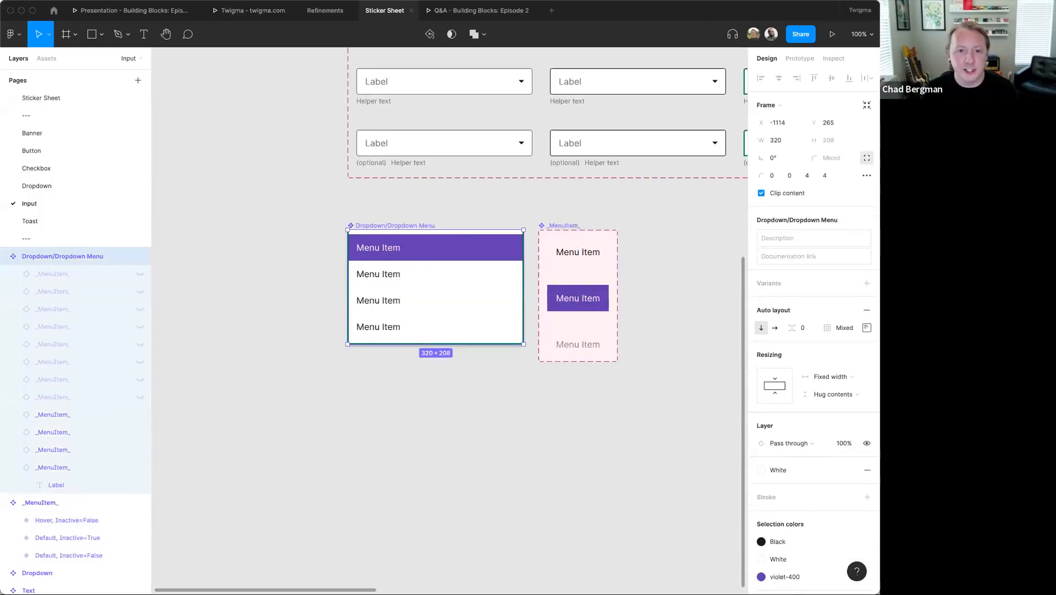
pyautogui.click(5, 257)
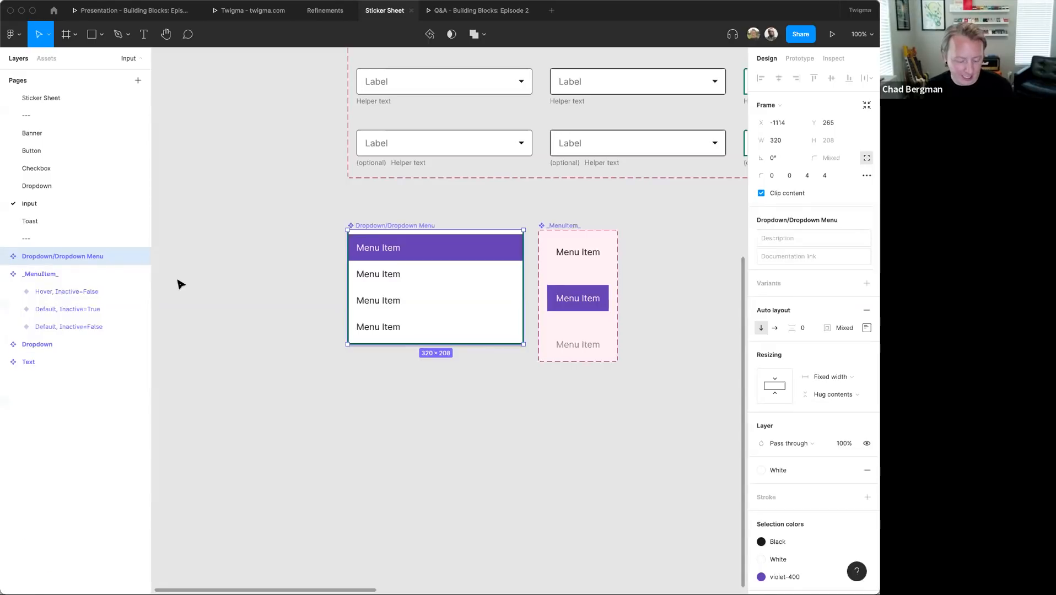
# - Undo the violet-400 fill change on the _MenuItem_ Hover variant and clear the selection
pyautogui.press('super+z')
pyautogui.press('super+z')
pyautogui.click(527, 385)
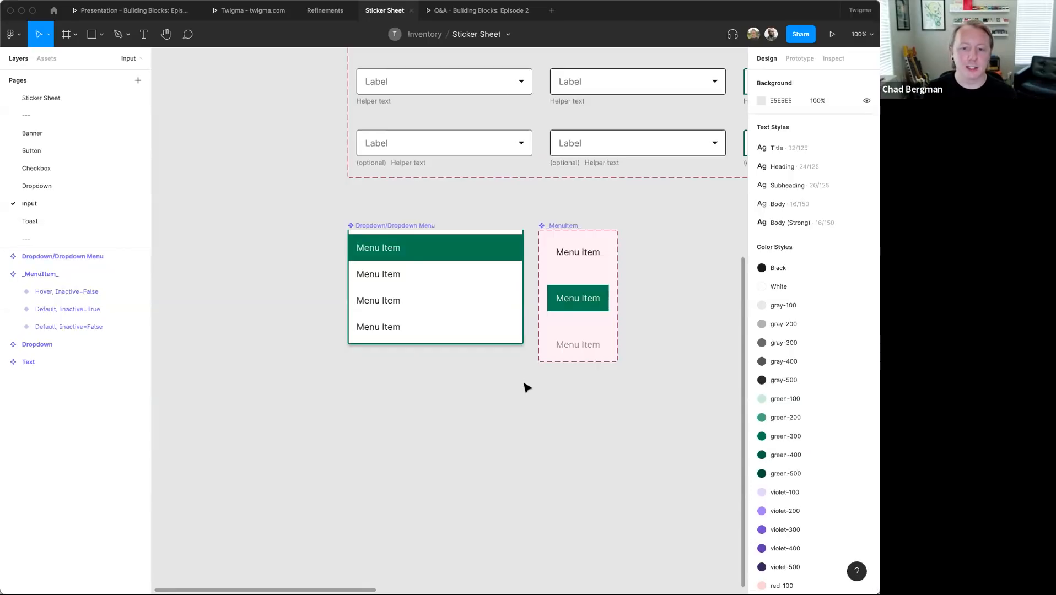
pyautogui.hscroll(4, 517, 396)
pyautogui.scroll(3, 516, 396)
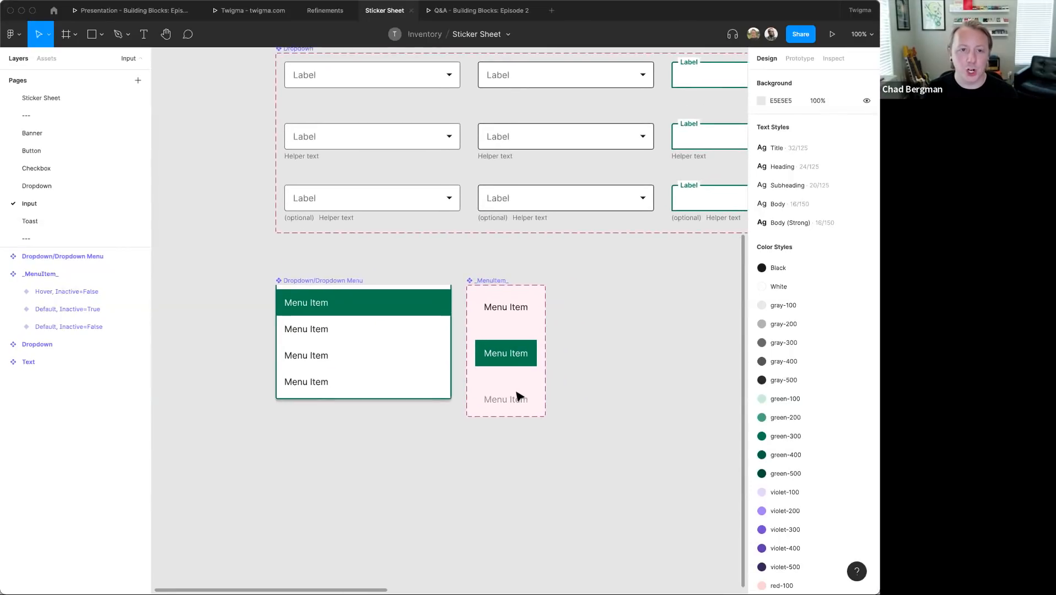
pyautogui.hscroll(1, 520, 396)
pyautogui.scroll(1, 519, 395)
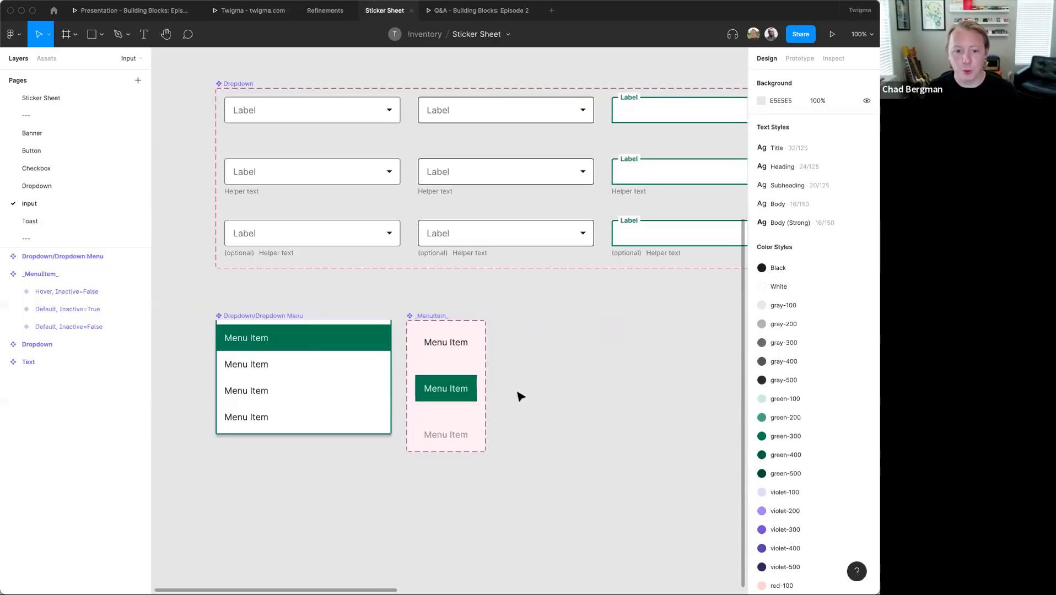
pyautogui.scroll(1, 576, 380)
pyautogui.hscroll(1, 576, 380)
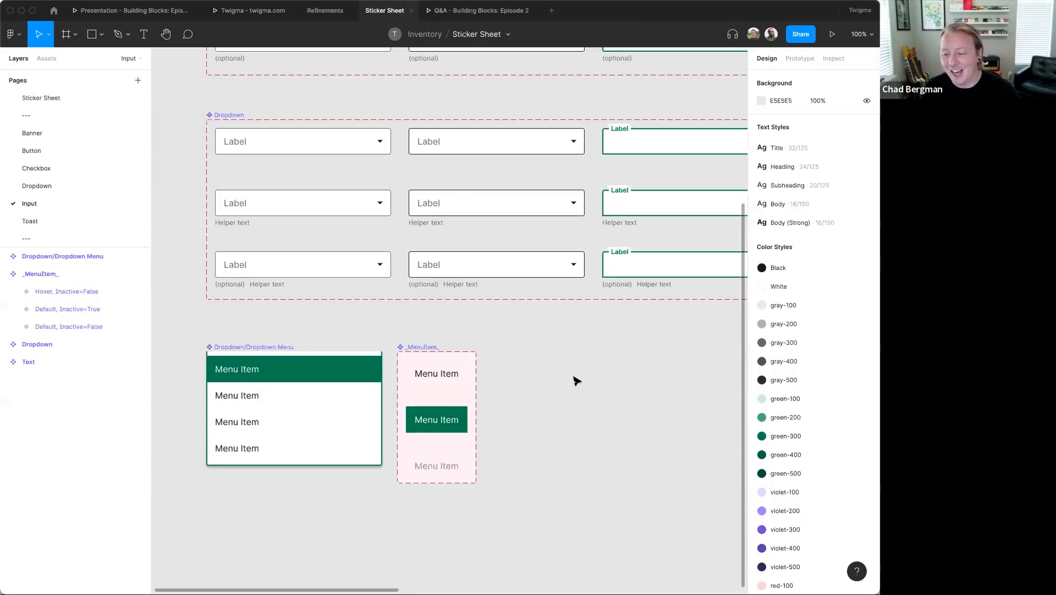
pyautogui.hscroll(1, 574, 381)
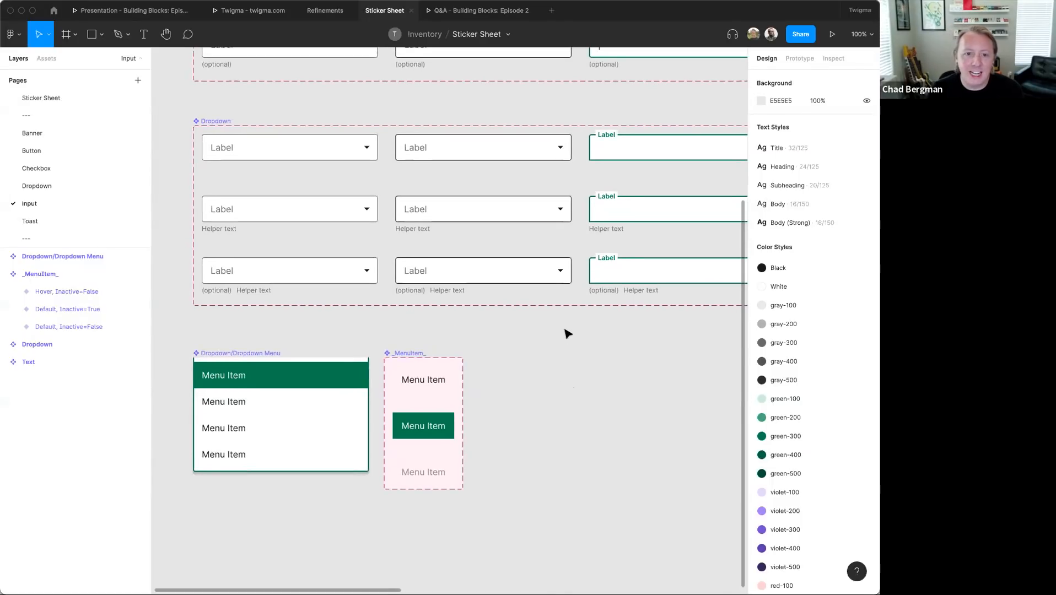
pyautogui.scroll(-1, 574, 339)
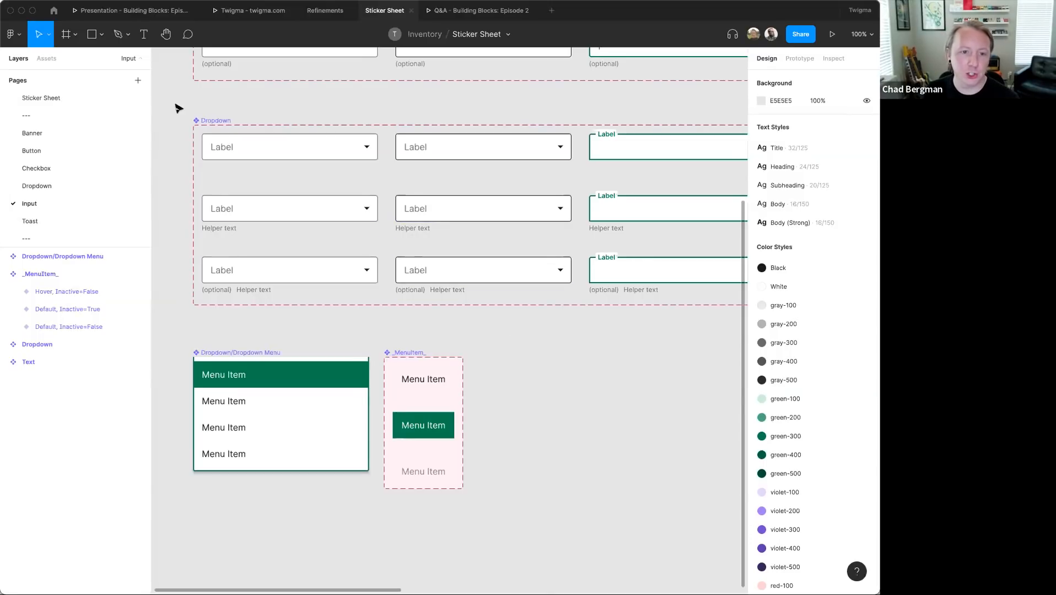
# - Switch to the Building Blocks presentation and advance to the next slide
pyautogui.click(130, 11)
pyautogui.press('Right')
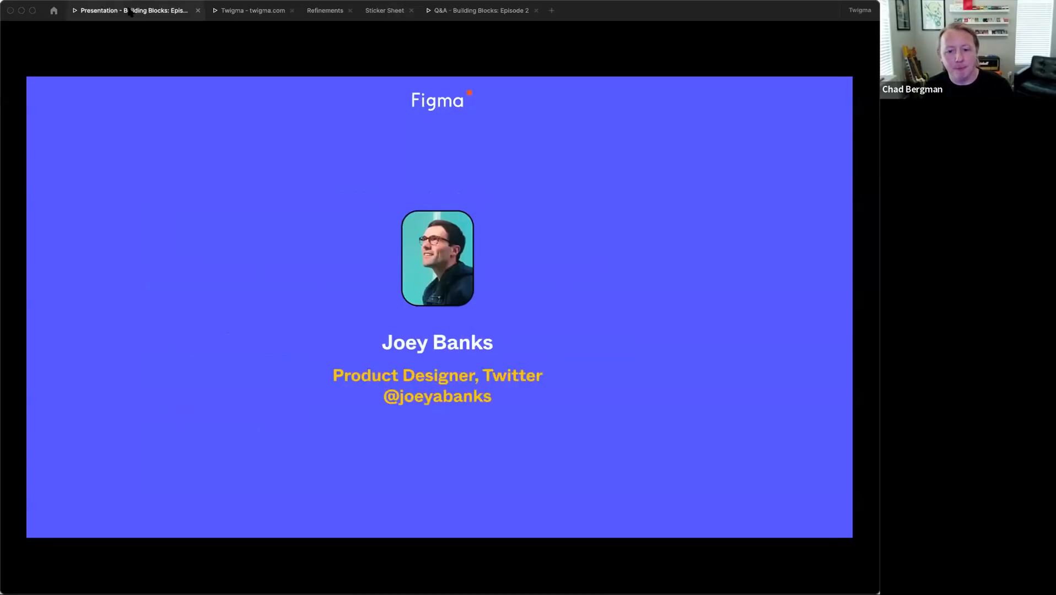